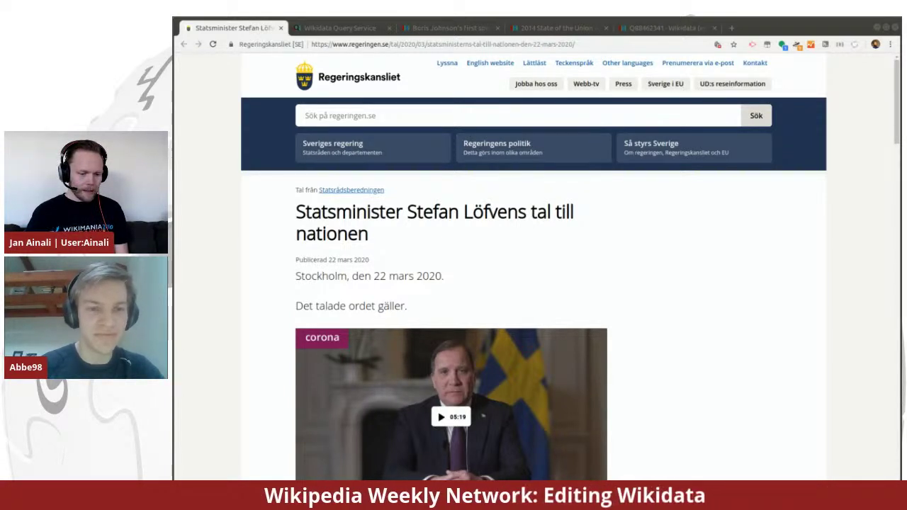
Step: Bring up the speech query in the Wikidata Query Service and enlarge the page for reading
key("alt+Tab")
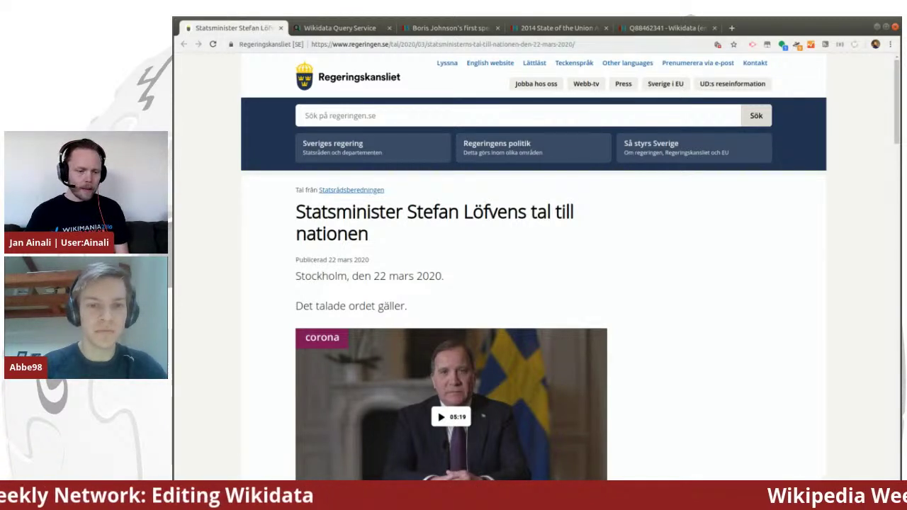
left_click(337, 30)
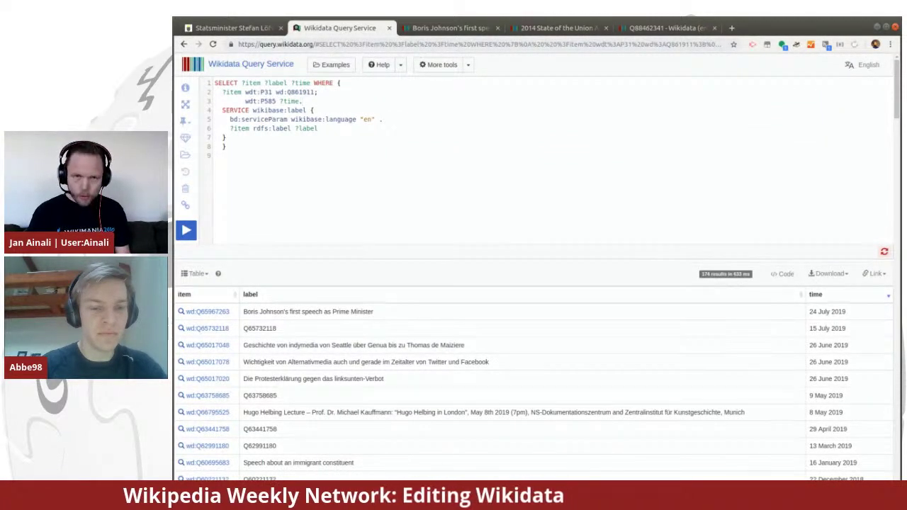
key("ctrl+plus")
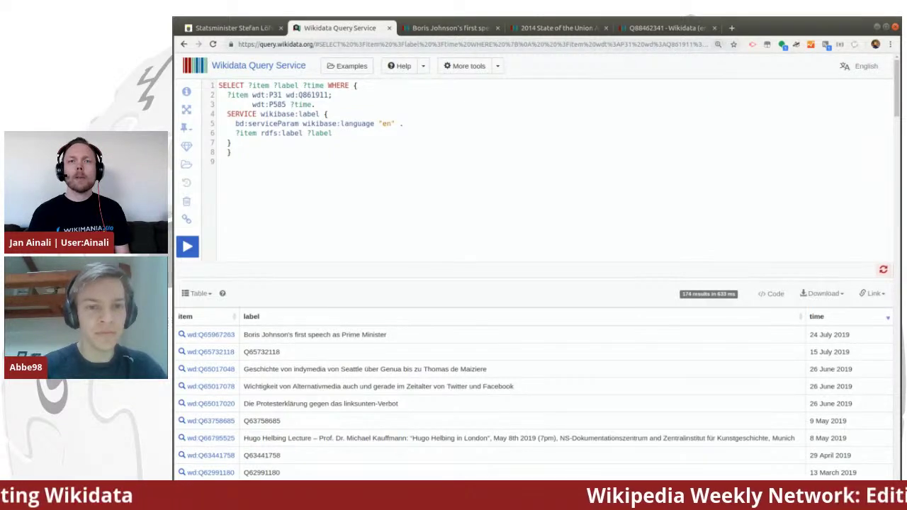
key("ctrl+plus")
key("ctrl+plus")
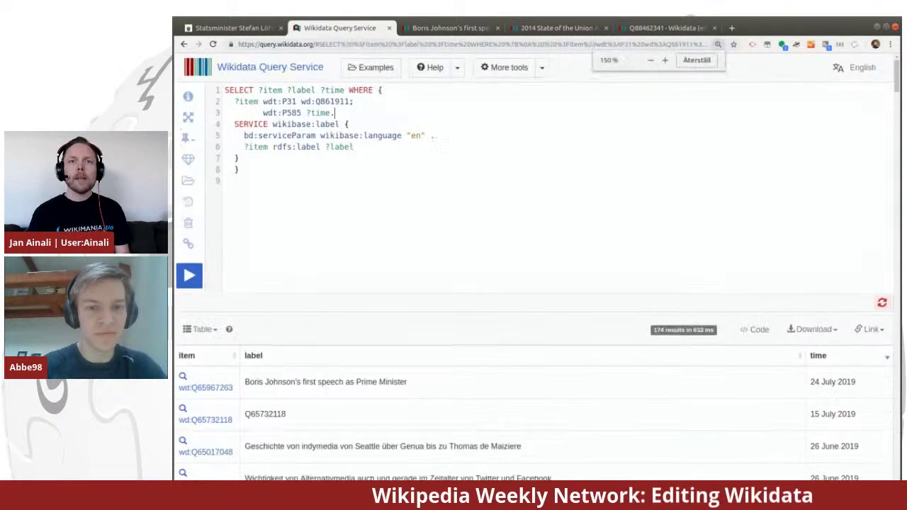
key("ctrl+plus")
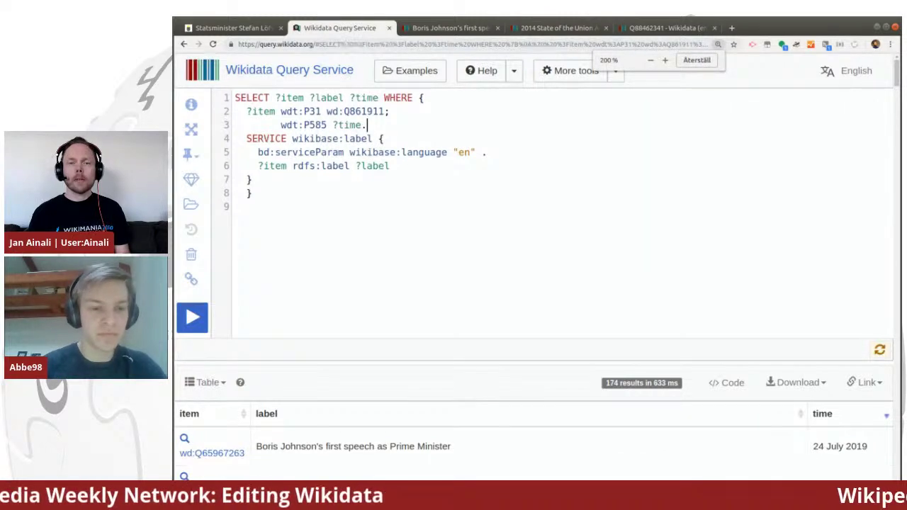
key("ctrl+plus")
key("ctrl+plus")
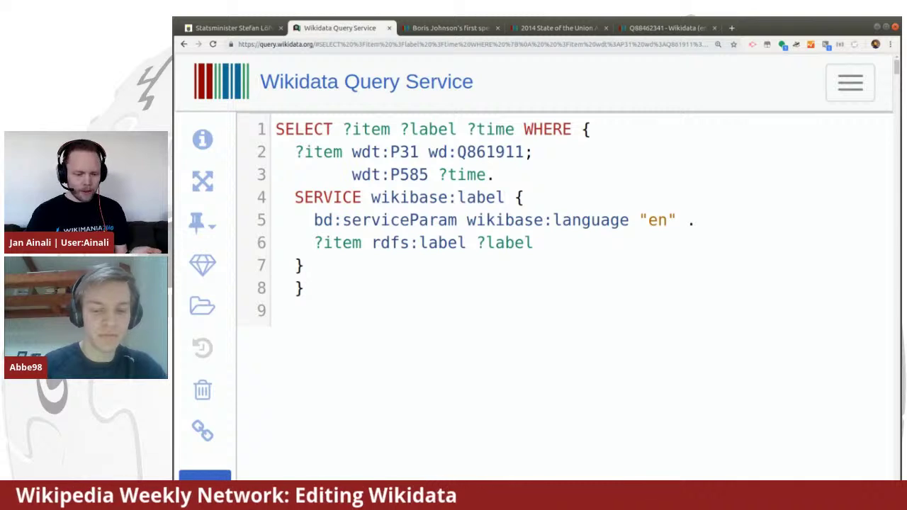
Step: Check what class Q861911 stands for in the query and look through the speeches it returns with their dates
left_click(400, 153)
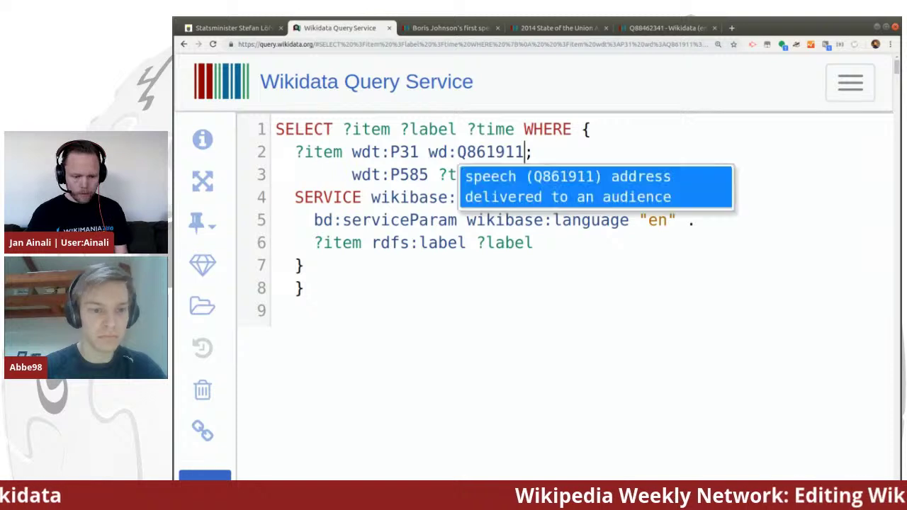
mouse_move(525, 152)
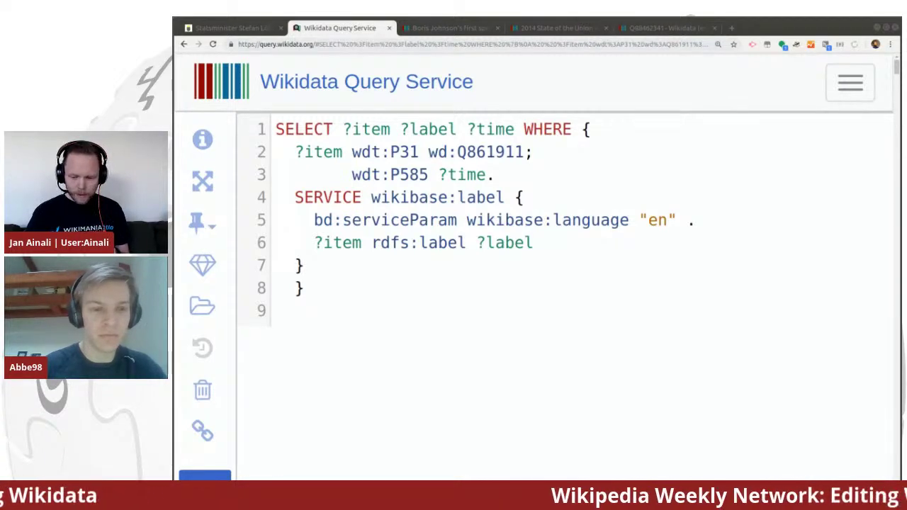
key("ctrl+Return")
scroll(834, 332, "down", 3)
scroll(835, 331, "down", 5)
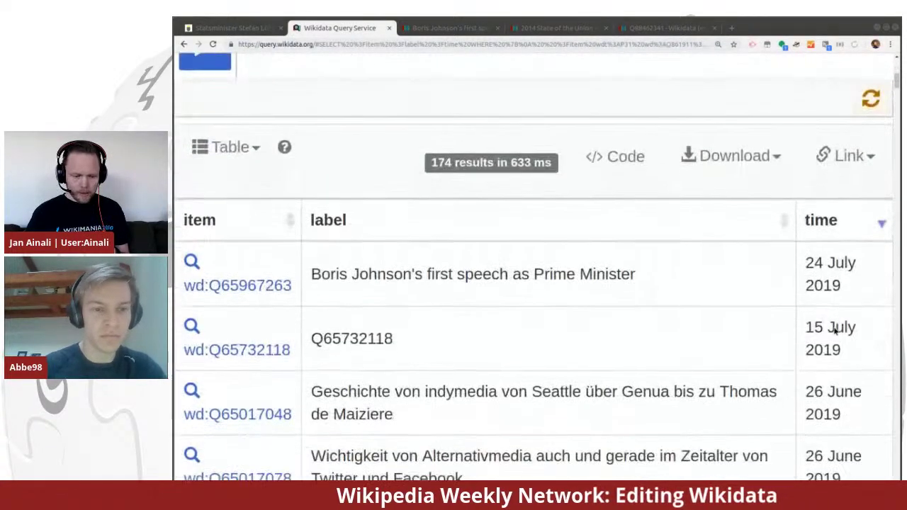
scroll(835, 331, "down", 1)
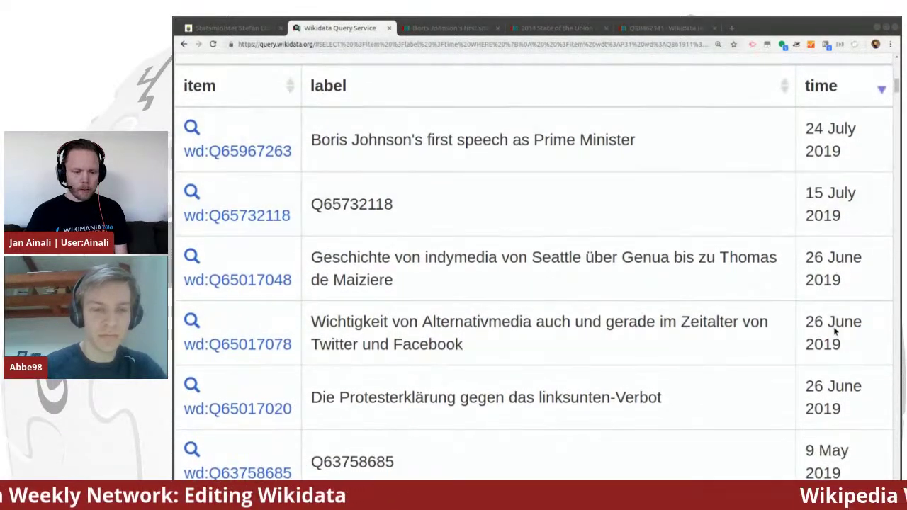
Step: Examine the statements on the Wikidata items for Boris Johnson's first speech as Prime Minister and the 2014 State of the Union Address
left_click(443, 27)
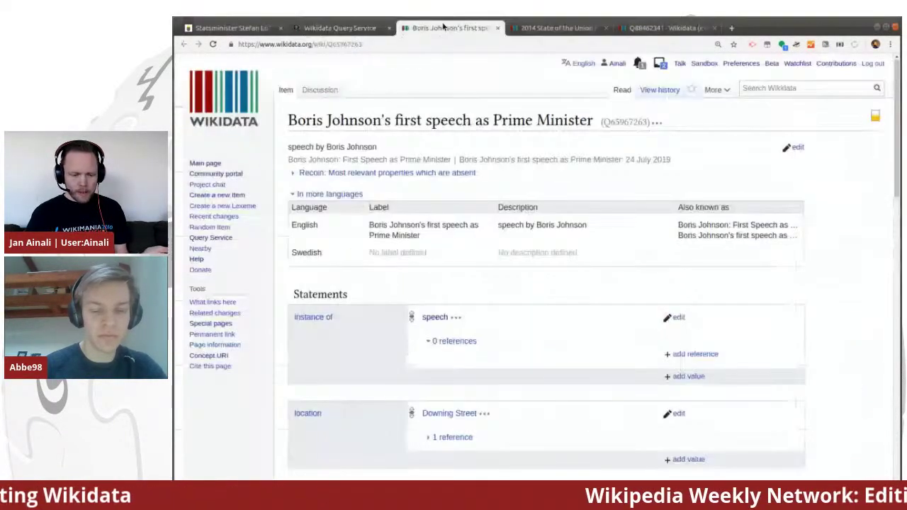
scroll(624, 320, "down", 2)
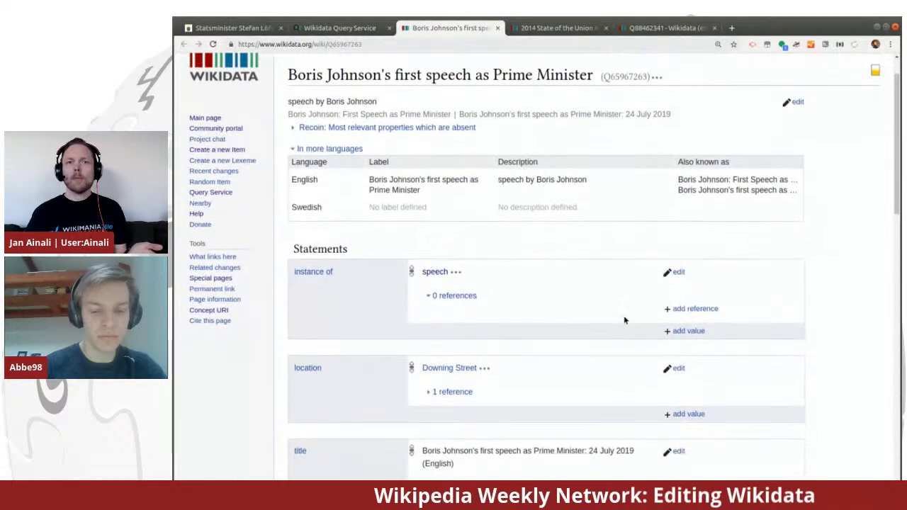
scroll(624, 320, "down", 3)
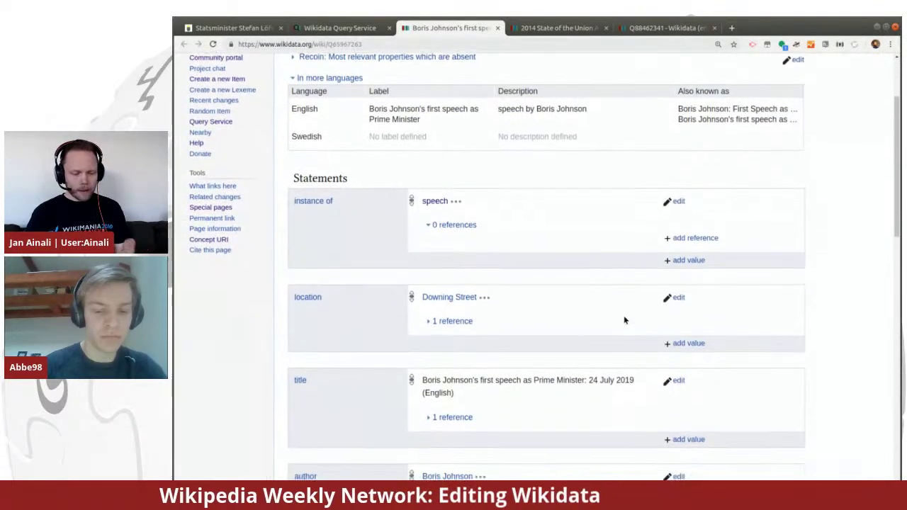
scroll(623, 320, "down", 3)
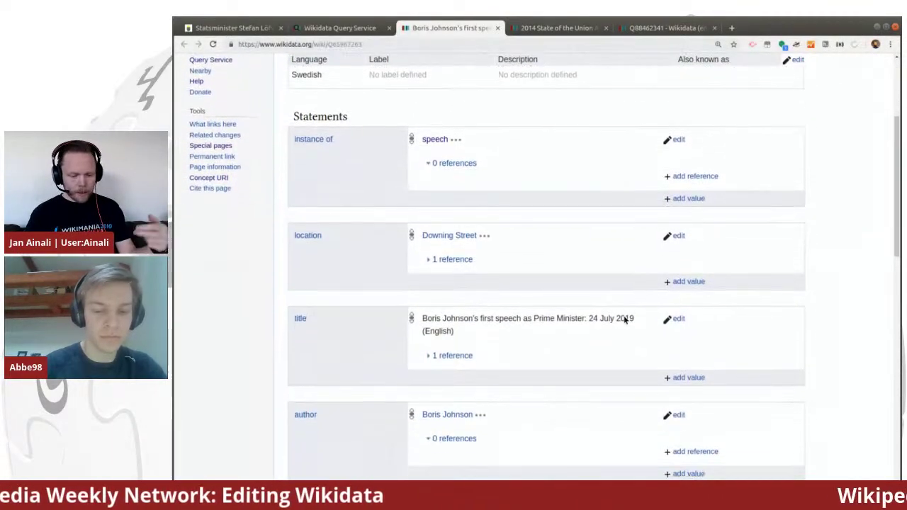
scroll(625, 320, "down", 7)
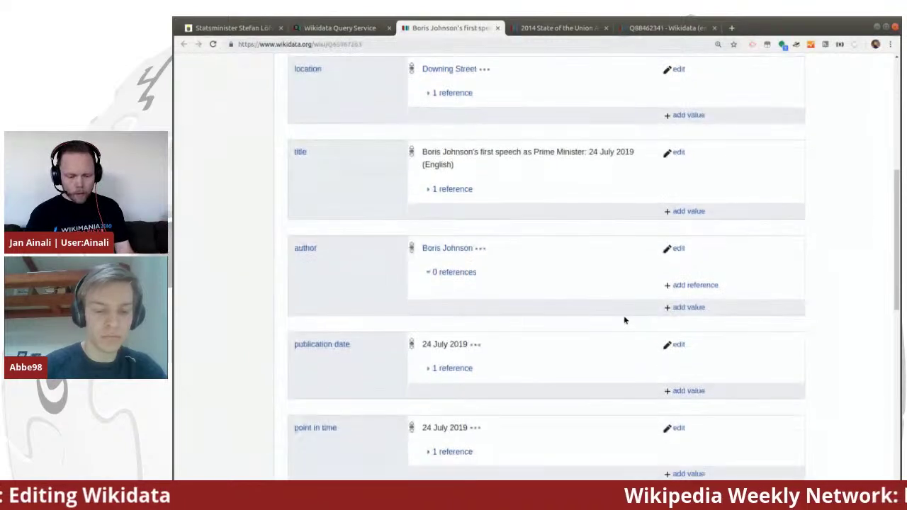
scroll(624, 321, "down", 4)
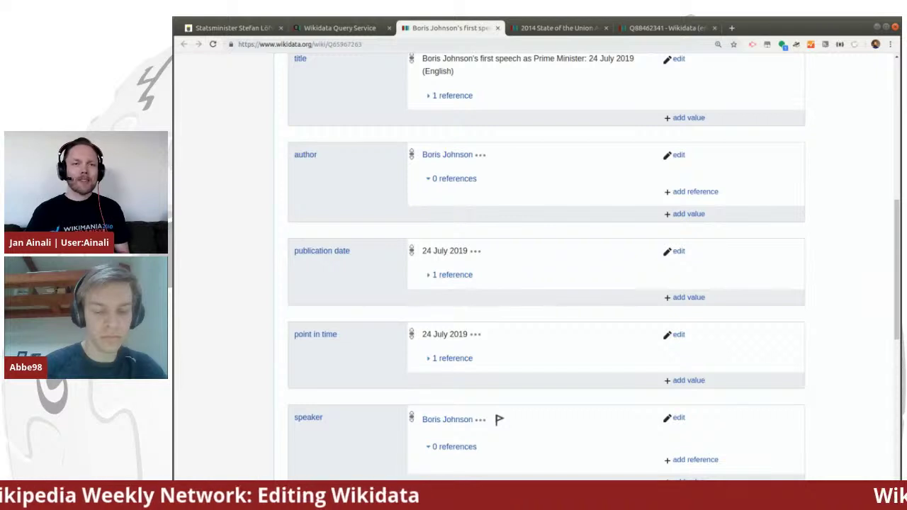
scroll(623, 317, "up", 4)
scroll(624, 320, "down", 2)
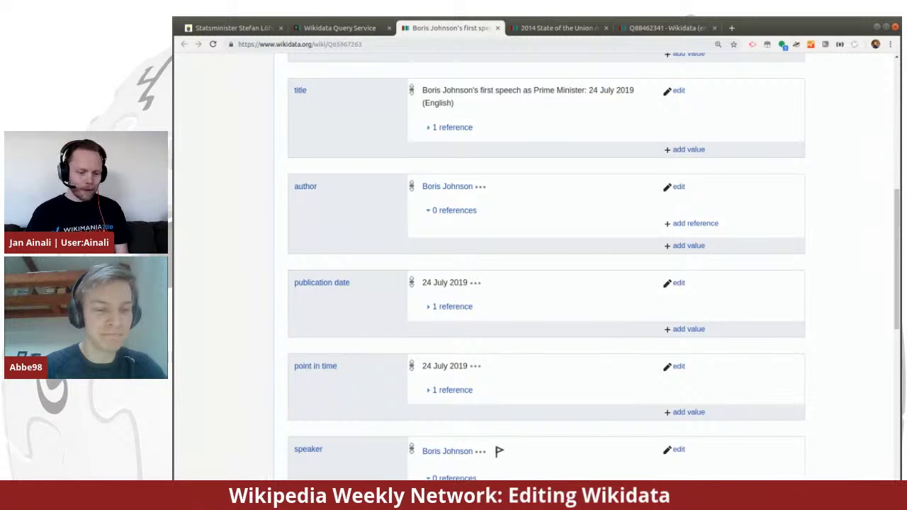
scroll(591, 304, "down", 5)
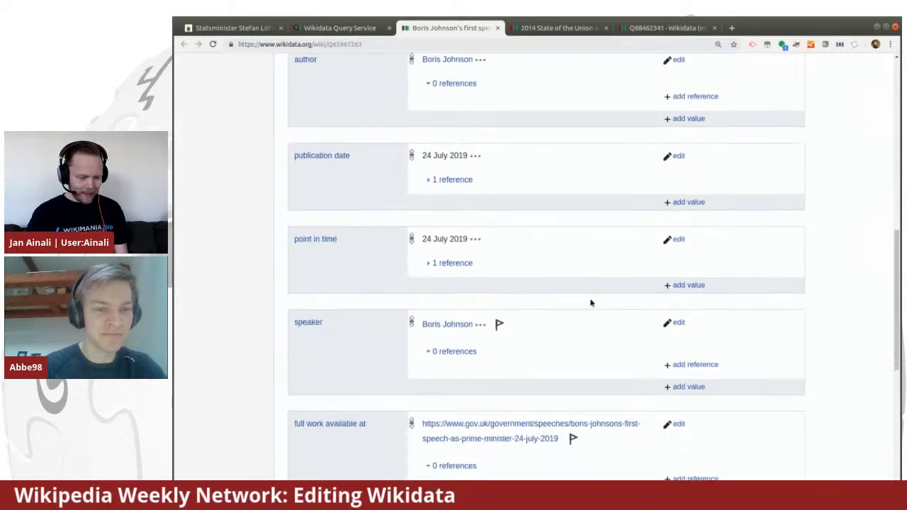
scroll(591, 303, "down", 1)
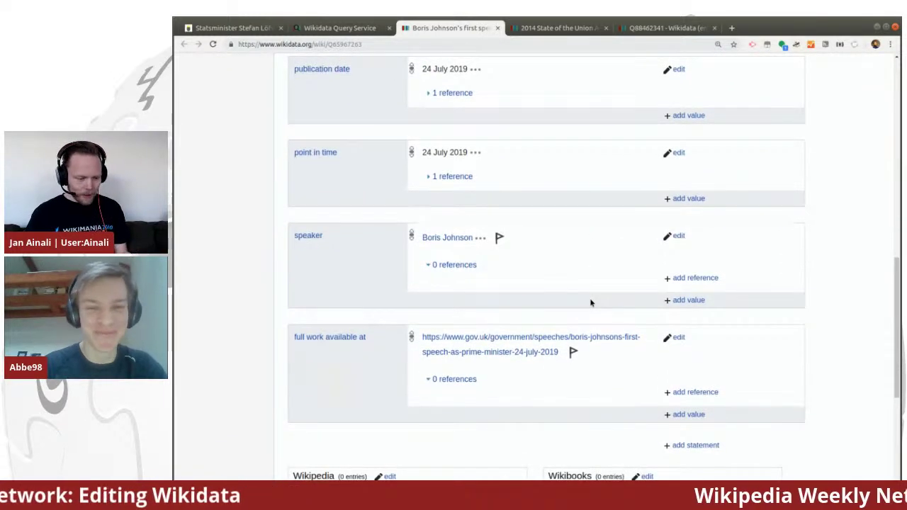
scroll(591, 303, "down", 2)
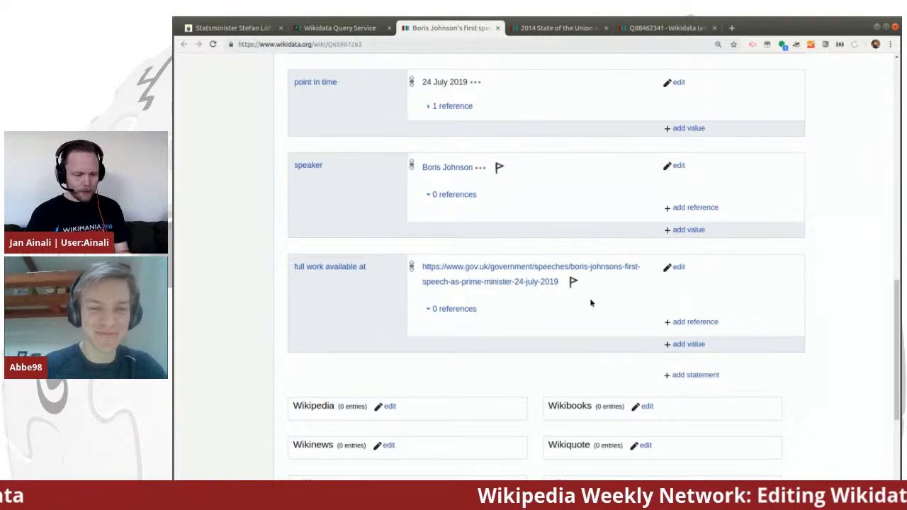
scroll(591, 304, "up", 3)
scroll(591, 303, "up", 3)
scroll(591, 303, "up", 9)
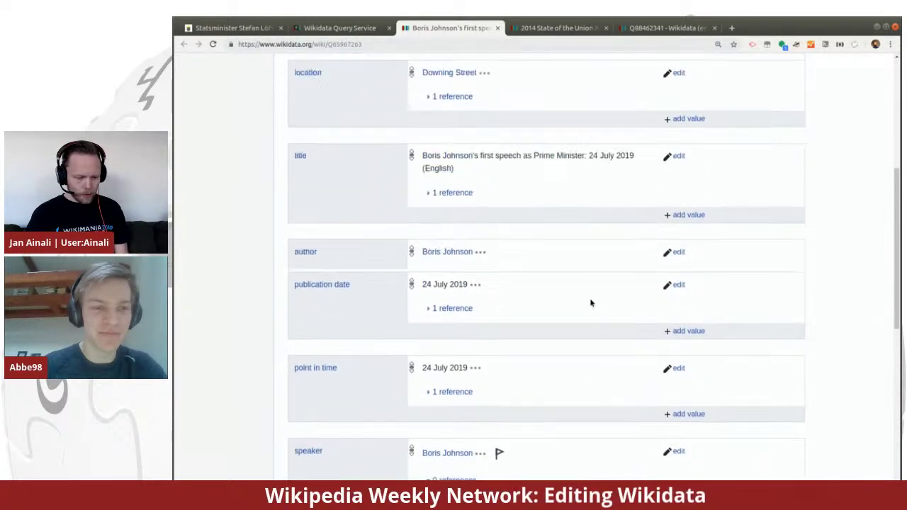
scroll(591, 303, "up", 2)
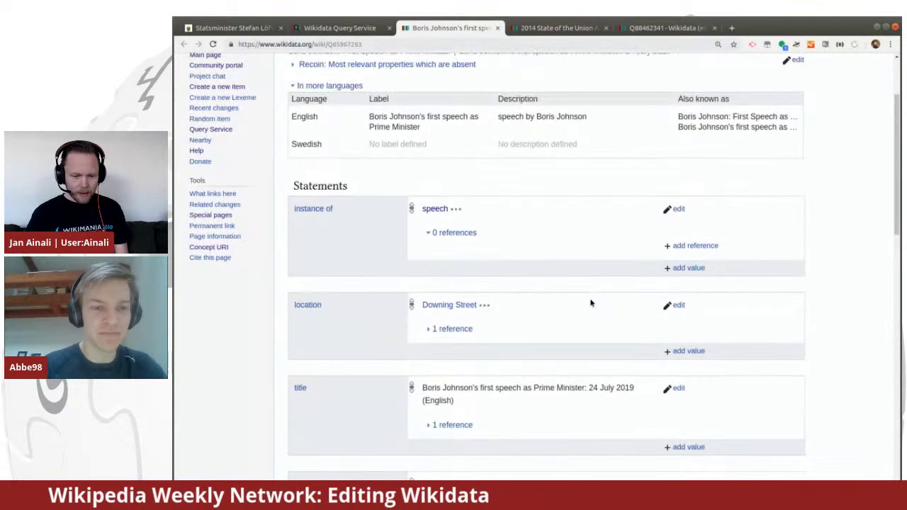
left_click(557, 30)
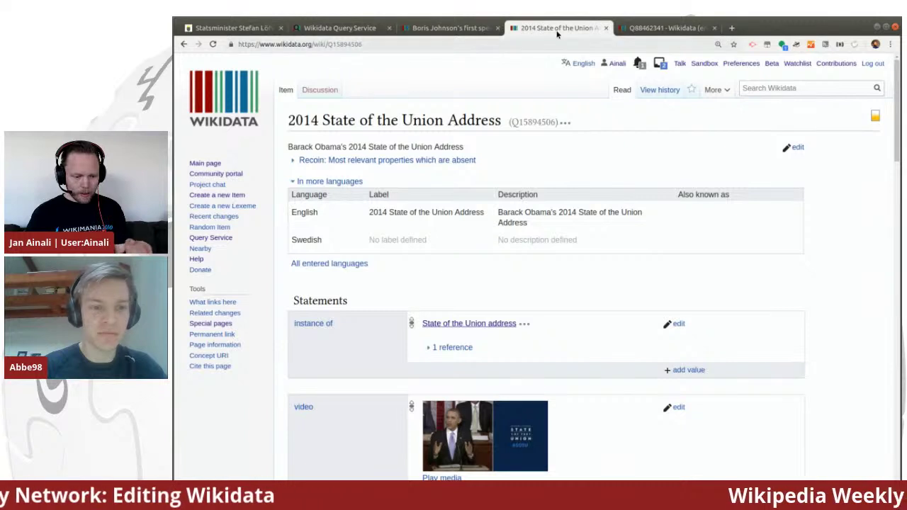
scroll(533, 252, "down", 1)
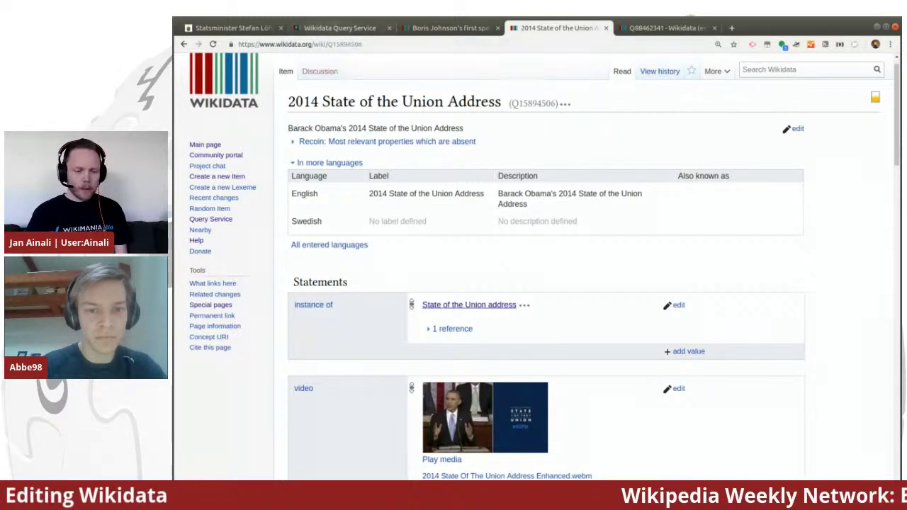
Step: Return to the speech query and change the property in its Q861911 condition to P279
left_click(329, 27)
scroll(397, 153, "up", 10)
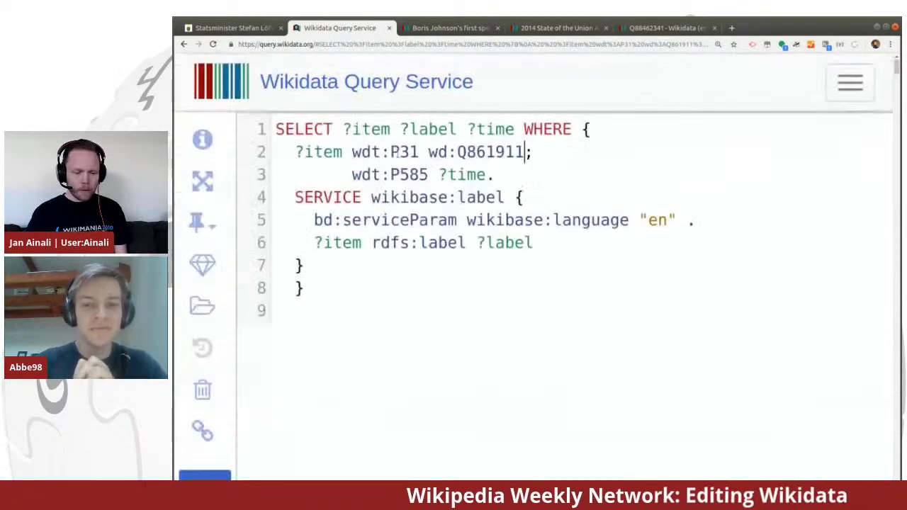
left_click(418, 152)
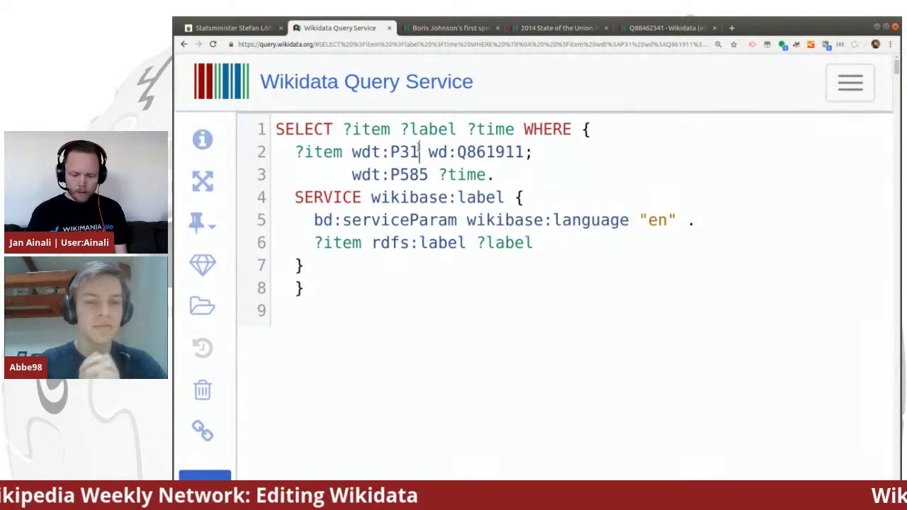
key("BackSpace")
key("BackSpace")
type("279")
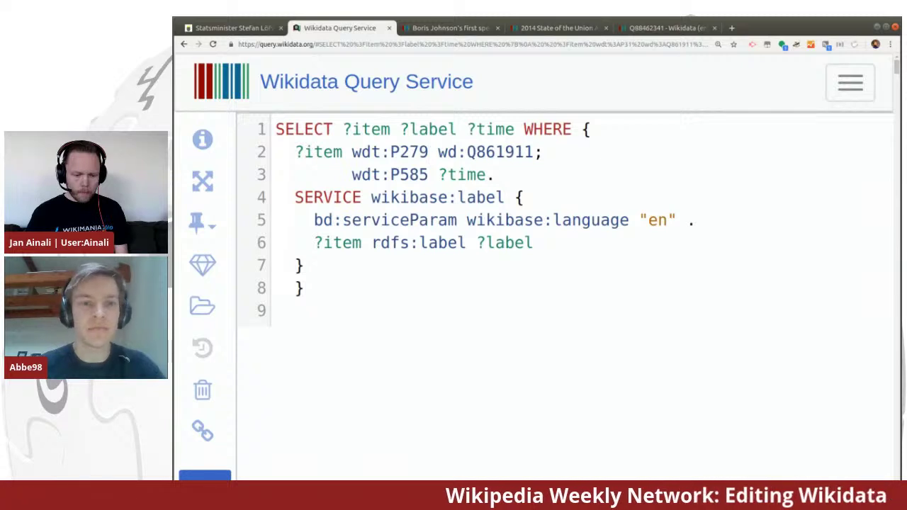
Step: Comment out the P585 time line of the query and end the Q861911 condition with a period
left_click(322, 174)
type("#")
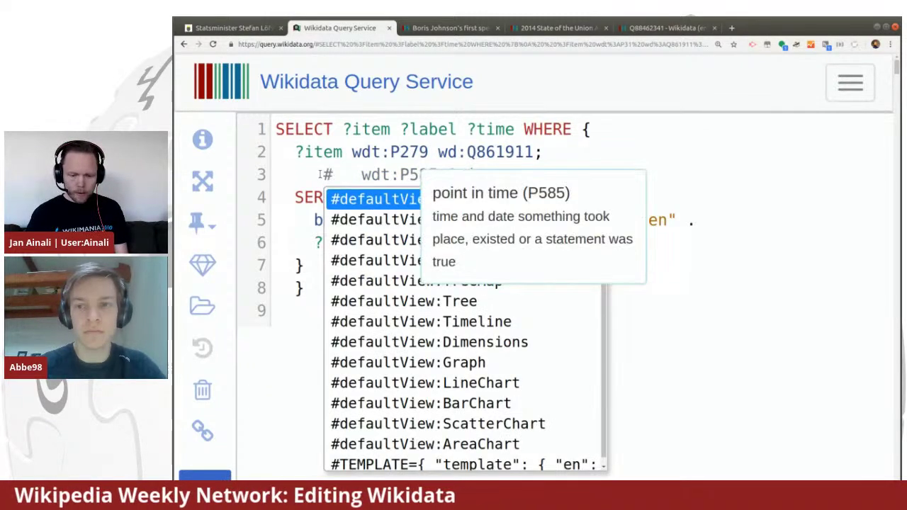
left_click(558, 154)
key("BackSpace")
type(".")
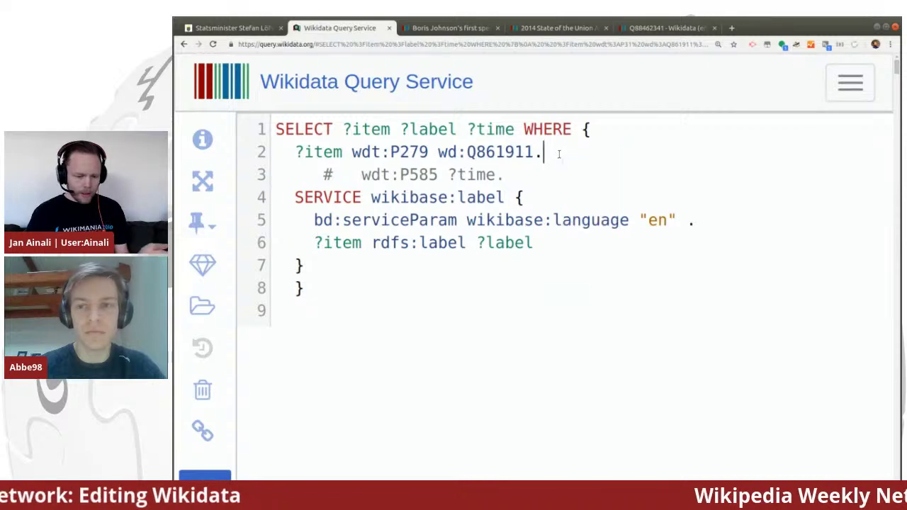
Step: Run the modified query and look through the subclasses of speech it lists
left_click(216, 479)
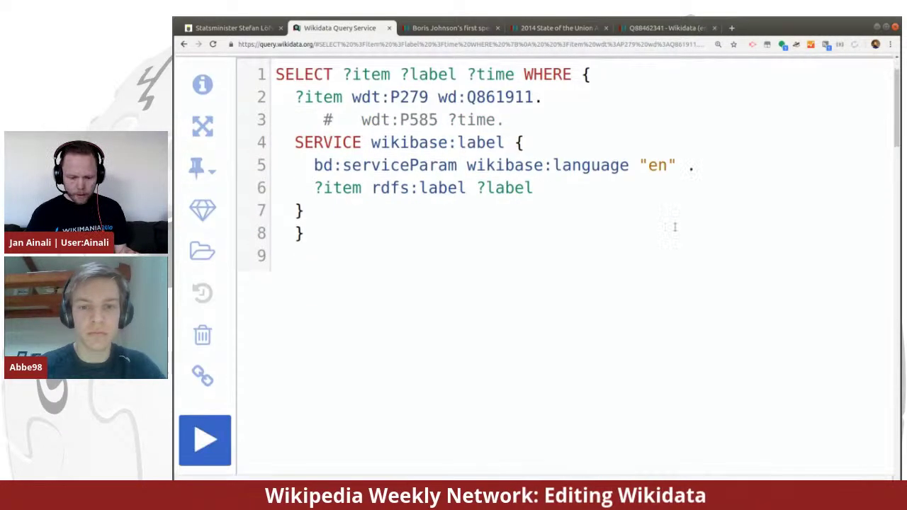
scroll(674, 226, "down", 8)
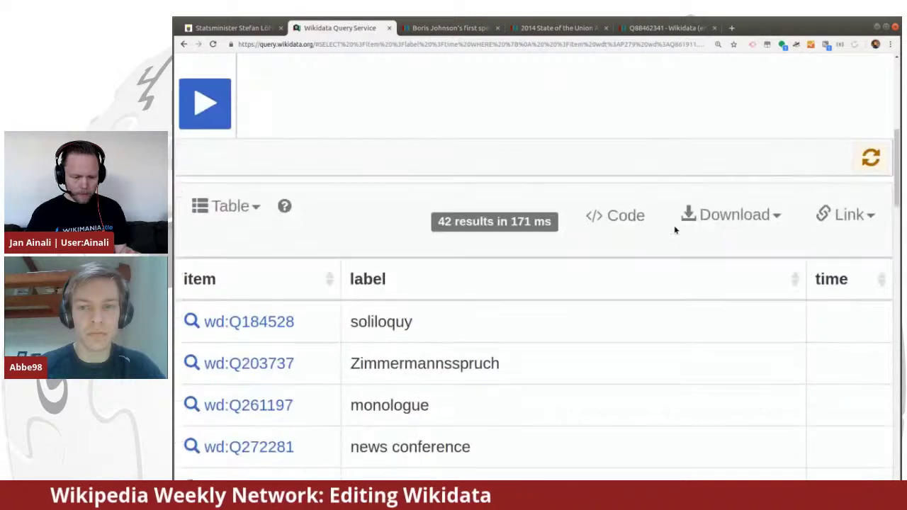
scroll(675, 229, "down", 10)
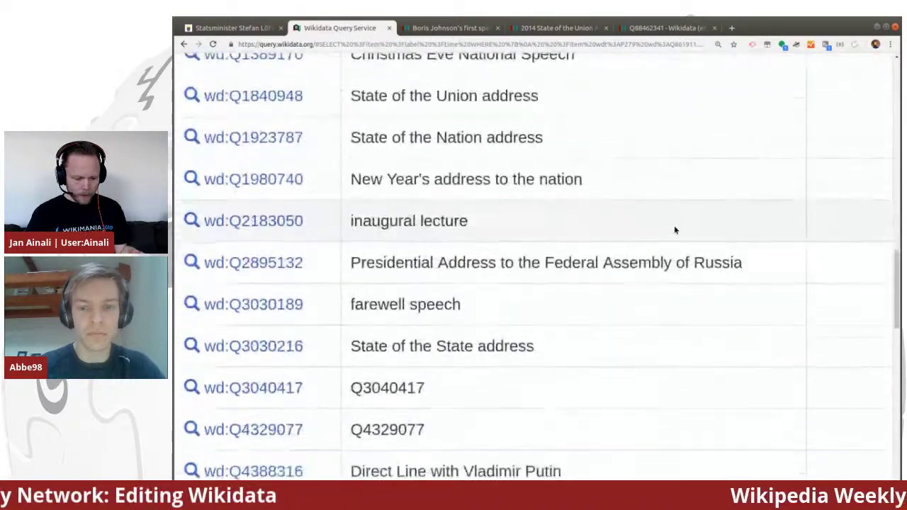
scroll(675, 229, "down", 5)
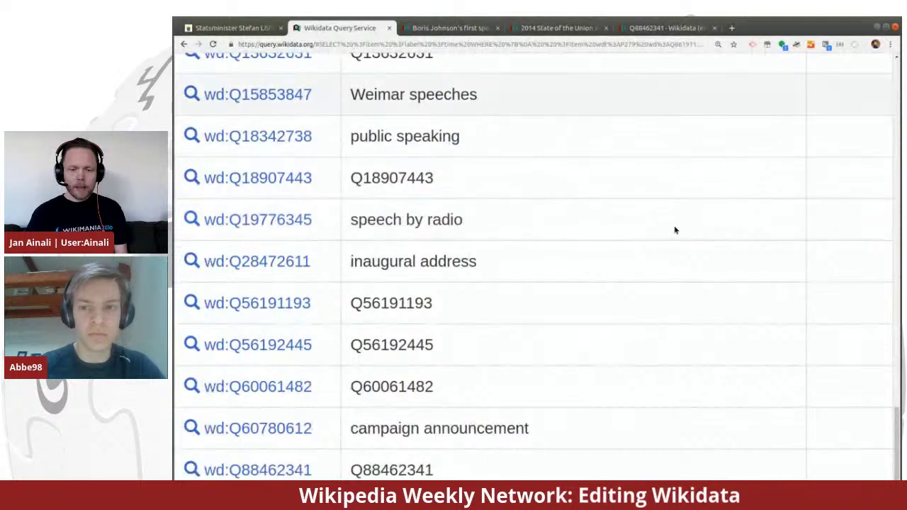
Step: Open the Q88462341 item and enter "speech to the nation" as its English label
left_click(649, 28)
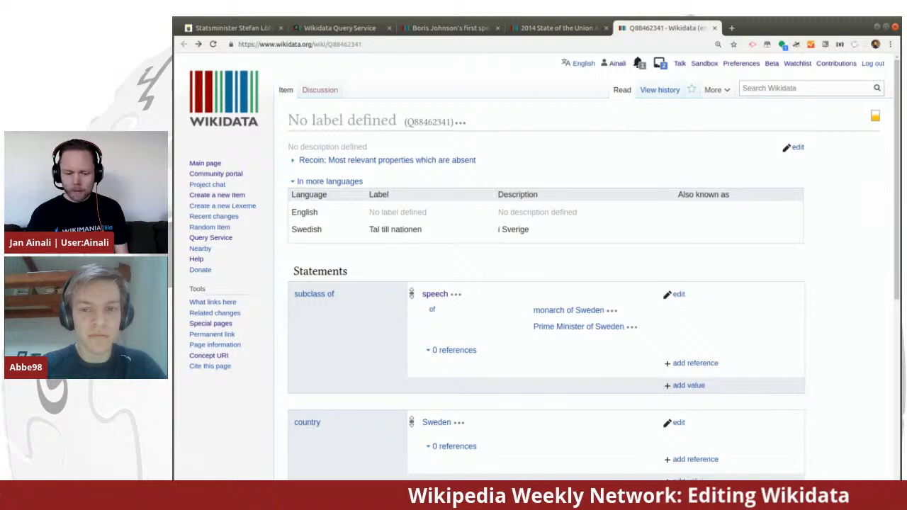
left_click(798, 147)
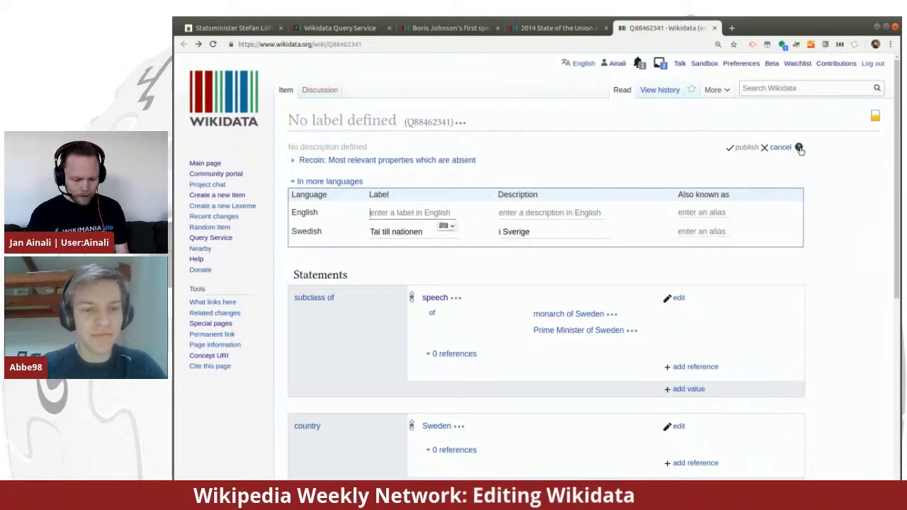
type("spe")
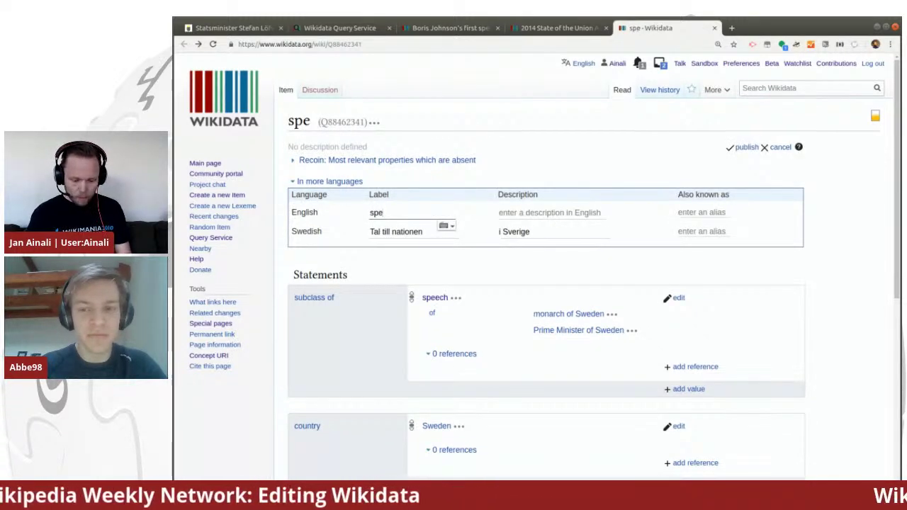
type("ech to the na")
type("n")
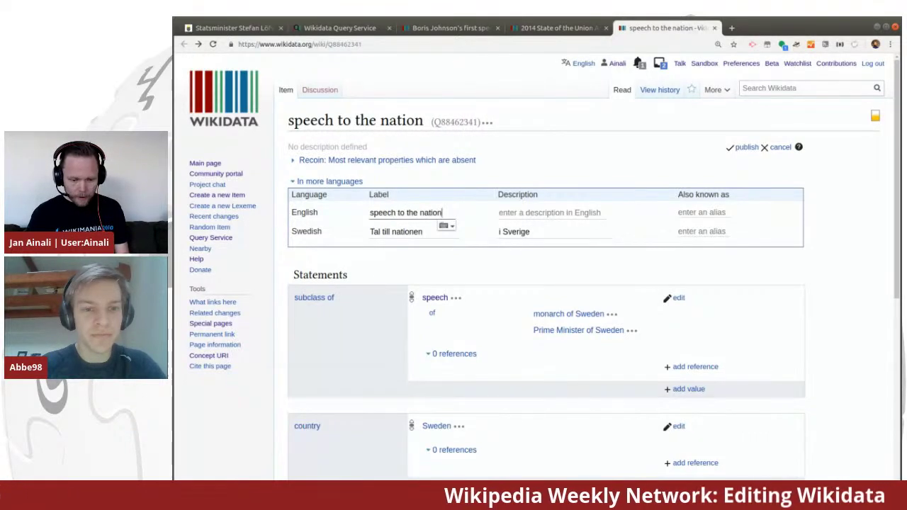
Step: Enter "speech by the Swedish Prime Minister" as the item's English description
key("Tab")
type("sp")
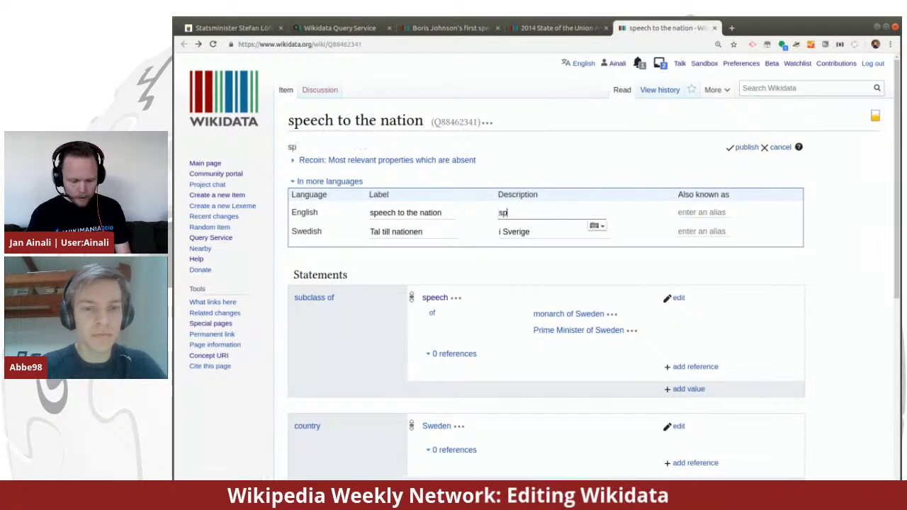
type("eech by ")
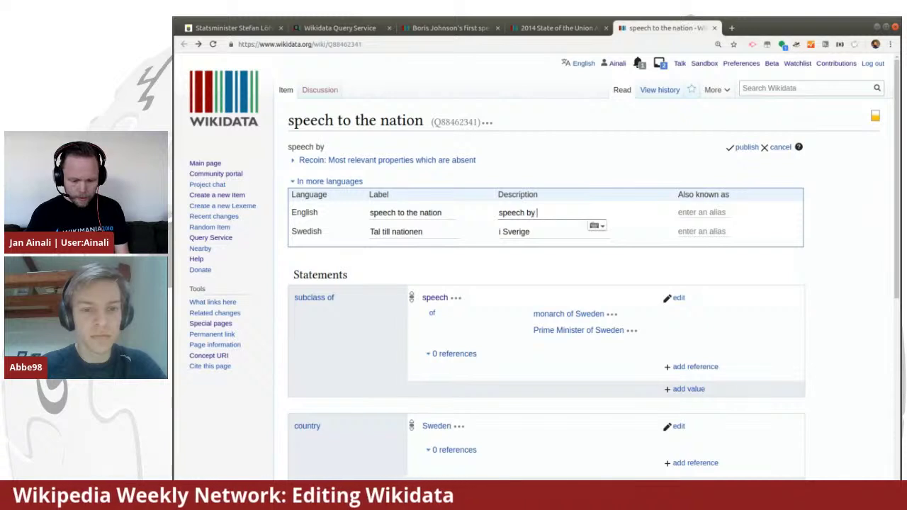
type("th")
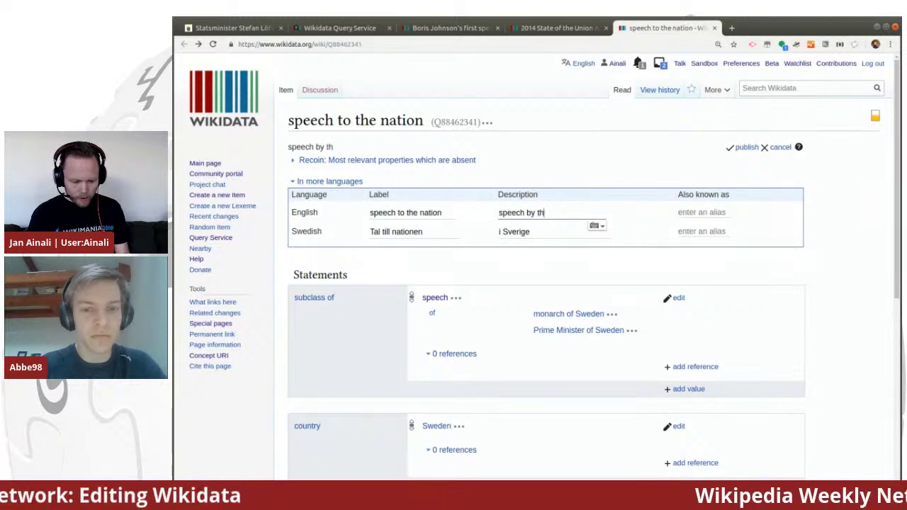
type("e Swed")
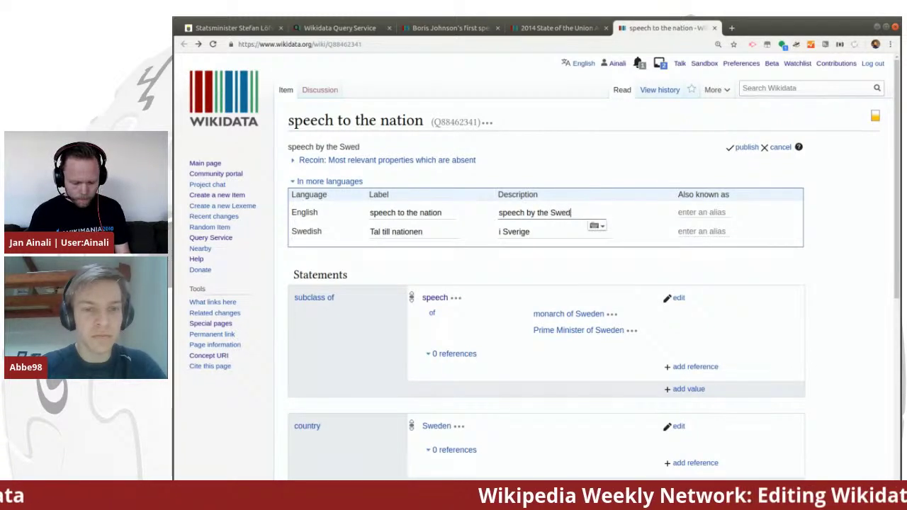
type("ish prim mini")
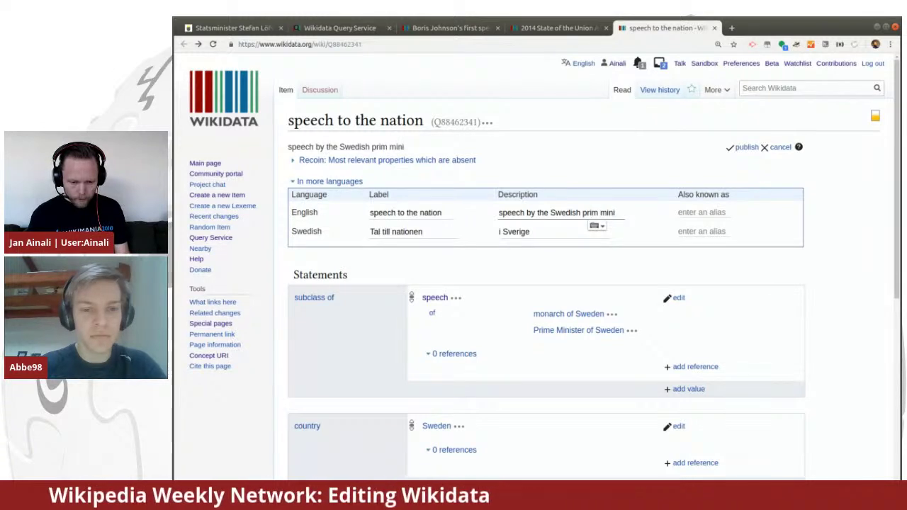
key("BackSpace")
key("BackSpace")
key("BackSpace")
key("BackSpace")
type("e minister")
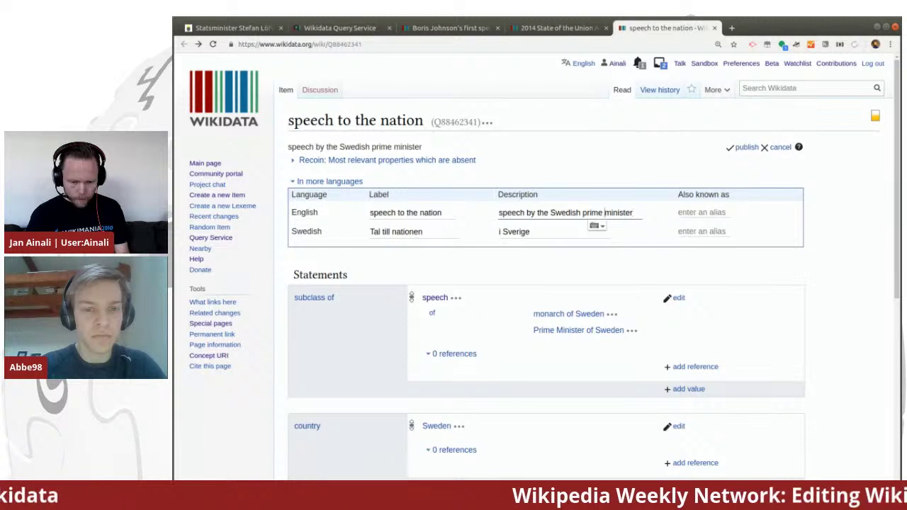
double_click(583, 213)
type("Prime")
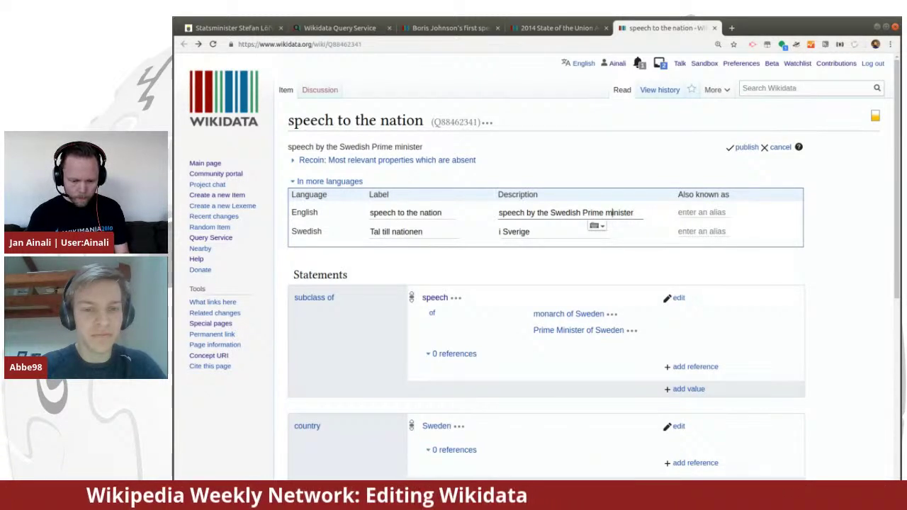
double_click(608, 212)
type("Minister")
Step: Change the Swedish label to "tal till nationen" and its description to "tal av Sveriges statsminister", and publish the edits
left_click(378, 231)
key("BackSpace")
type("t")
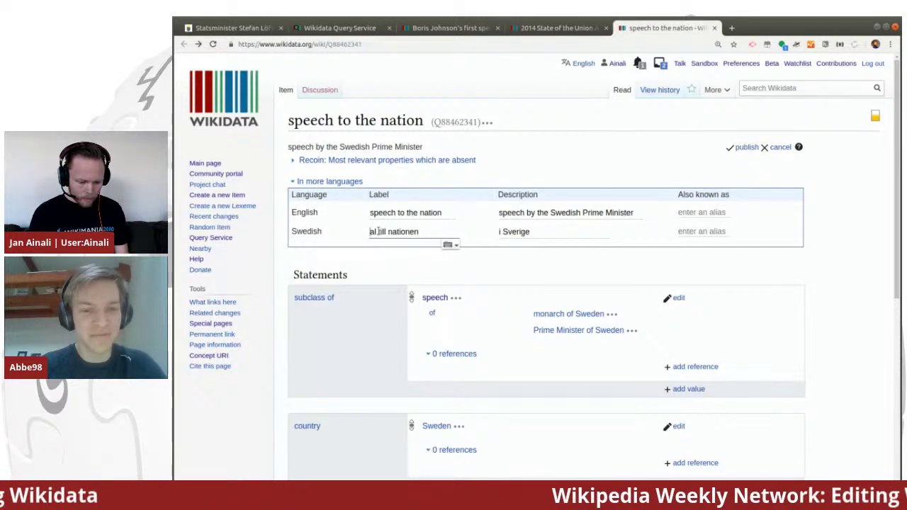
left_click(541, 231)
double_click(540, 231)
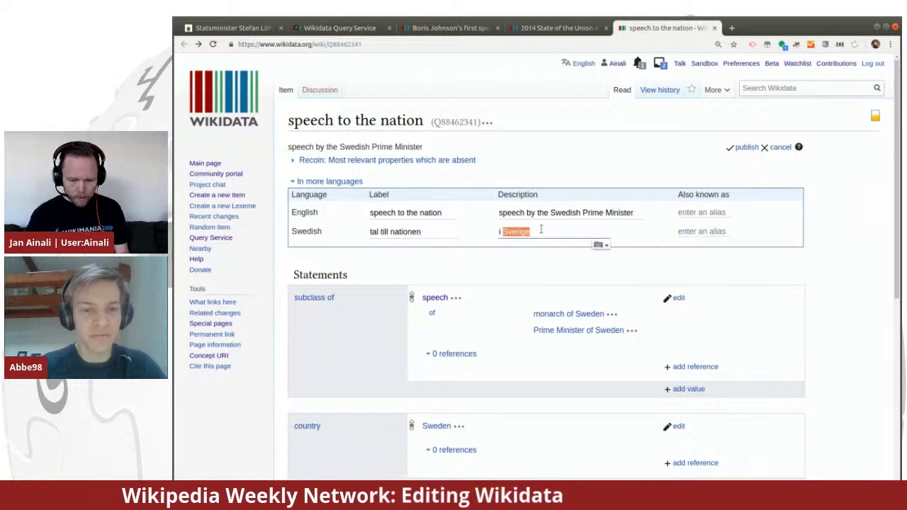
key("Home")
type("tal av")
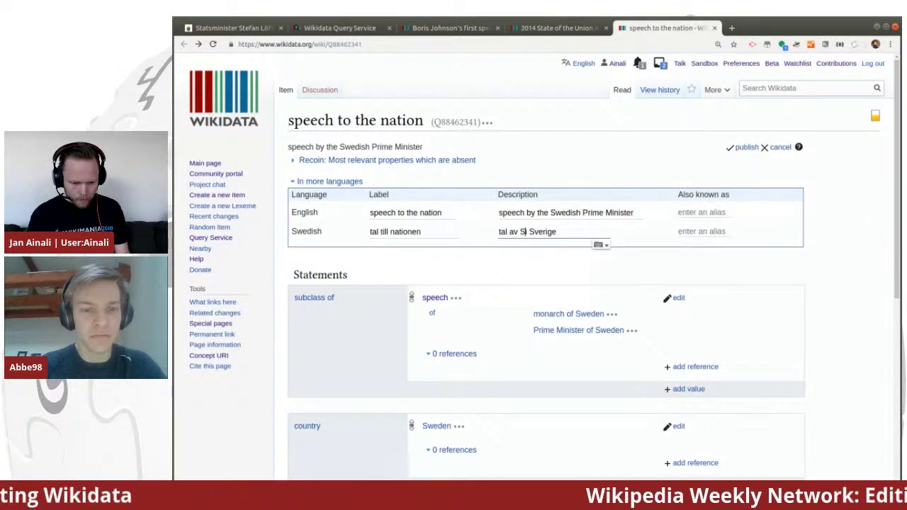
key("Delete")
type("s statsminister")
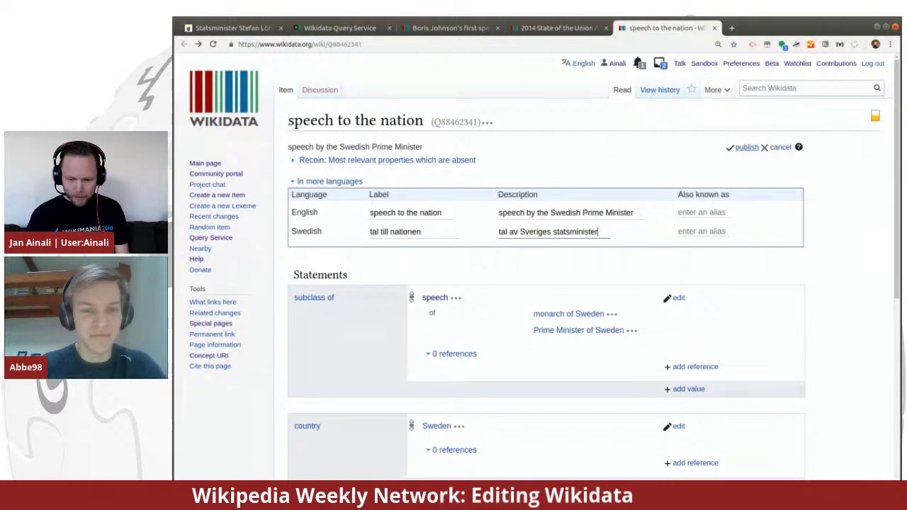
left_click(742, 152)
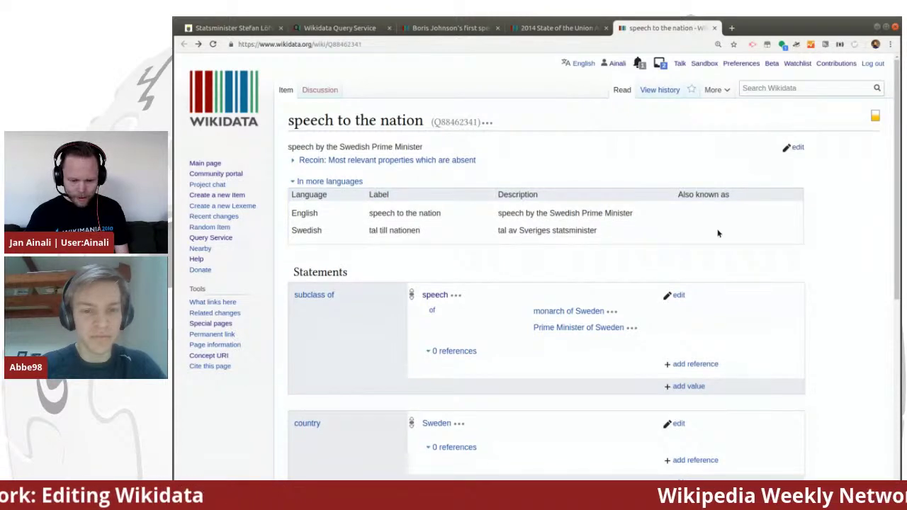
Step: Open the form for creating a new item separately and set its language to Swedish (sv)
scroll(717, 232, "down", 3)
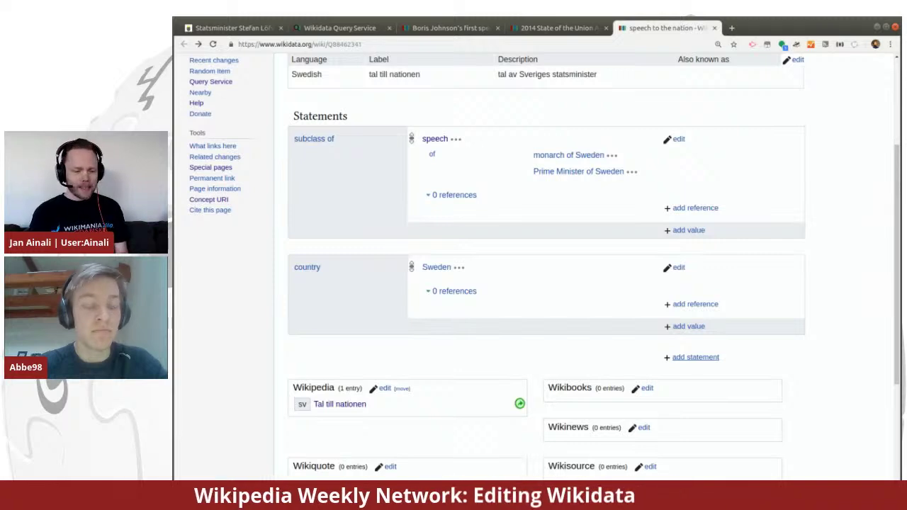
scroll(574, 323, "up", 1)
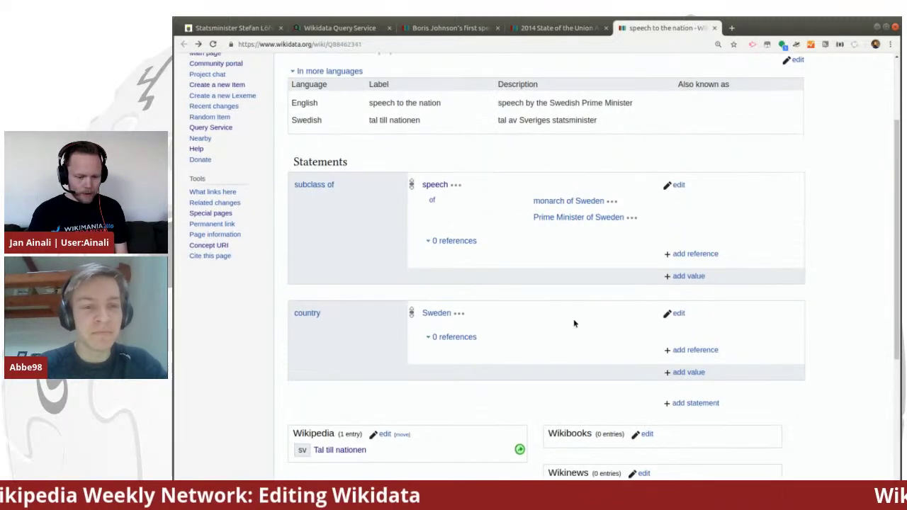
scroll(574, 324, "up", 2)
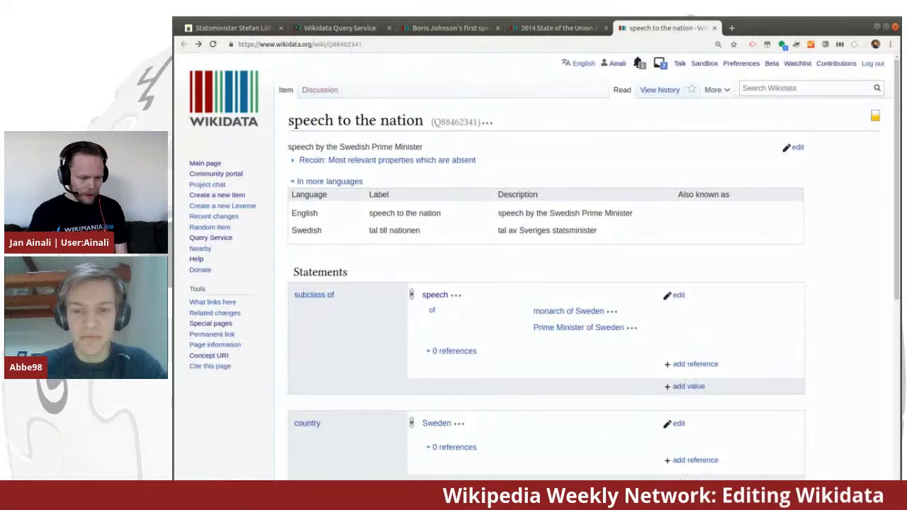
middle_click(233, 196)
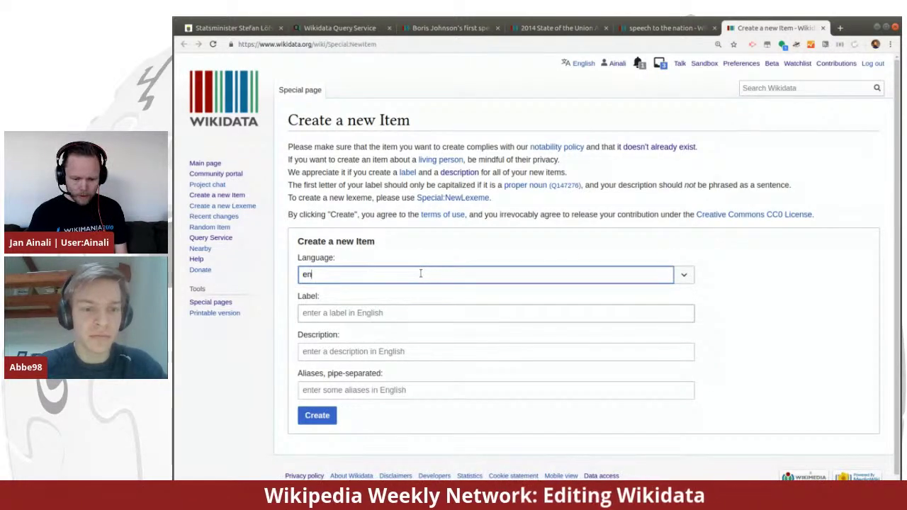
left_click(683, 278)
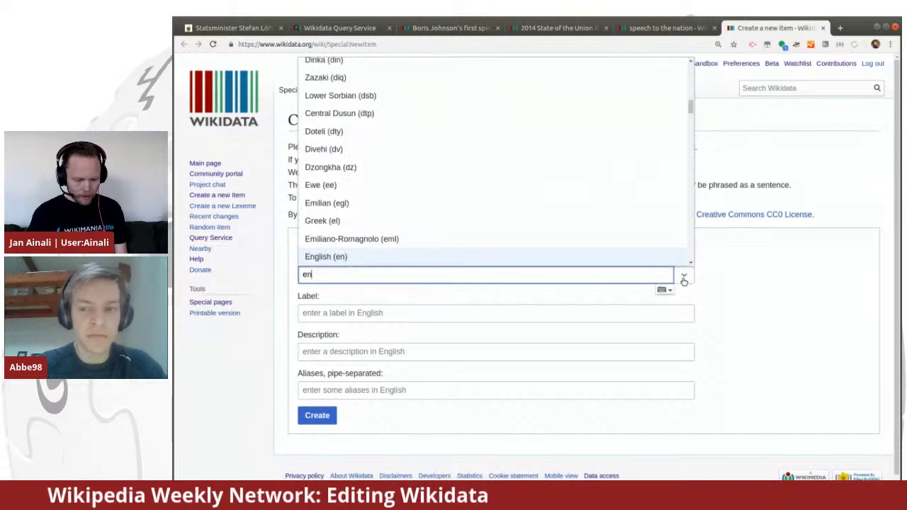
type("sv")
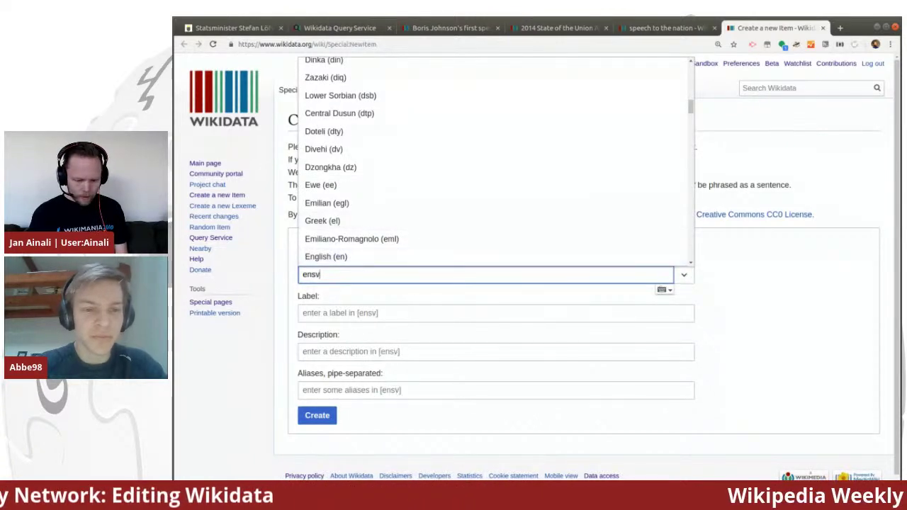
key("BackSpace")
key("BackSpace")
key("BackSpace")
type("sv")
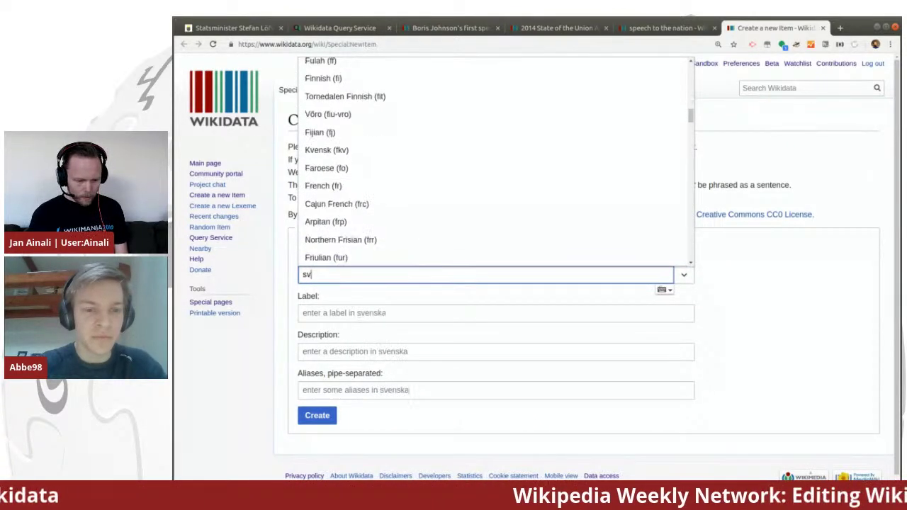
left_click(436, 259)
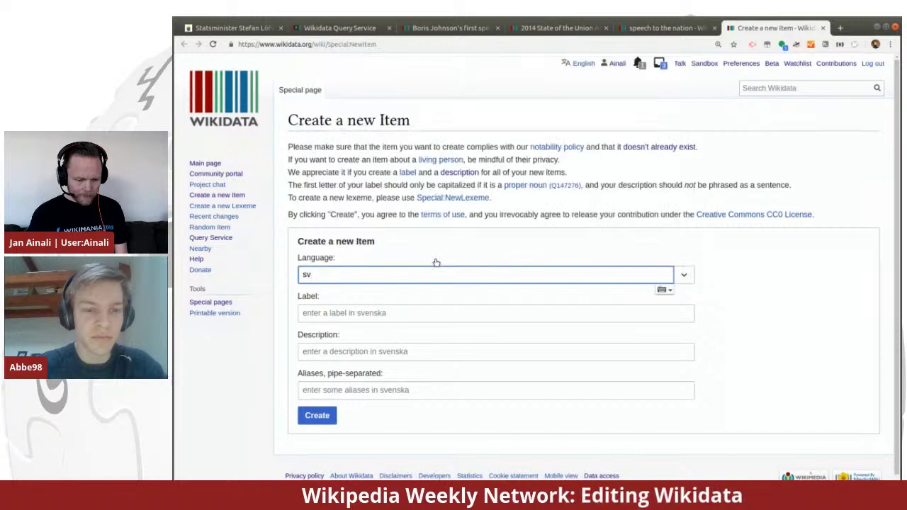
Step: Copy the title "Statsminister Stefan Löfvens tal till nationen" from the government's speech page into the new item's label
left_click(433, 312)
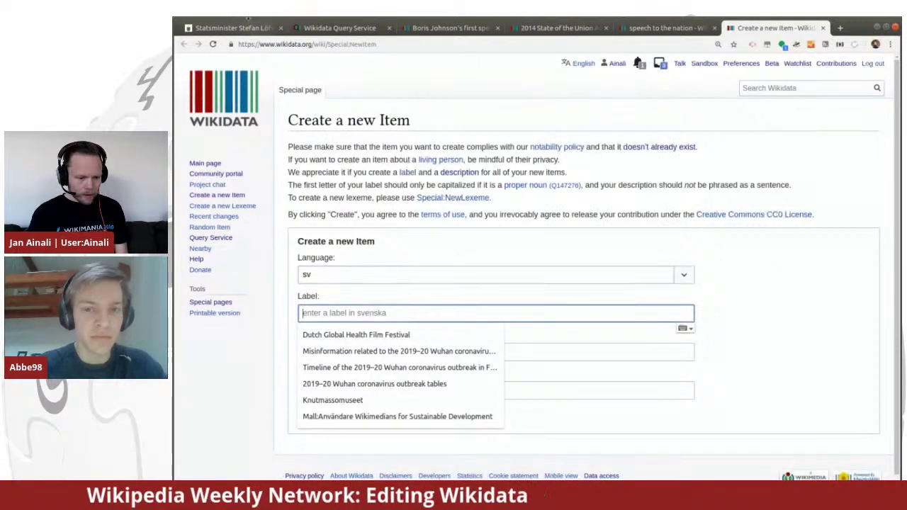
left_click(250, 30)
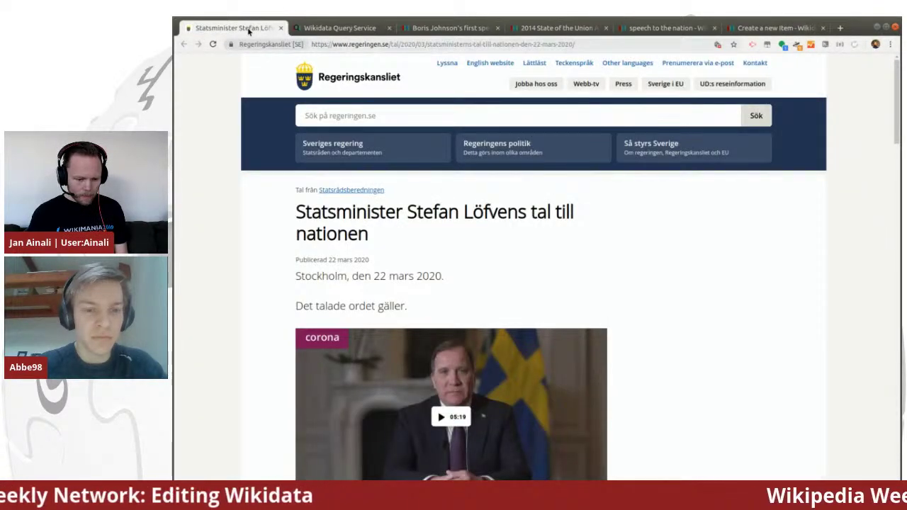
triple_click(369, 234)
left_click_drag(369, 234, 383, 313)
Step: Describe the new item as "tal till nationen under Coronavirusutbrottet" and create it
left_click(382, 352)
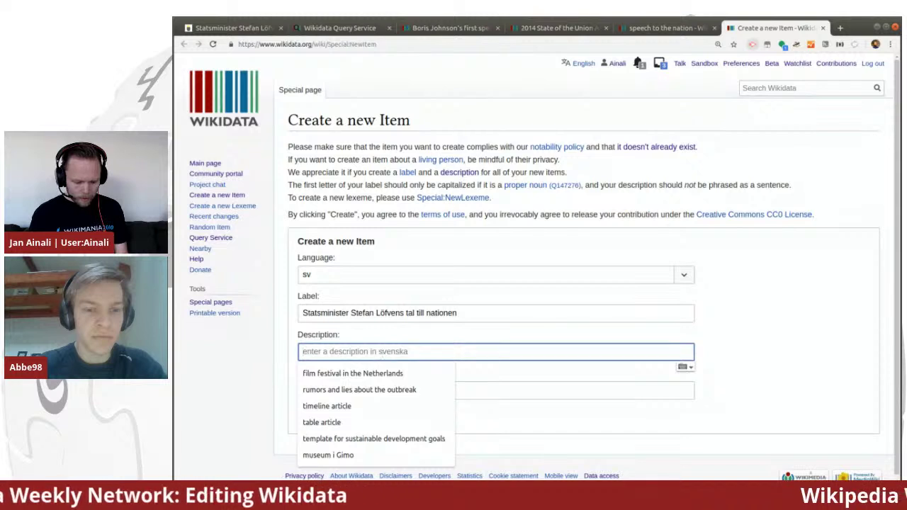
type("ta")
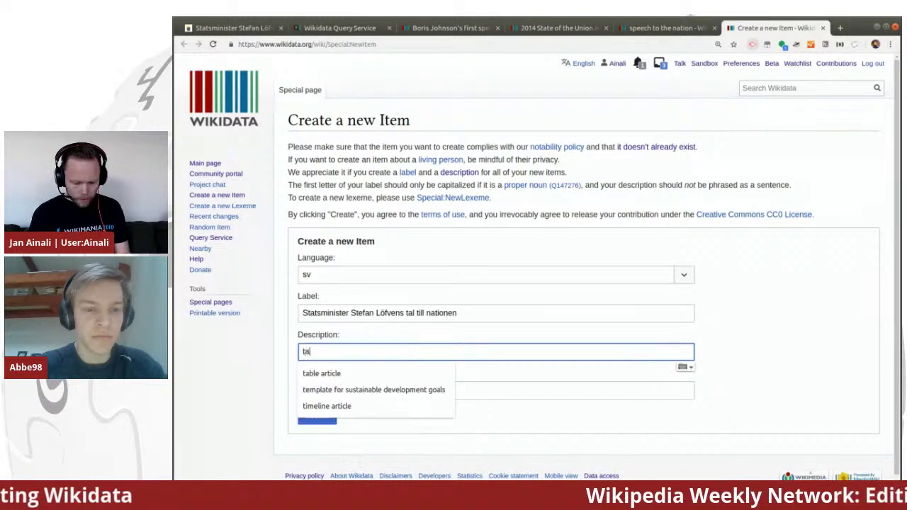
type("l till natio")
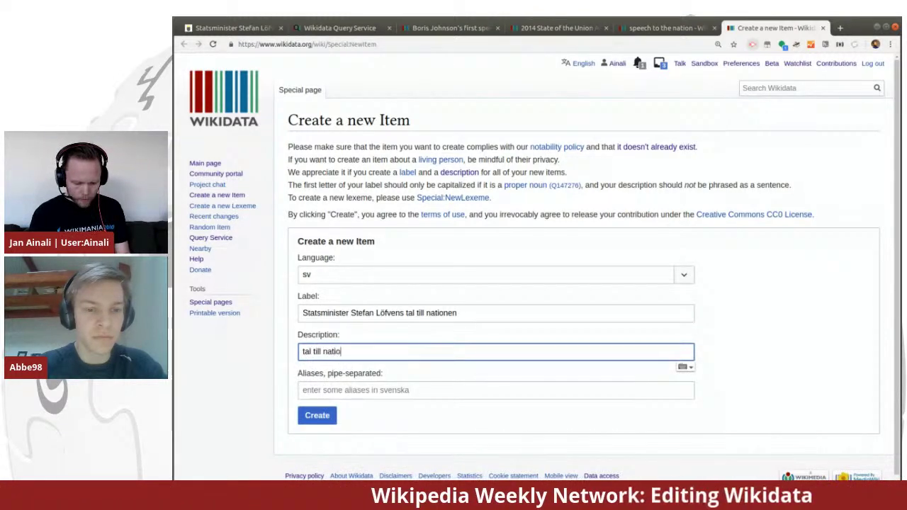
type("nen under C")
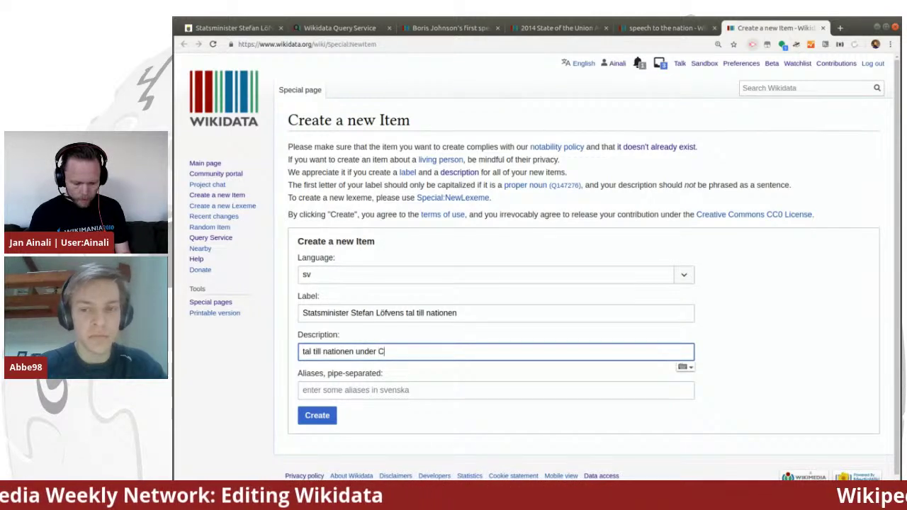
type("oronavi")
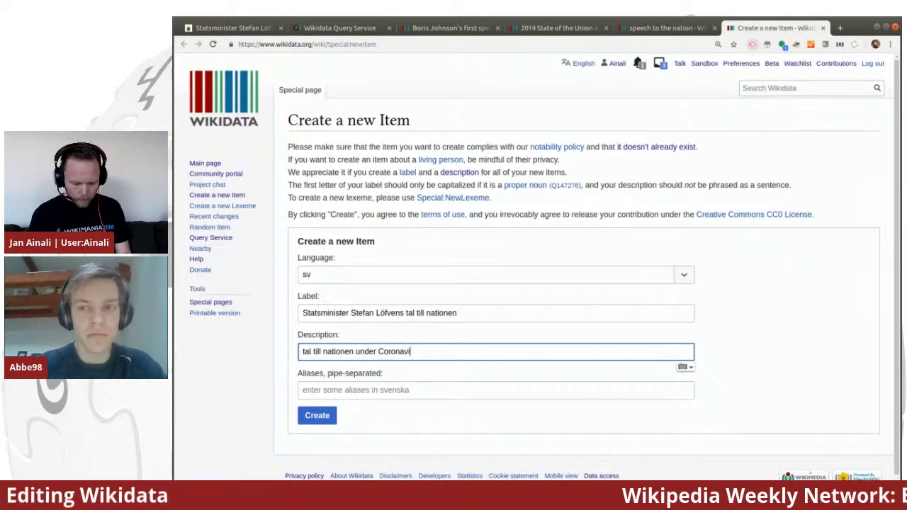
type("rusutbrottet")
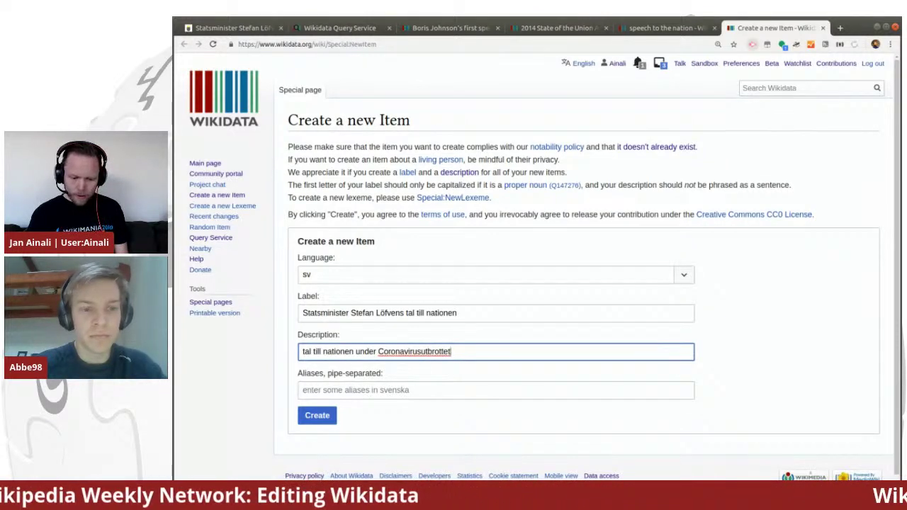
left_click(315, 417)
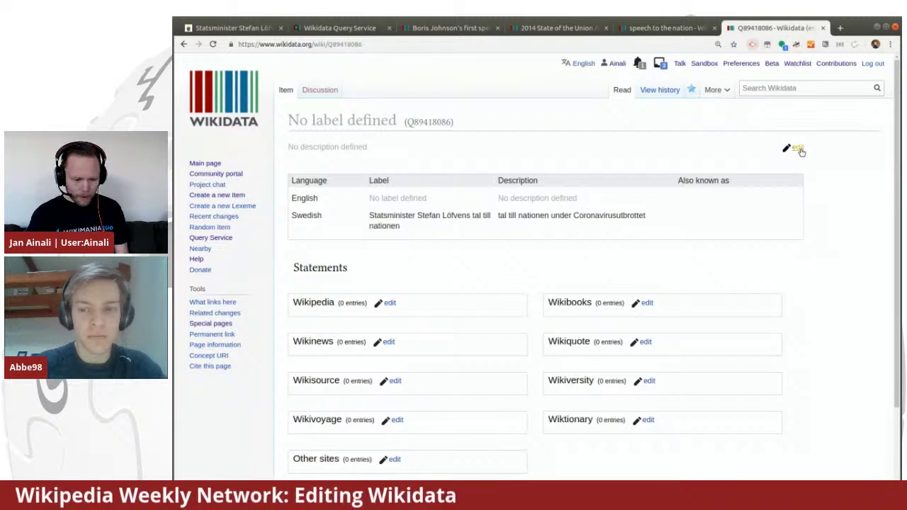
Step: Try to edit the new item's English label and description, and return to the item page
left_click(798, 148)
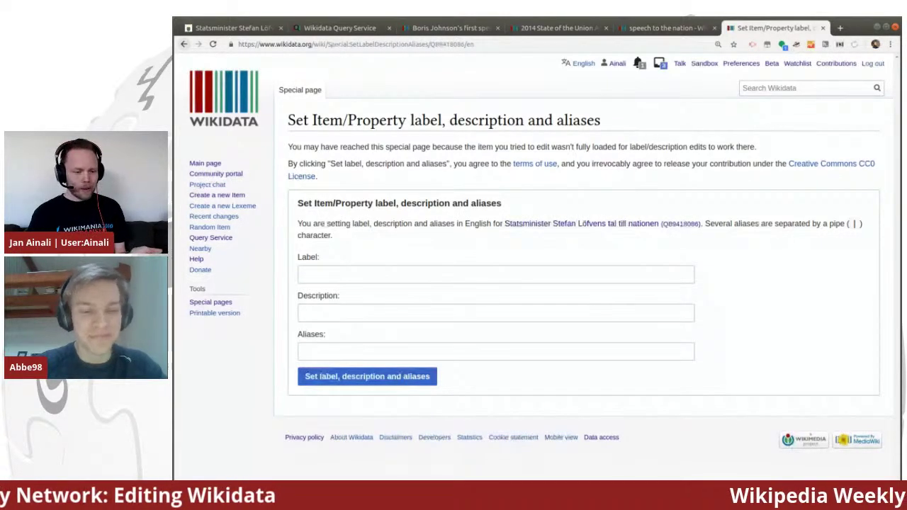
left_click(183, 45)
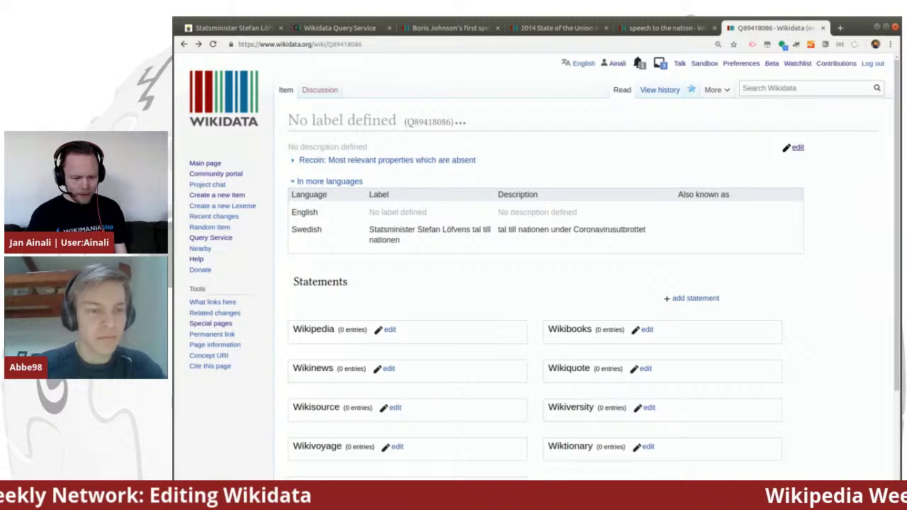
Step: Enter "Prime Minister Stefan Löfven's speech to the nation" as the new item's English label
left_click(796, 149)
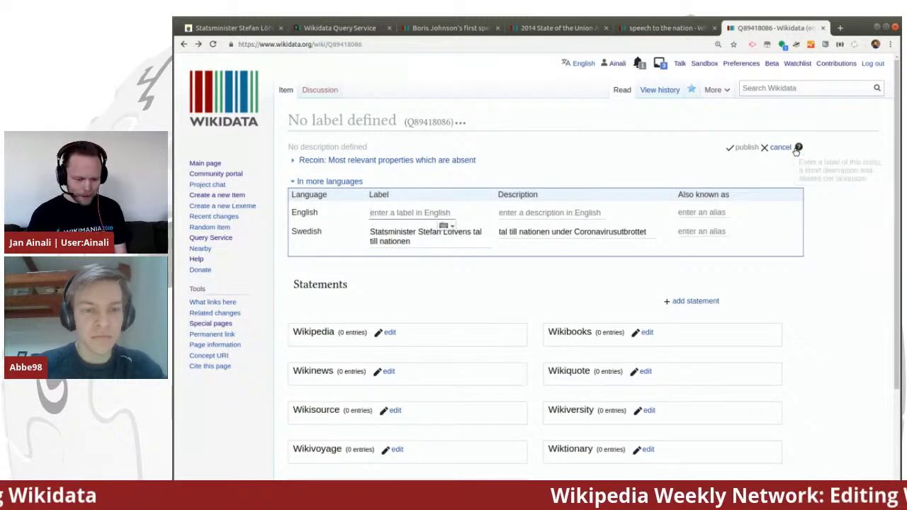
left_click(416, 213)
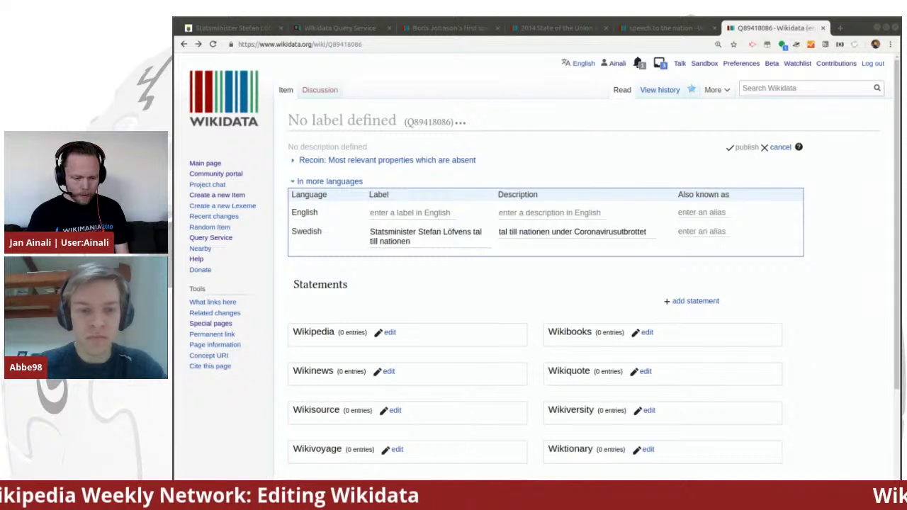
left_click(428, 213)
type("P")
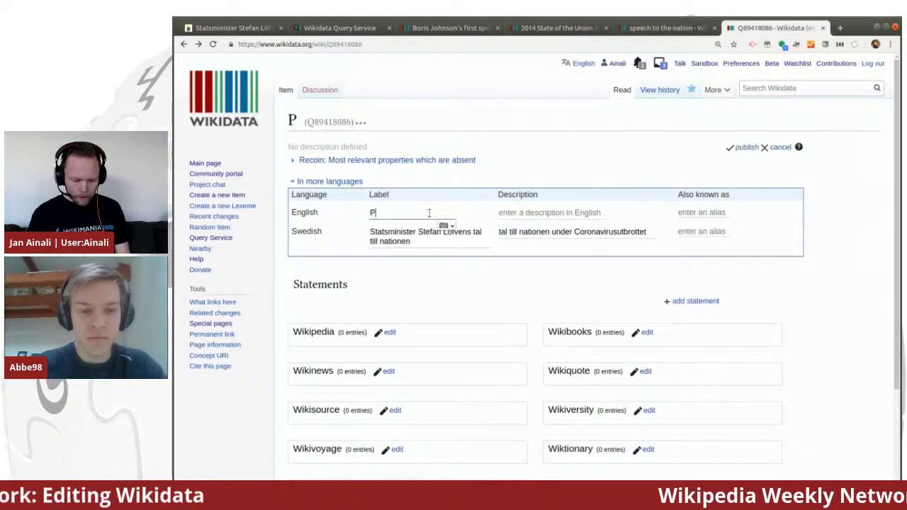
type("rime M")
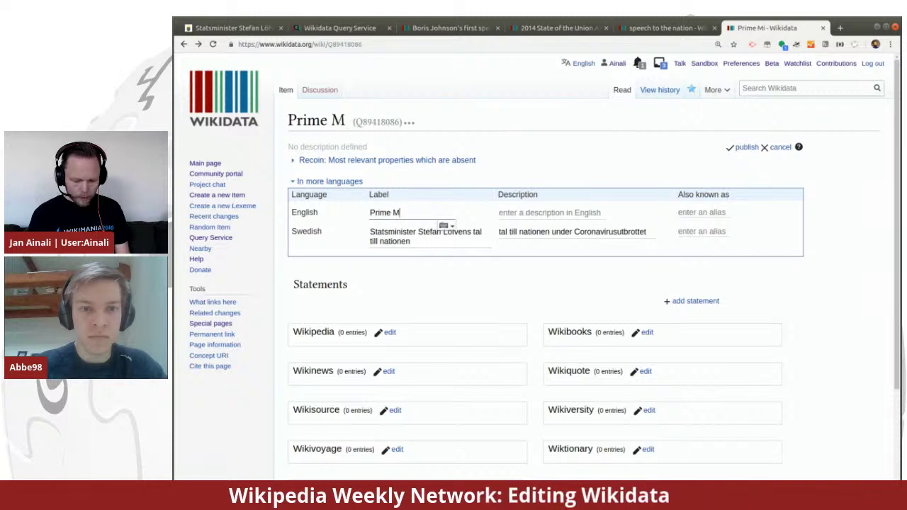
type("inister St")
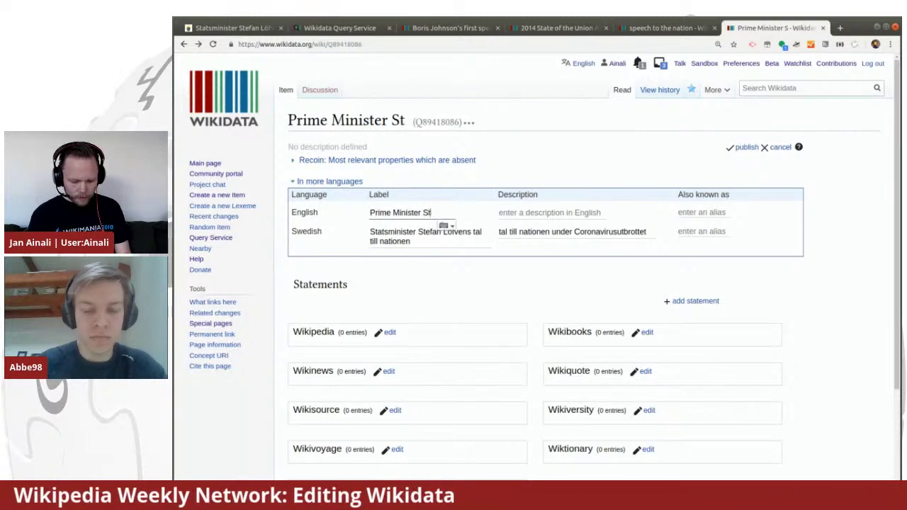
type("efan L")
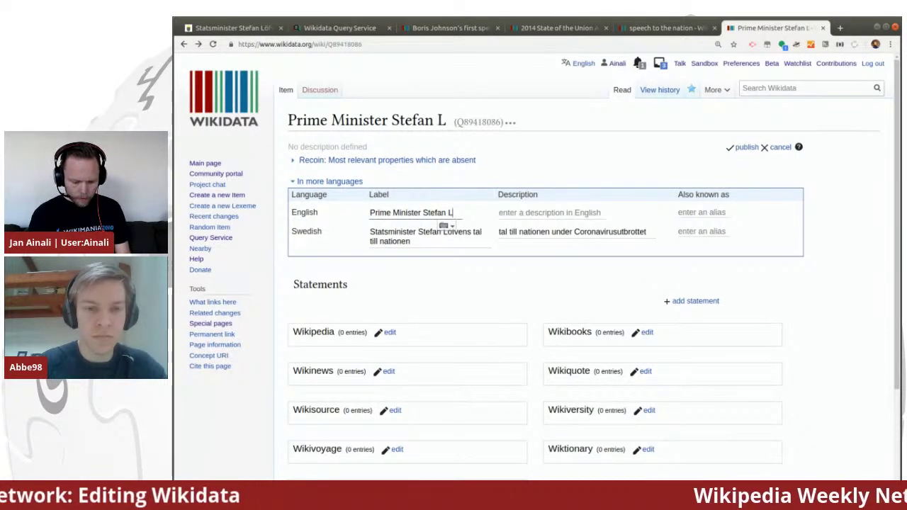
type("öfven's")
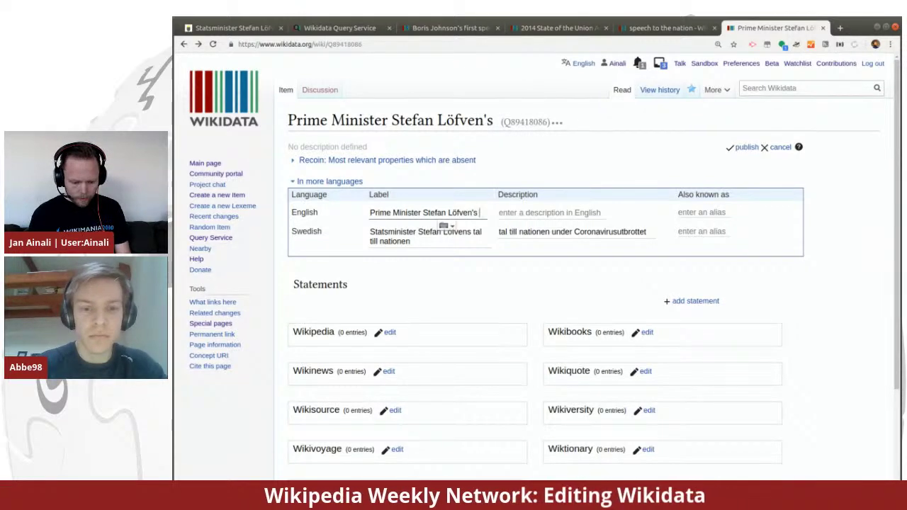
type(" speech to t")
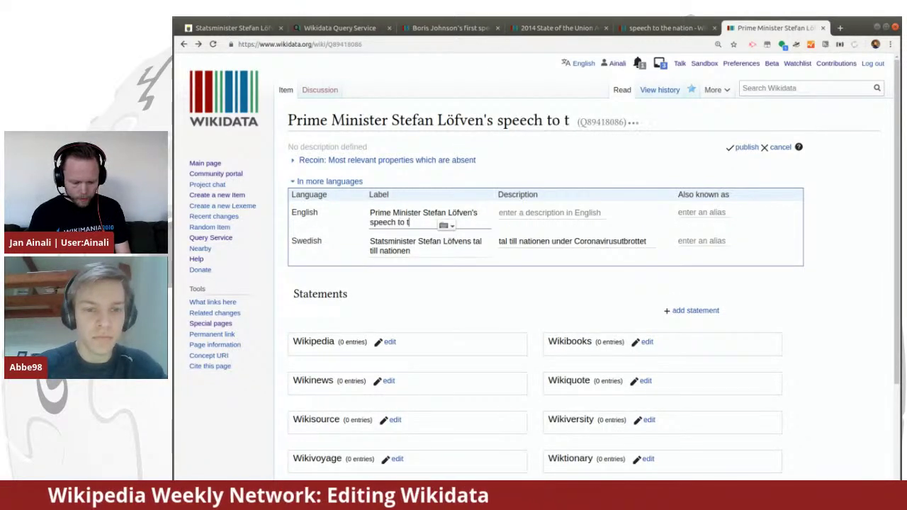
type("he nation")
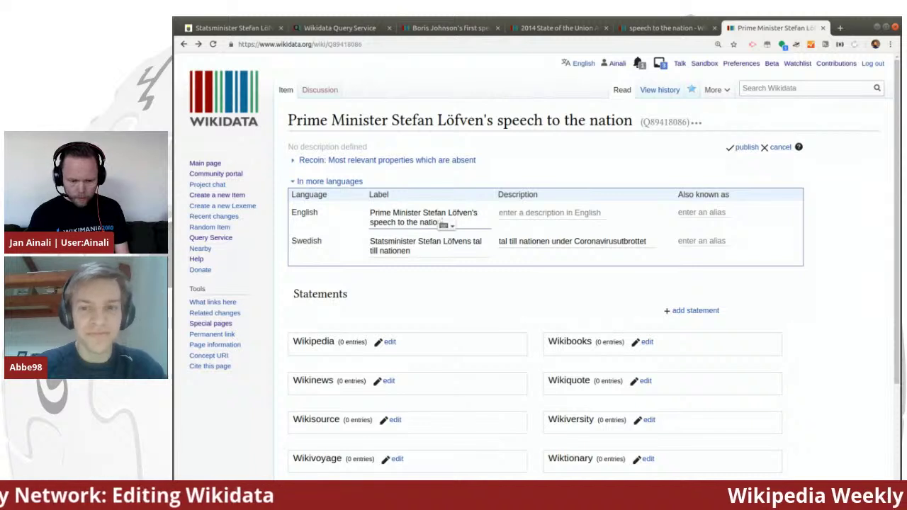
Step: Enter the English description "speech to the nation during the Corona virus ouOutbreak" and publish the item's label and description
left_click(499, 212)
type("s")
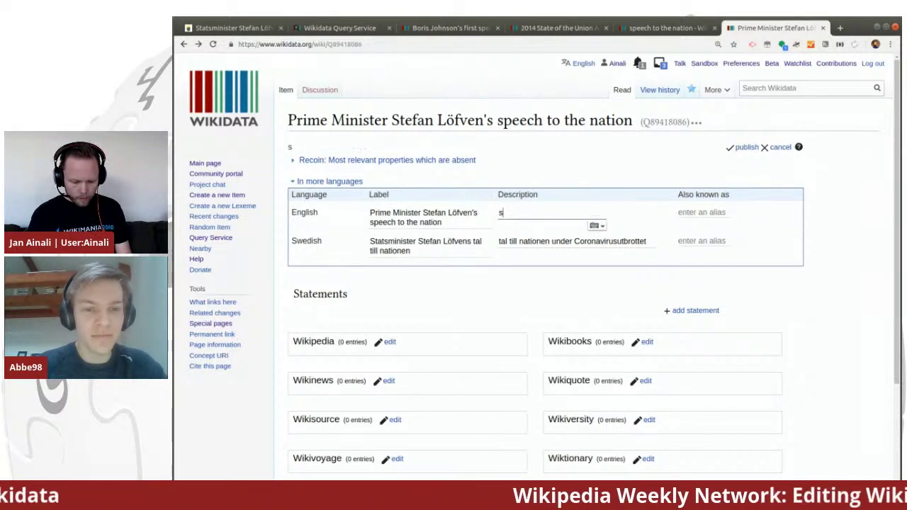
type("peech to the ")
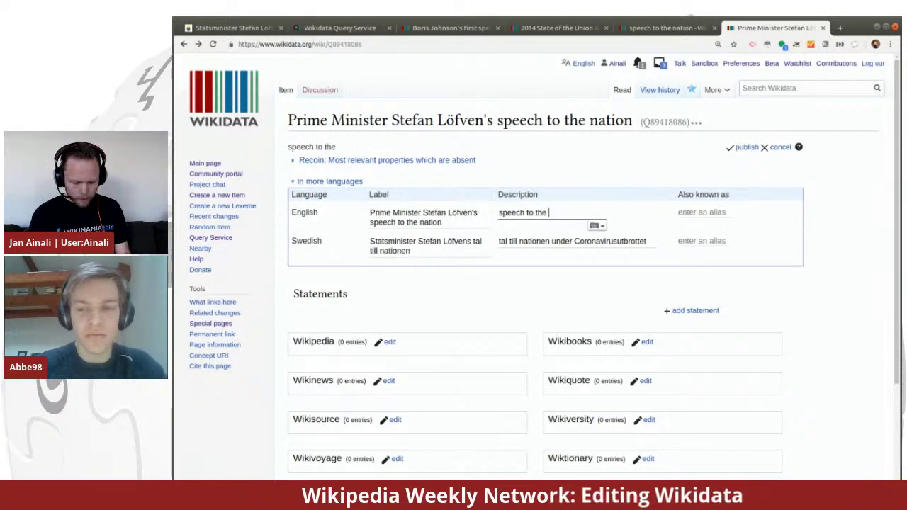
type("nation")
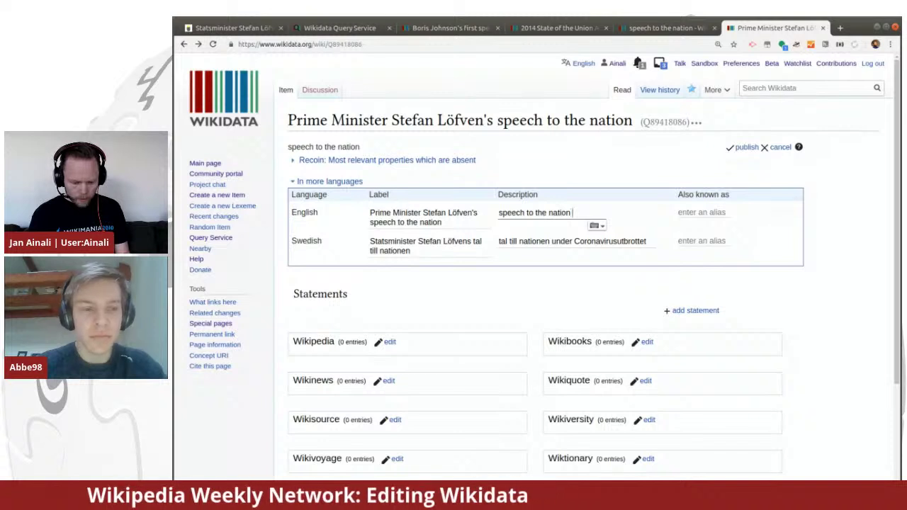
type(" during the Corona")
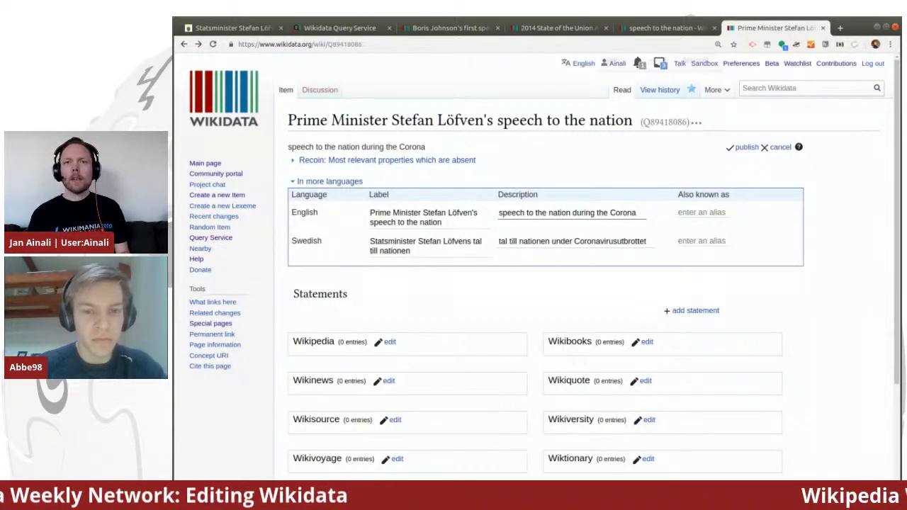
key("ctrl+plus")
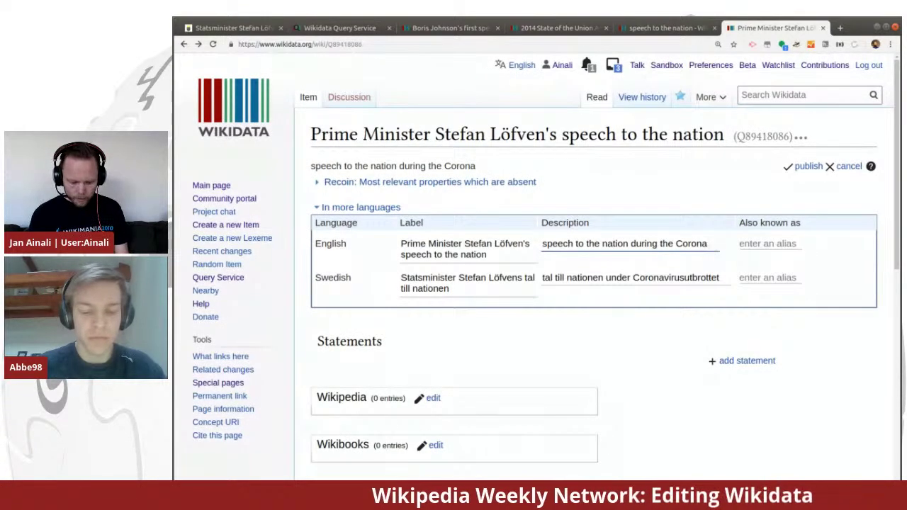
type("virus ")
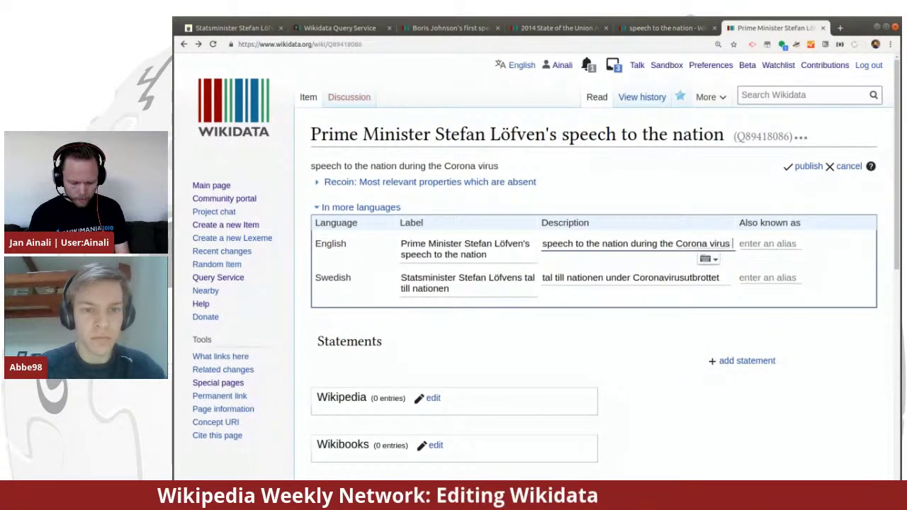
type("outbreak")
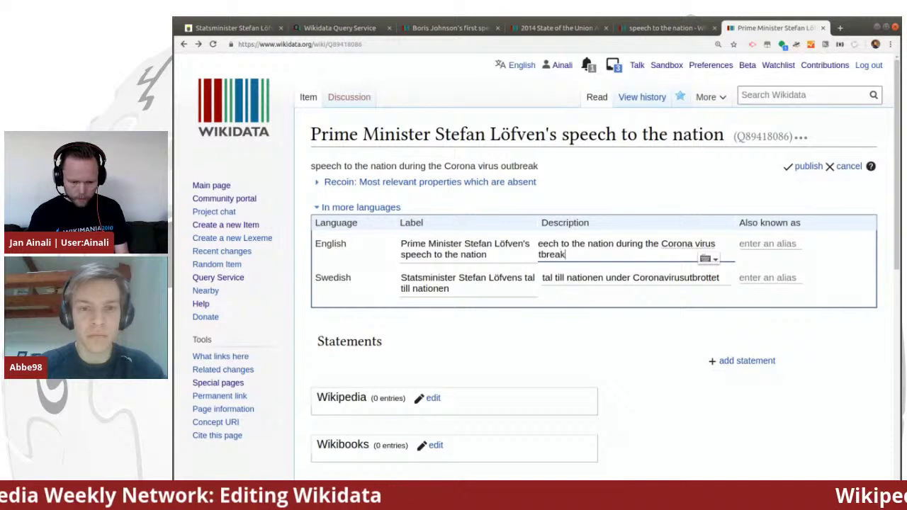
type("Ou")
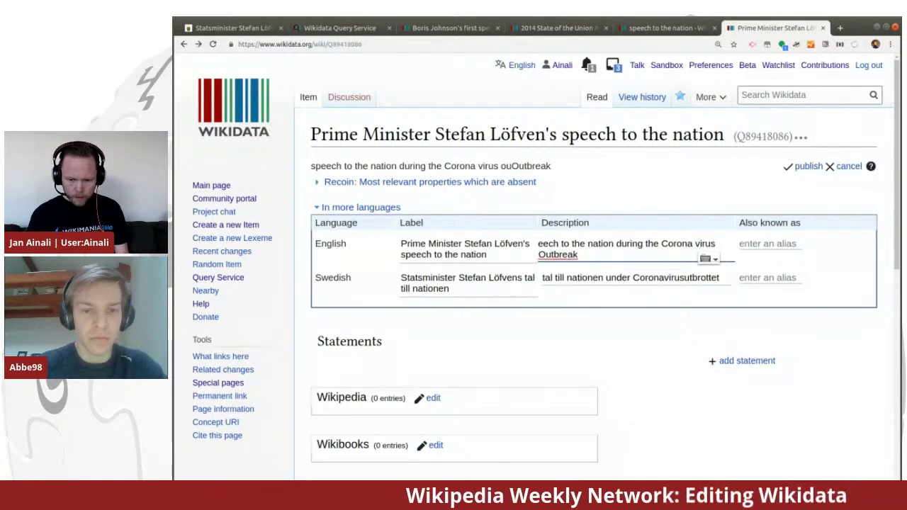
left_click(806, 169)
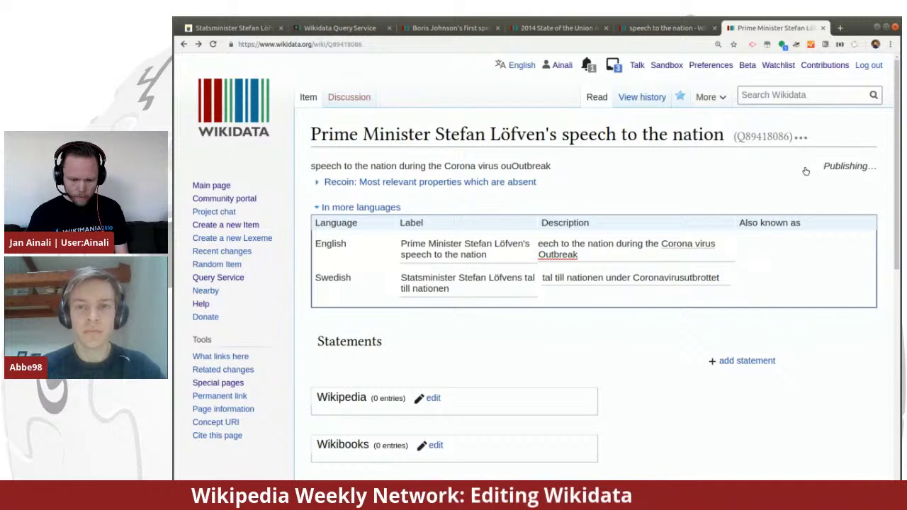
Step: Add and publish an "instance of" statement with the class item "speech to the nation", using its copied ID Q88462341
left_click(734, 360)
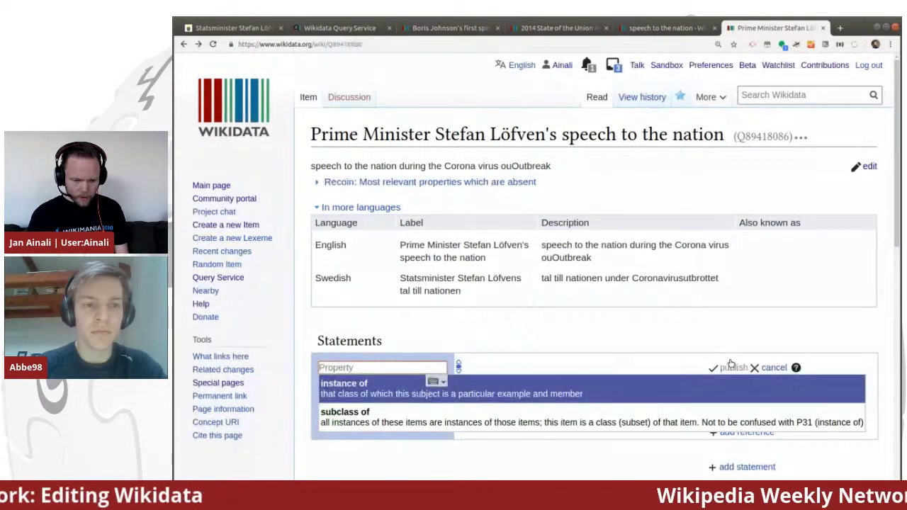
left_click(553, 385)
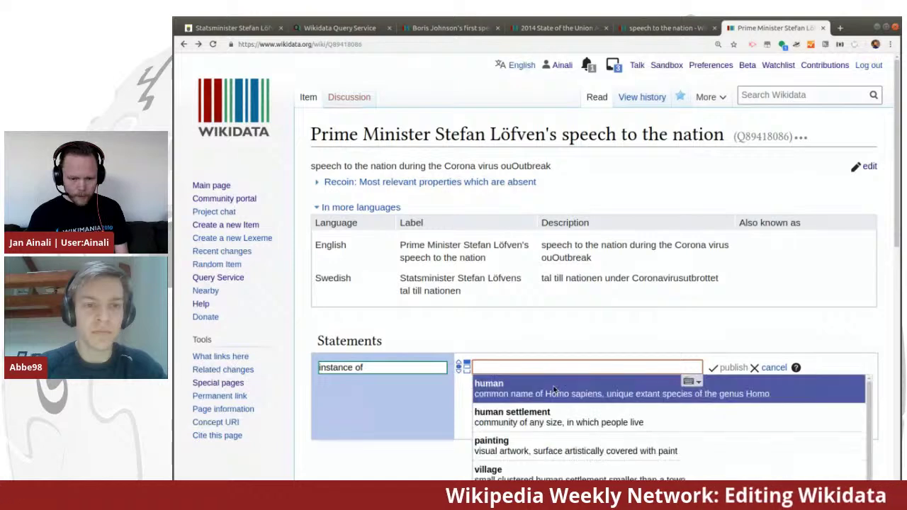
key("ctrl+shift+Tab")
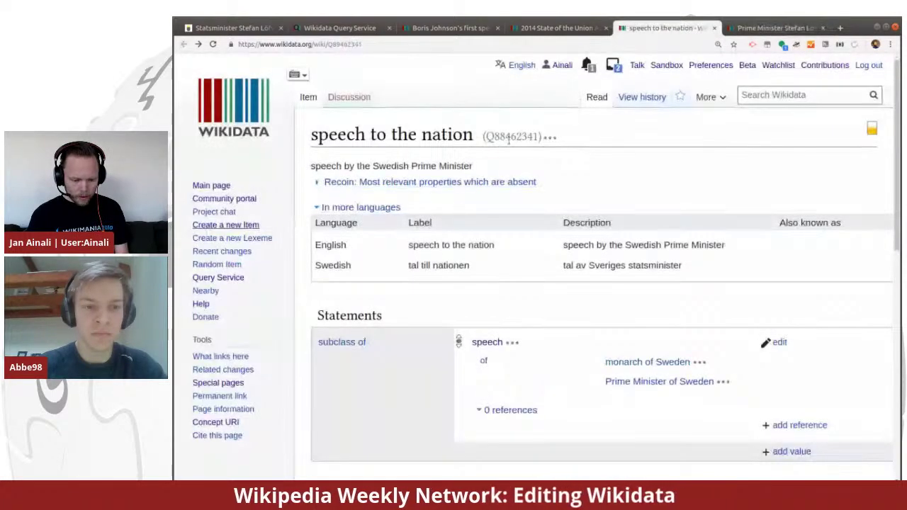
double_click(508, 137)
key("ctrl+c")
key("ctrl+Tab")
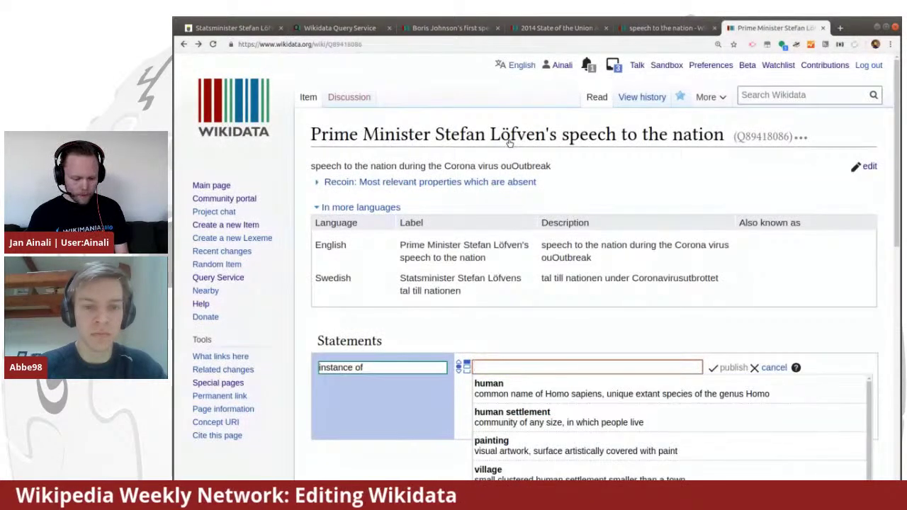
key("ctrl+v")
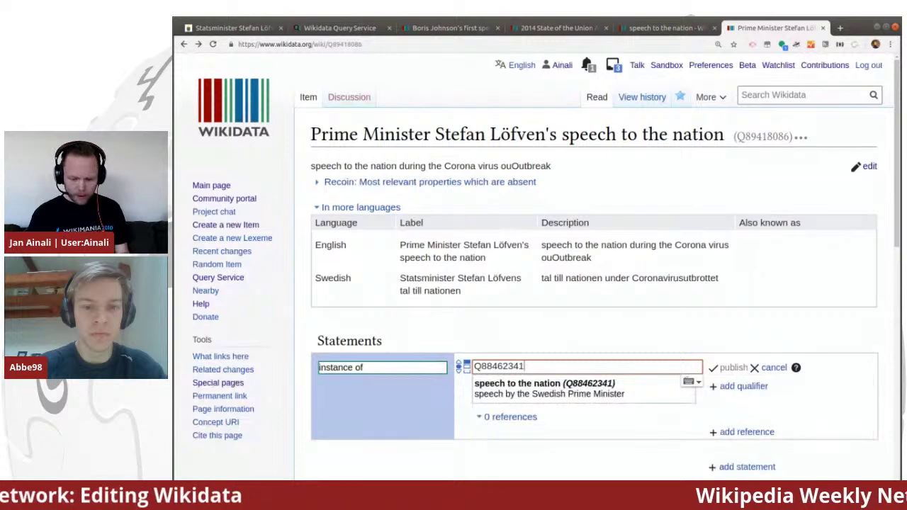
left_click(588, 389)
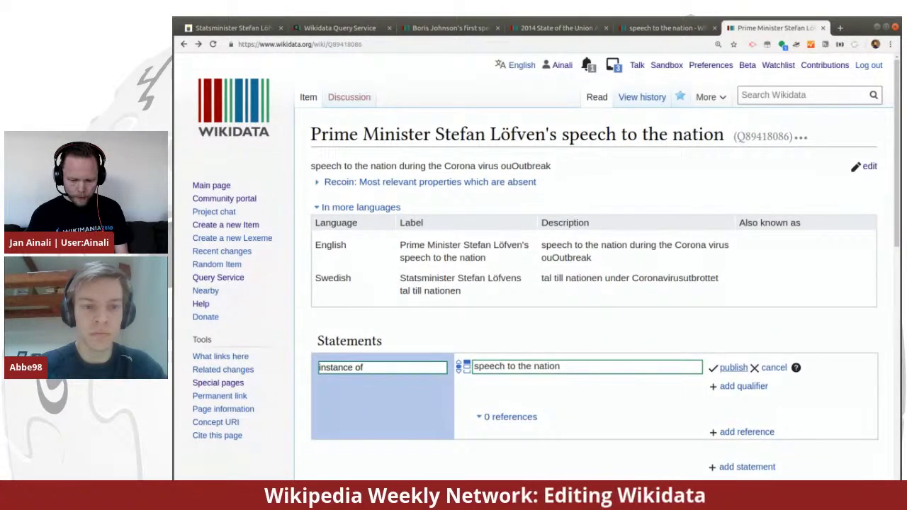
left_click(729, 367)
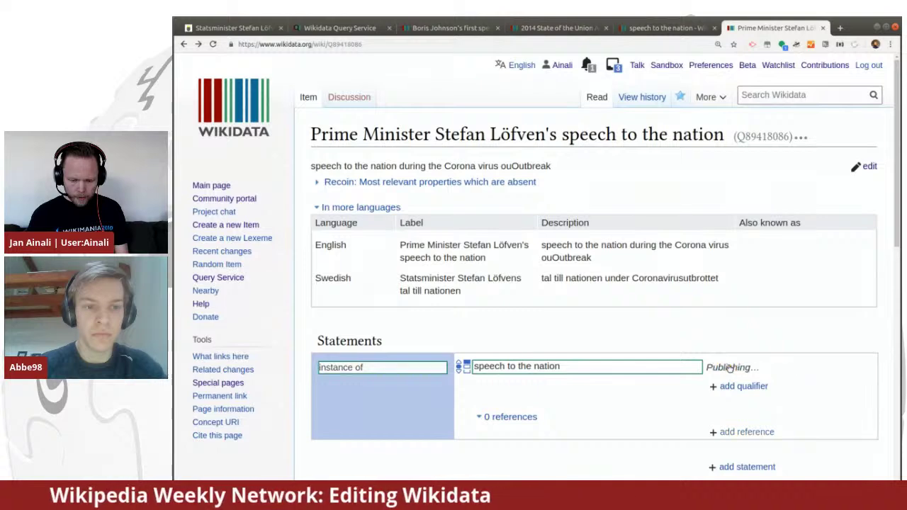
Step: Add and publish a "speaker" statement with the value Stefan Löfven, the Swedish Prime Minister
scroll(709, 383, "down", 3)
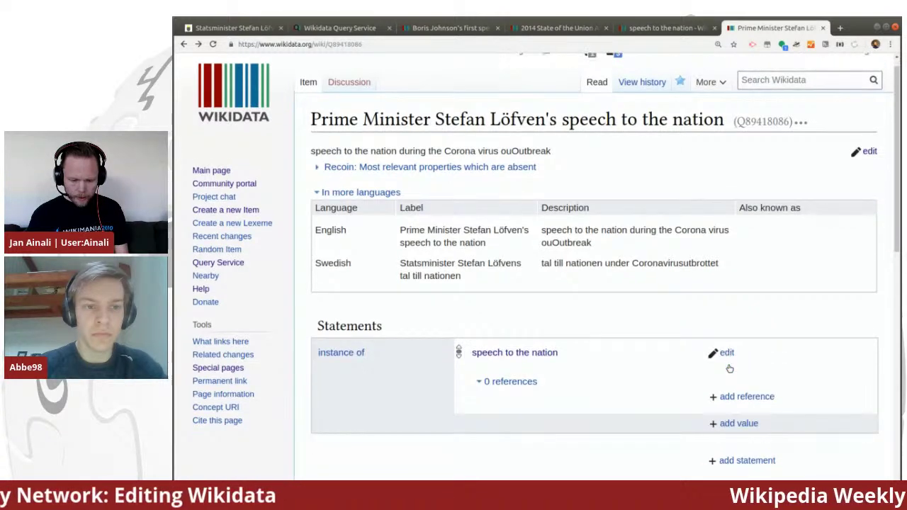
left_click(744, 324)
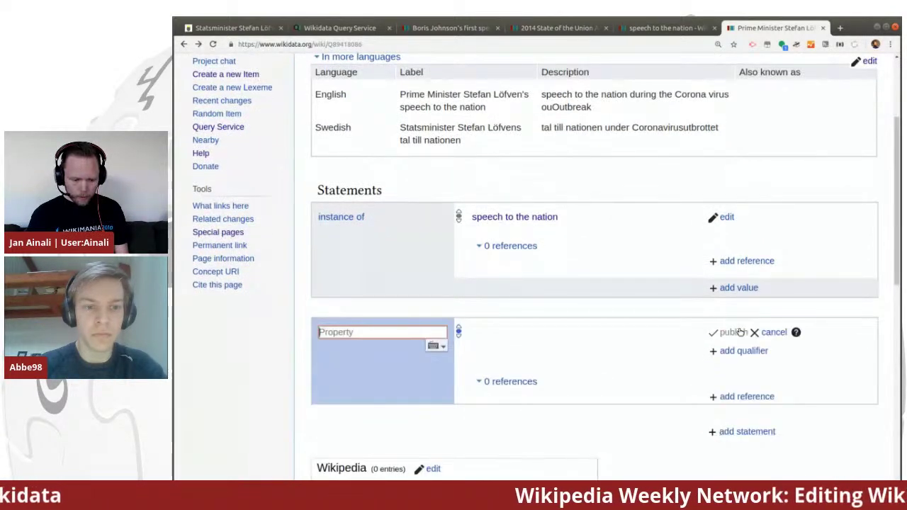
type("speak")
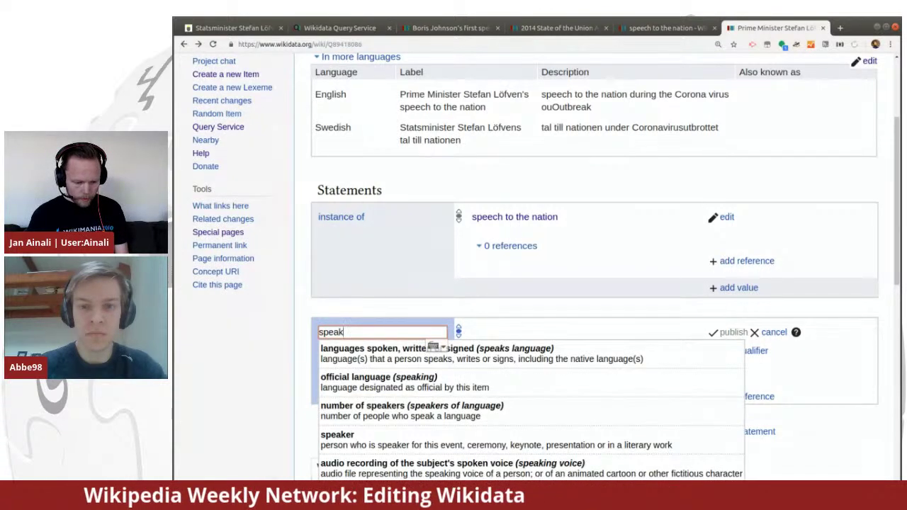
key("Down")
key("Down")
key("Down")
left_click(534, 437)
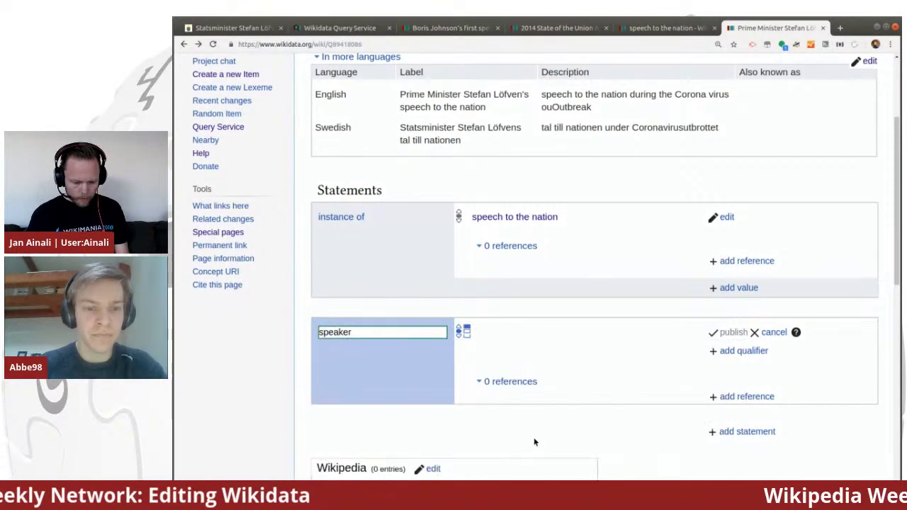
type("Stefan")
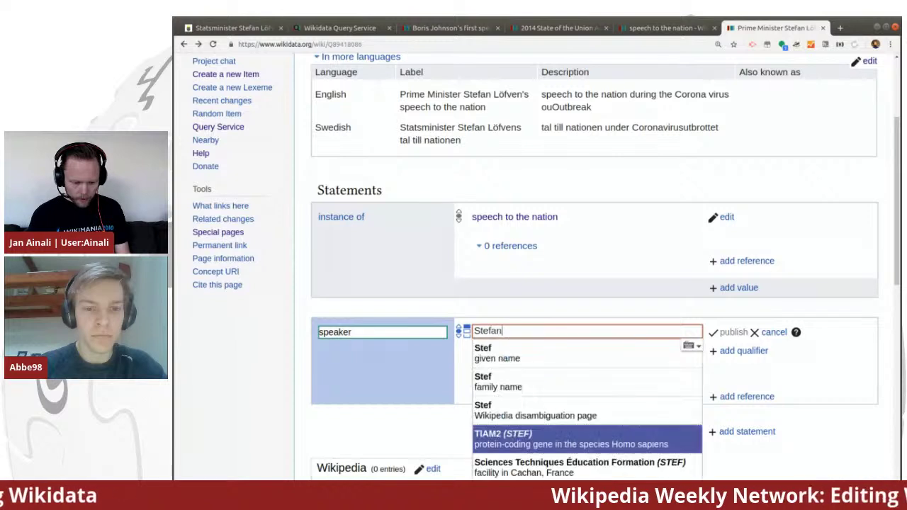
type(" Löfv")
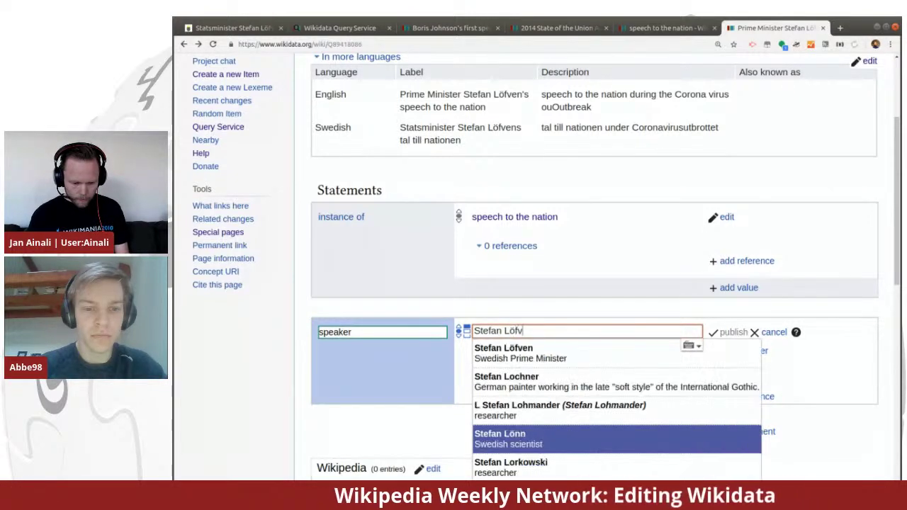
left_click(571, 354)
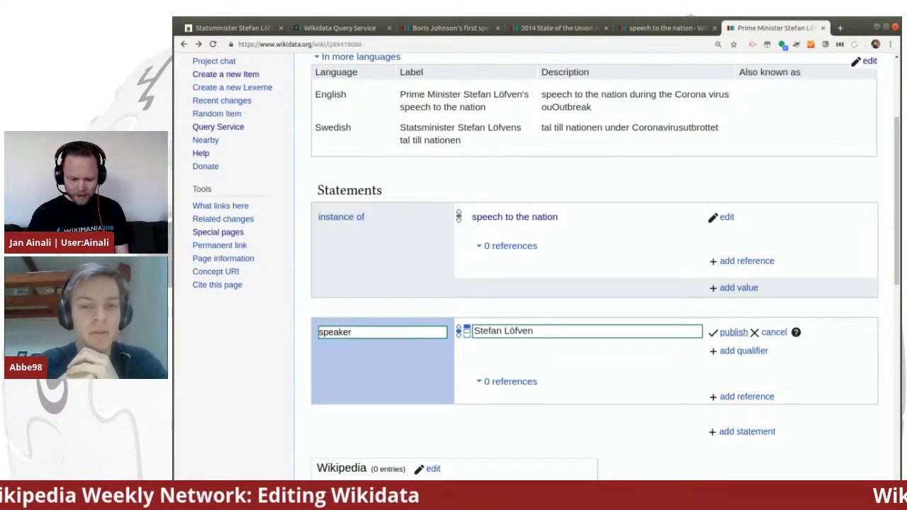
left_click(733, 332)
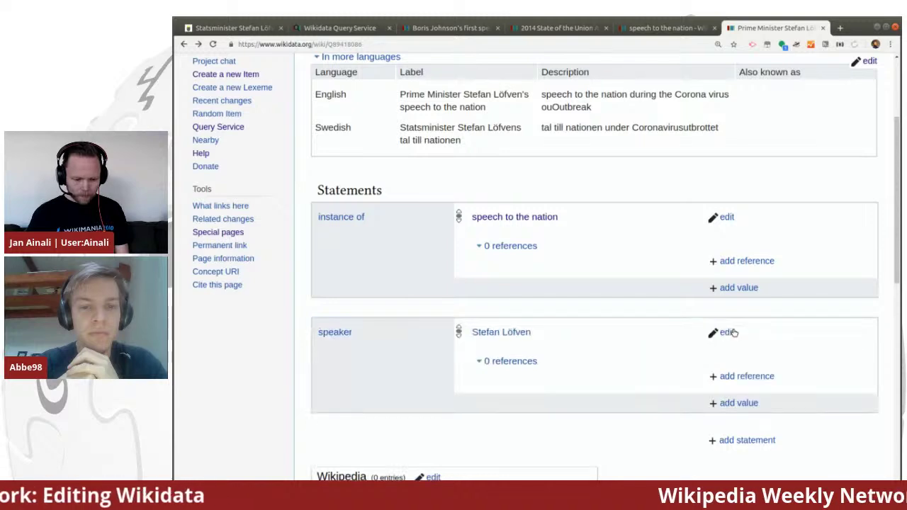
Step: Start a new statement on the item with the property "language of work or name"
scroll(675, 291, "down", 3)
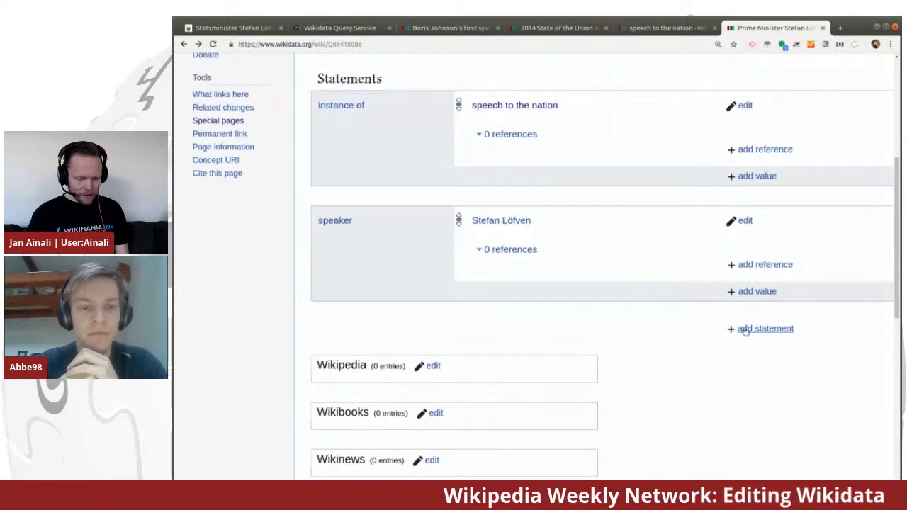
left_click(746, 329)
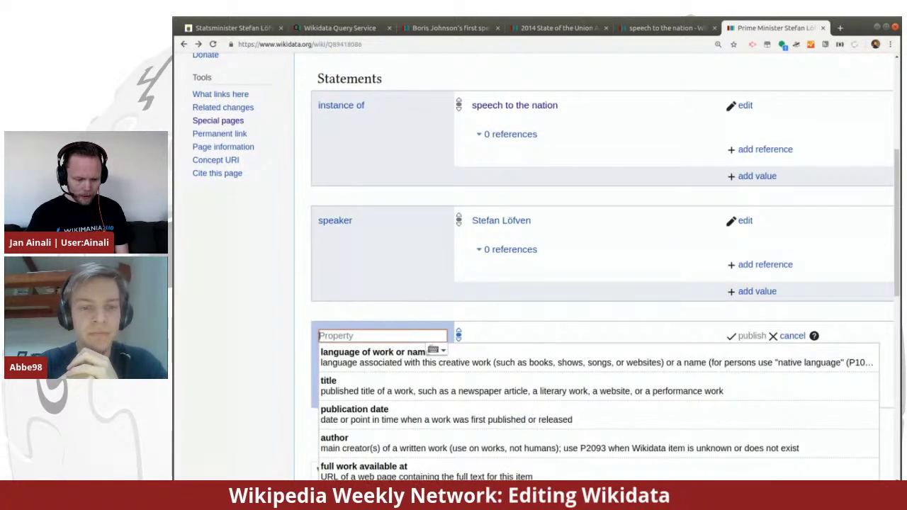
scroll(633, 271, "down", 1)
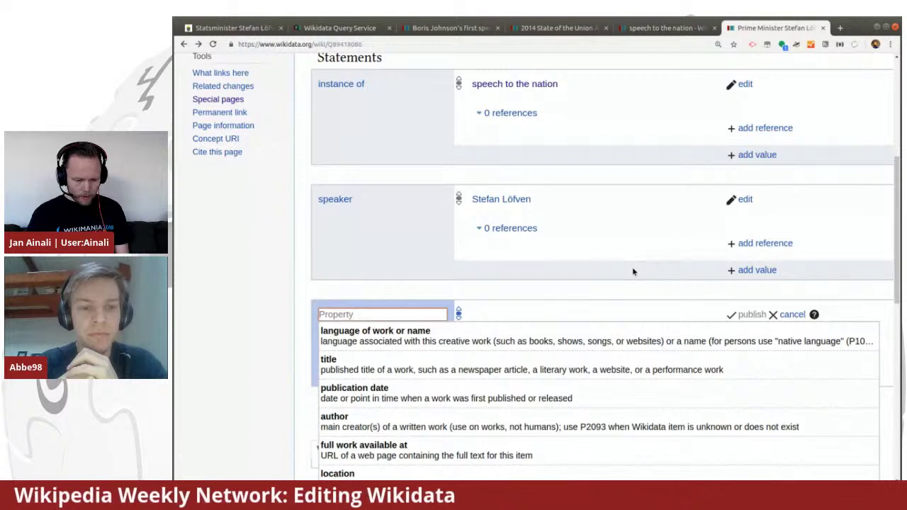
scroll(623, 271, "down", 1)
key("Down")
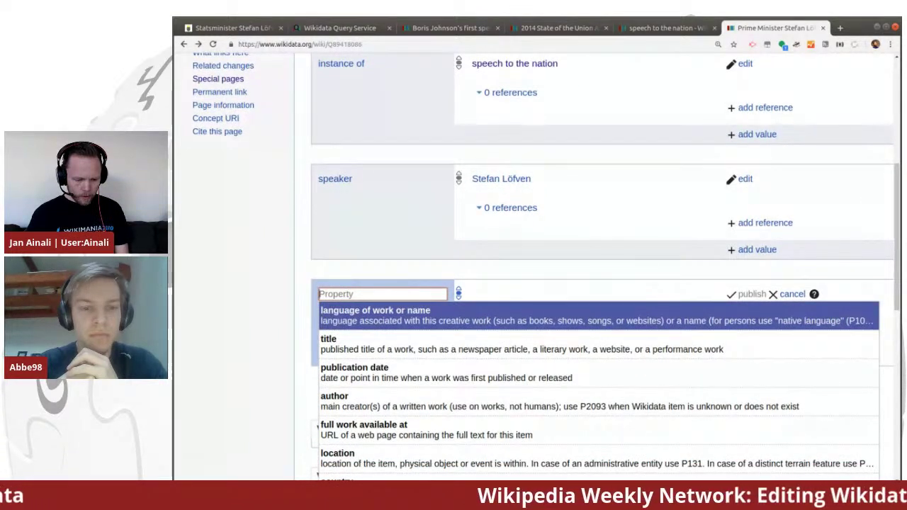
key("Return")
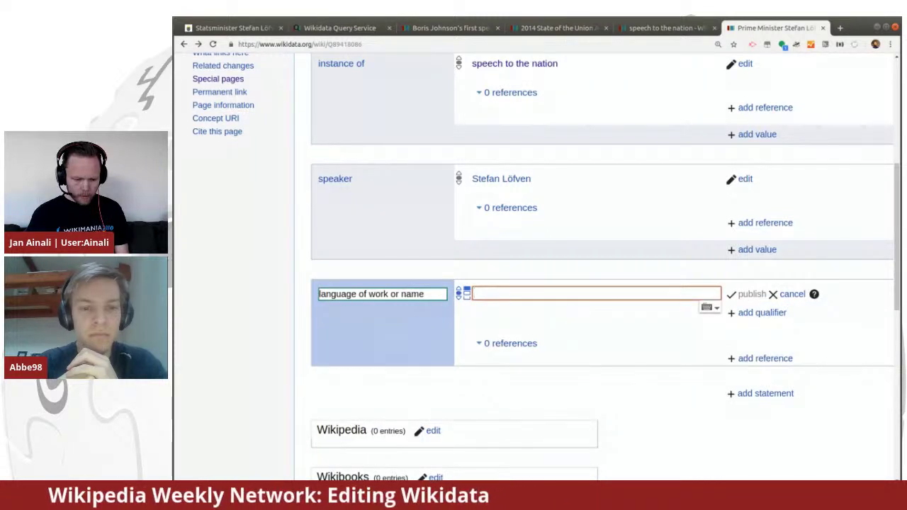
Step: Search the properties again for "lang" and compare the suggested language properties
key("shift+Tab")
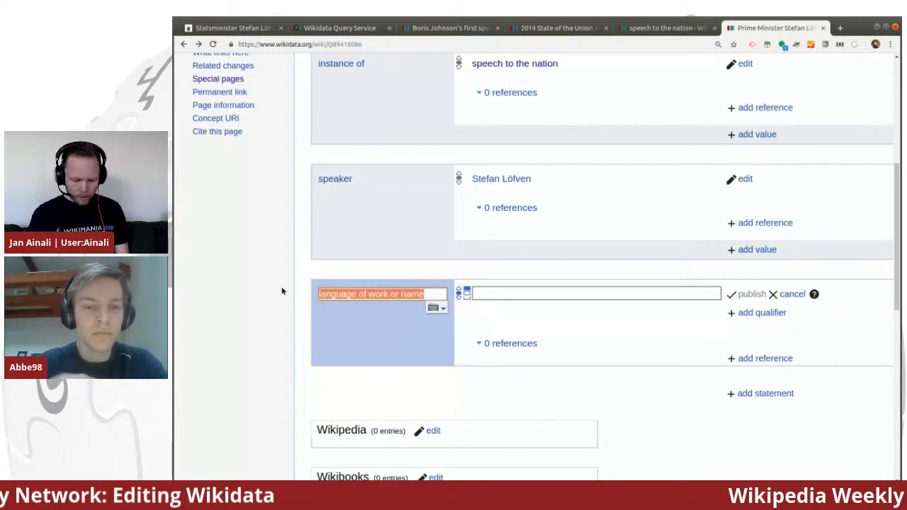
type("lang")
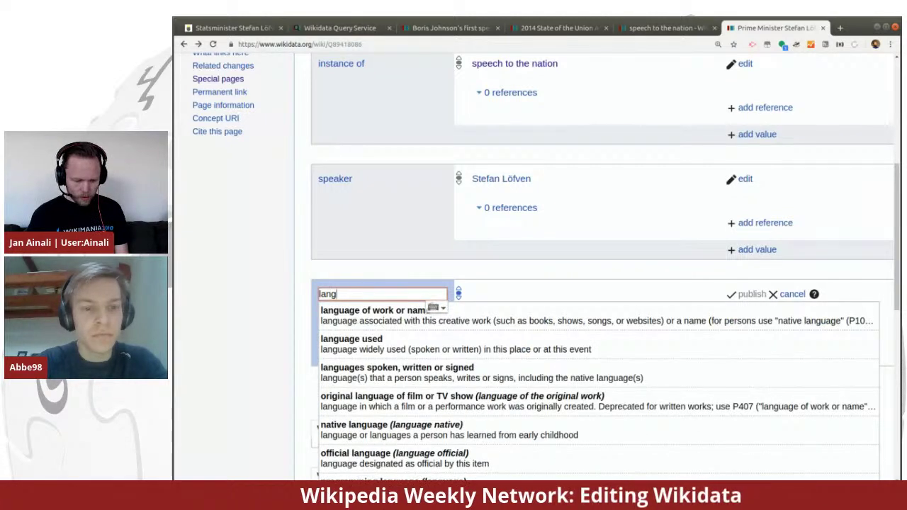
key("Down")
key("Down")
key("Down")
key("Down")
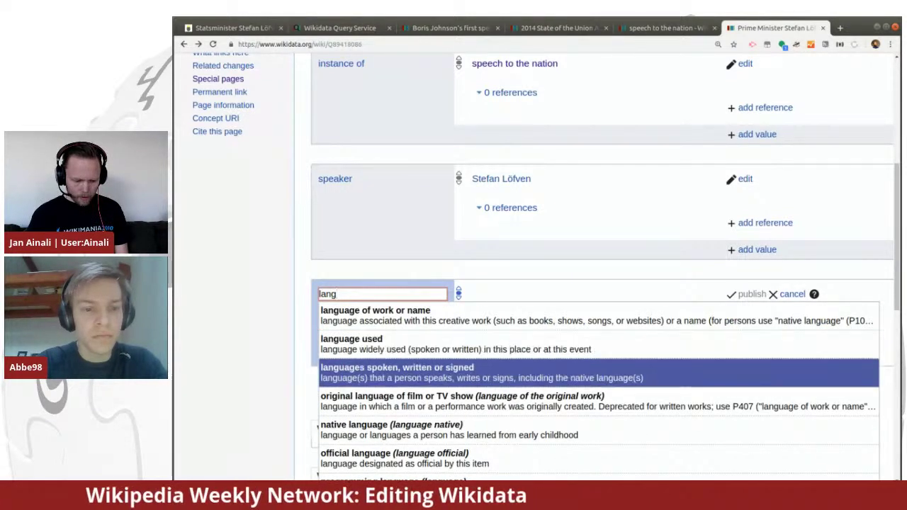
key("Down")
key("Up")
key("Up")
key("Up")
key("Up")
key("Up")
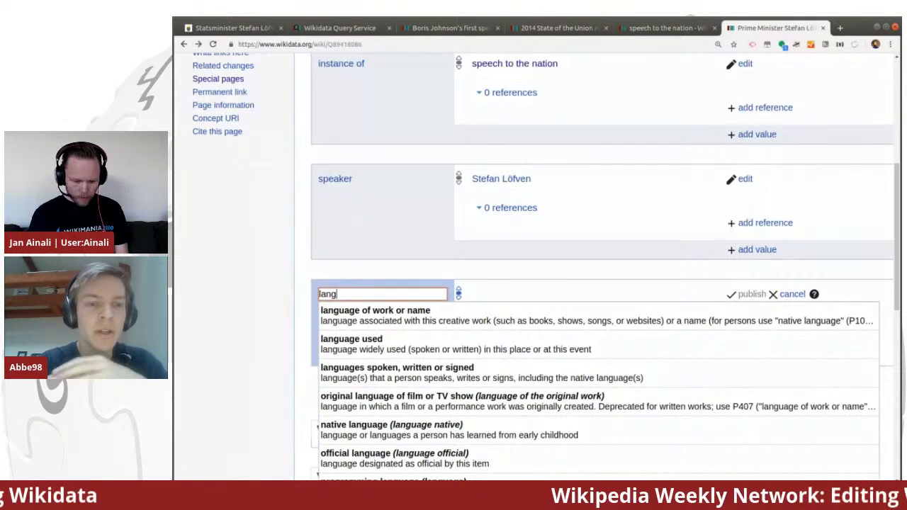
Step: Choose the property "language of work or name" and set its value to Swedish, the North Germanic language
type("u")
key("Down")
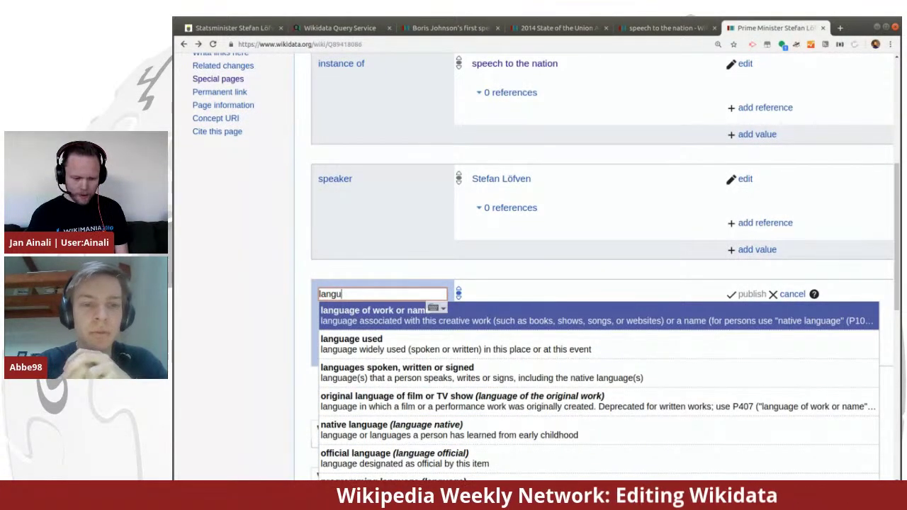
left_click(335, 323)
type("Swed")
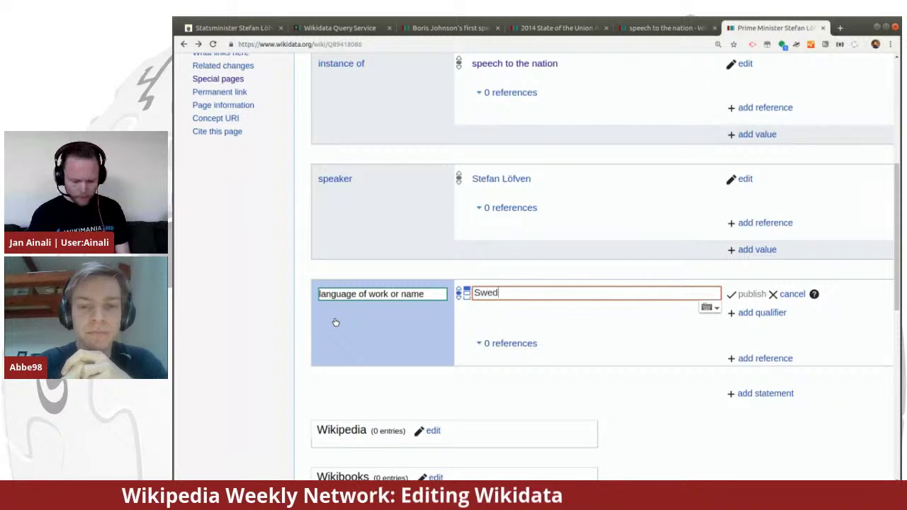
type("ish")
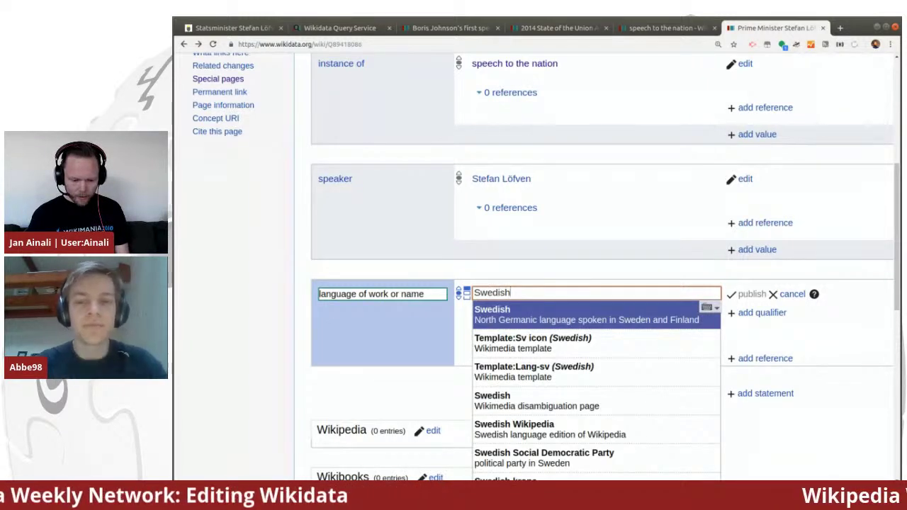
left_click(576, 318)
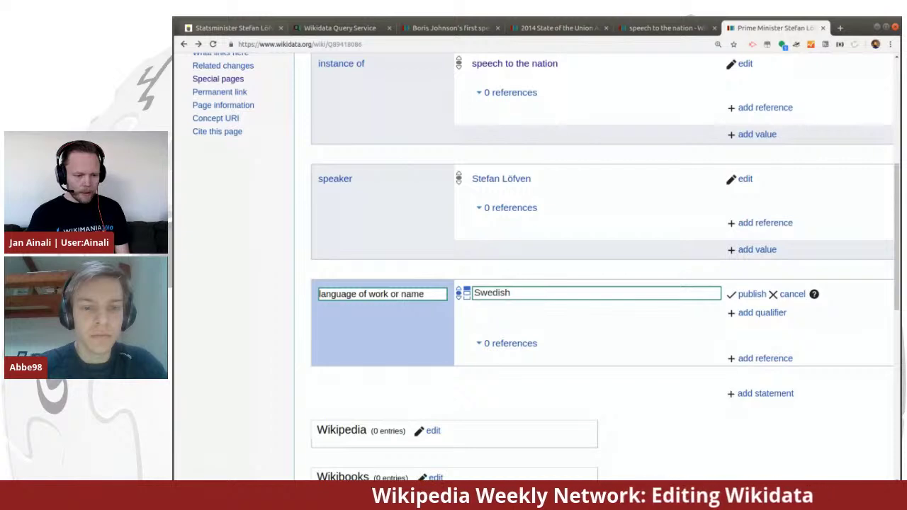
Step: Copy the web address of the speech page on regeringen.se and add it as the language statement's reference URL
left_click(209, 29)
left_click(414, 44)
key("ctrl+c")
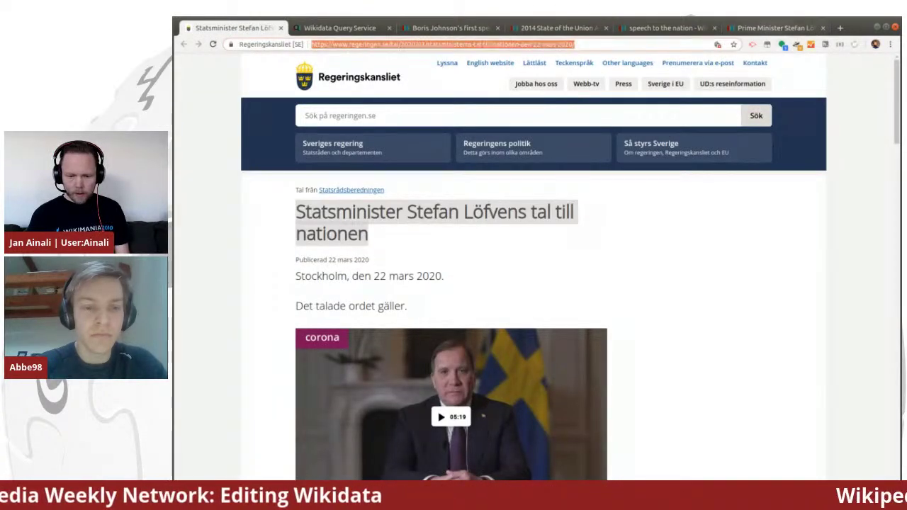
left_click(773, 28)
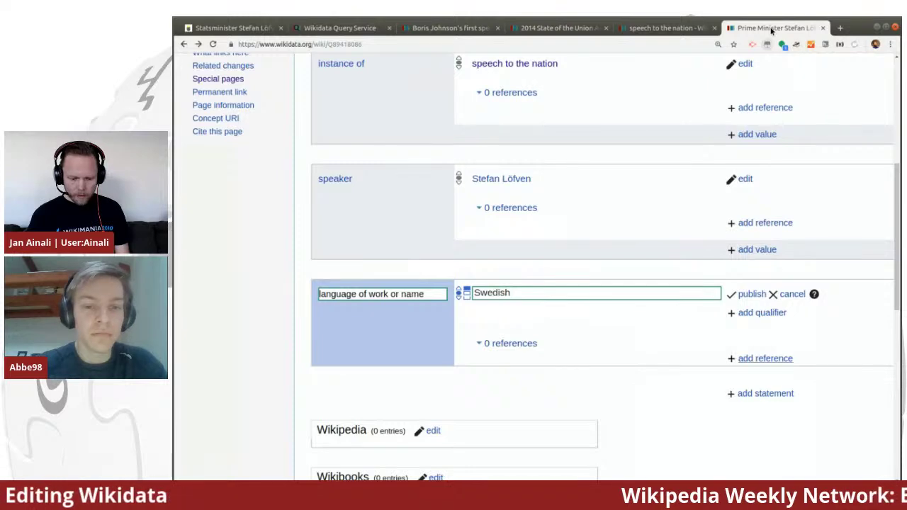
left_click(753, 358)
scroll(587, 273, "down", 1)
type("ref")
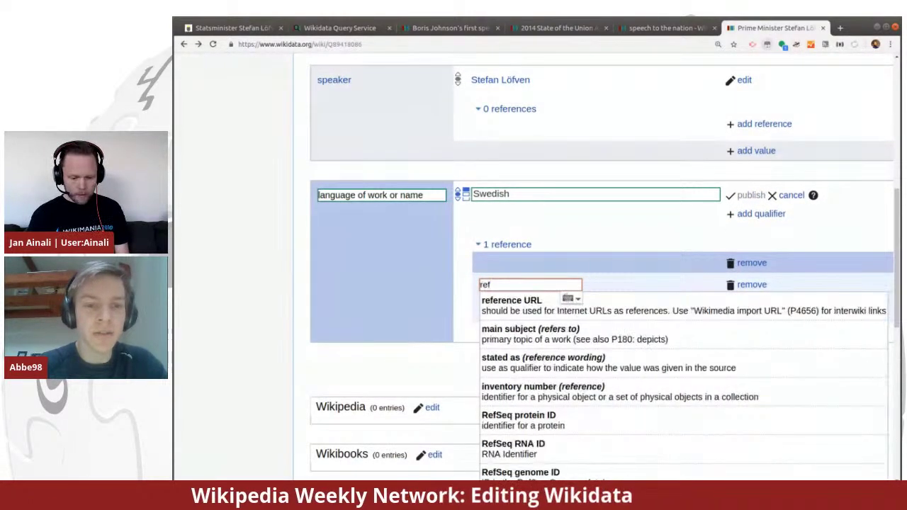
left_click(534, 305)
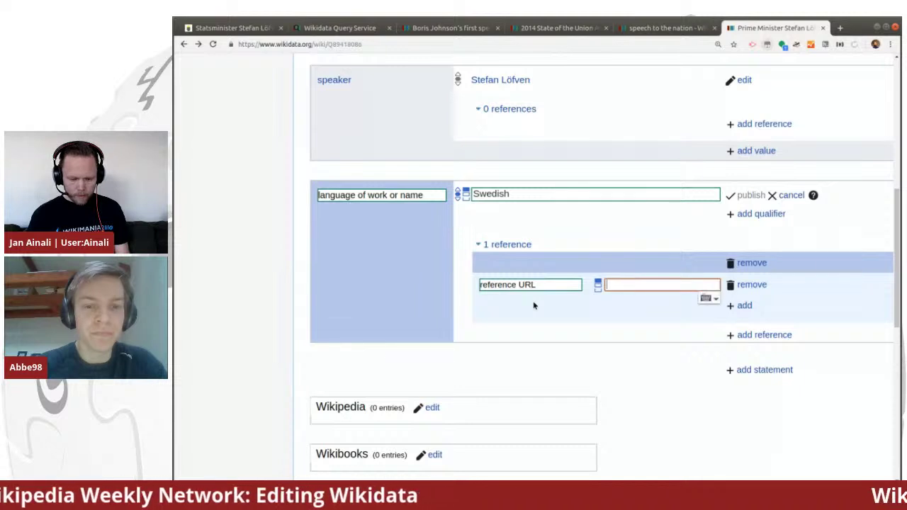
key("ctrl+v")
Step: Add a "retrieved" date of 2020-04-04 to the language statement's reference
left_click(744, 333)
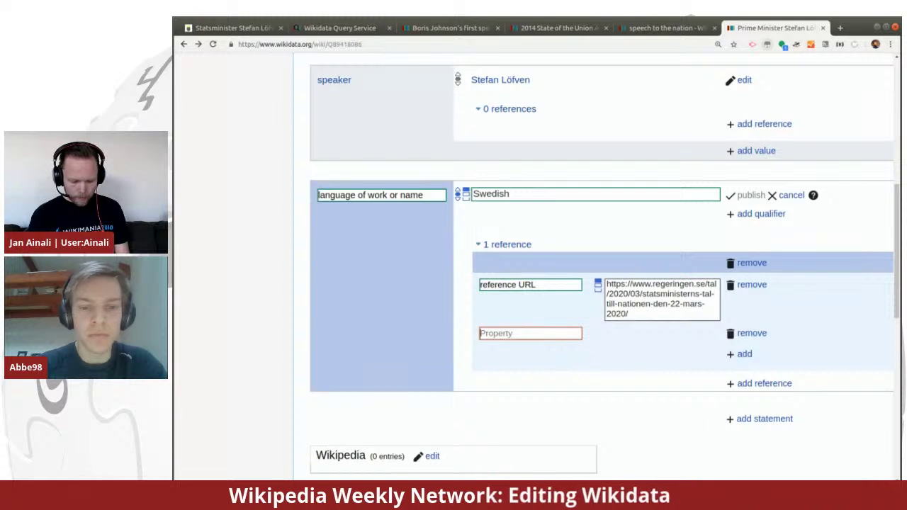
type("re")
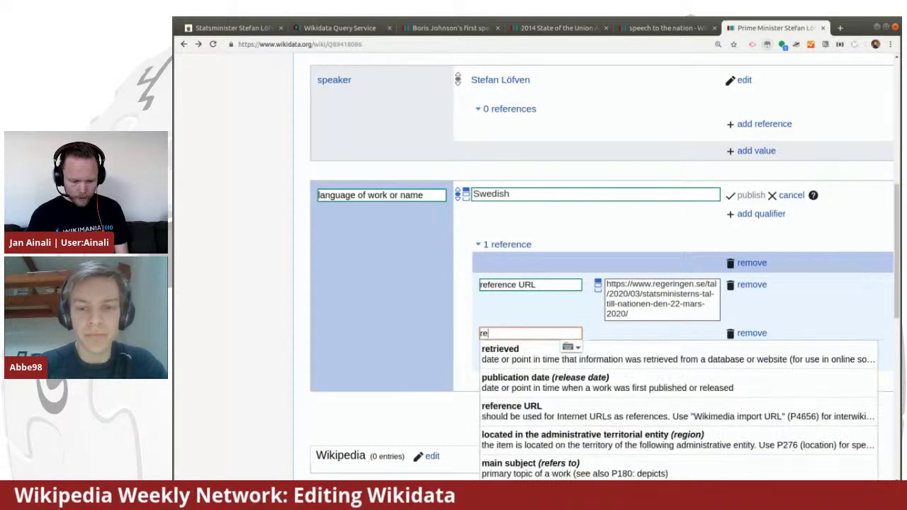
left_click(505, 354)
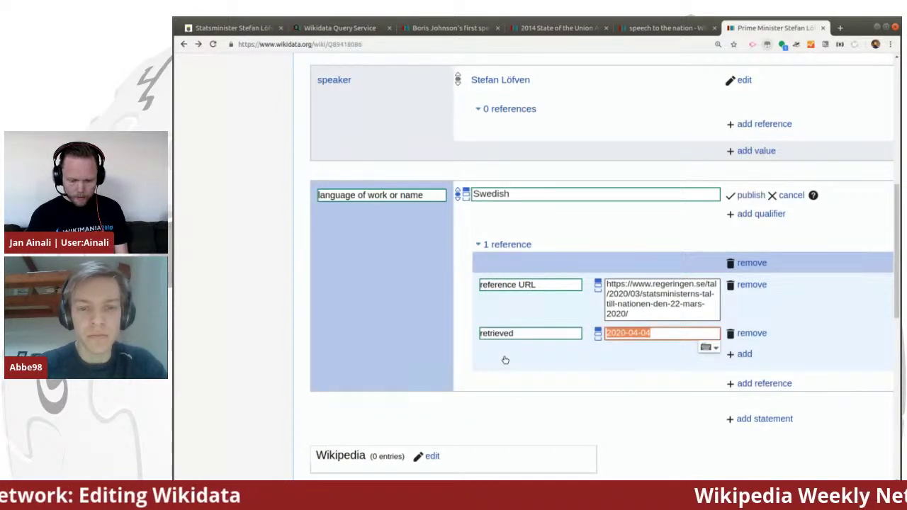
left_click(744, 354)
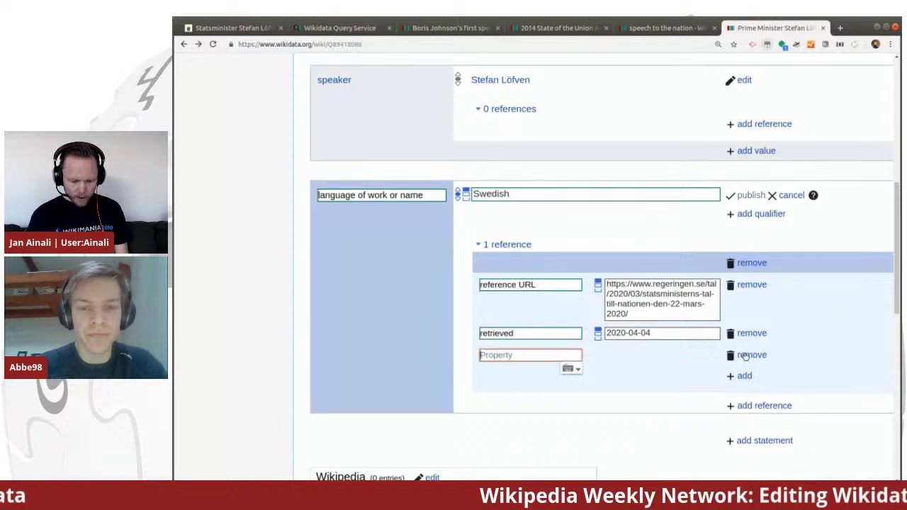
type("pub")
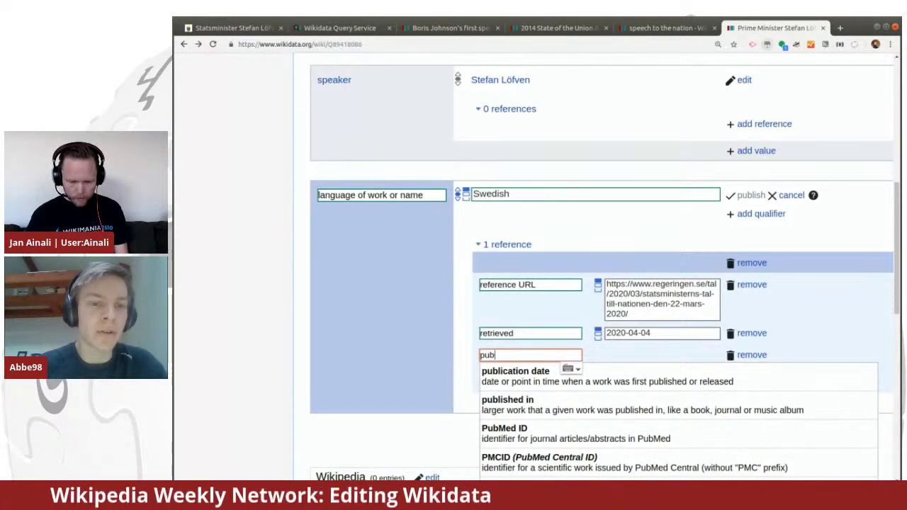
key("BackSpace")
key("BackSpace")
key("BackSpace")
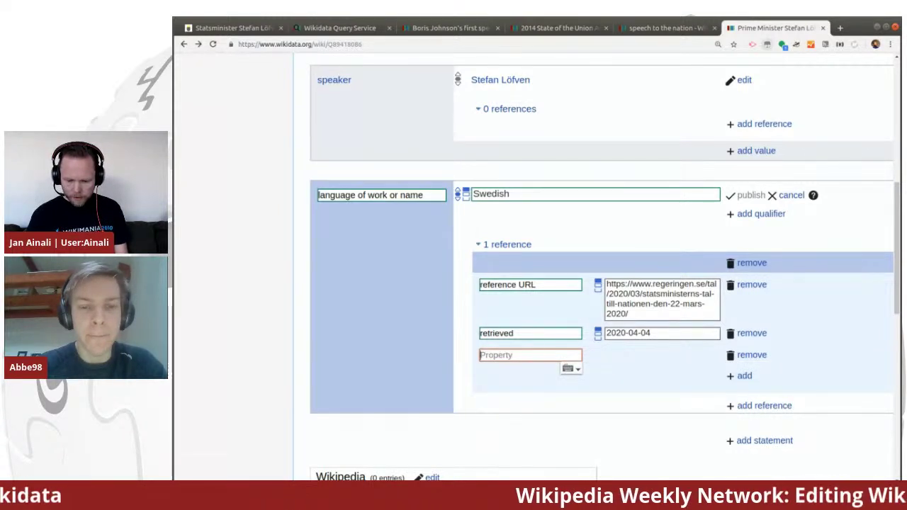
left_click(751, 355)
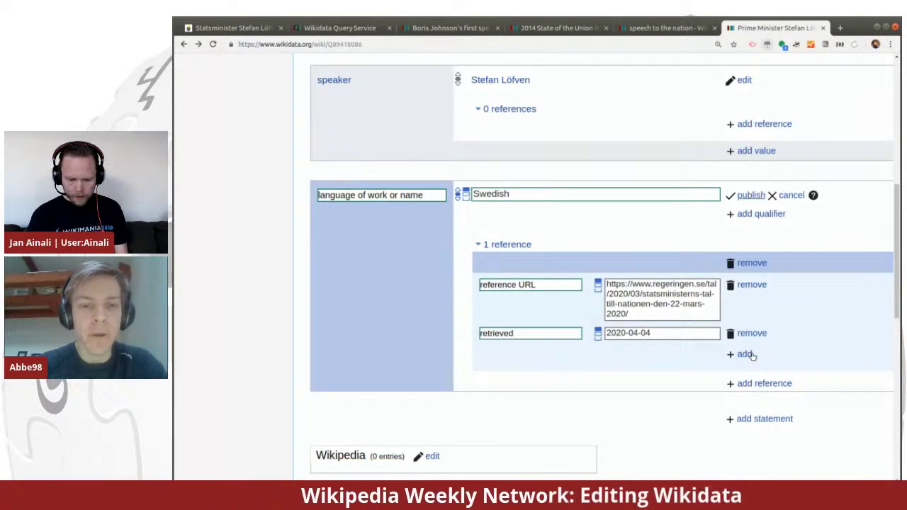
Step: Publish the "language of work or name" statement together with its reference
left_click(746, 195)
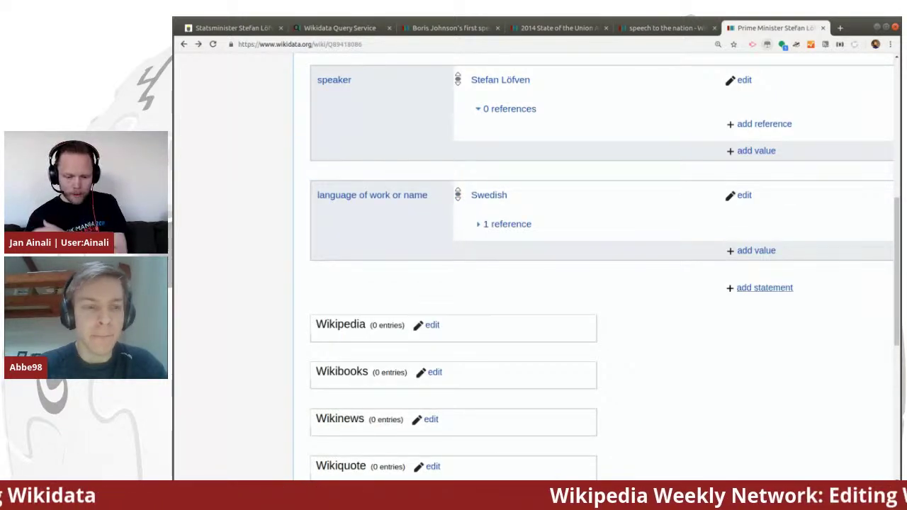
Step: Add a "title" statement with the copied Swedish label "Statsminister Stefan Löfvens tal till nationen" as its value
left_click(748, 288)
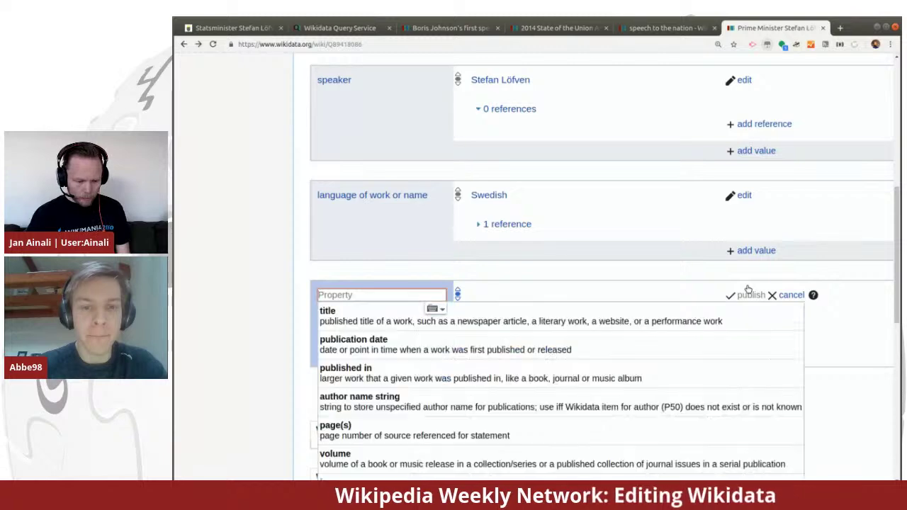
left_click(579, 324)
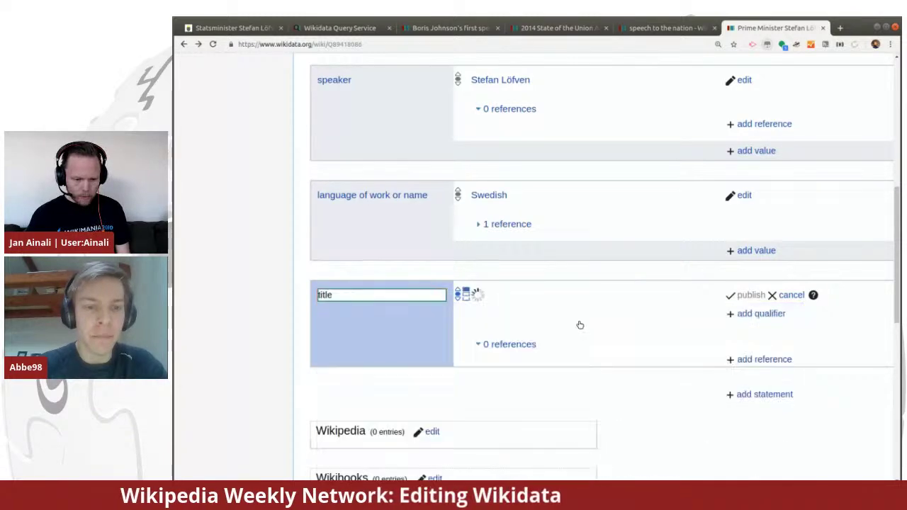
scroll(614, 241, "up", 10)
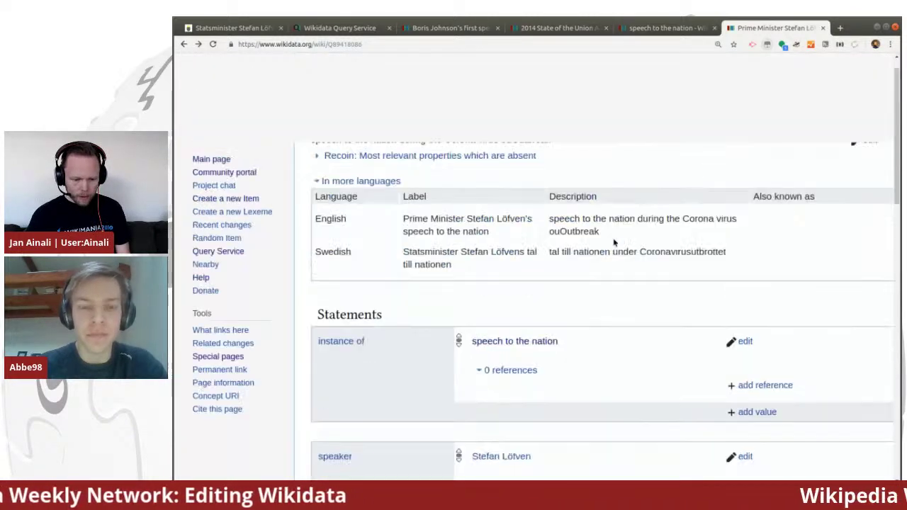
left_click_drag(455, 278, 396, 266)
key("ctrl+c")
scroll(547, 298, "down", 6)
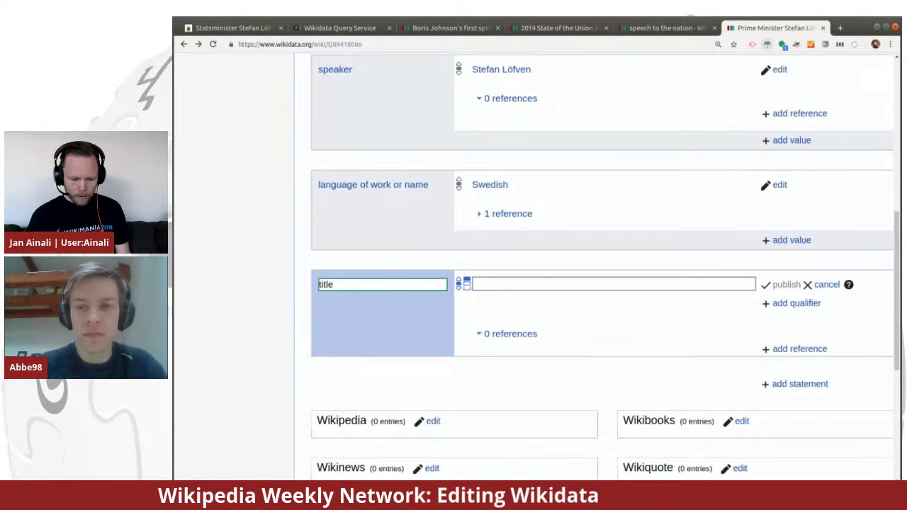
left_click(534, 282)
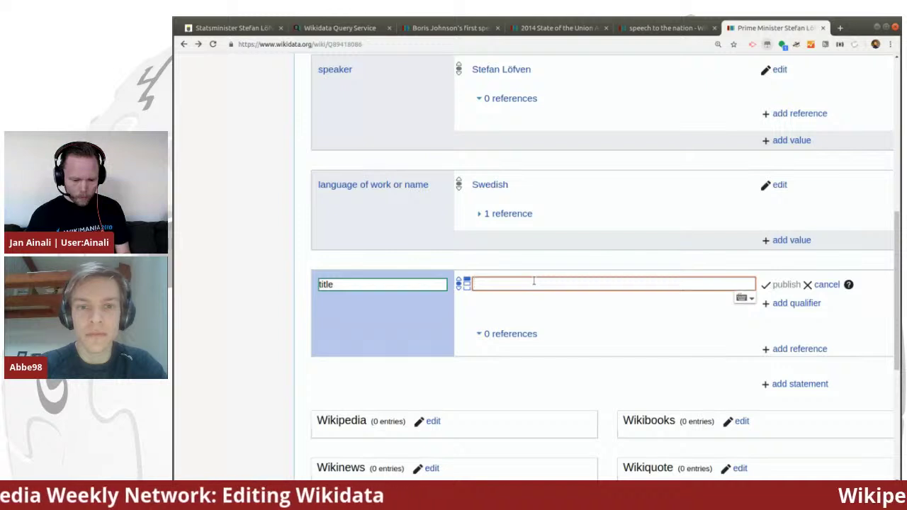
key("ctrl+v")
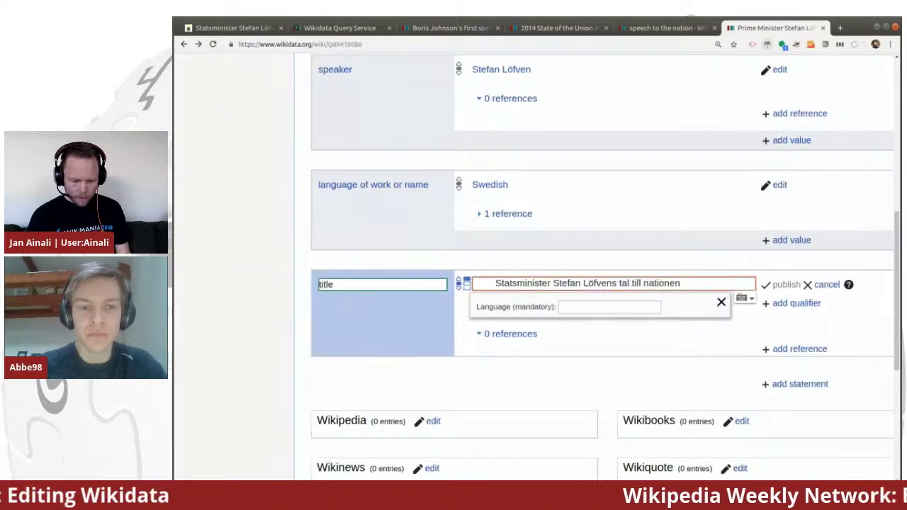
Step: Set the title's language to Swedish (sv) and publish the statement without the leading spaces in its text
left_click(575, 309)
type("swe")
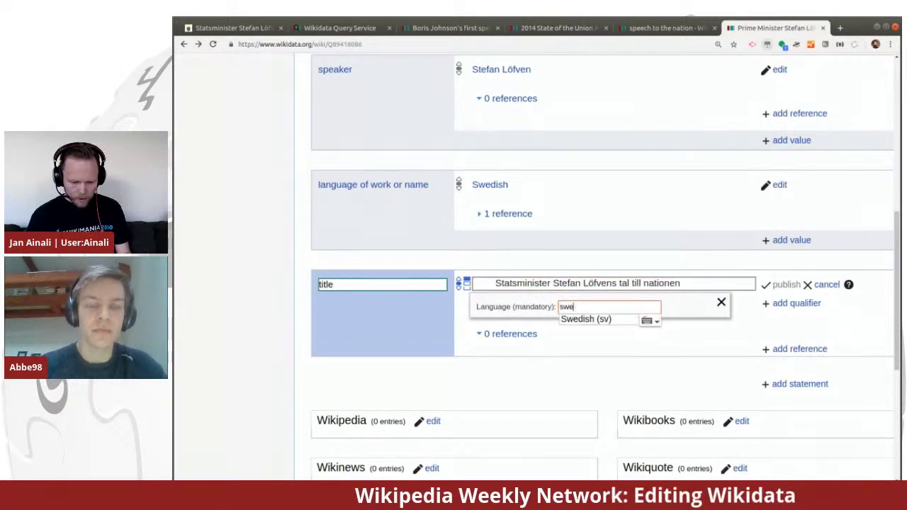
left_click(576, 319)
left_click(496, 282)
key("BackSpace")
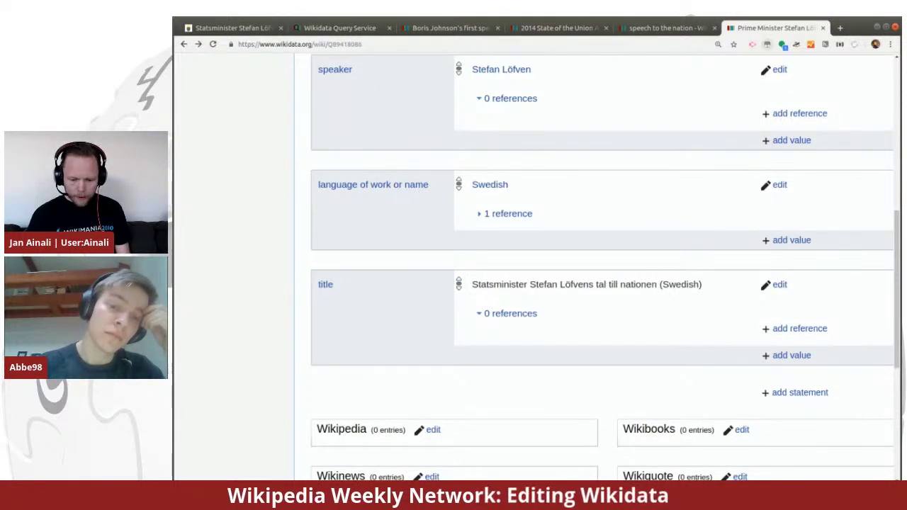
Step: Add a "publication date" statement and fill its value with "22 mars 2020" copied from the government's speech page
scroll(700, 326, "down", 1)
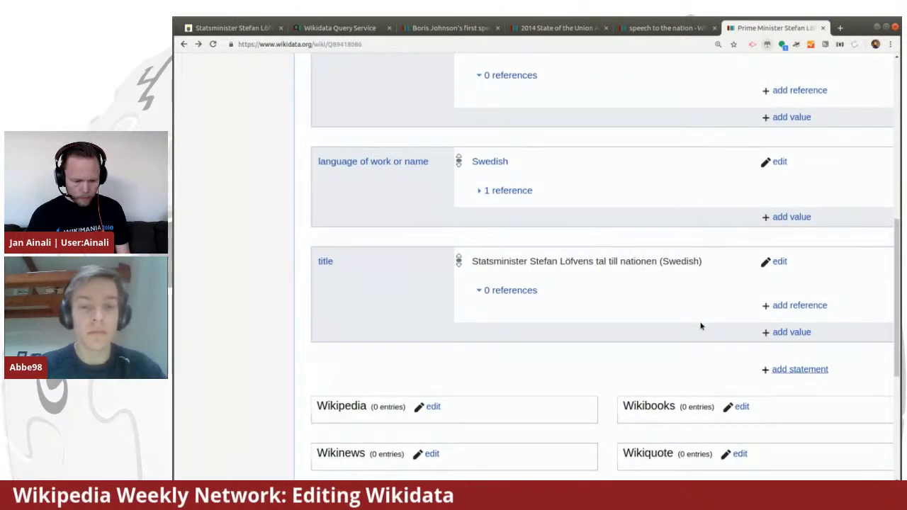
left_click(783, 369)
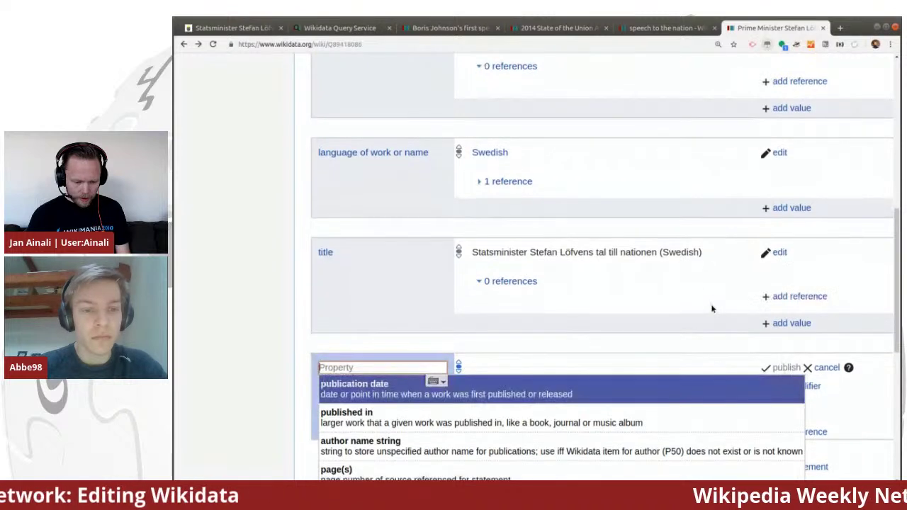
left_click(650, 382)
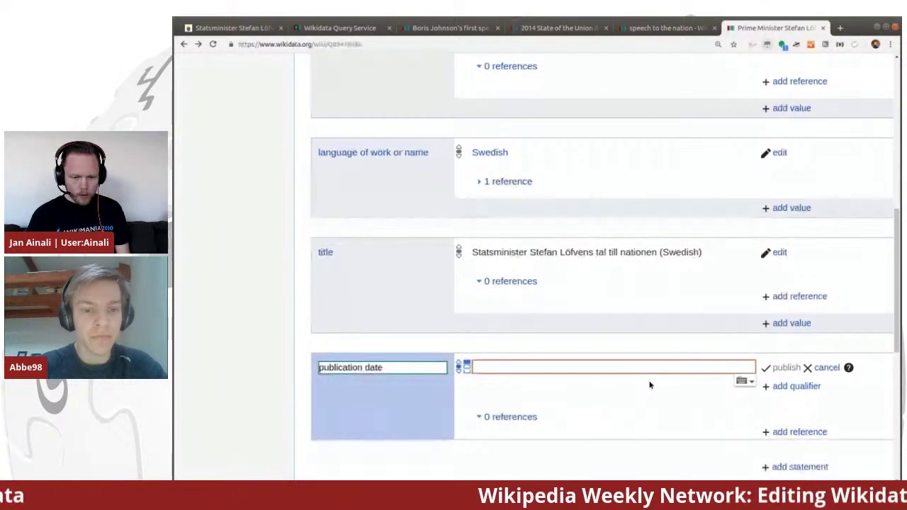
left_click(250, 27)
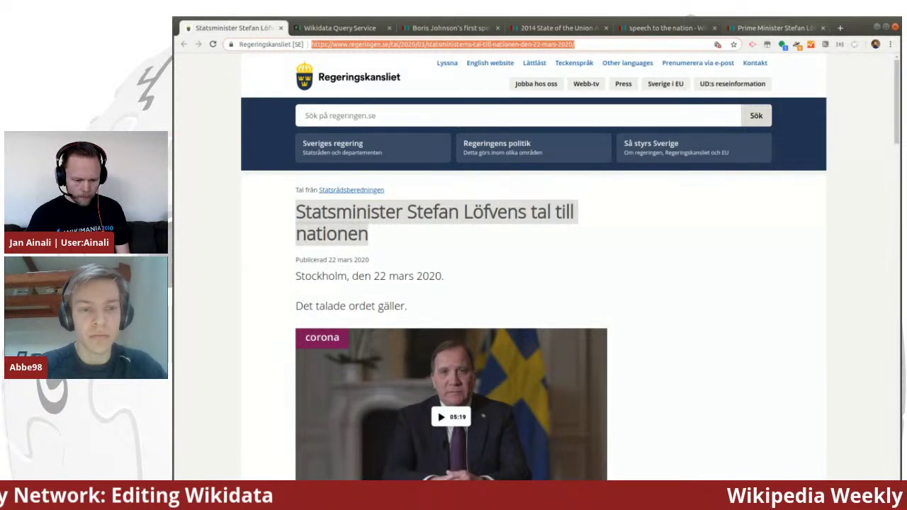
left_click_drag(373, 275, 441, 275)
key("ctrl+c")
key("ctrl+shift+Tab")
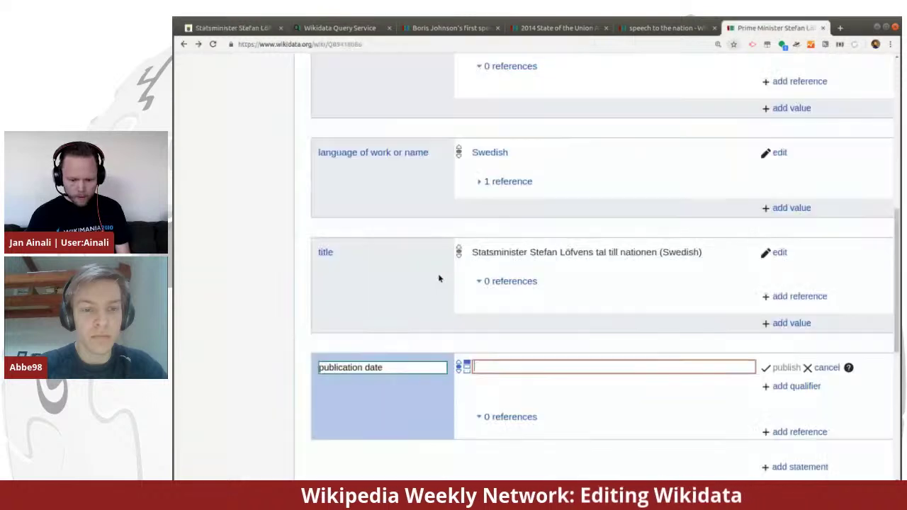
key("ctrl+v")
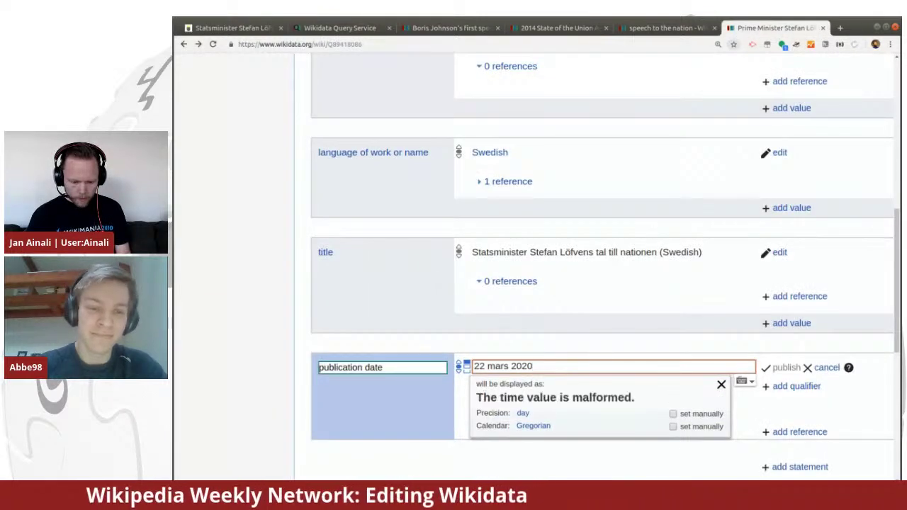
Step: Correct the publication date's month to the English "march" and publish the statement
left_click(510, 366)
key("BackSpace")
type("ch")
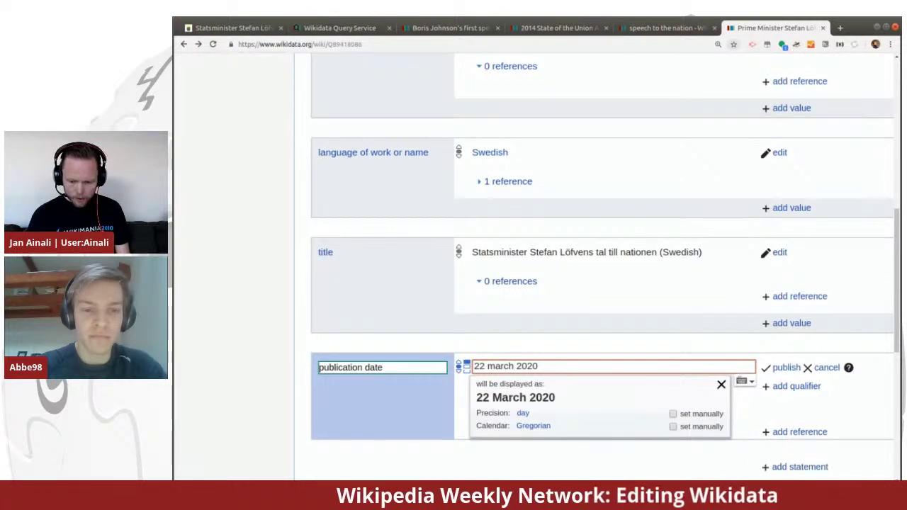
left_click(780, 369)
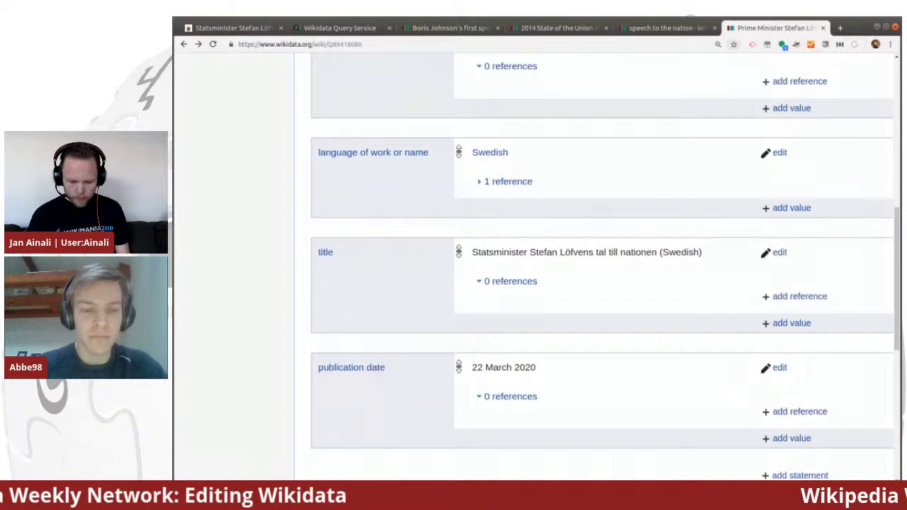
Step: Start another new statement below the publication date
scroll(707, 387, "down", 3)
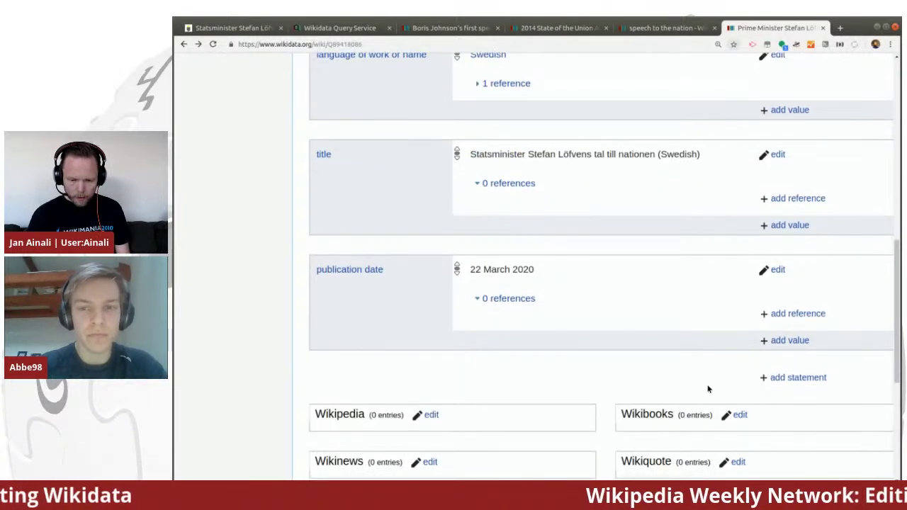
scroll(727, 342, "down", 1)
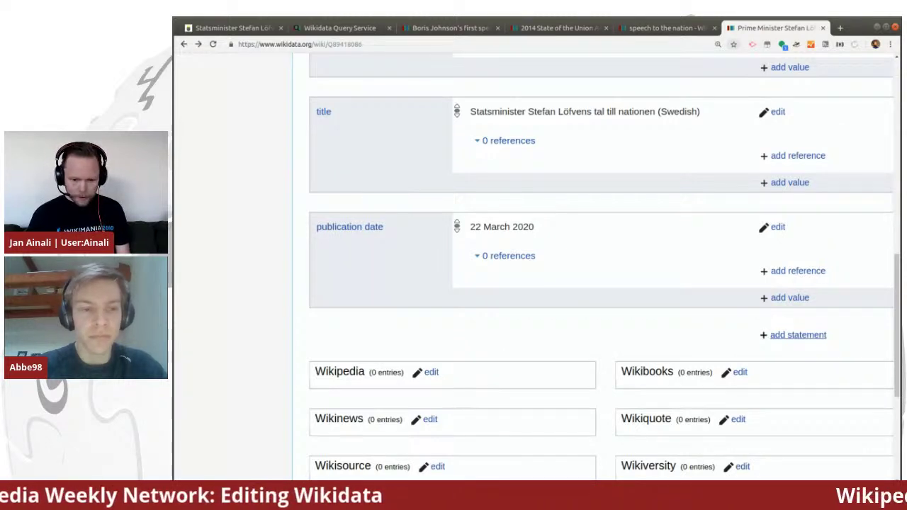
left_click(796, 335)
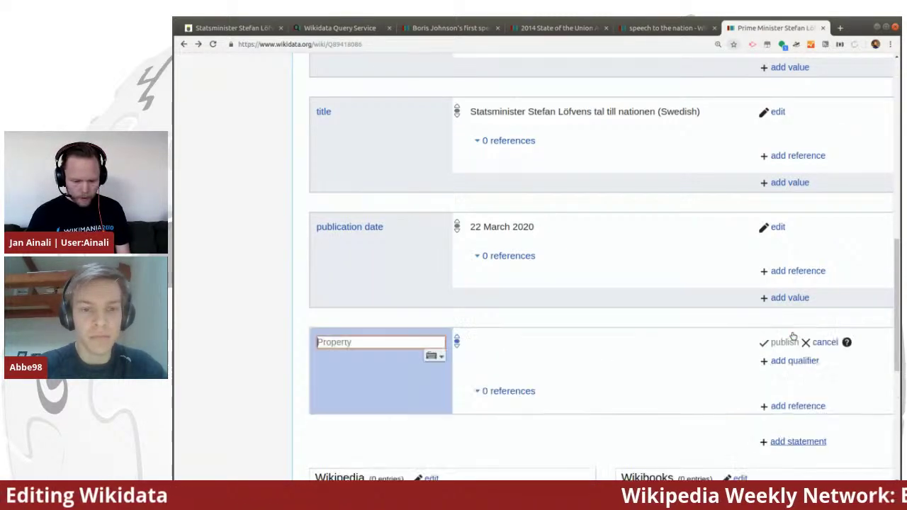
scroll(651, 304, "down", 2)
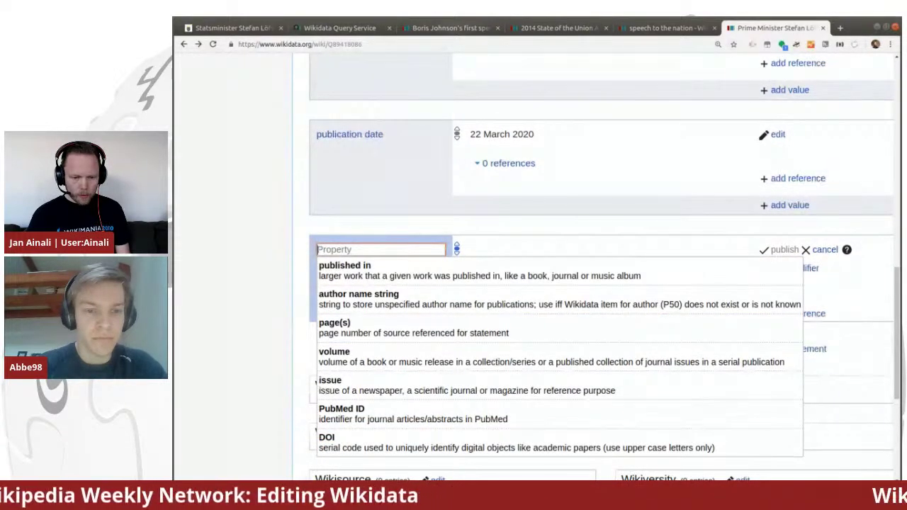
Step: Examine the first statements of Boris Johnson's speech item and the government's speech page for further properties to add
left_click(459, 29)
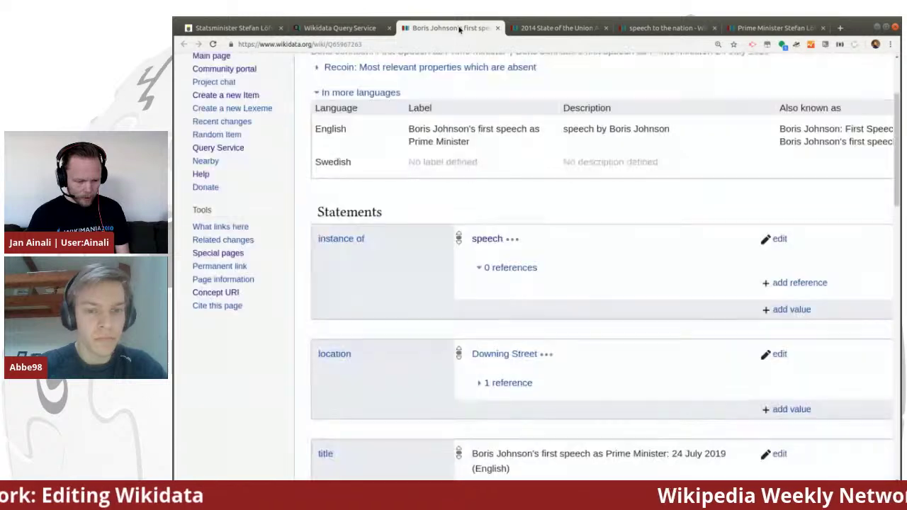
scroll(421, 253, "down", 2)
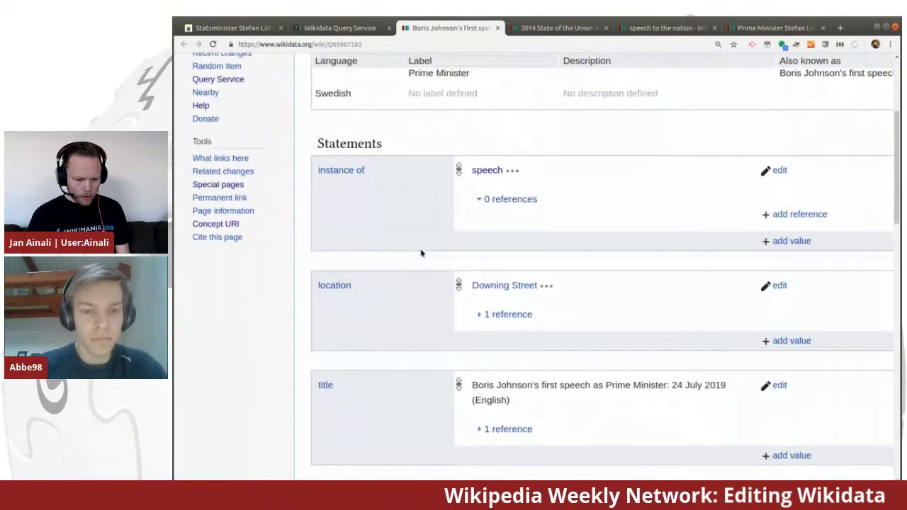
scroll(421, 254, "down", 1)
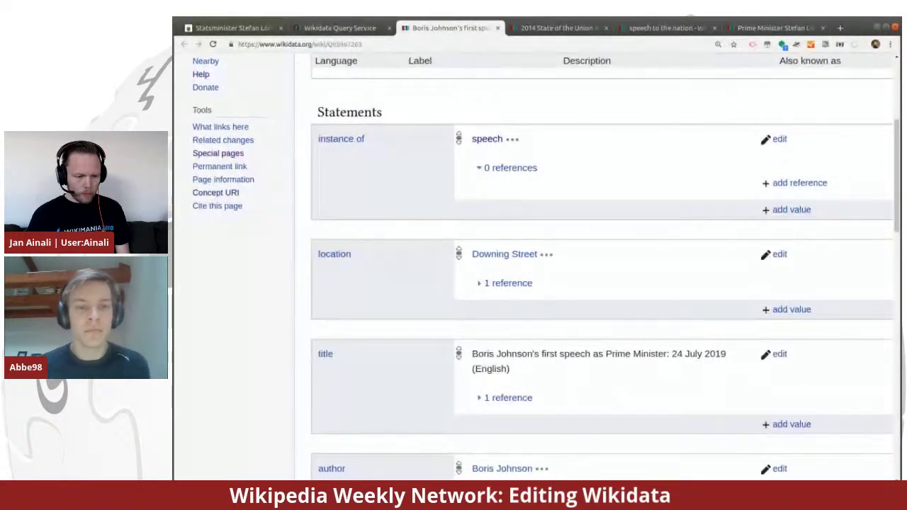
left_click(240, 28)
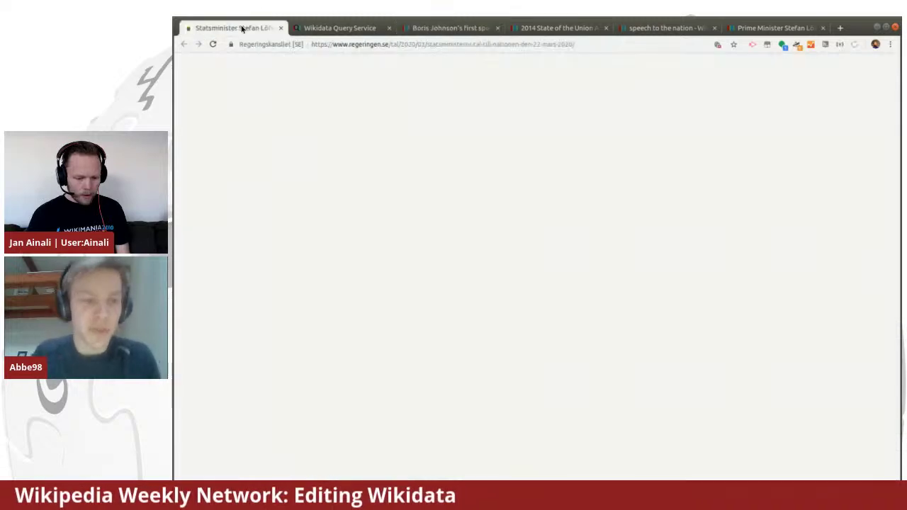
scroll(362, 241, "down", 3)
scroll(361, 241, "down", 2)
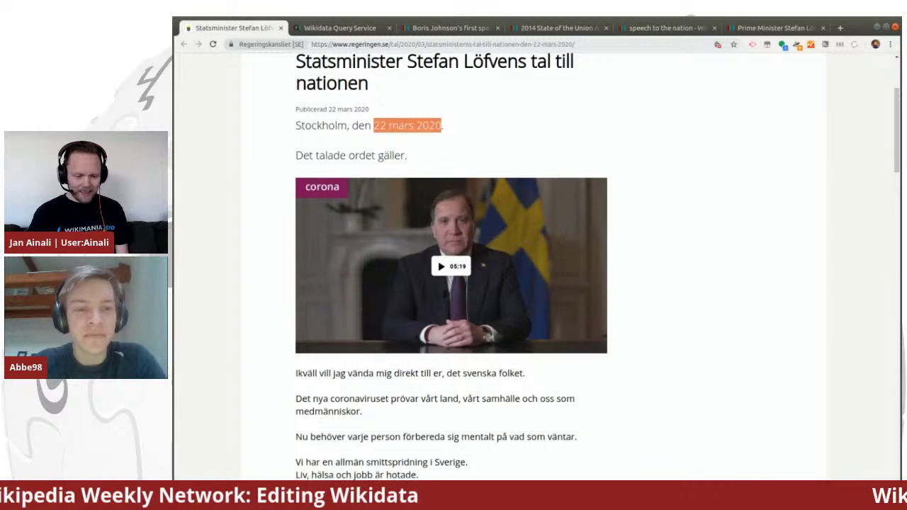
scroll(706, 269, "down", 2)
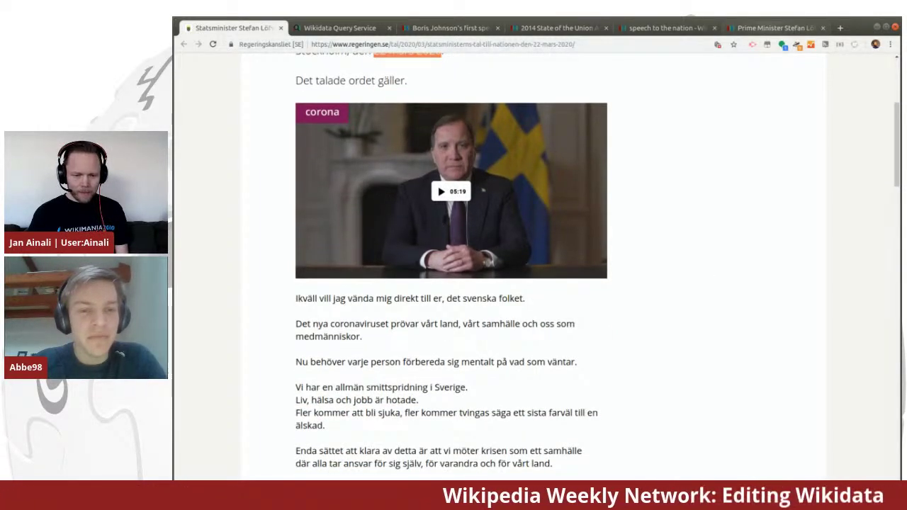
Step: Review the remaining statements of Boris Johnson's speech item, from location through "full work available at", and return to the new item
left_click(769, 27)
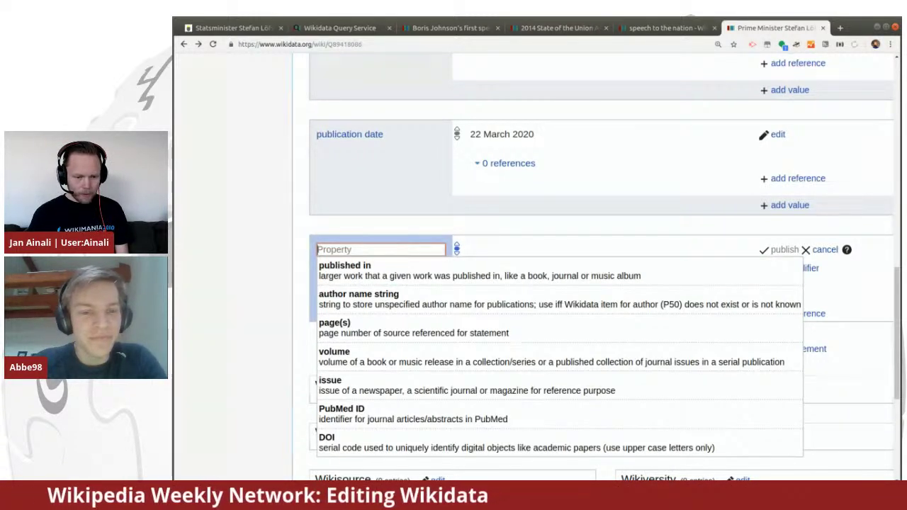
left_click(456, 28)
scroll(573, 193, "down", 5)
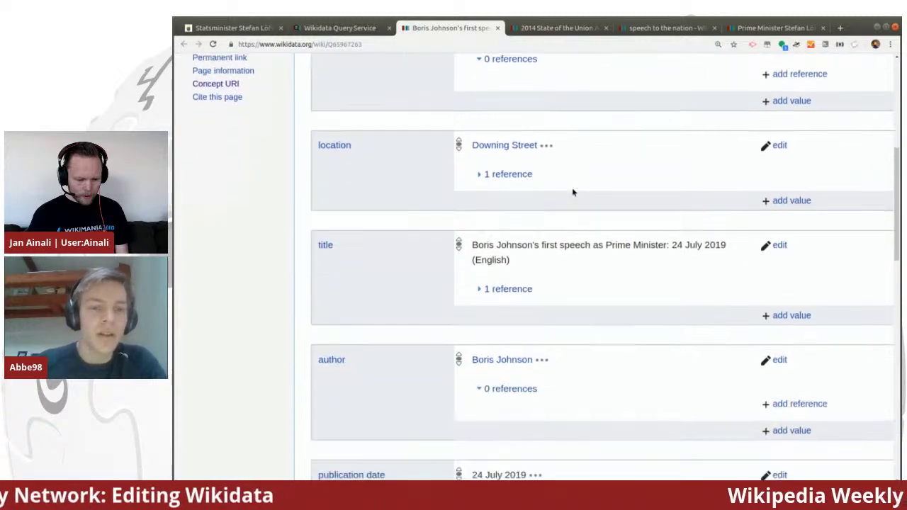
scroll(572, 192, "down", 2)
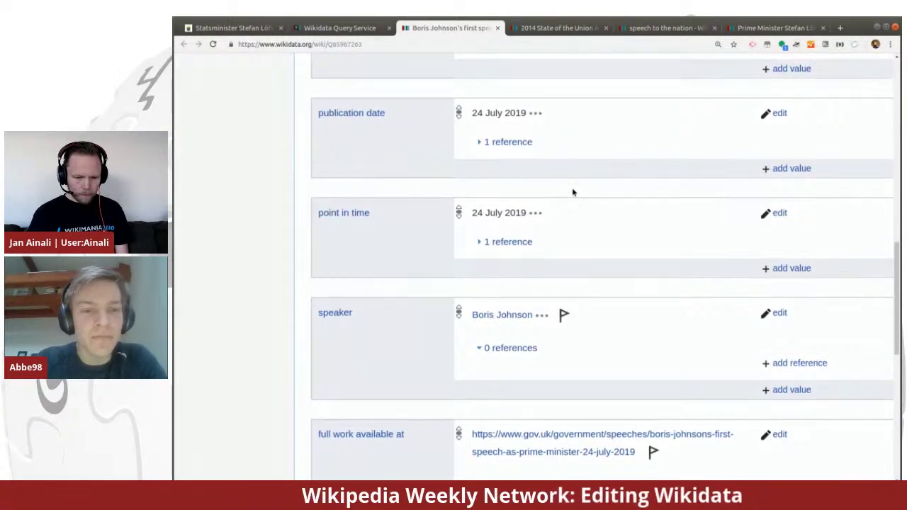
scroll(572, 192, "down", 1)
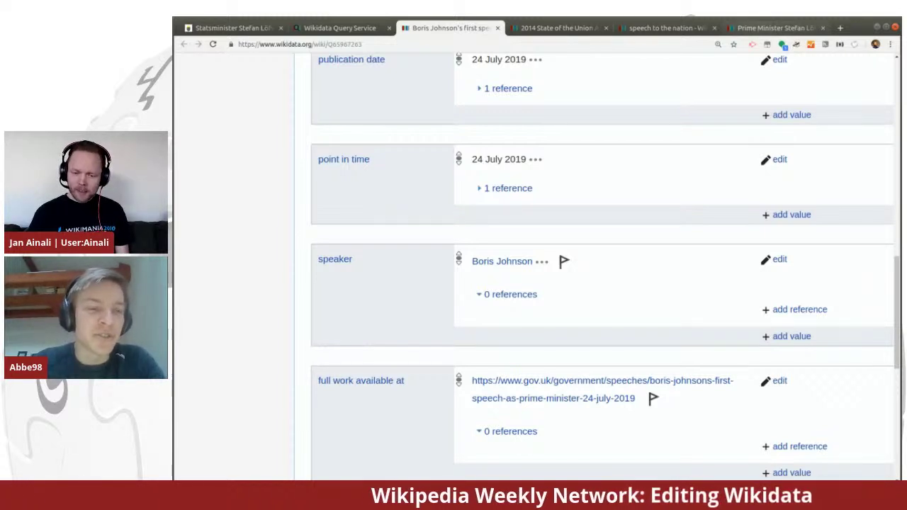
left_click(750, 27)
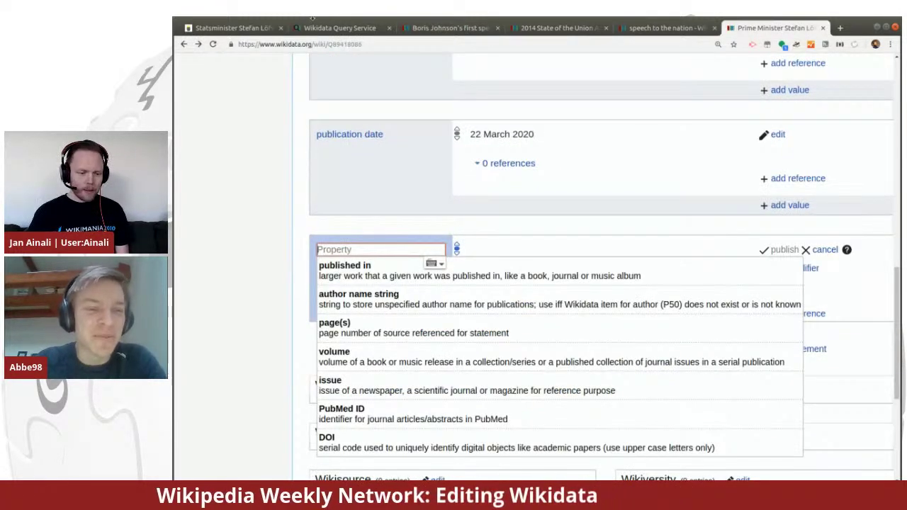
Step: Play the speech video on the government page briefly and pause it to check its length
left_click(251, 29)
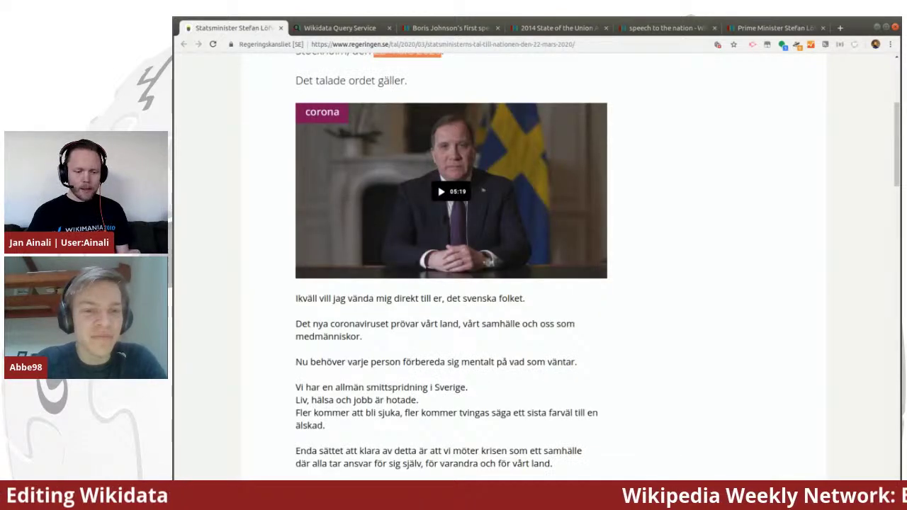
left_click(440, 193)
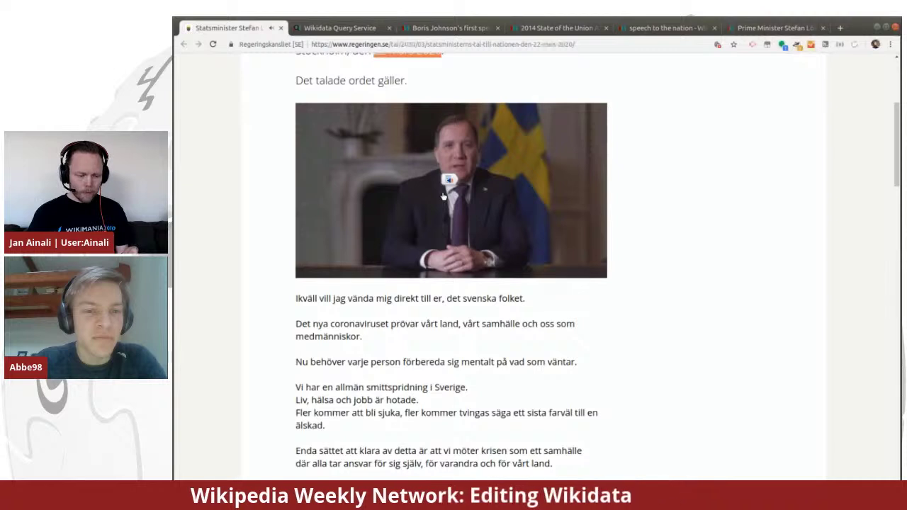
left_click(305, 270)
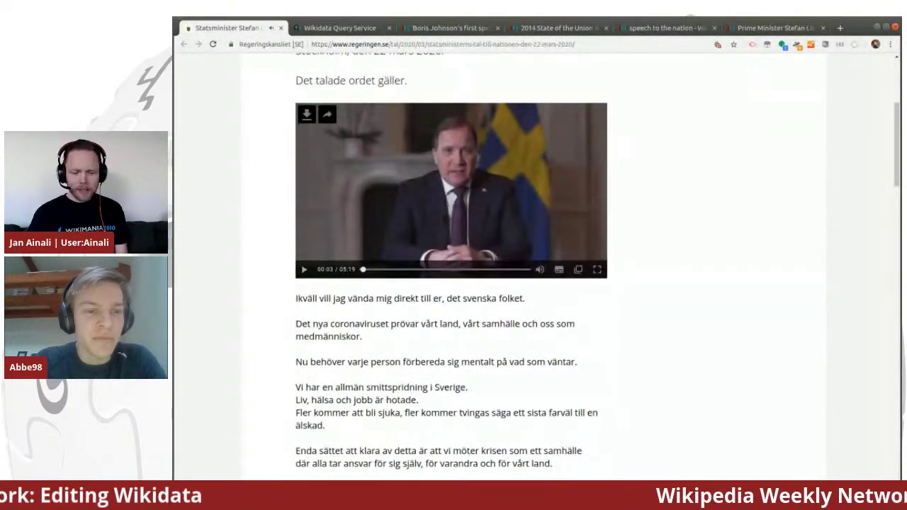
Step: Choose "duration" as the new statement's property and enter 5:19 as its value
left_click(744, 32)
type("dur")
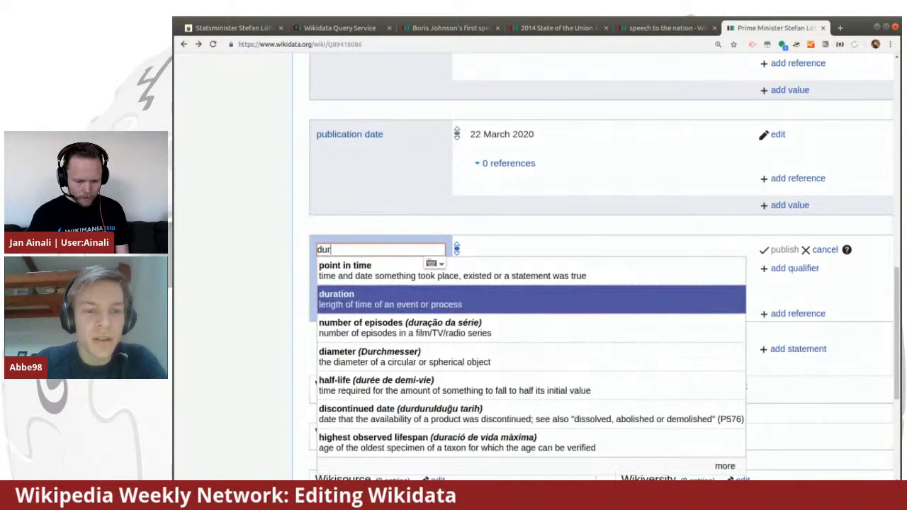
left_click(565, 293)
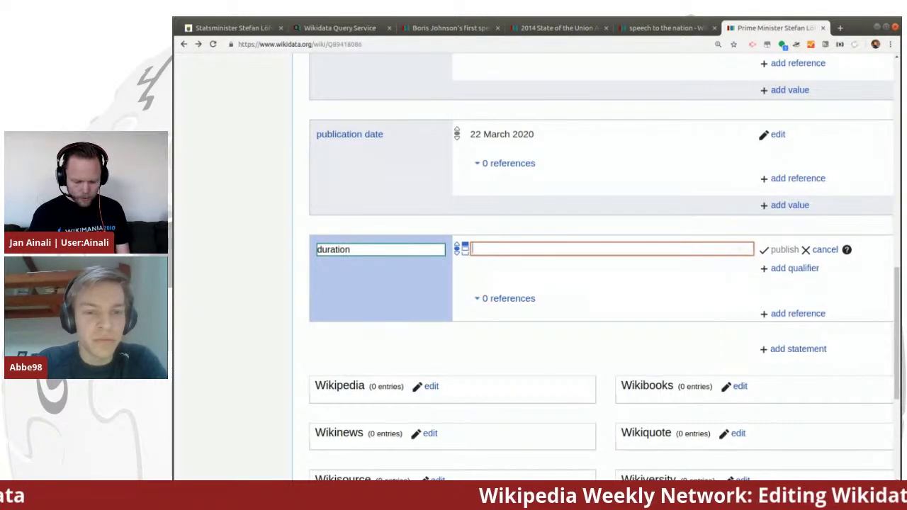
type("5:19")
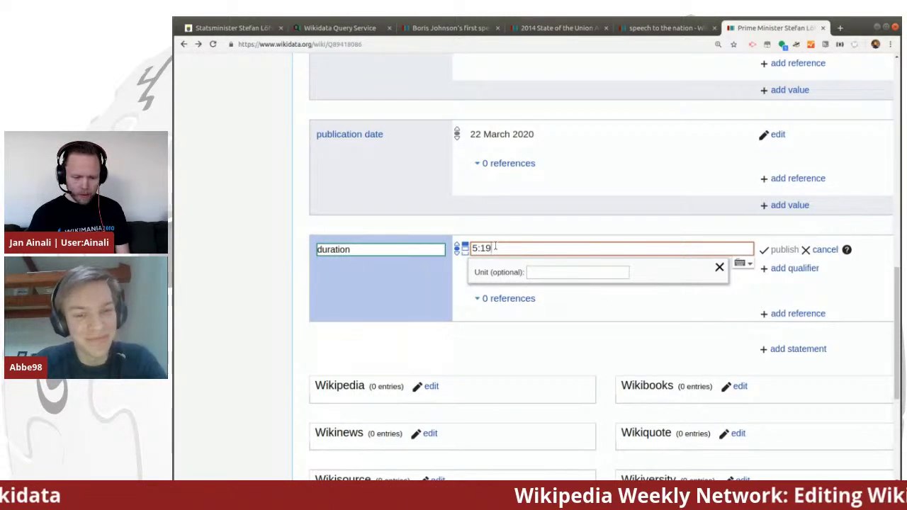
Step: Change the duration value to 319 with the unit "second" and publish the statement
key("Left")
key("Left")
key("BackSpace")
key("BackSpace")
type("3")
left_click(556, 272)
type("sec")
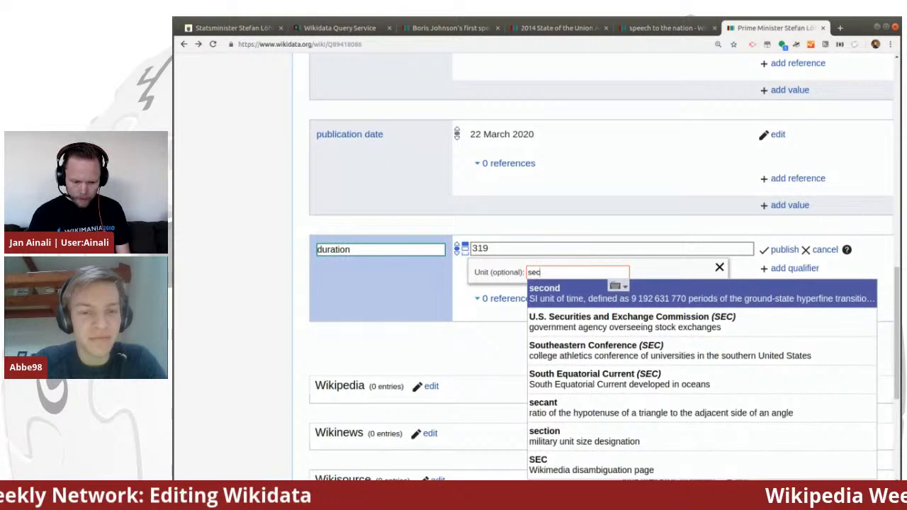
left_click(546, 289)
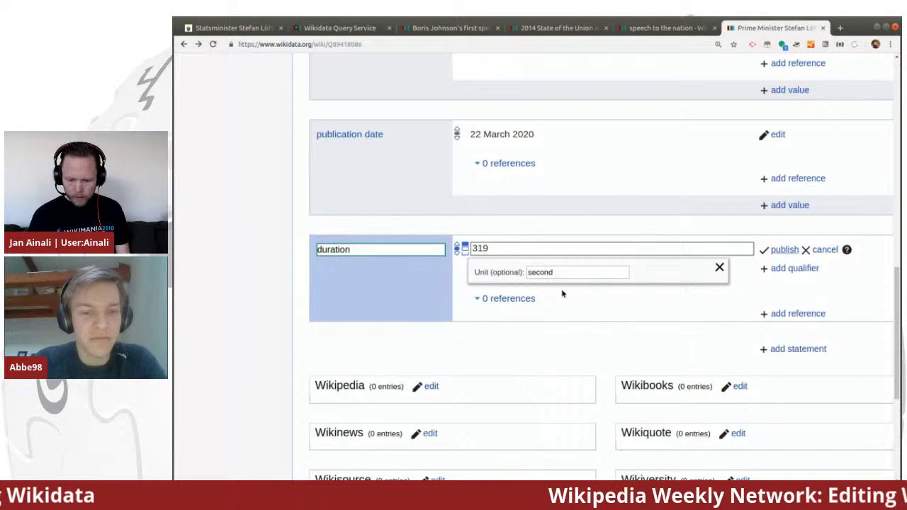
left_click(782, 250)
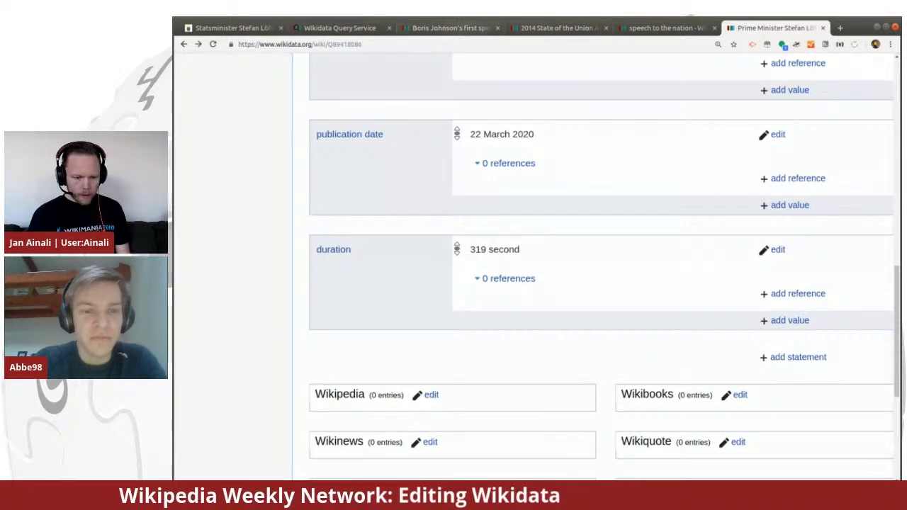
Step: Check the "full work available at" statement on Boris Johnson's speech item and copy the URL of the government's speech page
left_click(464, 28)
scroll(580, 171, "down", 2)
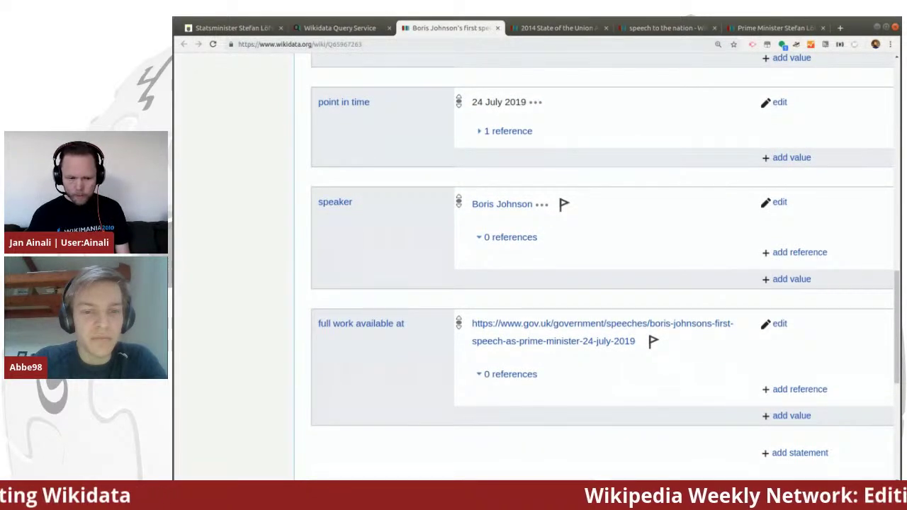
key("ctrl+1")
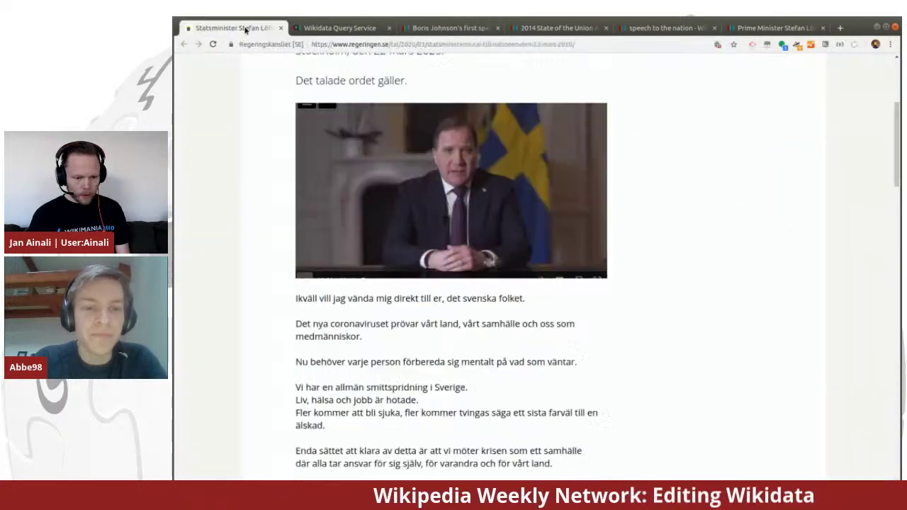
left_click(369, 45)
key("ctrl+c")
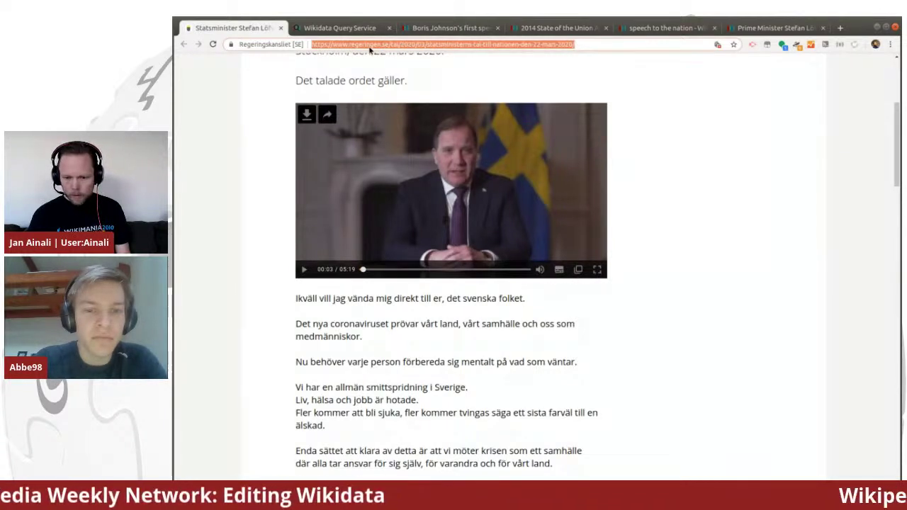
Step: Add a "full work available at" statement to the speech item with the copied regeringen.se URL and publish it
left_click(754, 30)
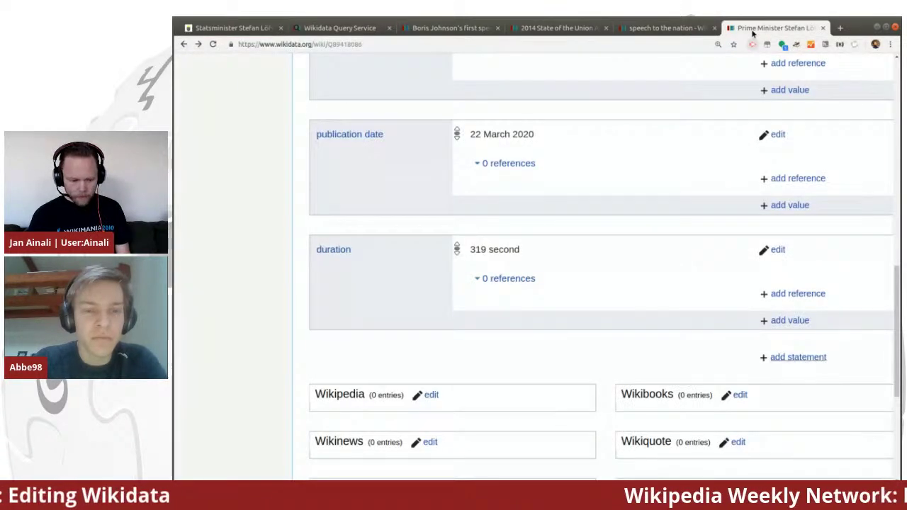
left_click(778, 358)
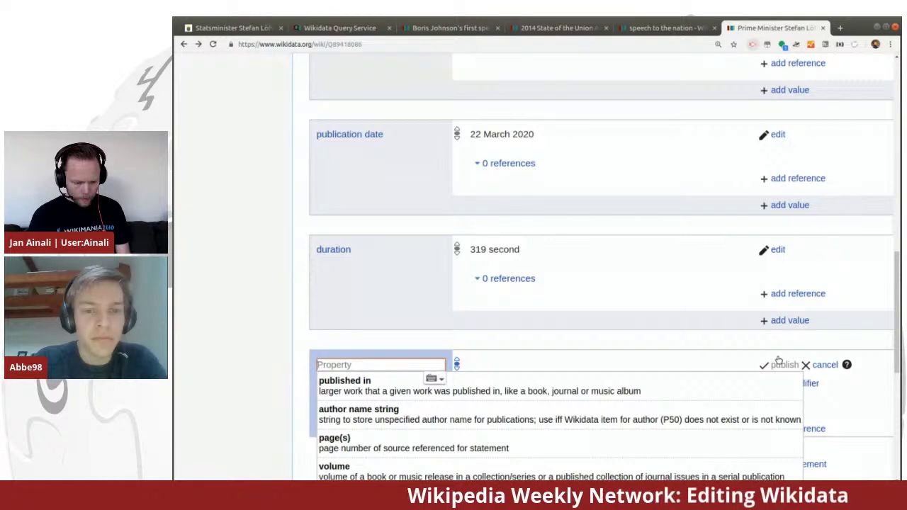
scroll(709, 319, "down", 1)
type("ful")
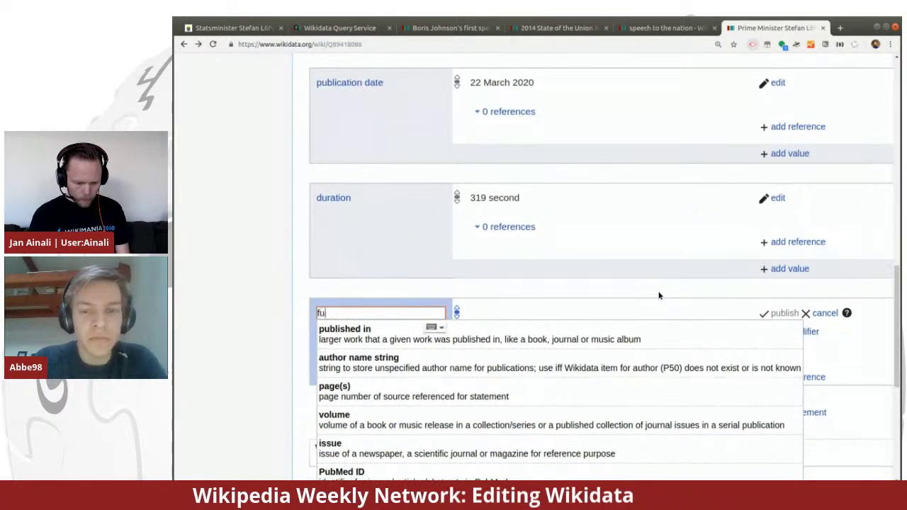
type("l")
left_click(631, 328)
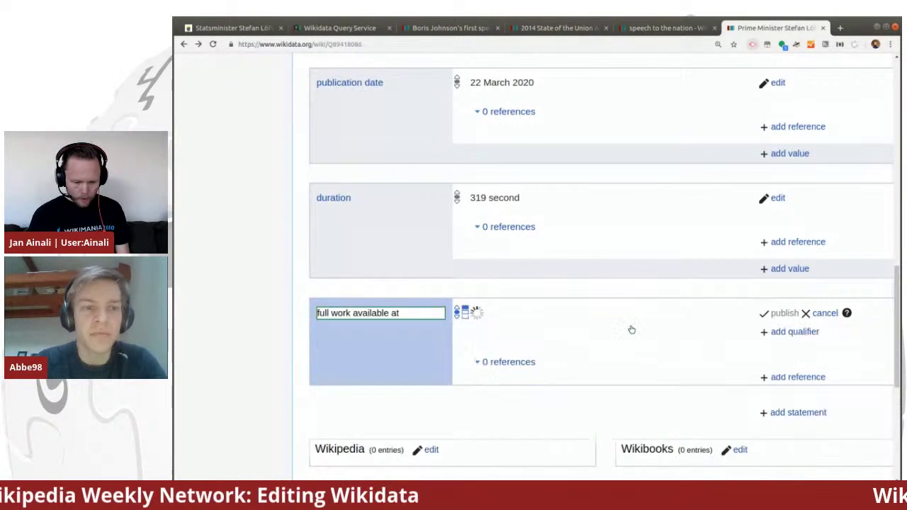
key("ctrl+v")
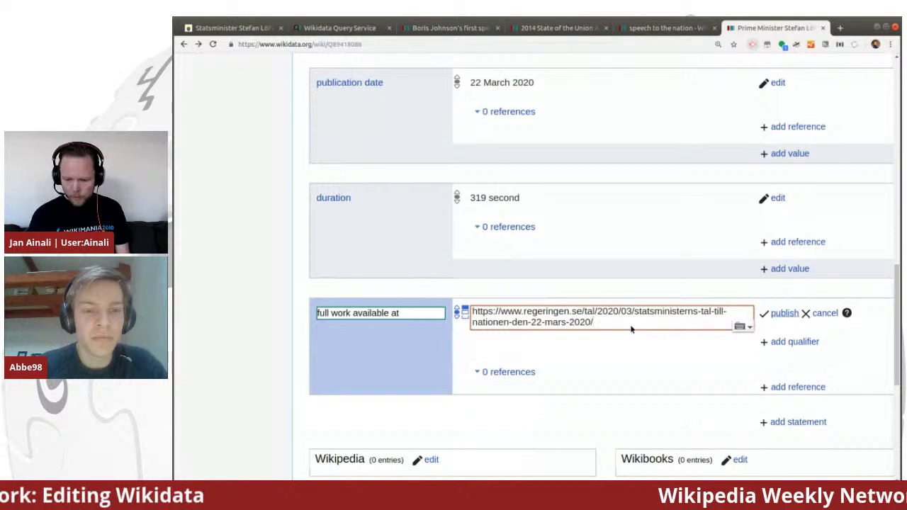
left_click(783, 314)
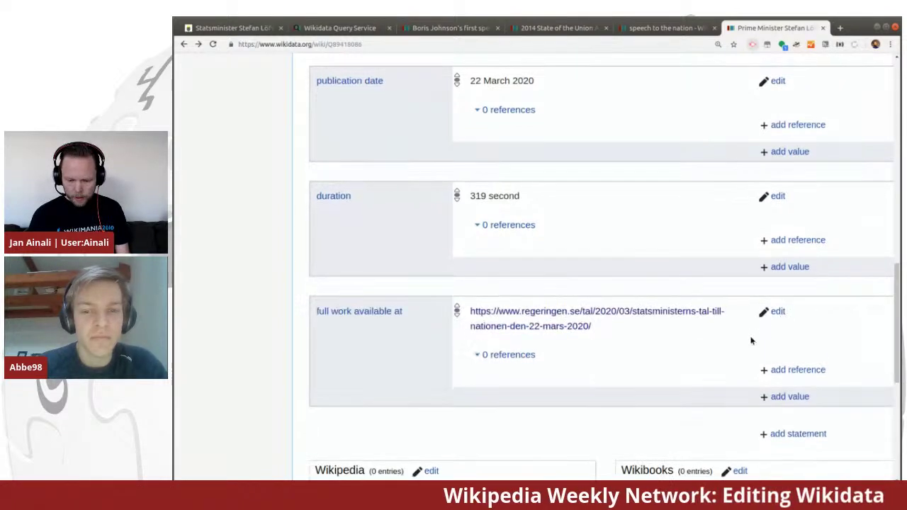
Step: Start a new "copyright status" statement on the speech item and set its value to "public domain"
scroll(751, 338, "down", 2)
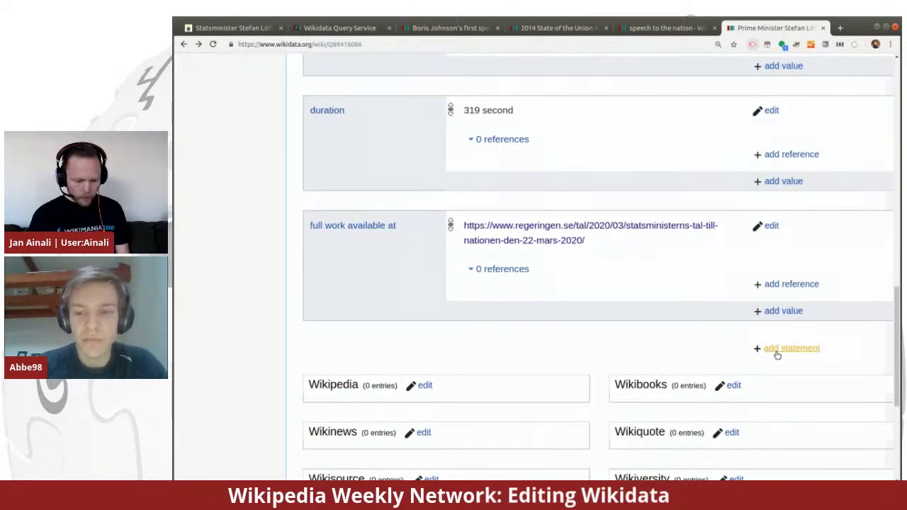
left_click(779, 348)
type("cop")
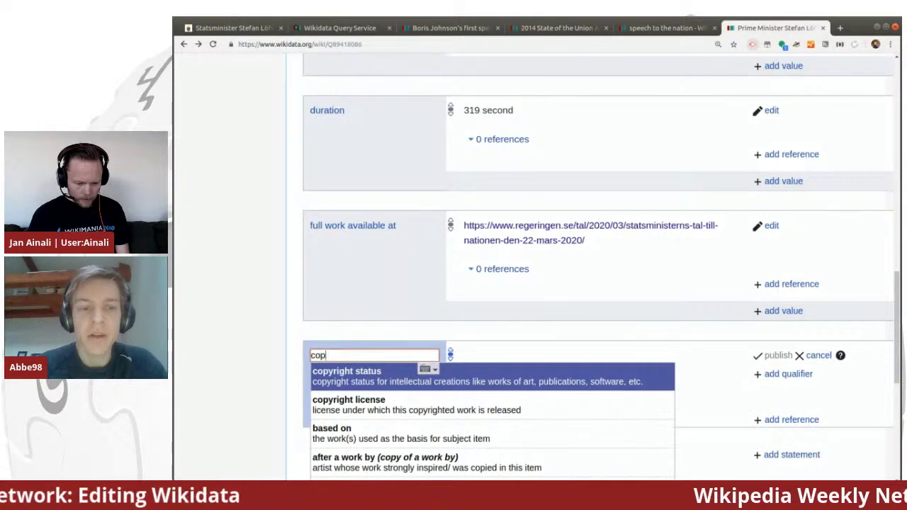
left_click(542, 376)
type("pub")
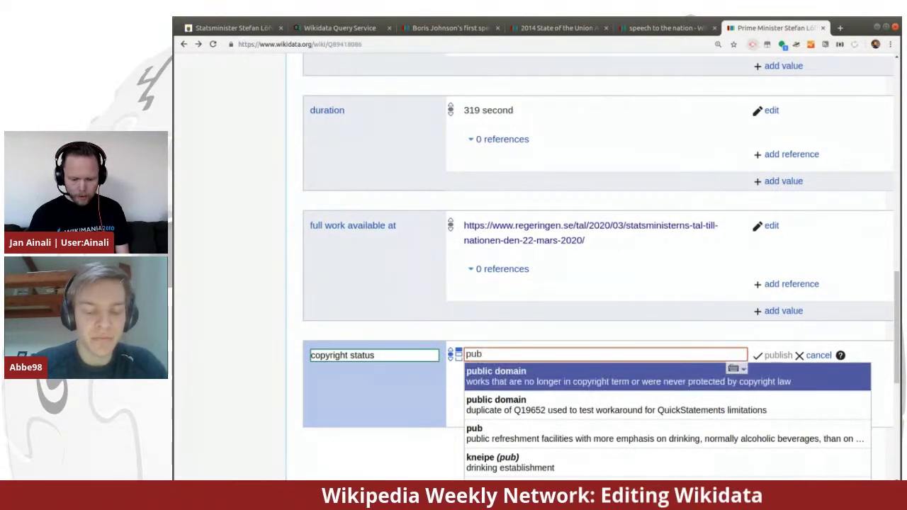
left_click(544, 377)
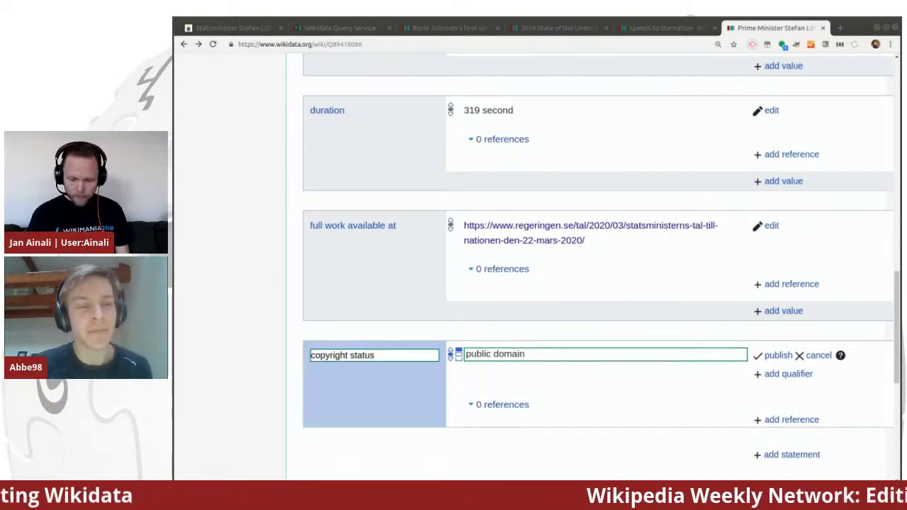
Step: Add a qualifier with the property "determination method" to the copyright status statement
left_click(772, 374)
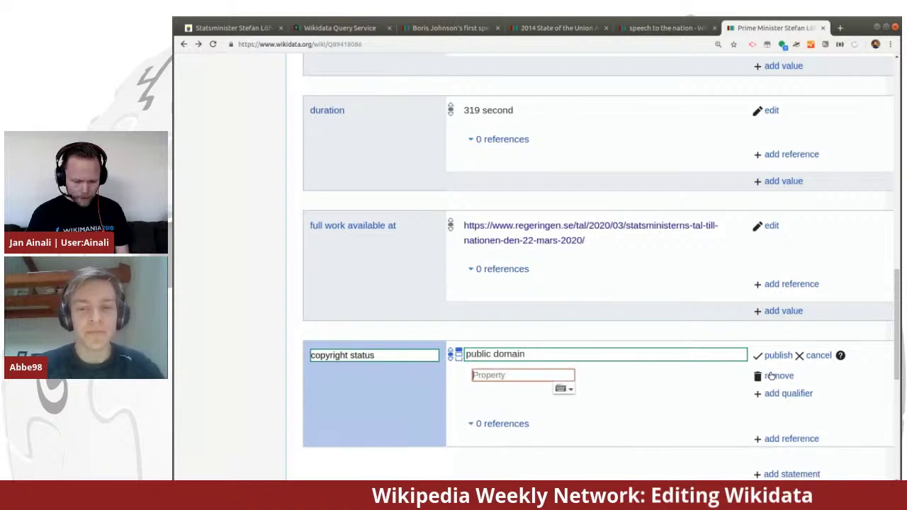
type("dete")
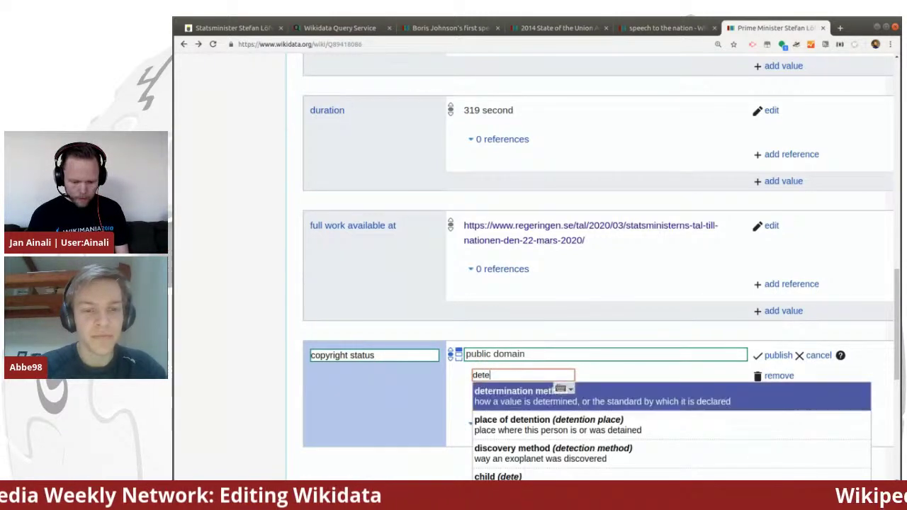
left_click(640, 398)
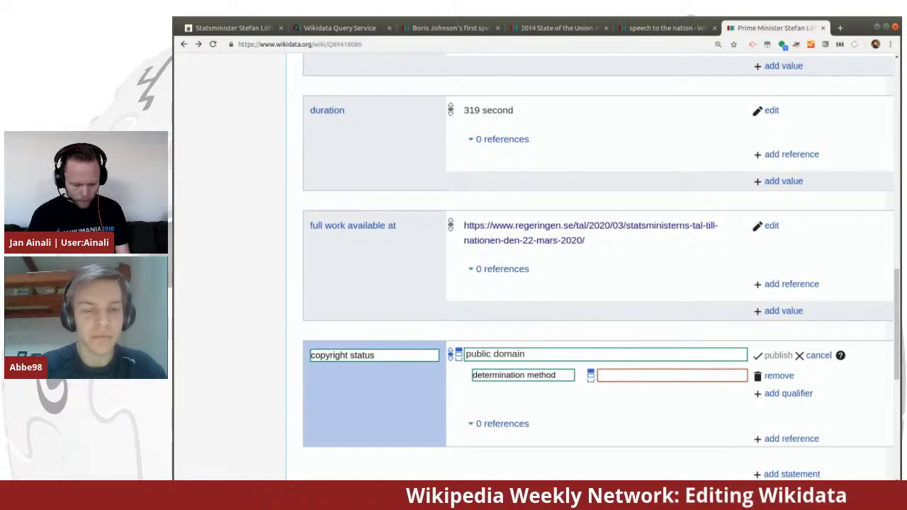
type("1 p")
key("BackSpace")
type("pa")
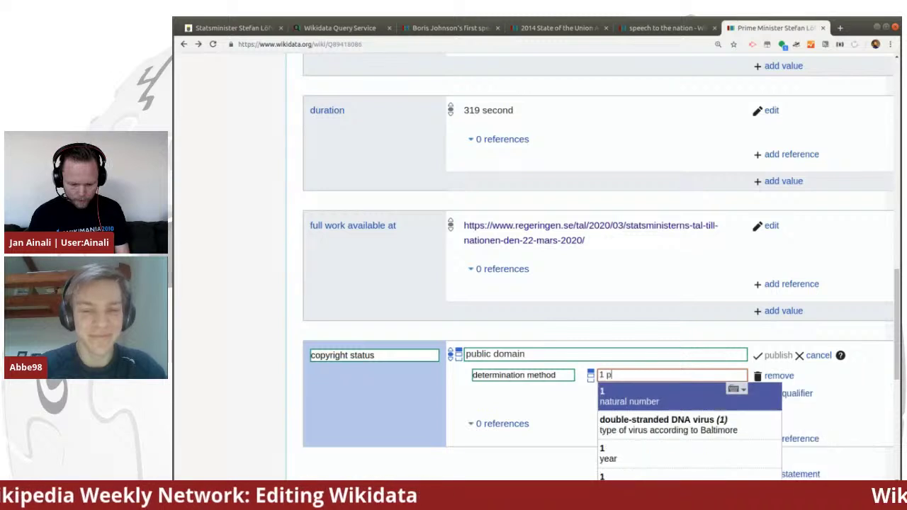
key("BackSpace")
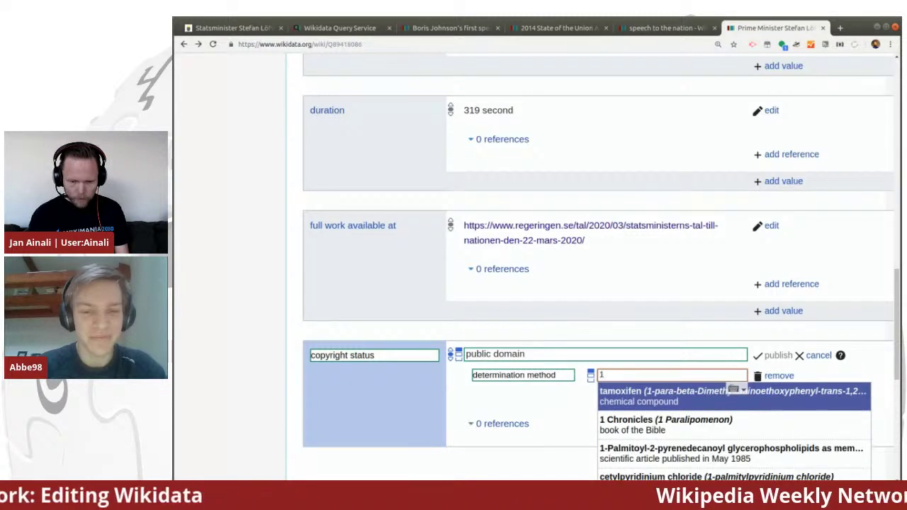
Step: Find the item "Swedish copyright act 1 chapter 26 §" in the account's own contributions list and open it
left_click(661, 27)
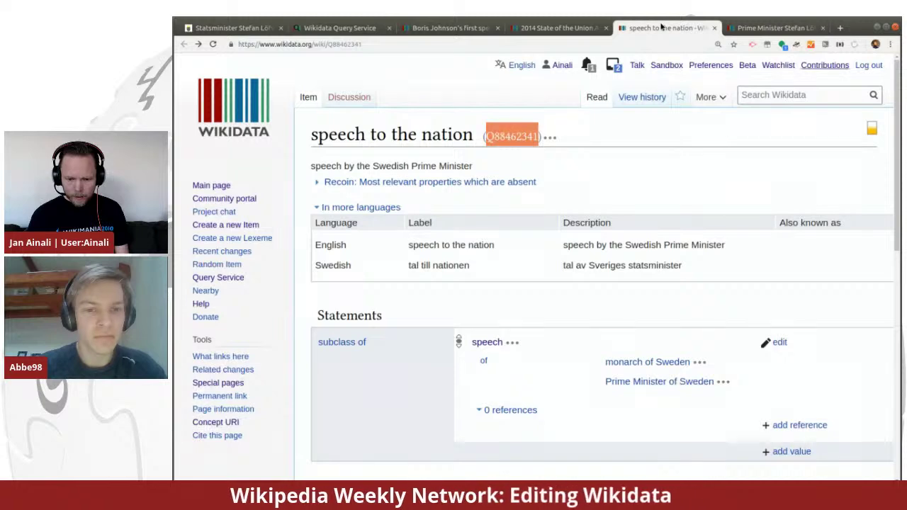
left_click(815, 68)
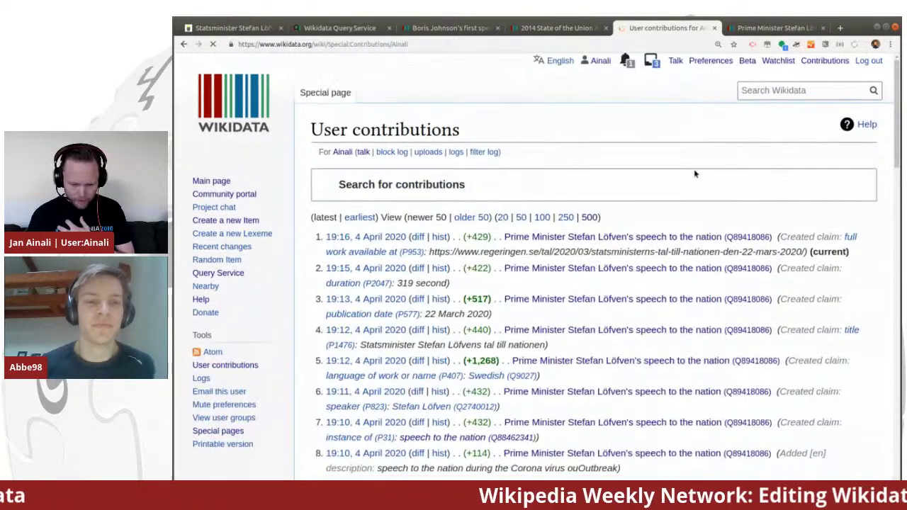
scroll(695, 174, "down", 5)
scroll(695, 173, "down", 6)
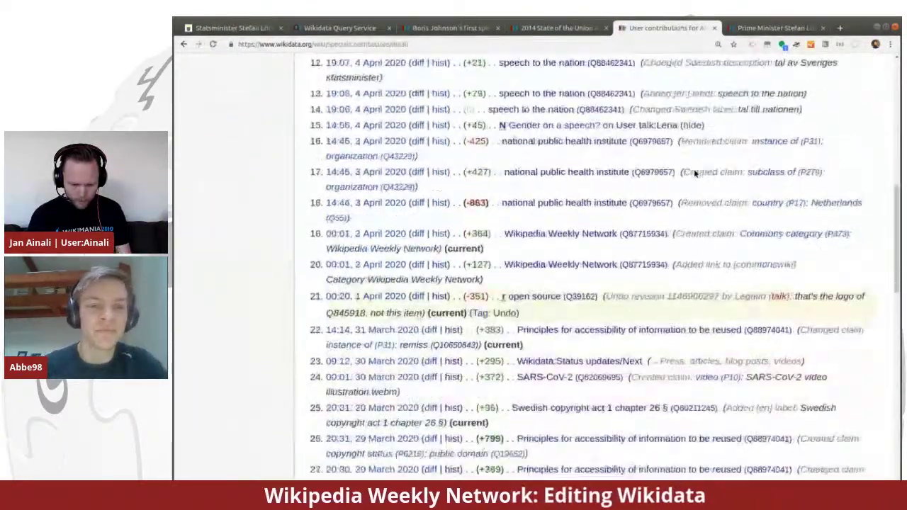
scroll(695, 173, "down", 1)
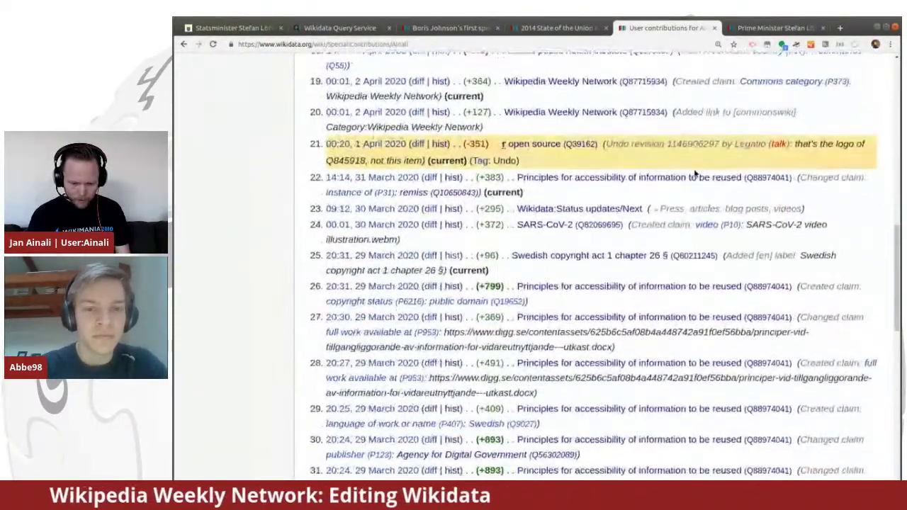
left_click(570, 258)
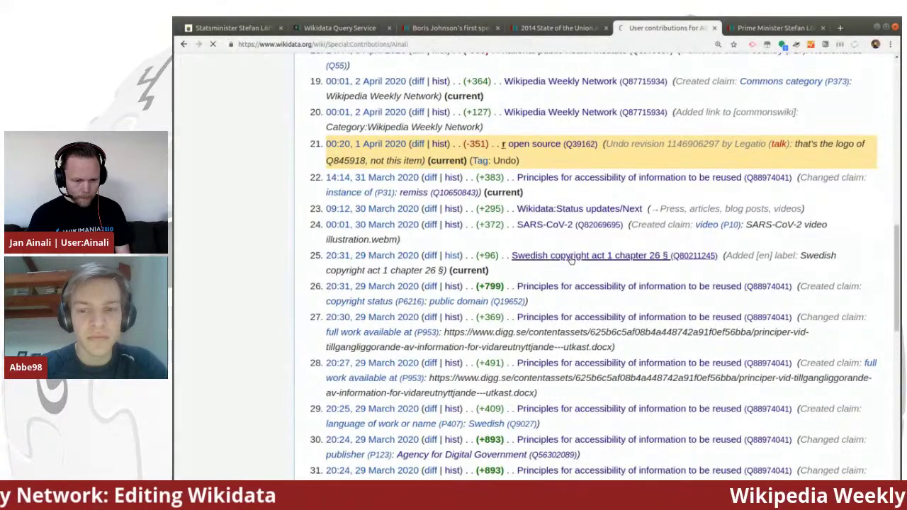
Step: Copy the item ID Q80211245 from the copyright act item's address
left_click(344, 44)
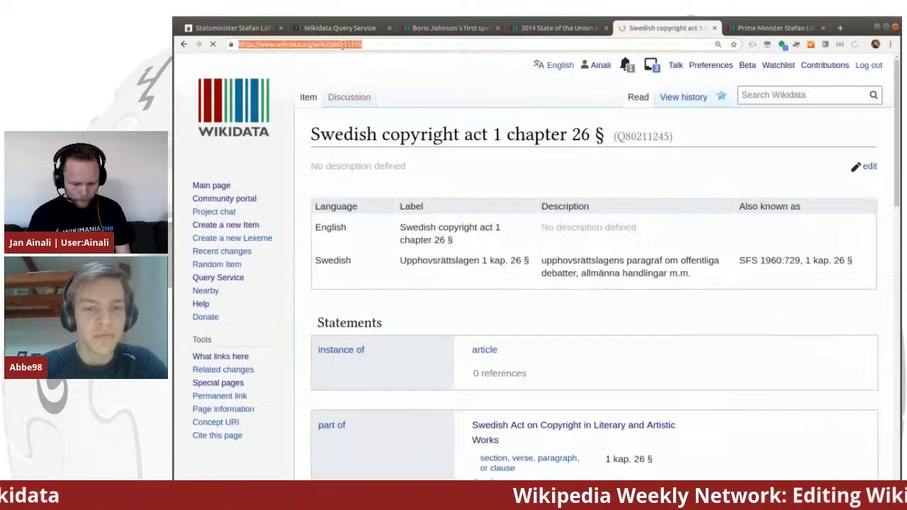
double_click(343, 44)
key("ctrl+c")
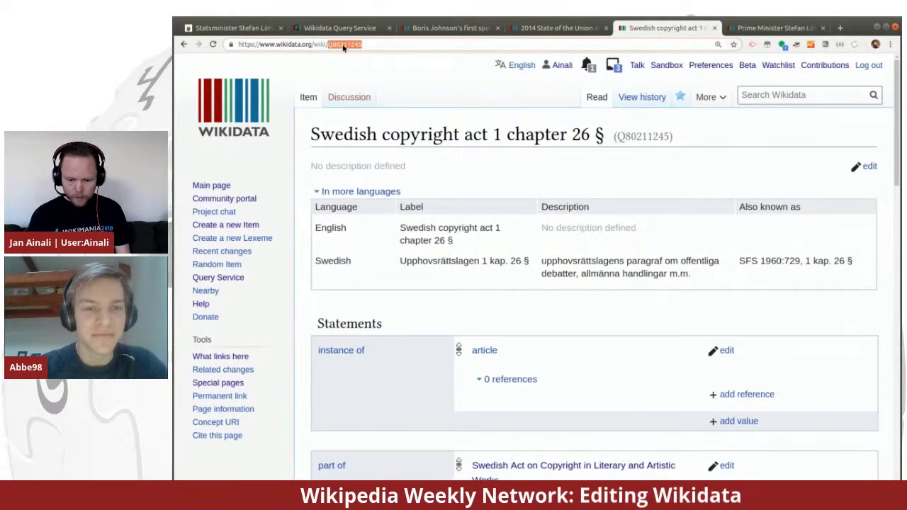
Step: Set the determination method qualifier on the speech item to Q80211245, "Swedish copyright act 1 chapter 26 §", and publish the copyright status statement
left_click(739, 32)
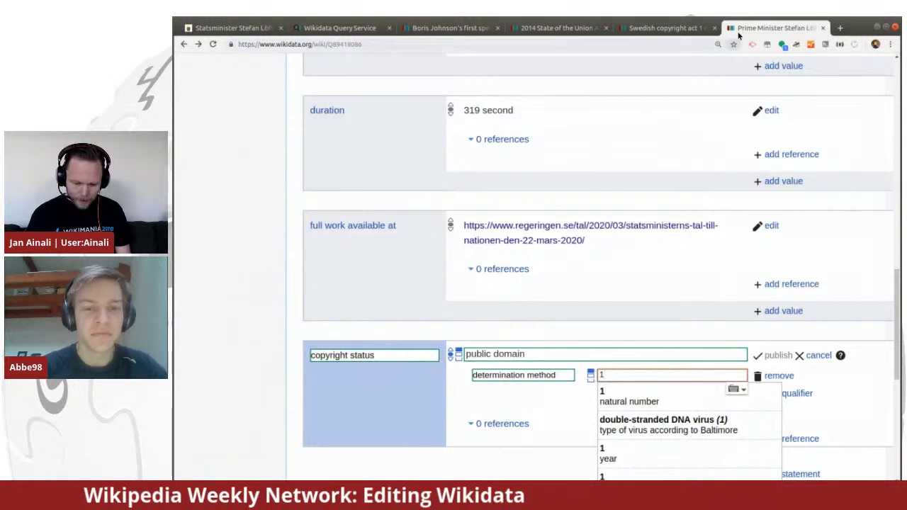
key("BackSpace")
key("ctrl+v")
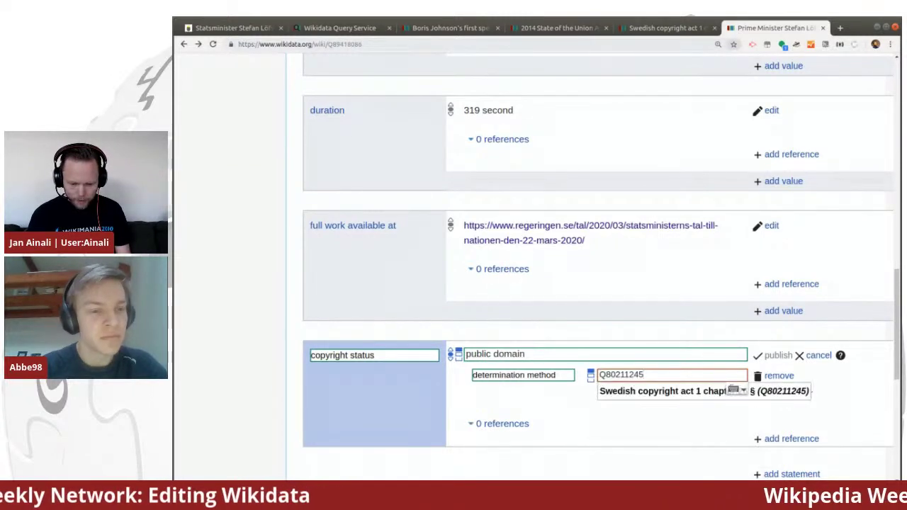
left_click(627, 396)
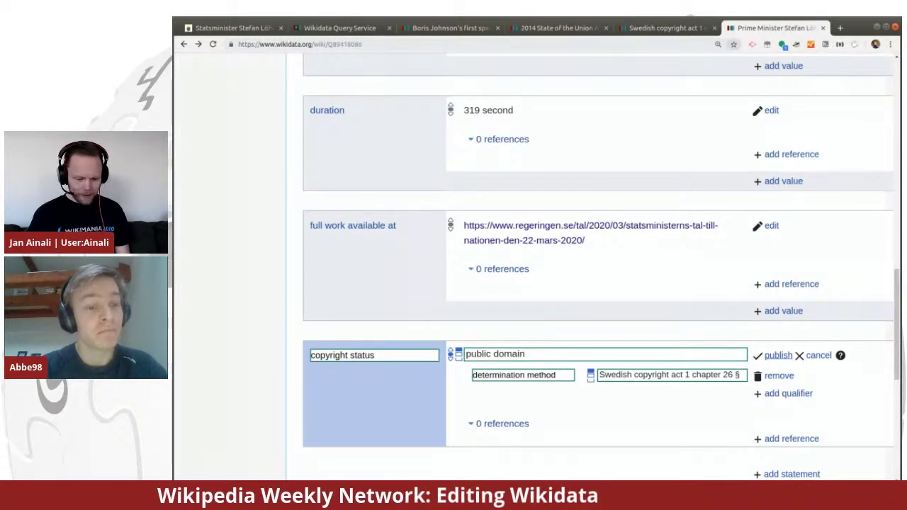
left_click(772, 356)
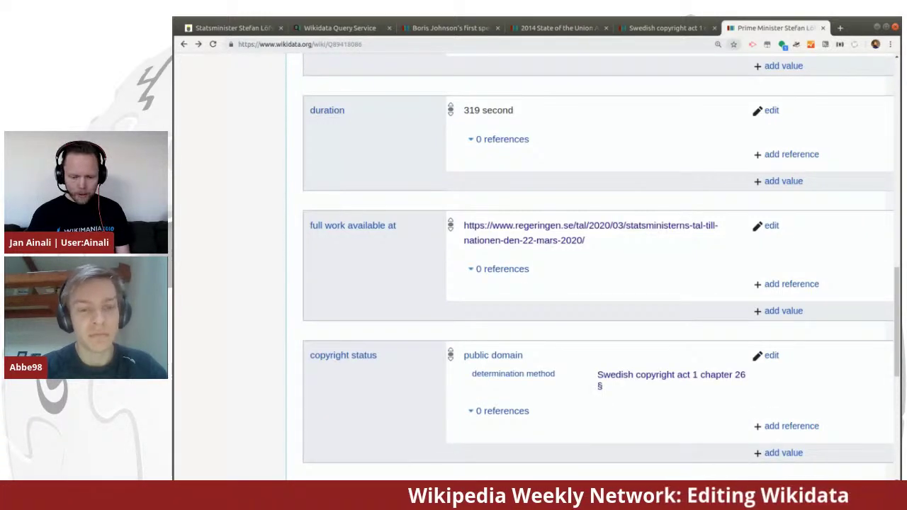
Step: Start another statement below copyright status and choose "has cause" as its property
scroll(630, 315, "down", 3)
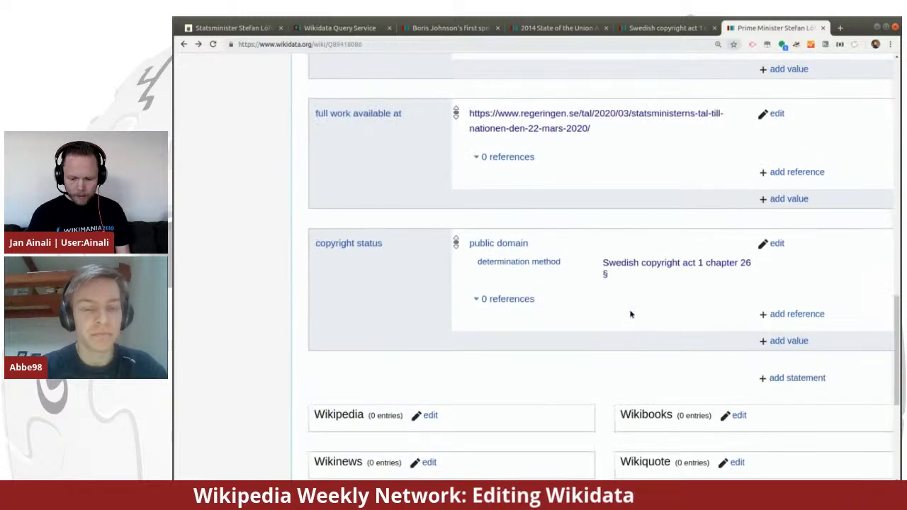
scroll(630, 333, "down", 2)
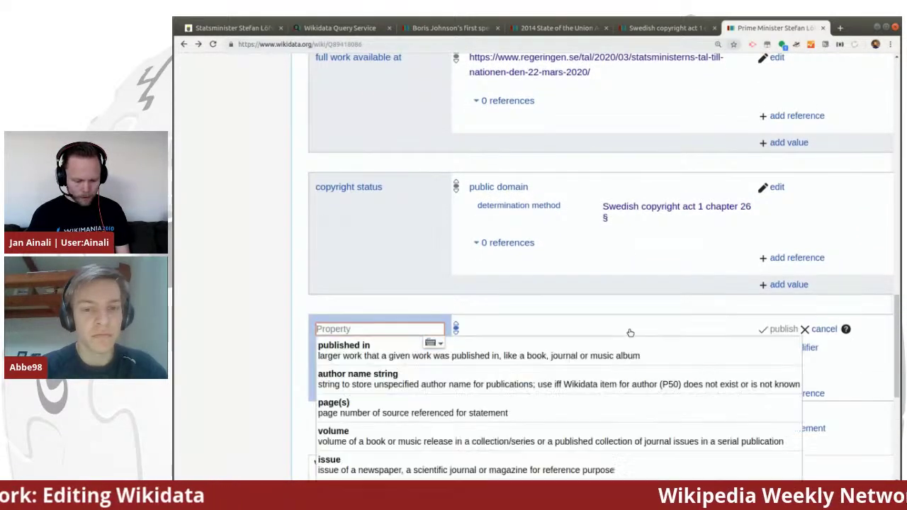
type("cau")
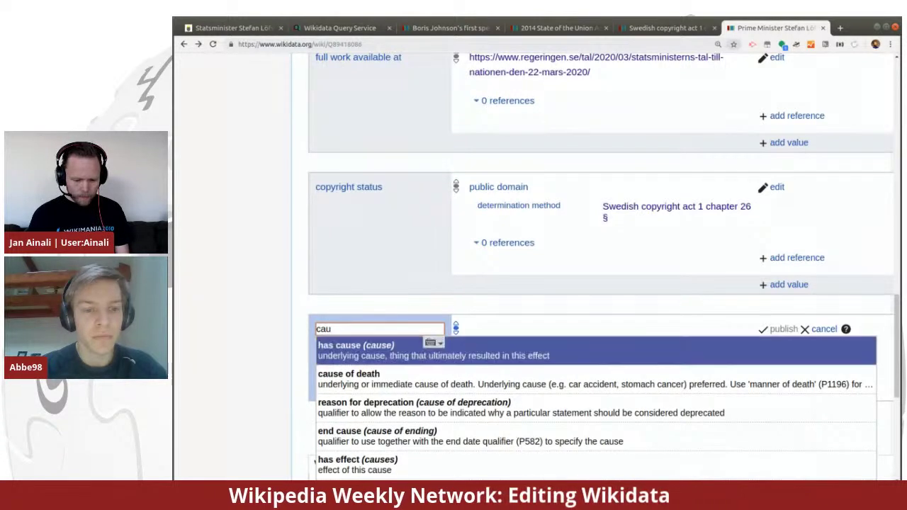
left_click(591, 354)
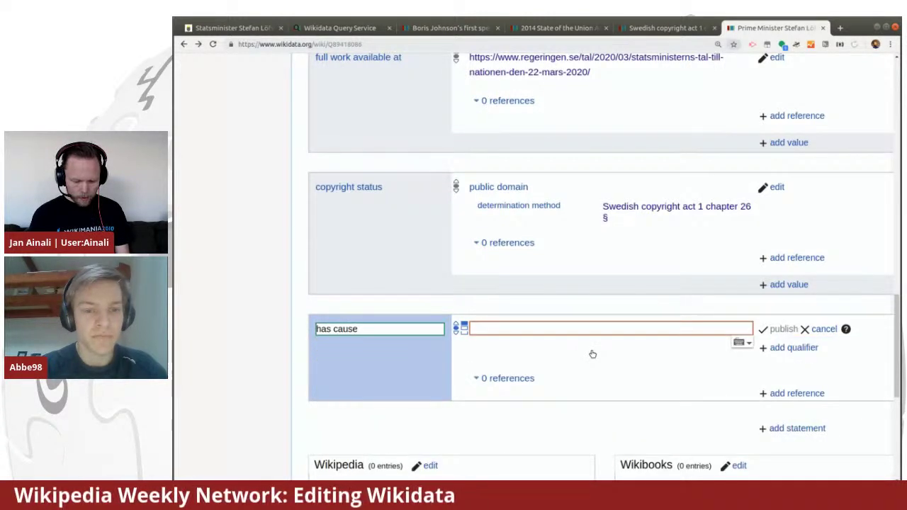
Step: Try to find the coronavirus pandemic item as the "has cause" value by searching for "2019-2020 coro"
type("2019")
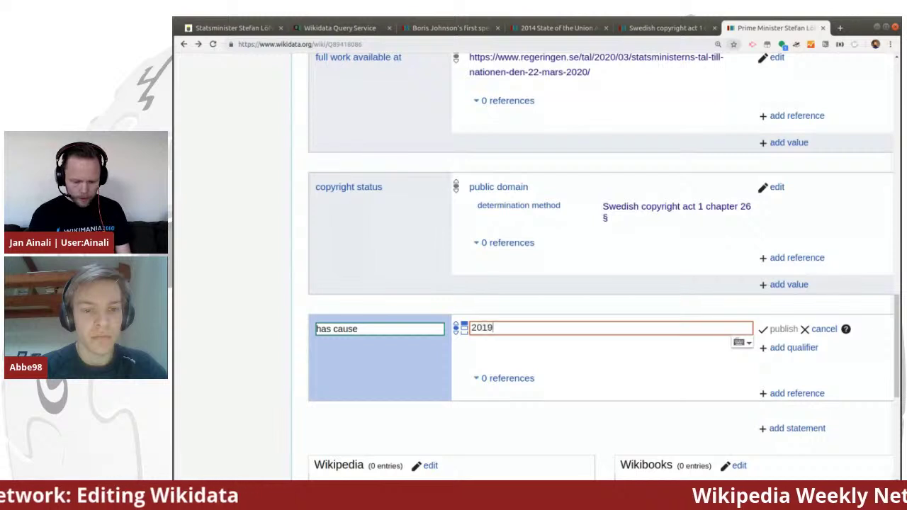
type("-")
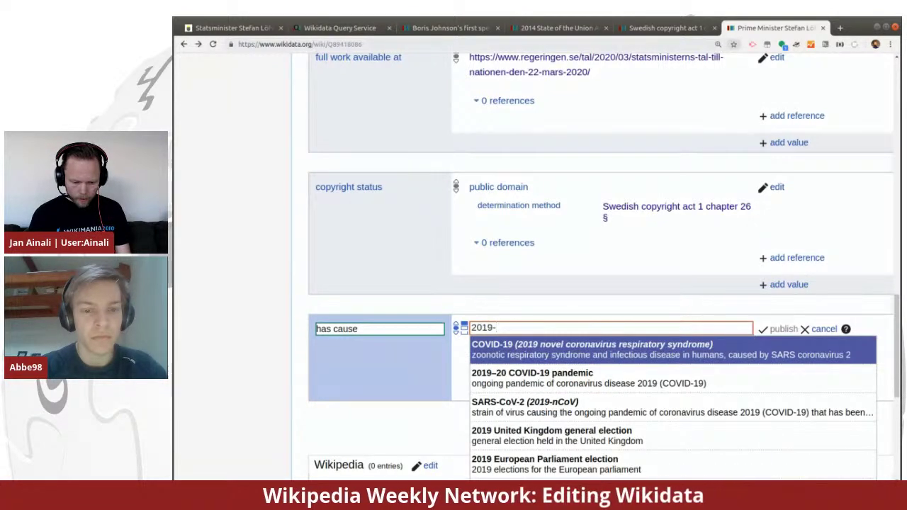
type("20")
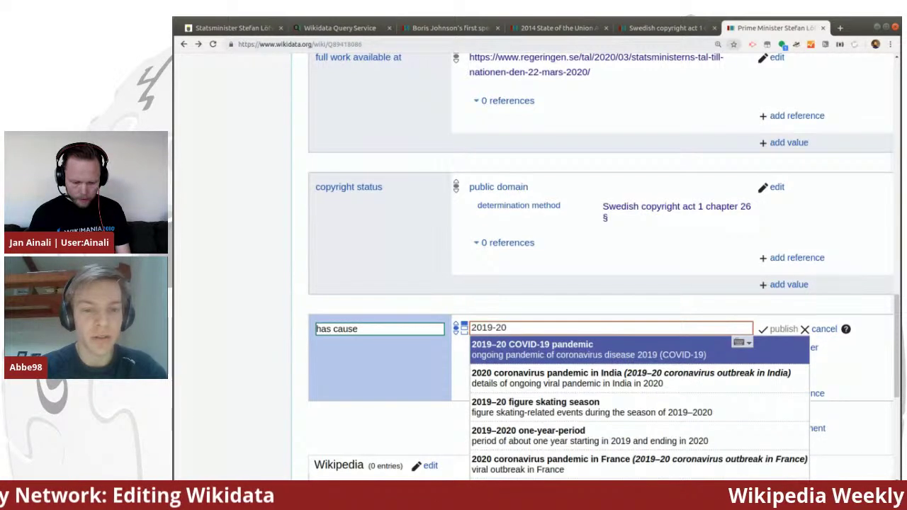
type("20")
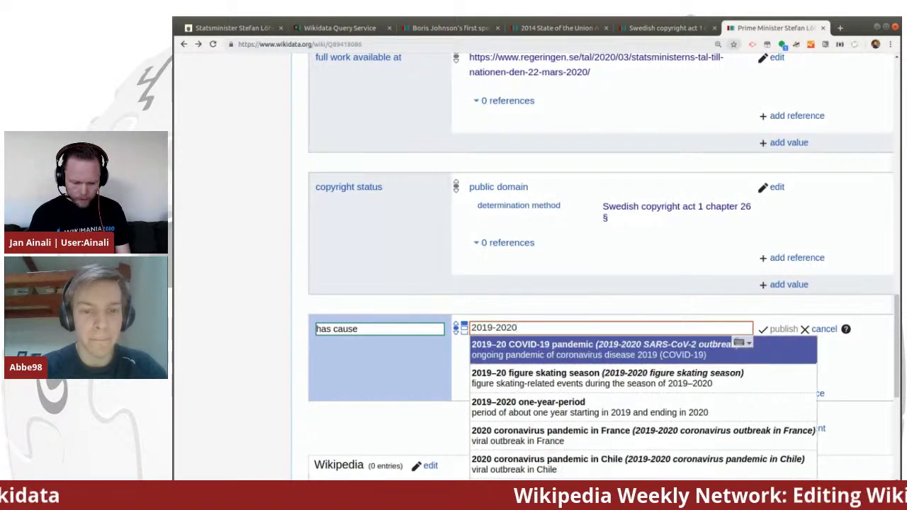
type(" coro")
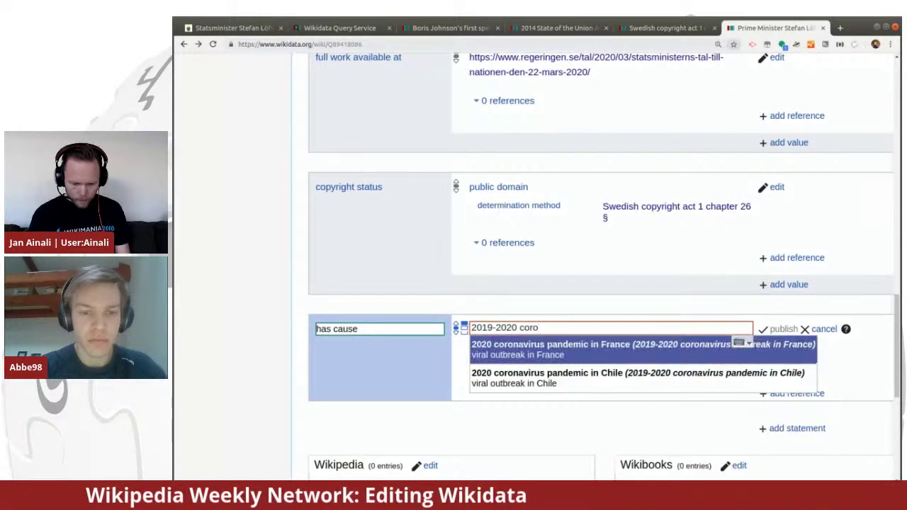
key("BackSpace")
key("BackSpace")
key("BackSpace")
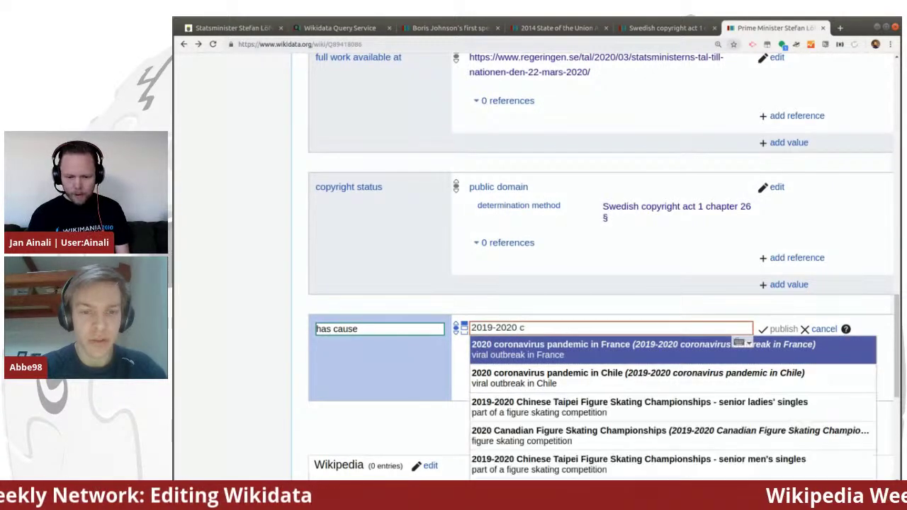
Step: Find the Swedish law on temporary closure of school activities among the account's older contributions and open its item
left_click(666, 32)
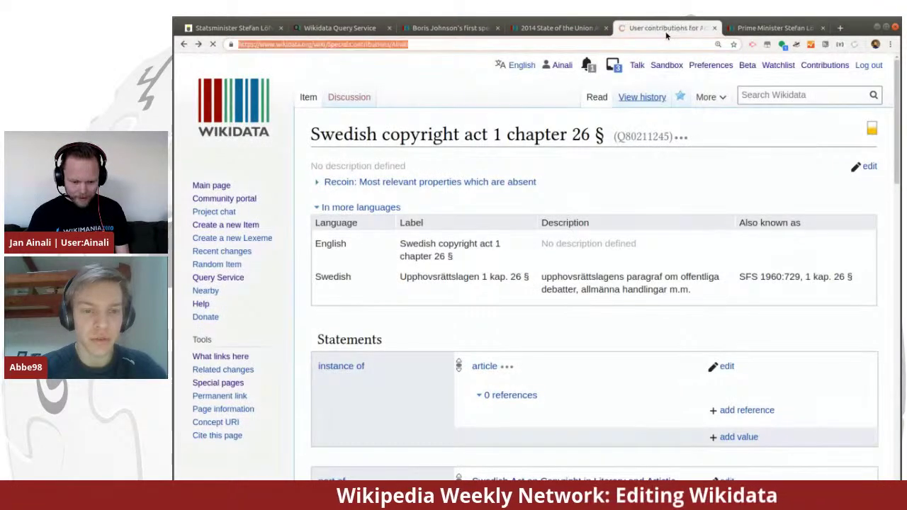
key("alt+Left")
scroll(661, 260, "down", 10)
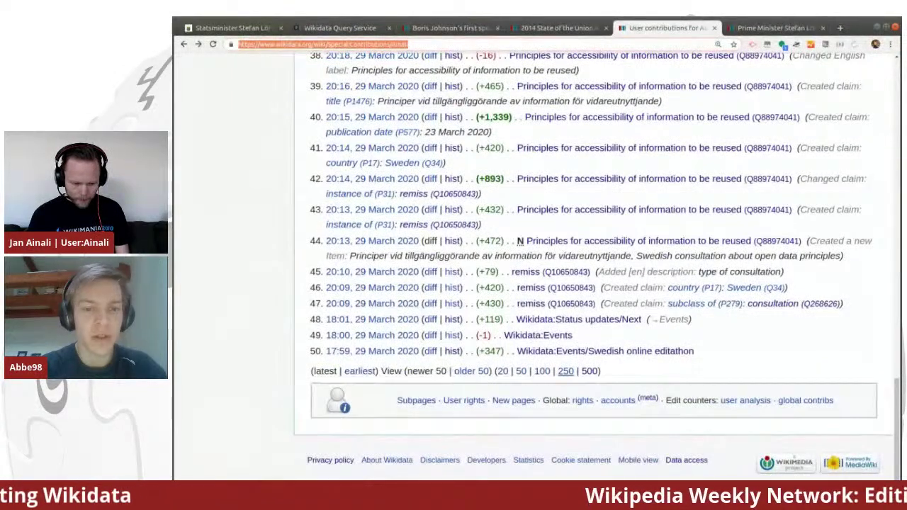
left_click(469, 371)
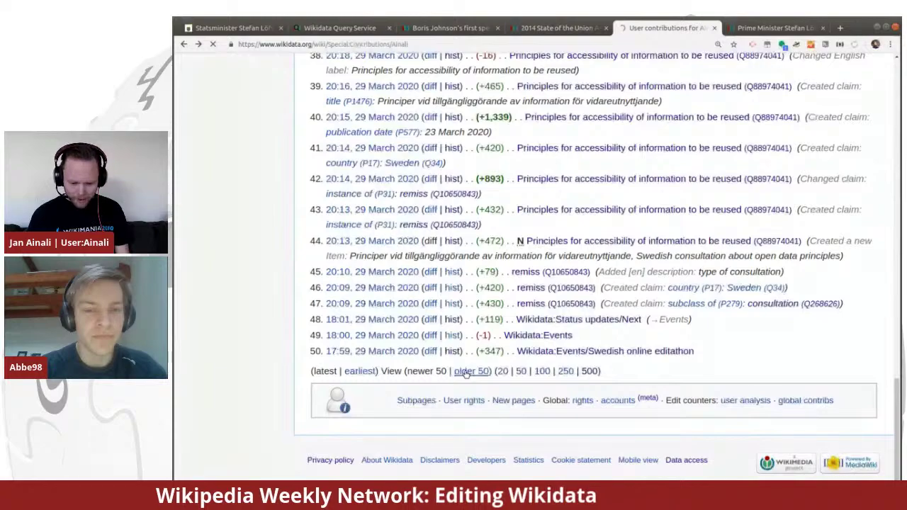
scroll(592, 321, "down", 5)
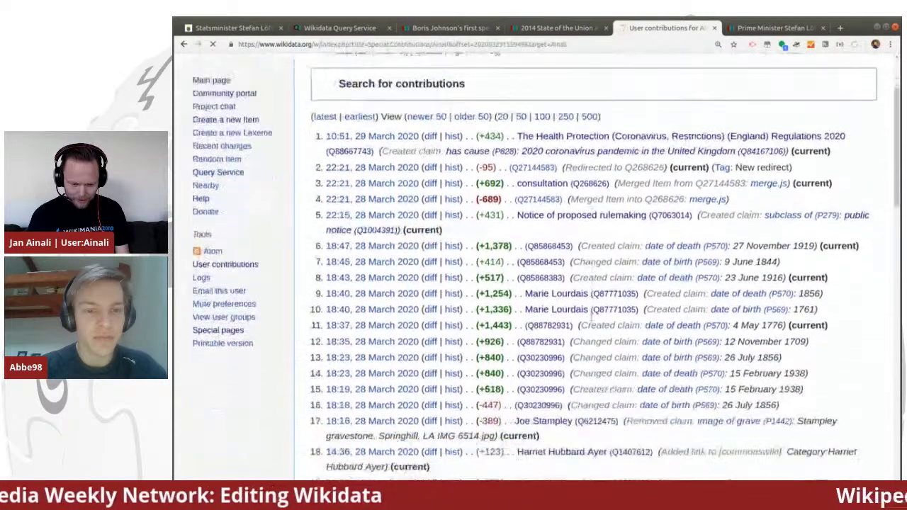
scroll(591, 321, "down", 3)
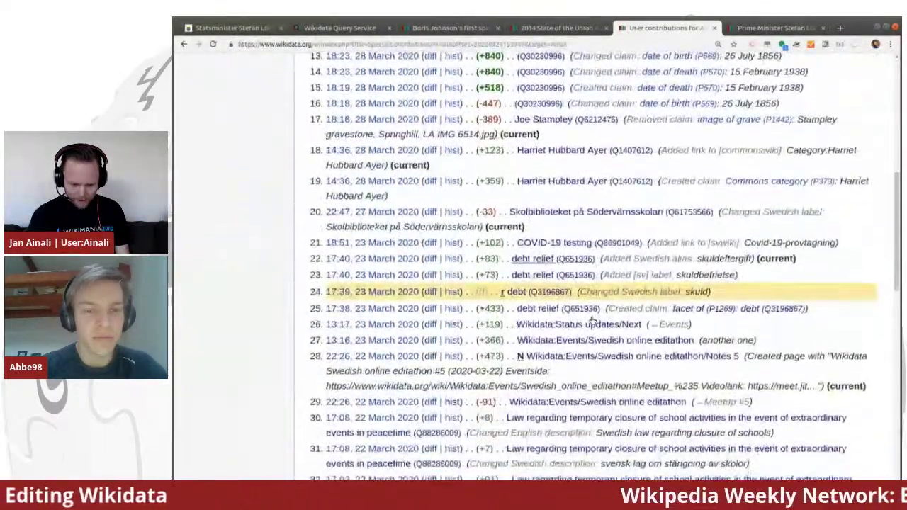
scroll(592, 321, "down", 2)
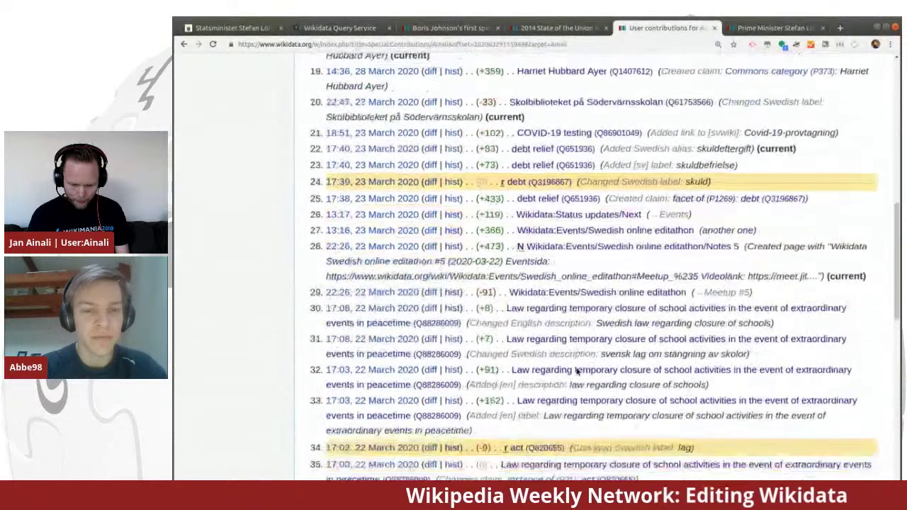
left_click(564, 352)
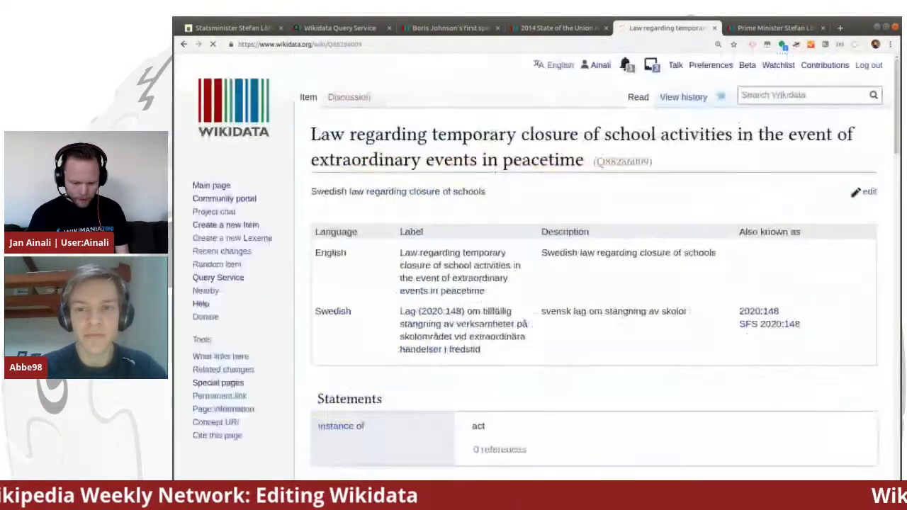
Step: Open "2020 coronavirus pandemic in Sweden" from the law's "has cause" statement and copy its item ID Q84081576
scroll(585, 328, "down", 10)
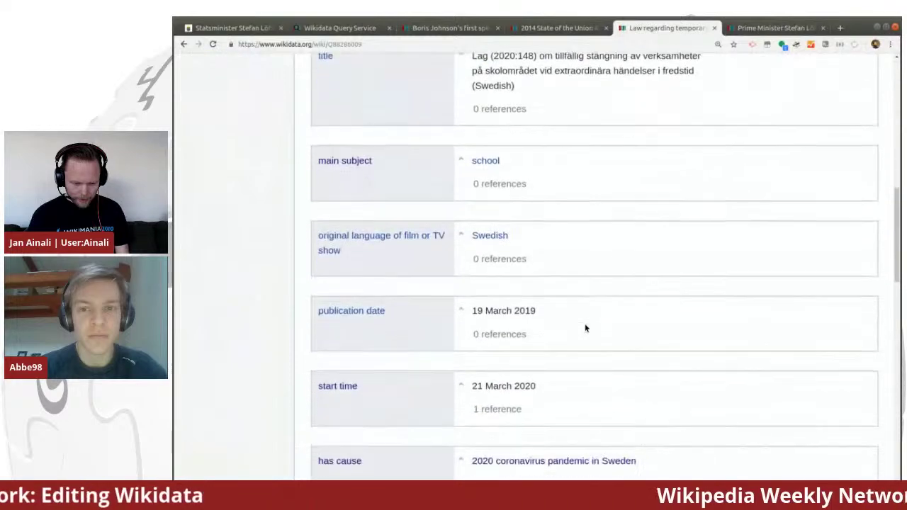
scroll(586, 328, "down", 1)
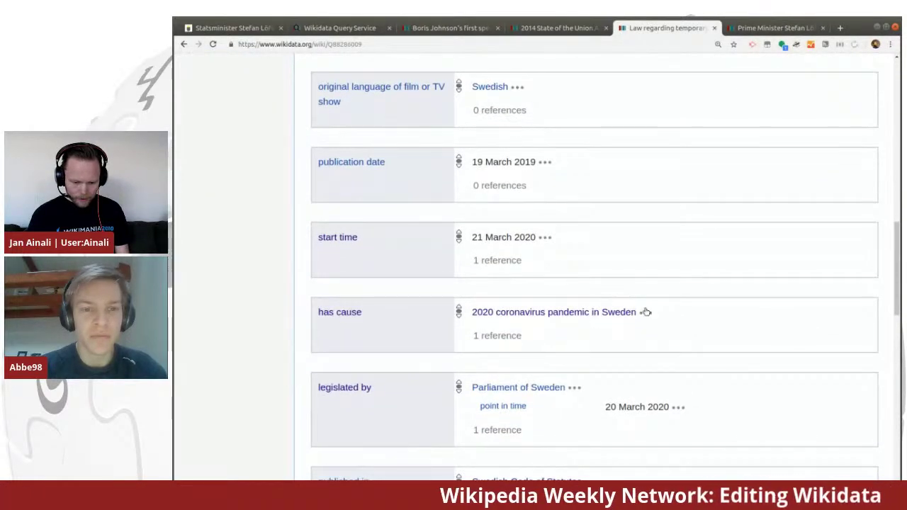
scroll(623, 310, "down", 2)
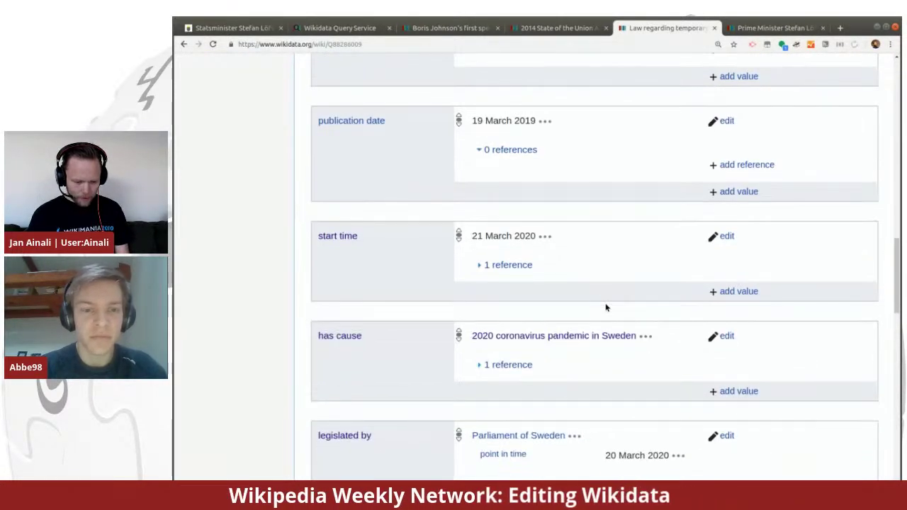
left_click(481, 342)
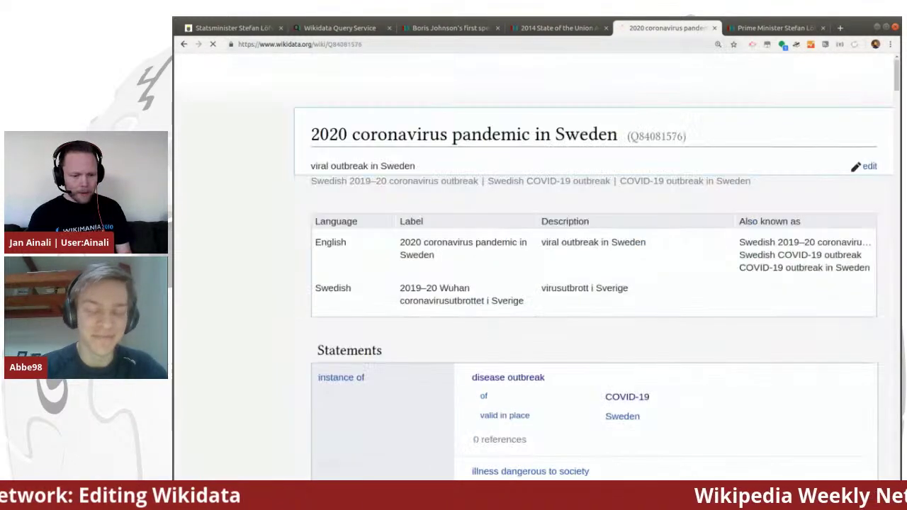
double_click(352, 44)
key("ctrl+c")
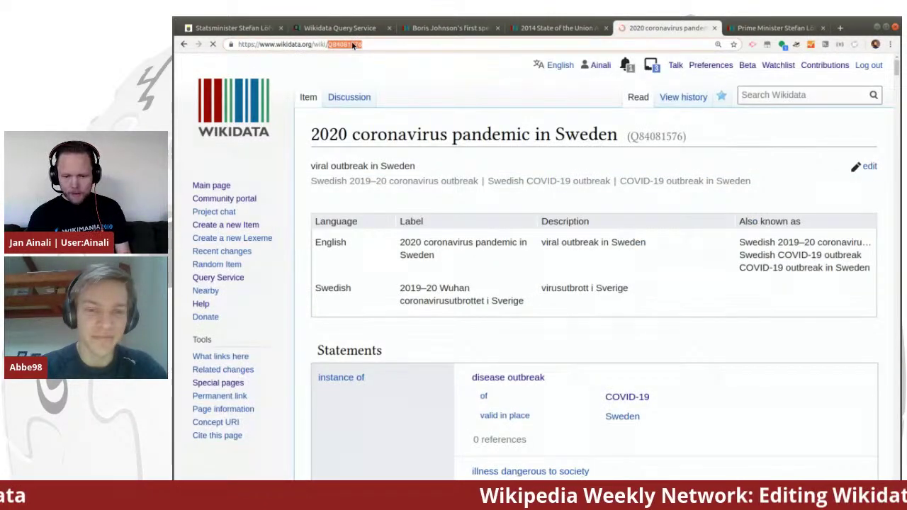
Step: Set the speech item's "has cause" value to Q84081576, "2020 coronavirus pandemic in Sweden", and publish the statement
key("ctrl+Tab")
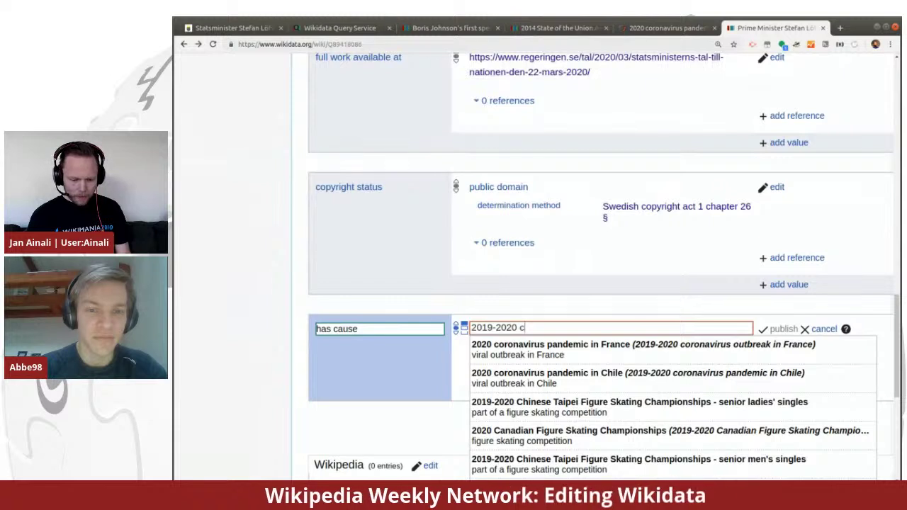
left_click_drag(525, 327, 428, 325)
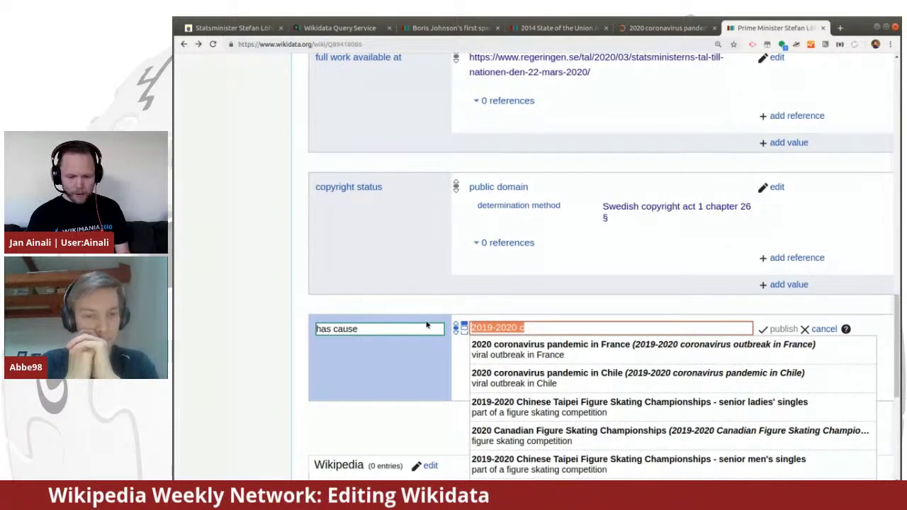
key("ctrl+v")
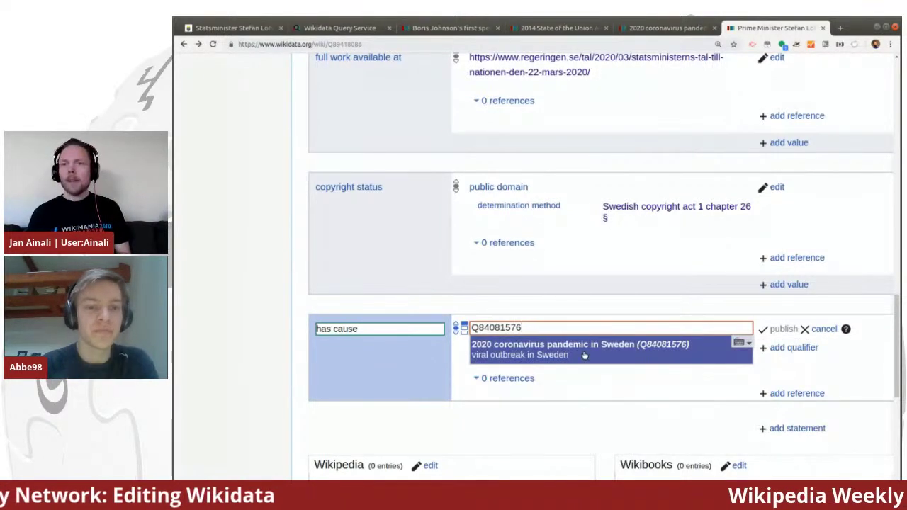
left_click(584, 355)
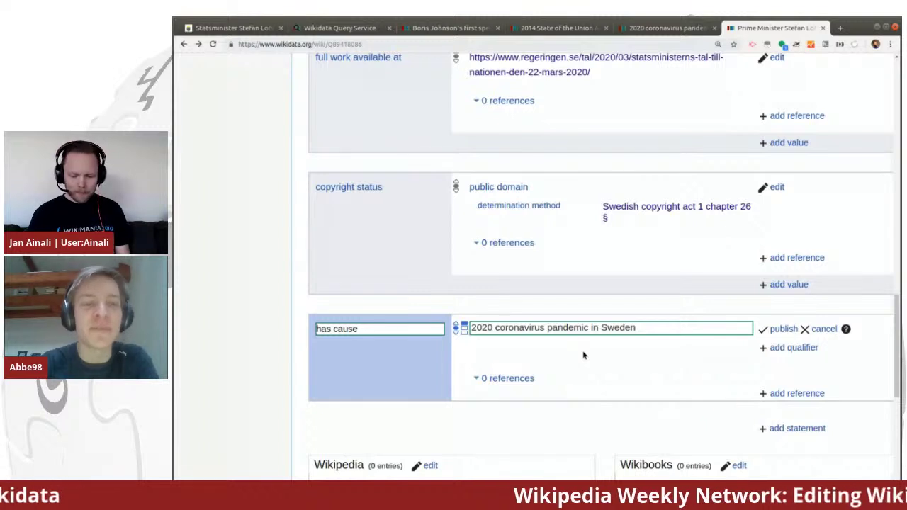
left_click(782, 330)
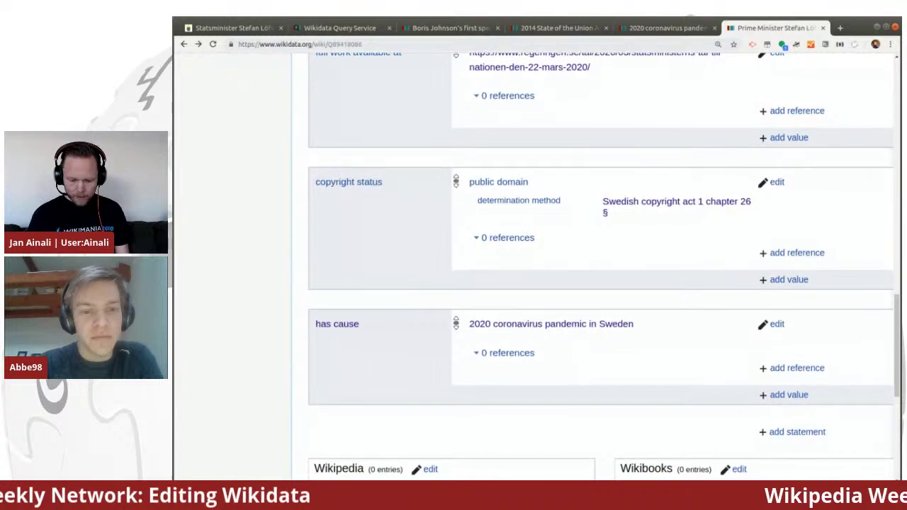
Step: Add a "main subject" statement with Q84081576, "2020 coronavirus pandemic in Sweden", to the speech item and publish it
left_click(775, 434)
scroll(644, 320, "down", 3)
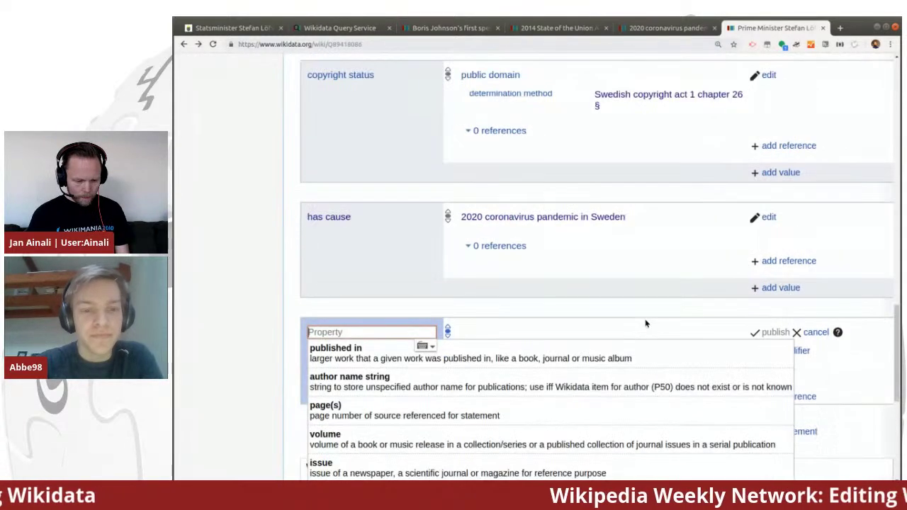
type("mai")
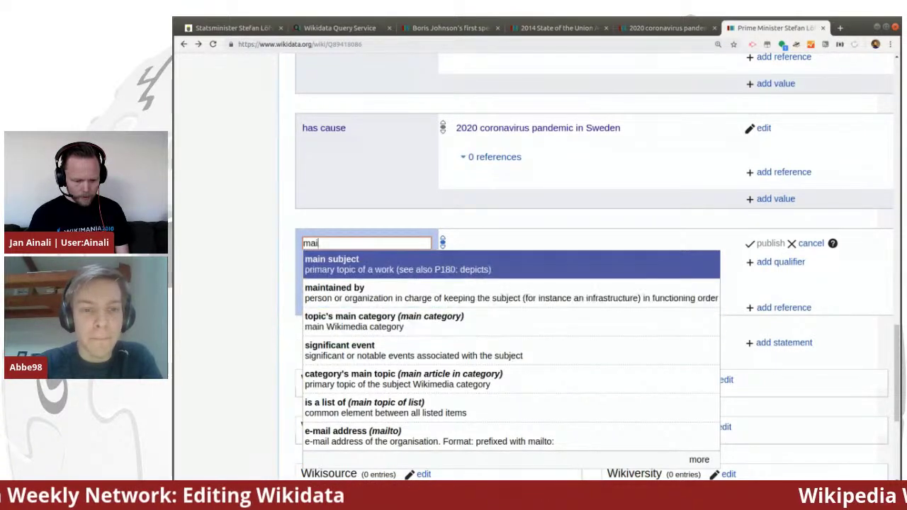
left_click(531, 273)
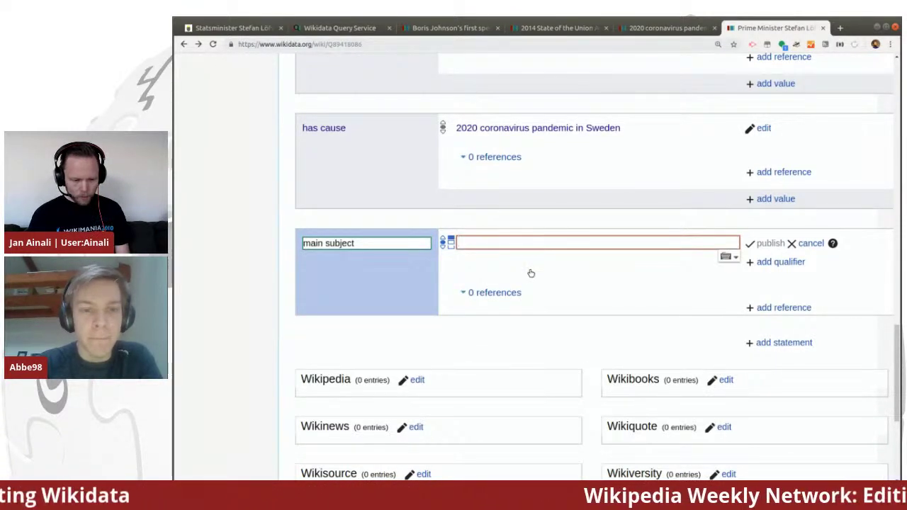
key("ctrl+v")
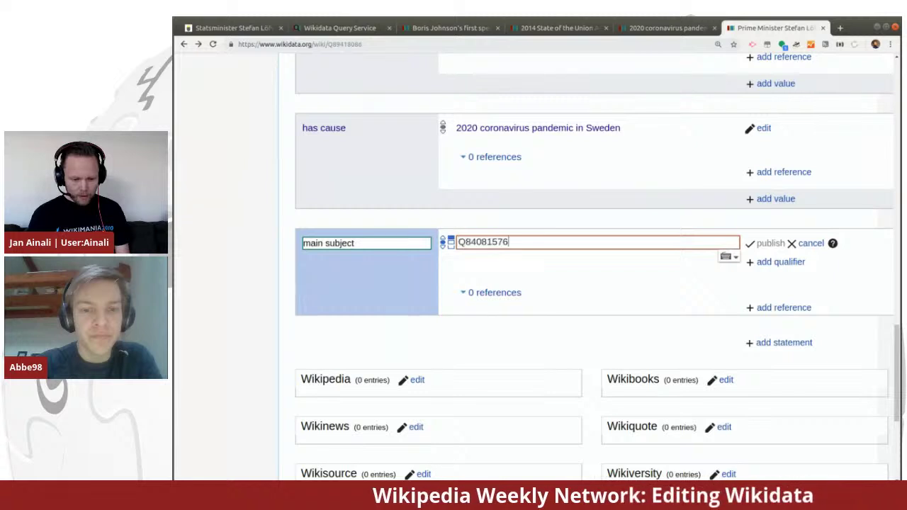
left_click(582, 269)
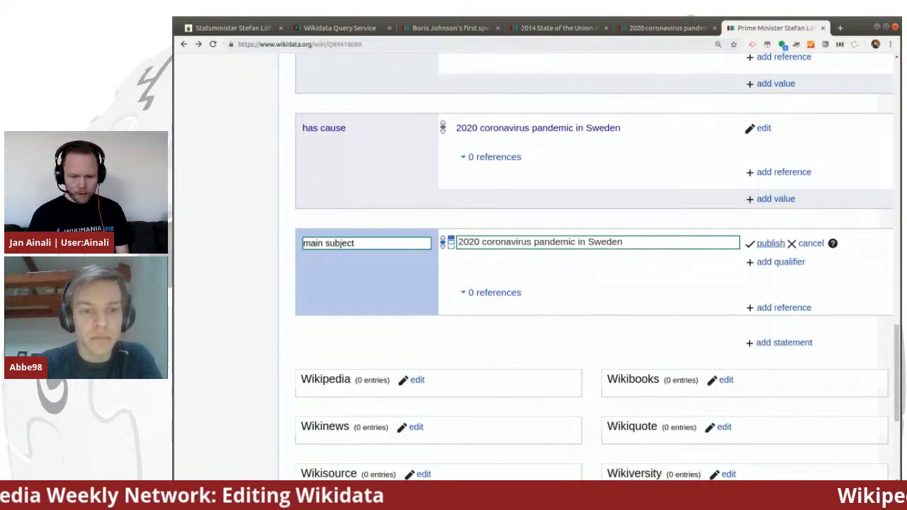
key("Return")
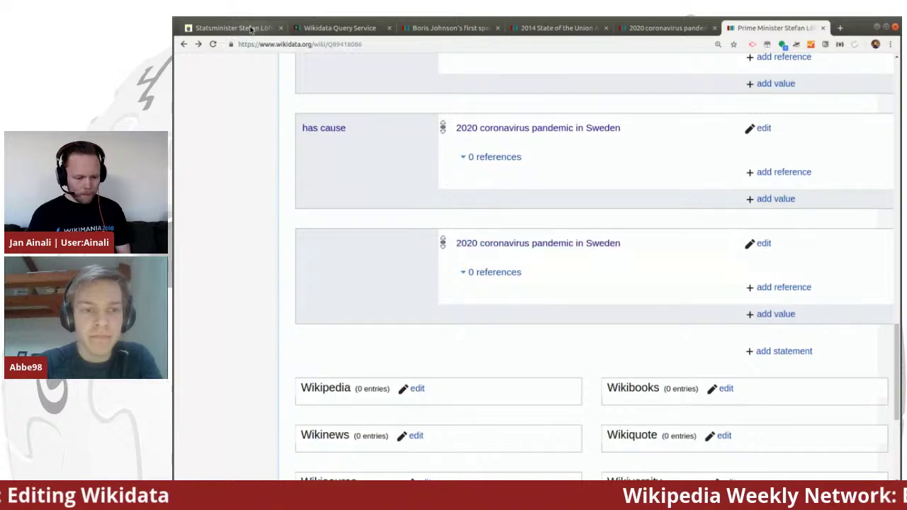
Step: Read through the transcript of the Prime Minister's speech on the regeringen.se page down to its closing lines
left_click(234, 27)
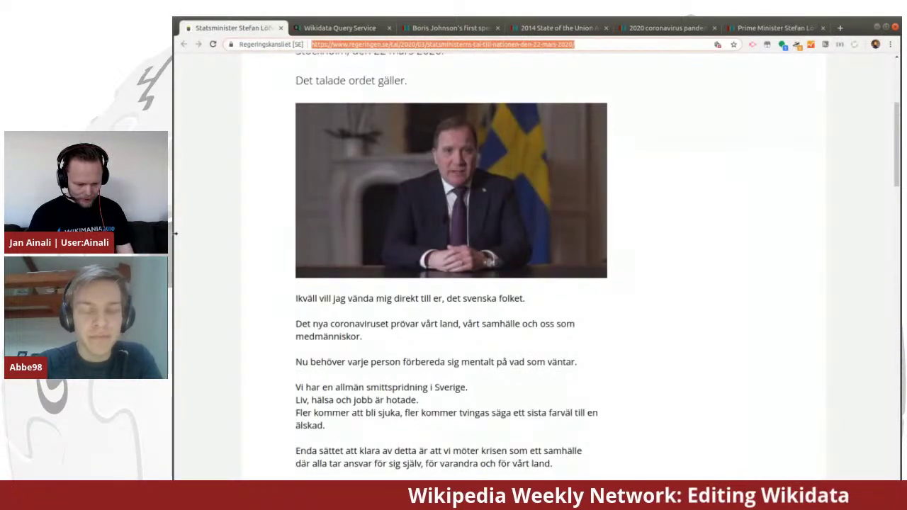
scroll(212, 286, "down", 5)
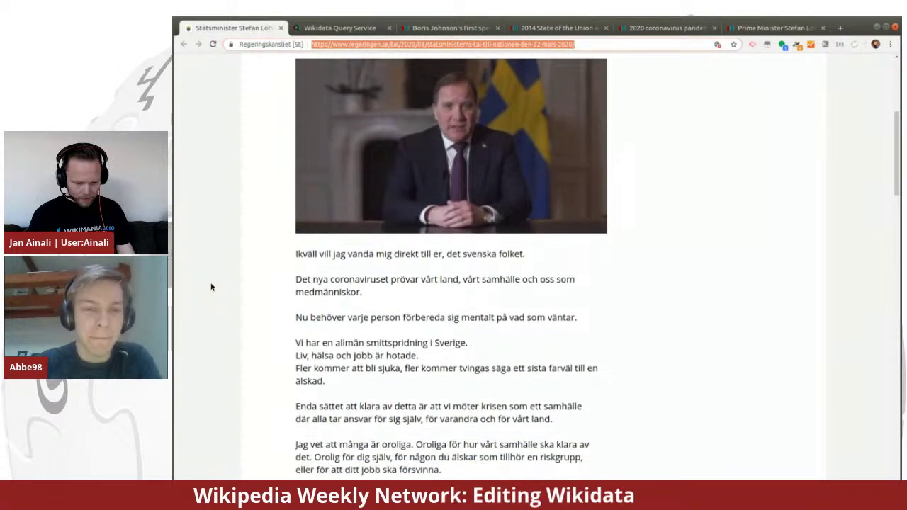
scroll(211, 287, "down", 5)
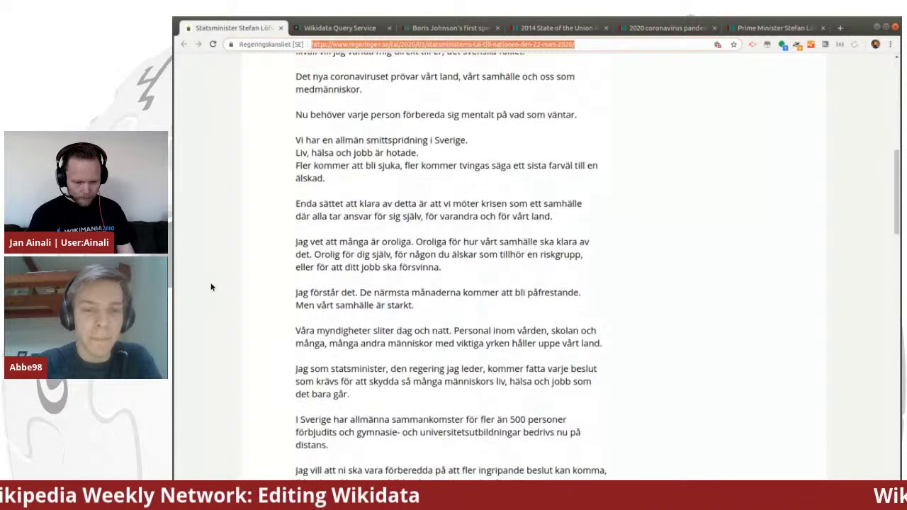
scroll(211, 287, "down", 5)
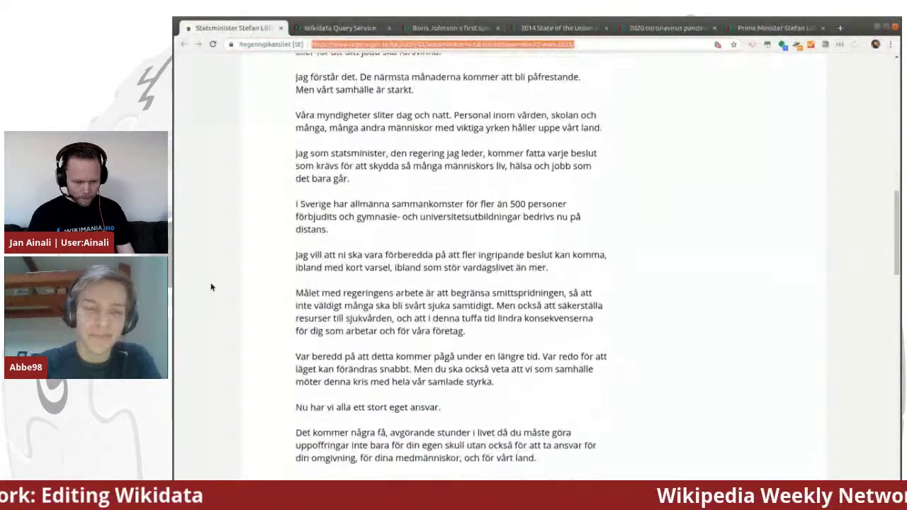
scroll(210, 287, "down", 3)
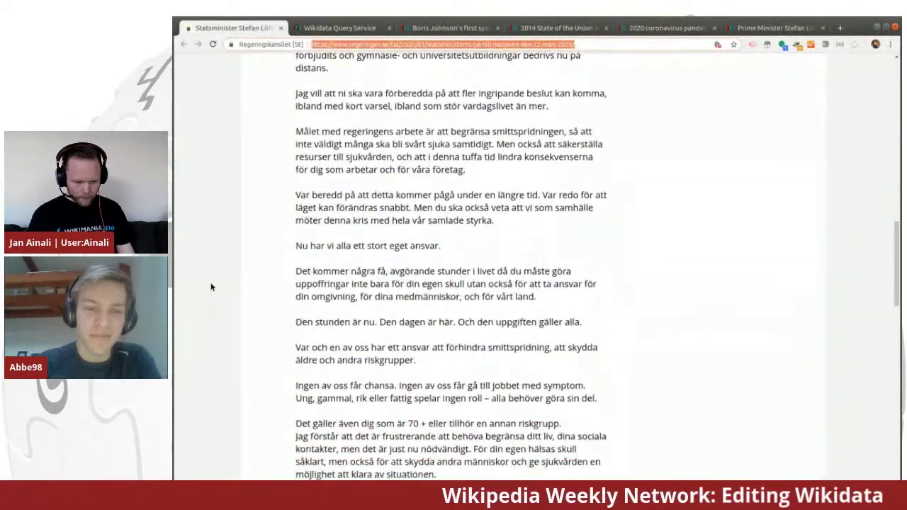
scroll(211, 287, "down", 3)
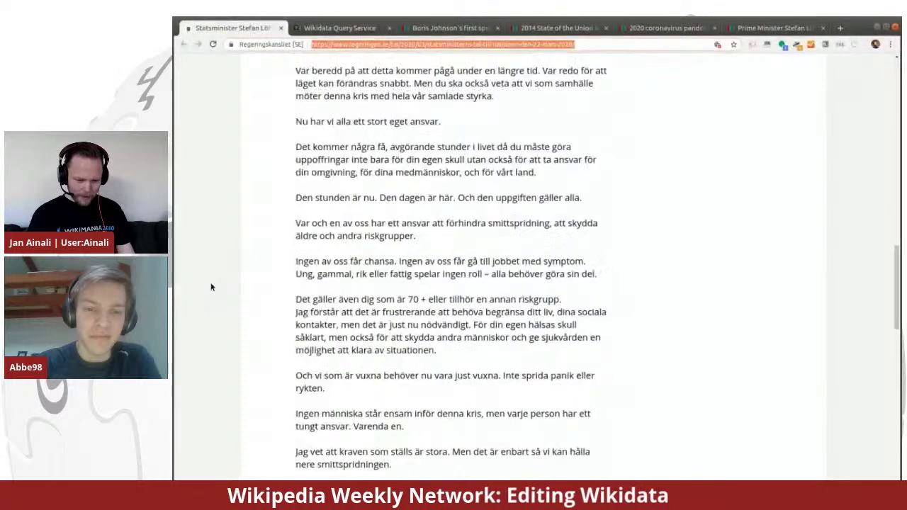
scroll(211, 287, "down", 5)
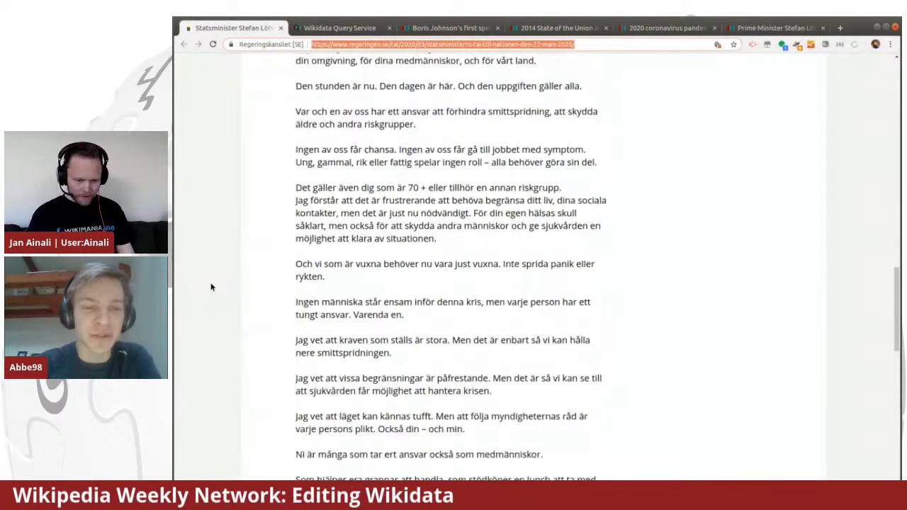
scroll(211, 287, "down", 4)
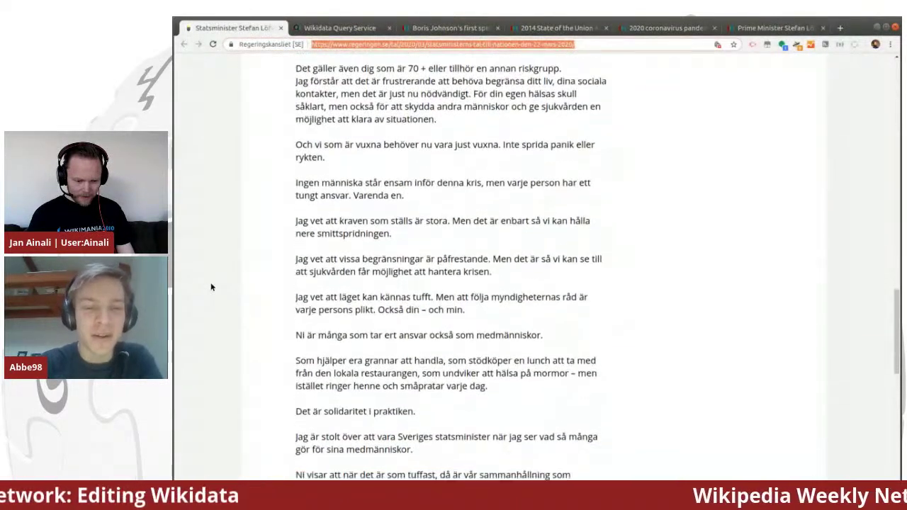
scroll(210, 287, "down", 2)
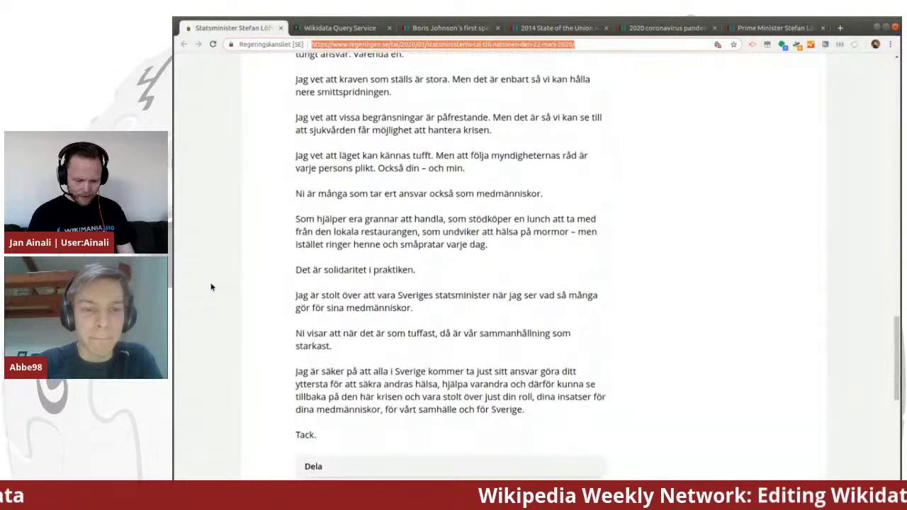
scroll(211, 287, "down", 1)
scroll(210, 287, "up", 2)
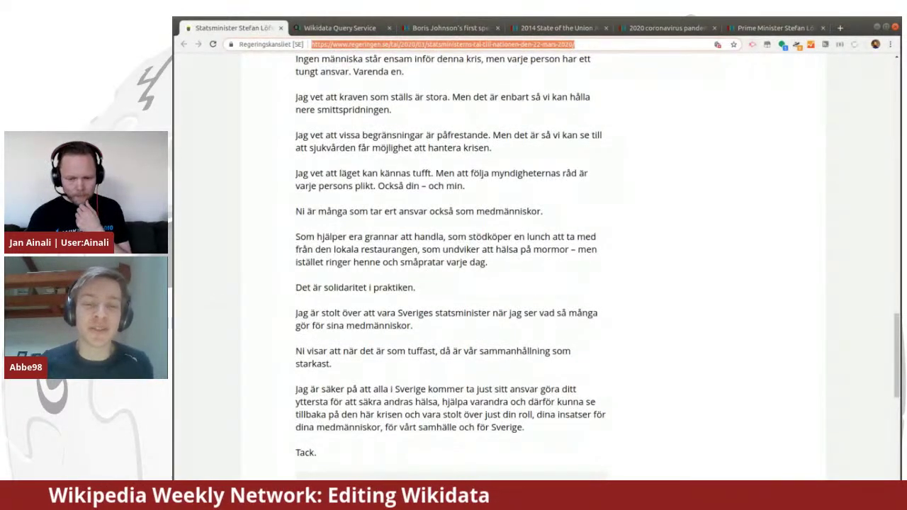
Step: Review the statements on the speech's Wikidata item, from "instance of" to "main subject", and check their references
left_click(748, 32)
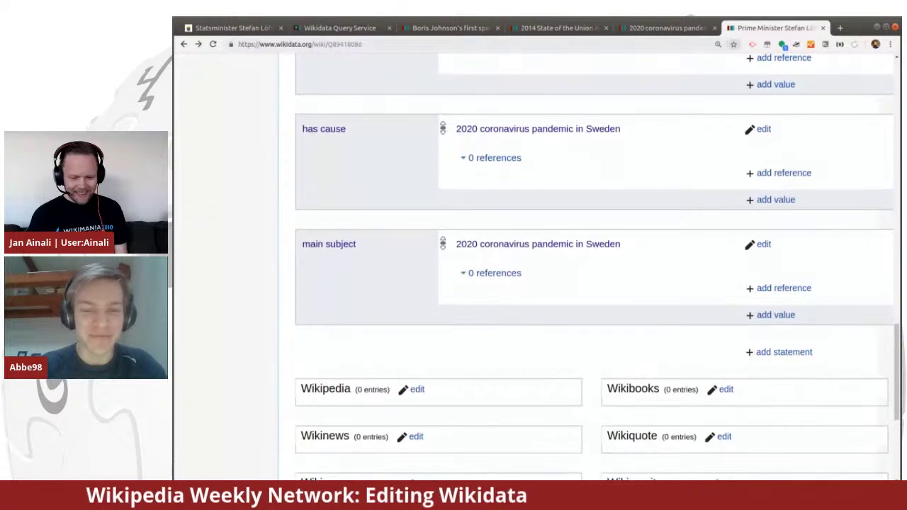
scroll(632, 272, "up", 4)
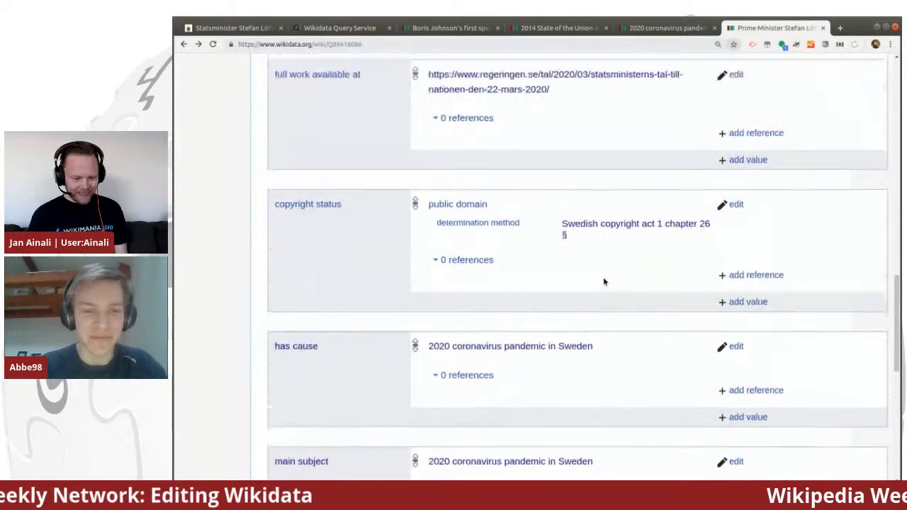
scroll(604, 282, "up", 6)
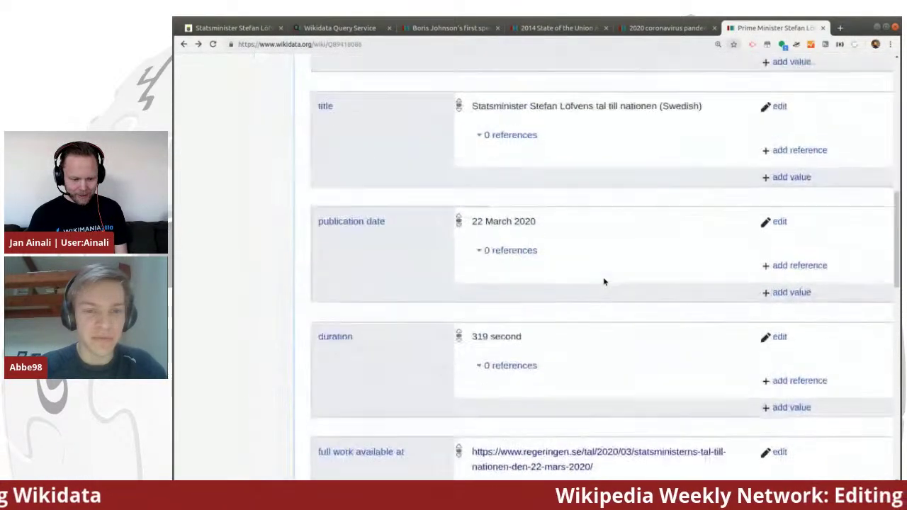
scroll(604, 282, "up", 5)
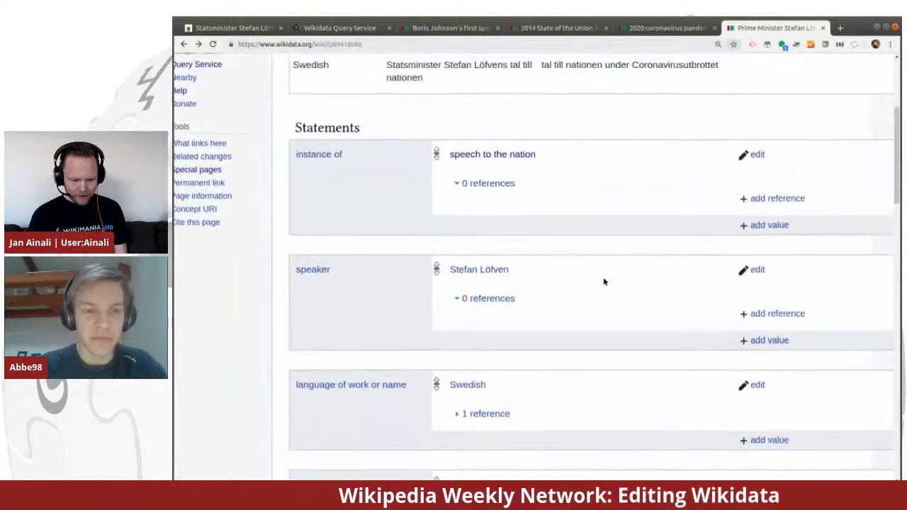
scroll(604, 282, "down", 6)
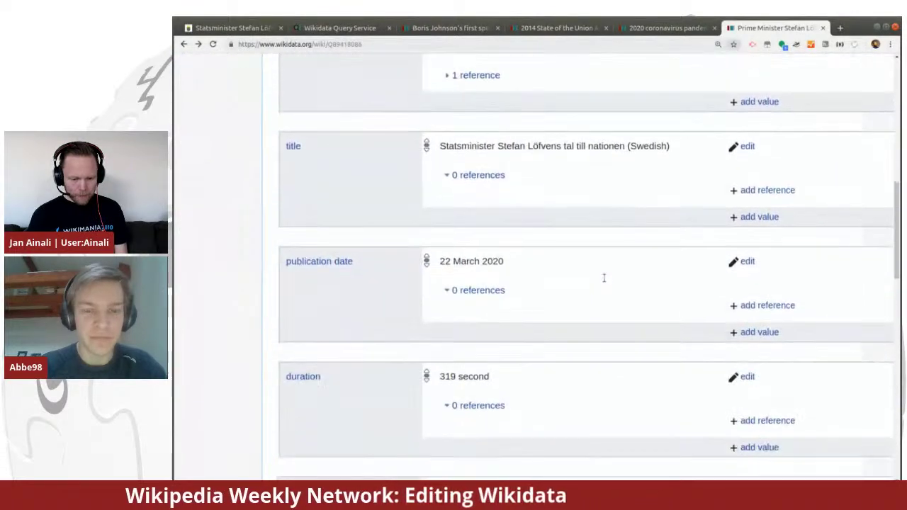
scroll(604, 282, "down", 6)
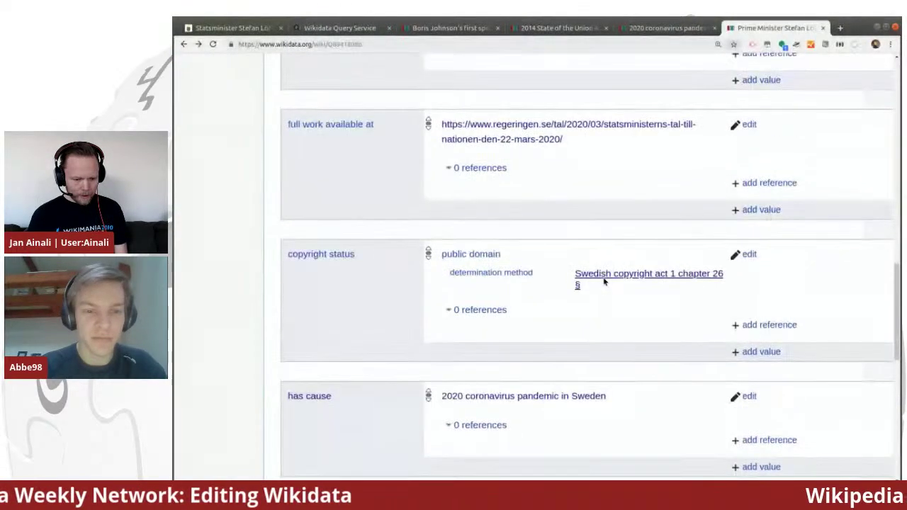
scroll(604, 282, "down", 2)
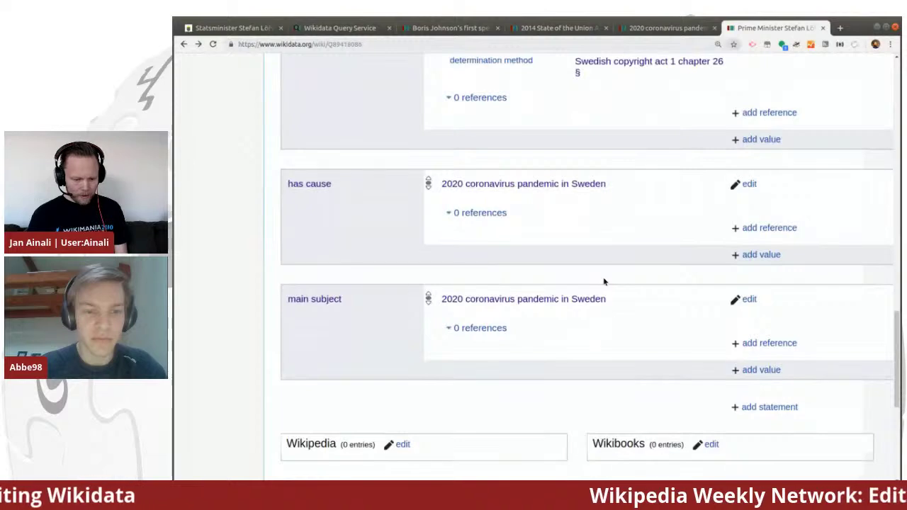
scroll(604, 282, "up", 1)
scroll(604, 282, "up", 5)
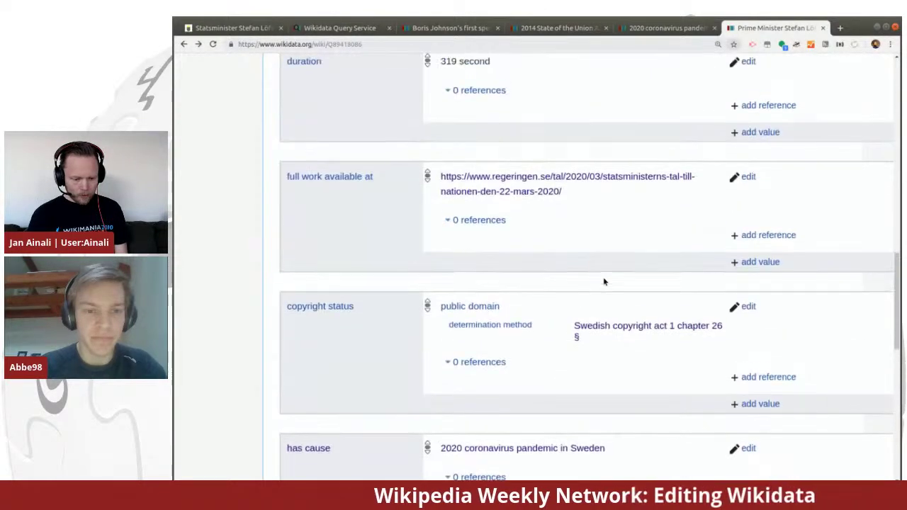
scroll(604, 282, "up", 1)
scroll(604, 282, "down", 1)
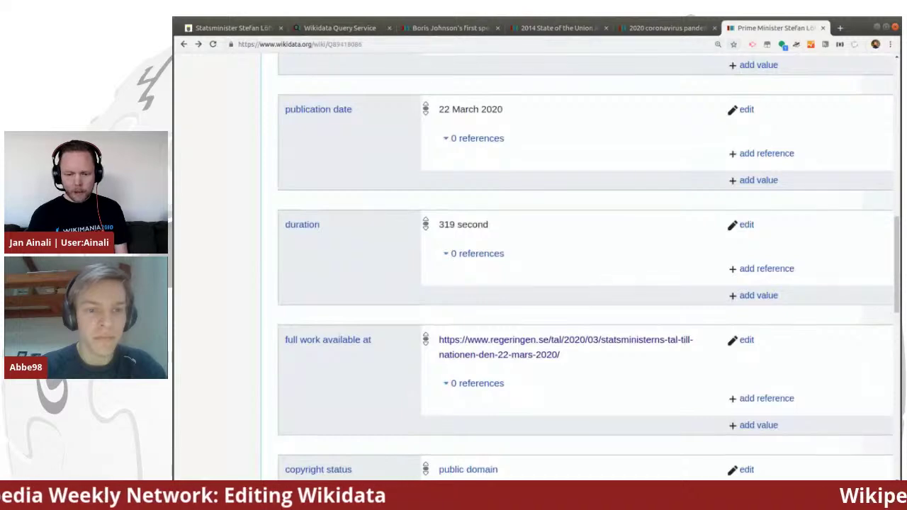
Step: Open the Wayback Machine at web.archive.org in a new tab and fetch the regeringen.se address of the speech
left_click(842, 27)
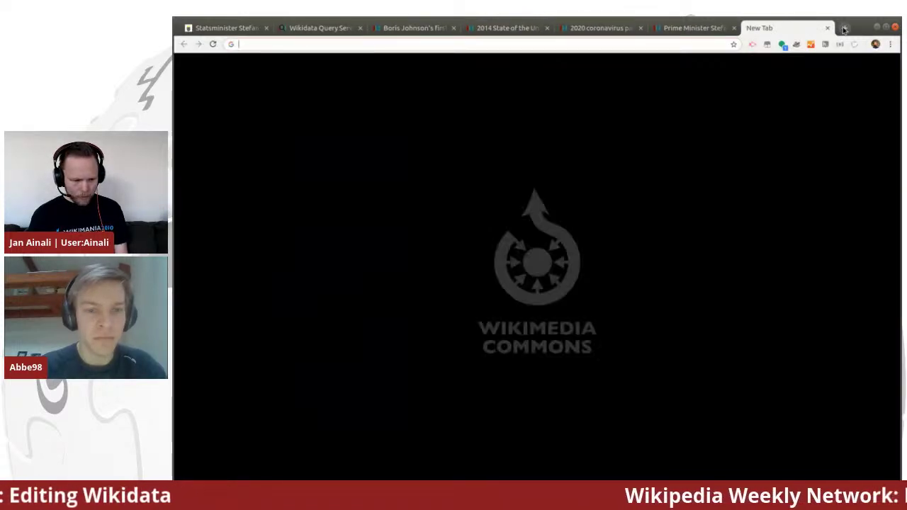
type("w")
key("Return")
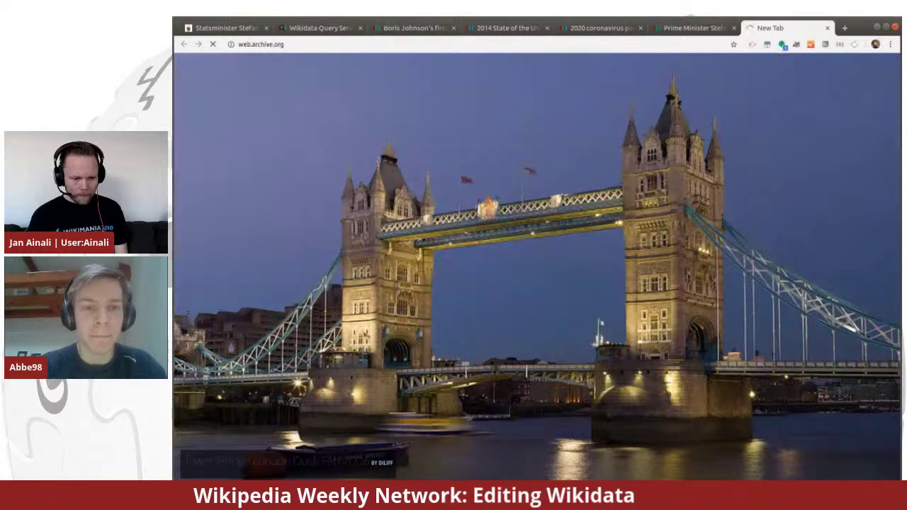
left_click(224, 28)
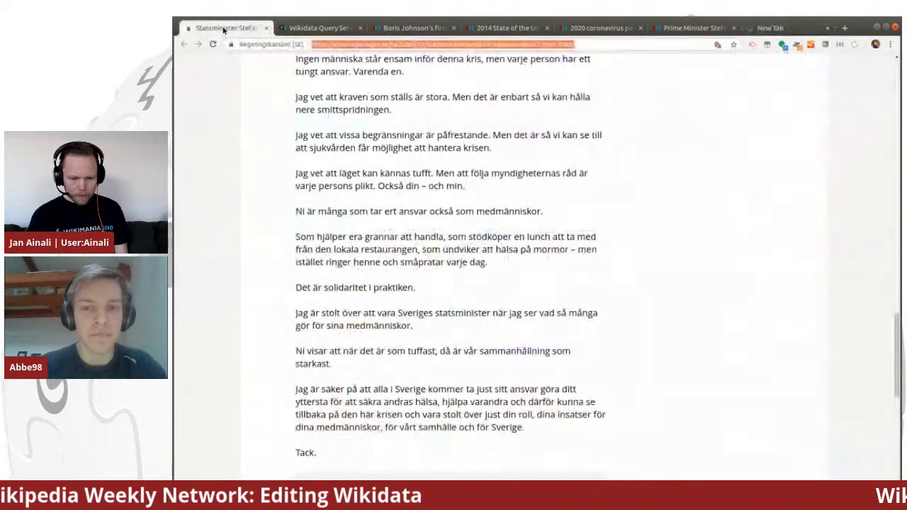
left_click(777, 28)
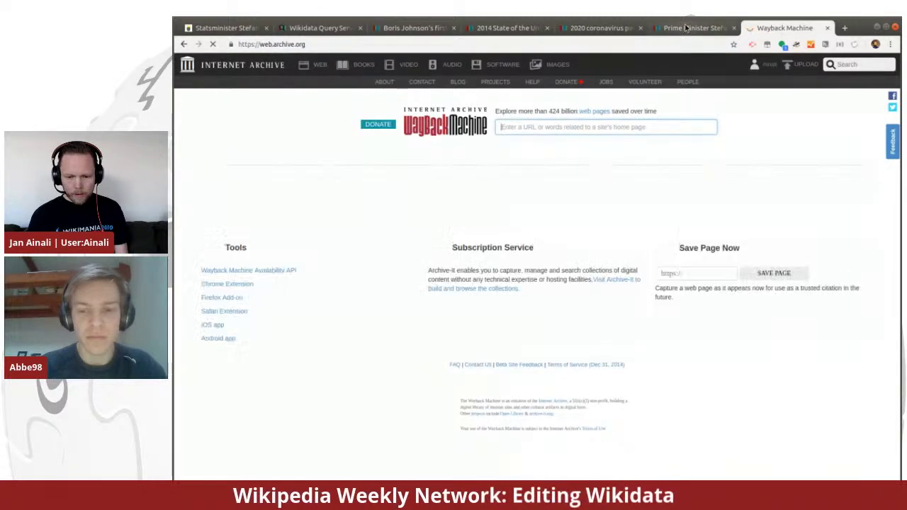
left_click(686, 28)
scroll(664, 181, "down", 1)
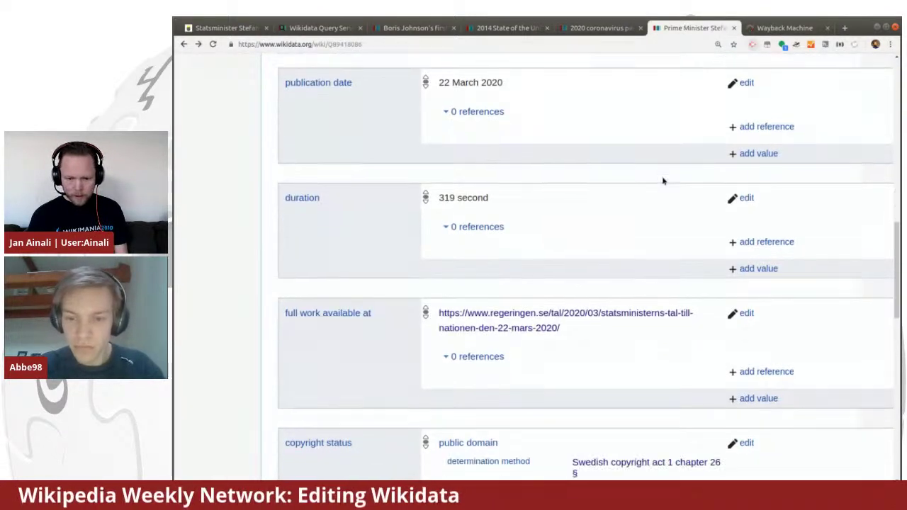
scroll(664, 181, "down", 5)
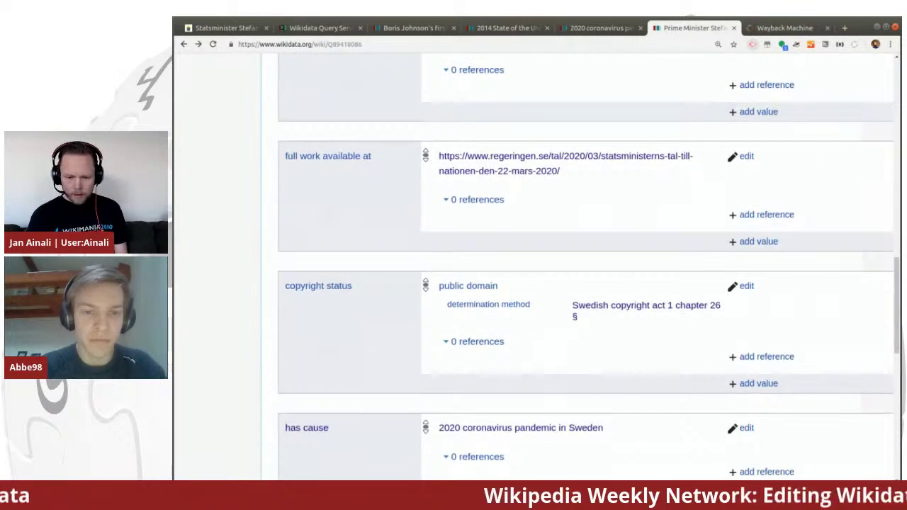
key("ctrl+Tab")
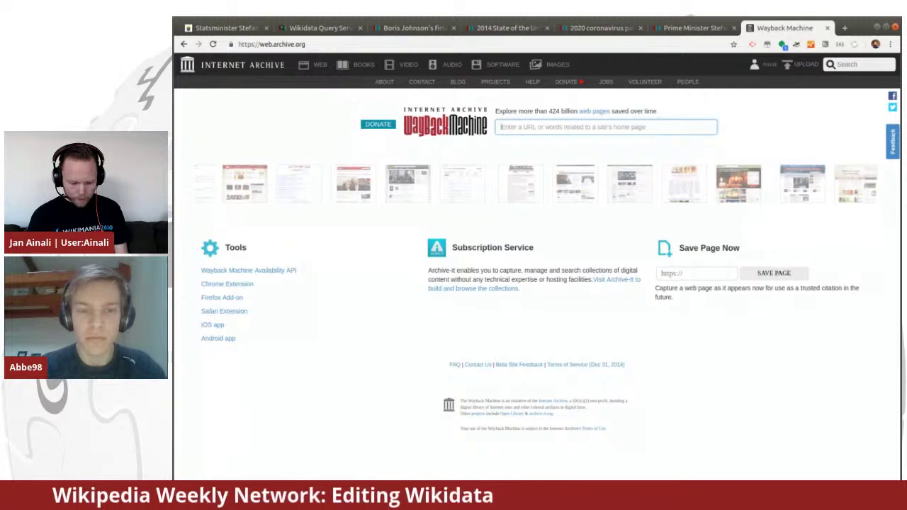
left_click(684, 273)
type("https://www.regeringen.se/tal/2020/03/statsministerns-tal-till-nationen-den-22-mars-2020/")
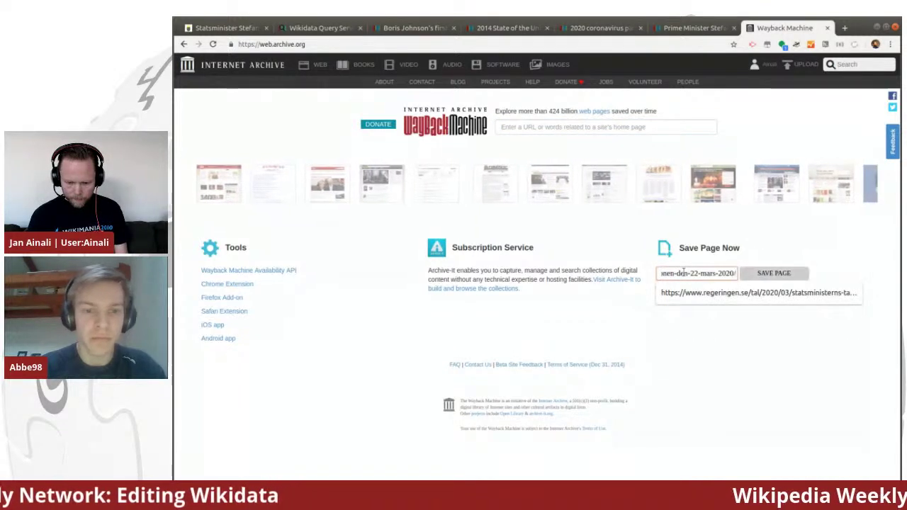
left_click(789, 274)
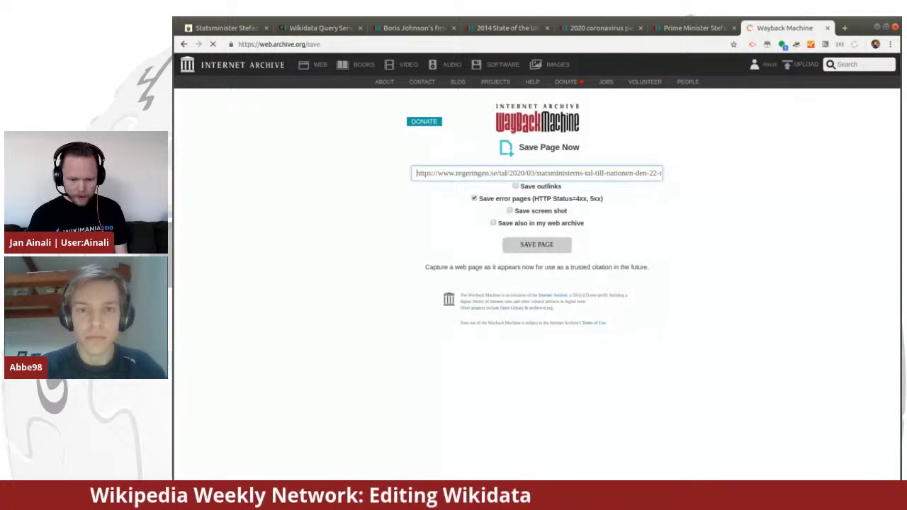
left_click(538, 246)
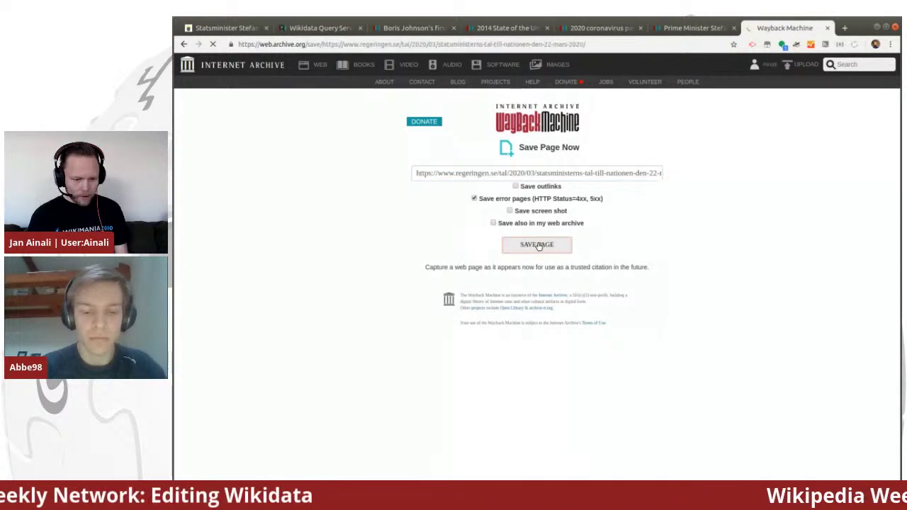
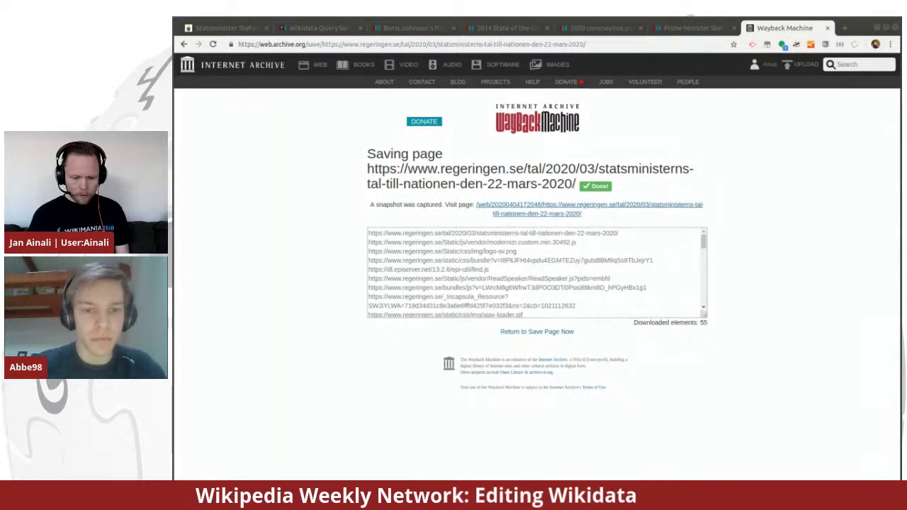
Step: Return to the speech's Wikidata item and expand the reference of the "language of work or name" statement
key("alt+Tab")
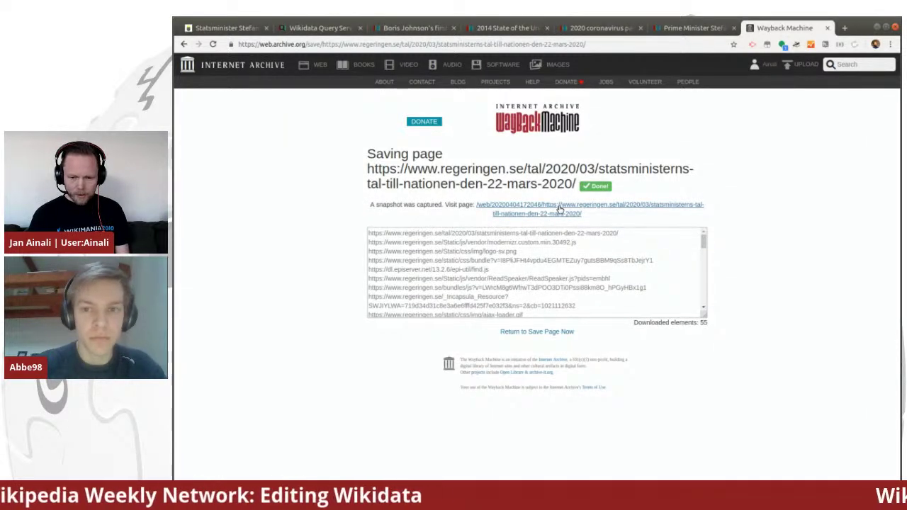
left_click(673, 27)
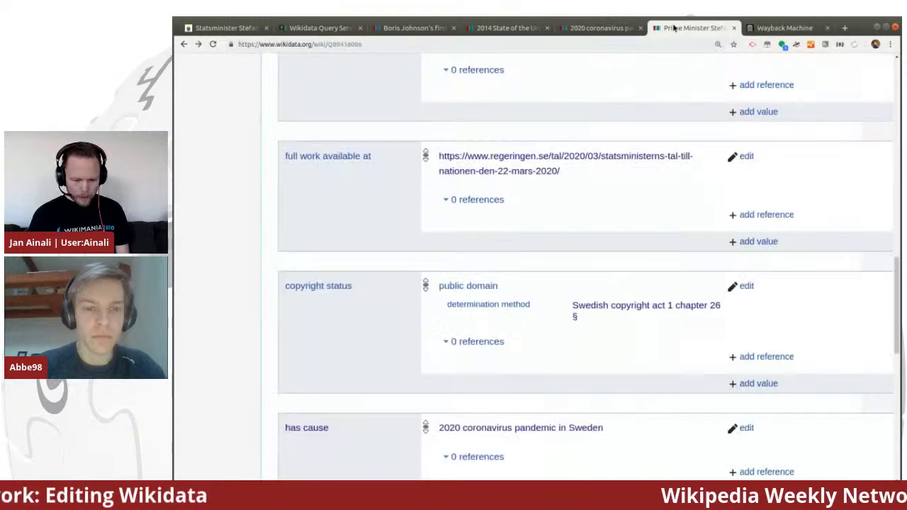
scroll(616, 243, "up", 2)
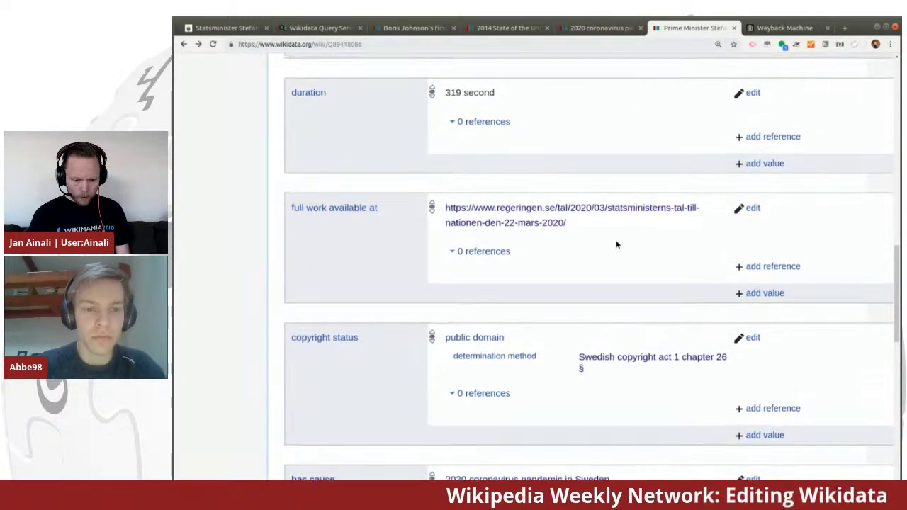
scroll(616, 245, "up", 6)
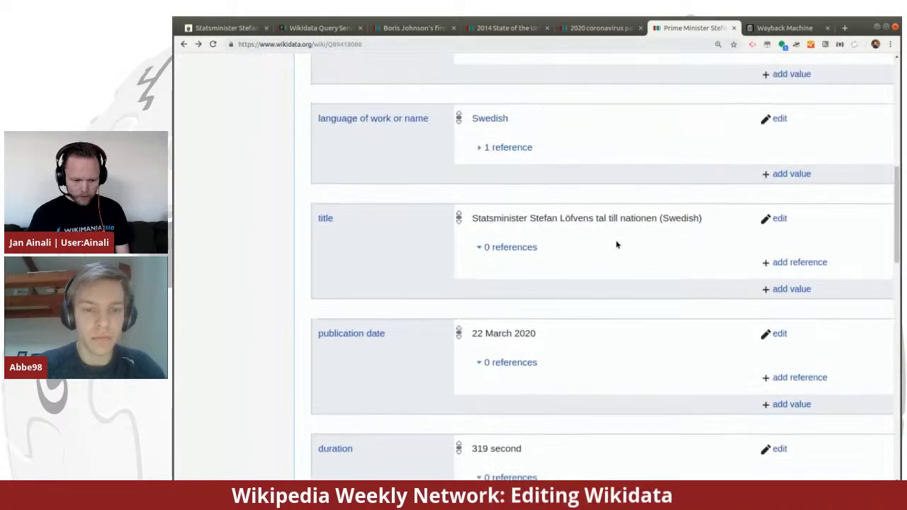
left_click(515, 251)
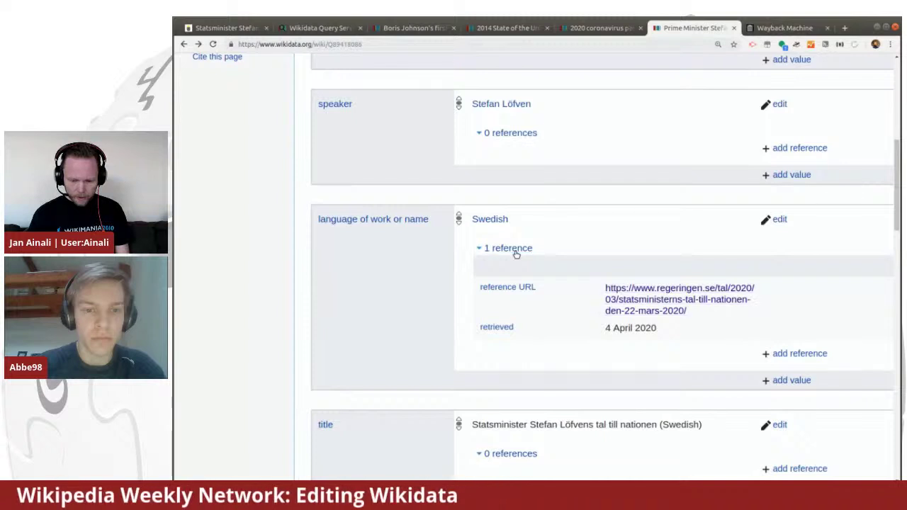
left_click(790, 355)
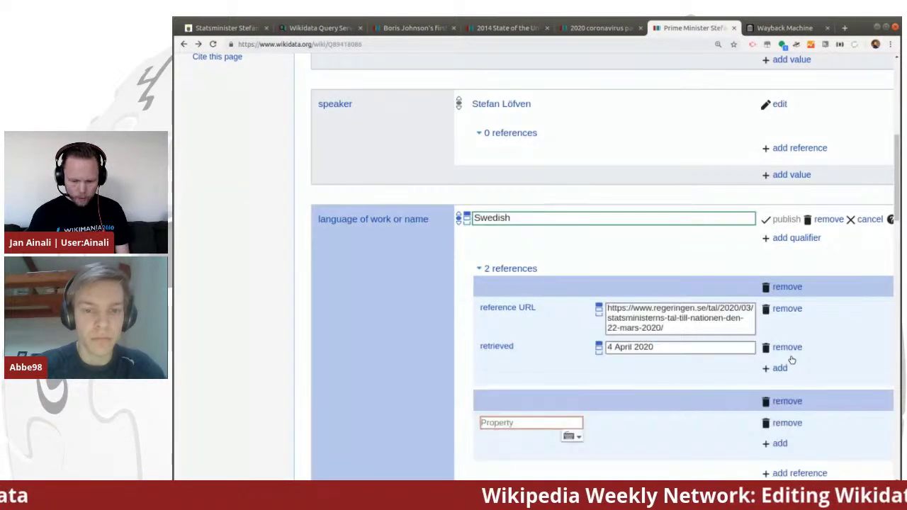
left_click(781, 402)
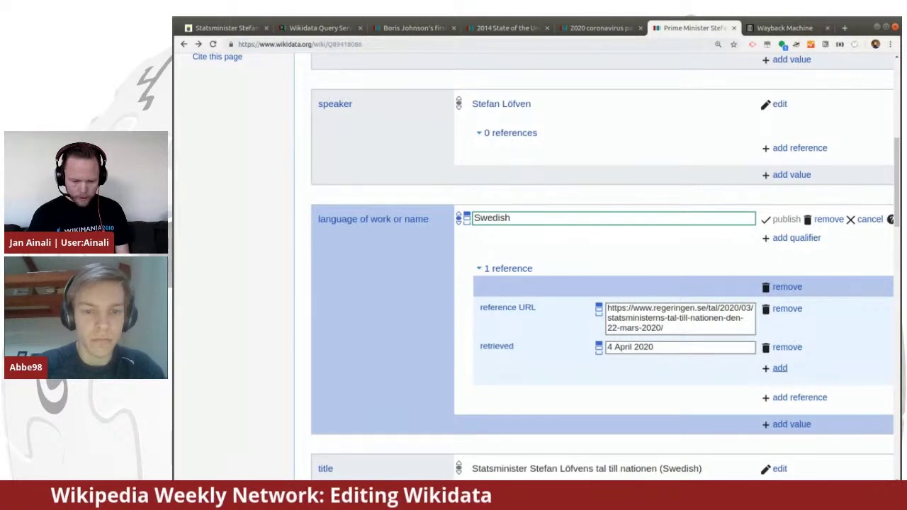
left_click(777, 369)
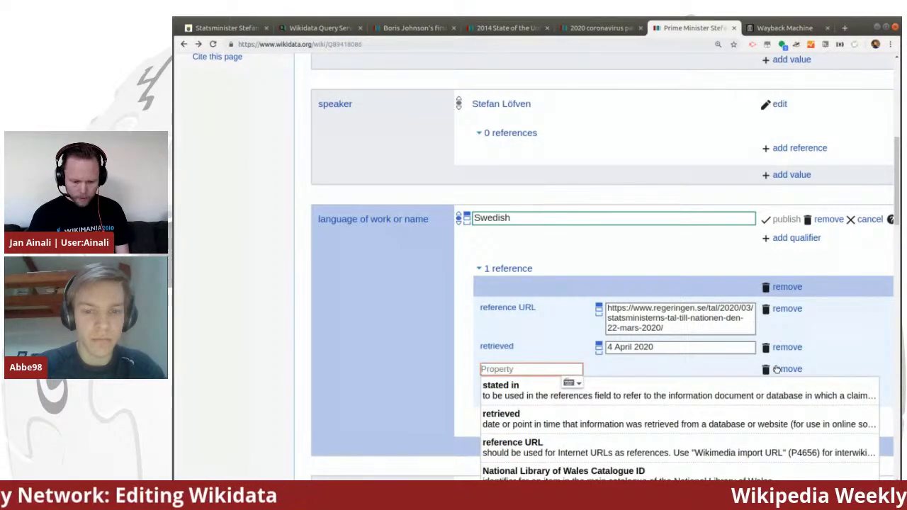
scroll(441, 277, "down", 2)
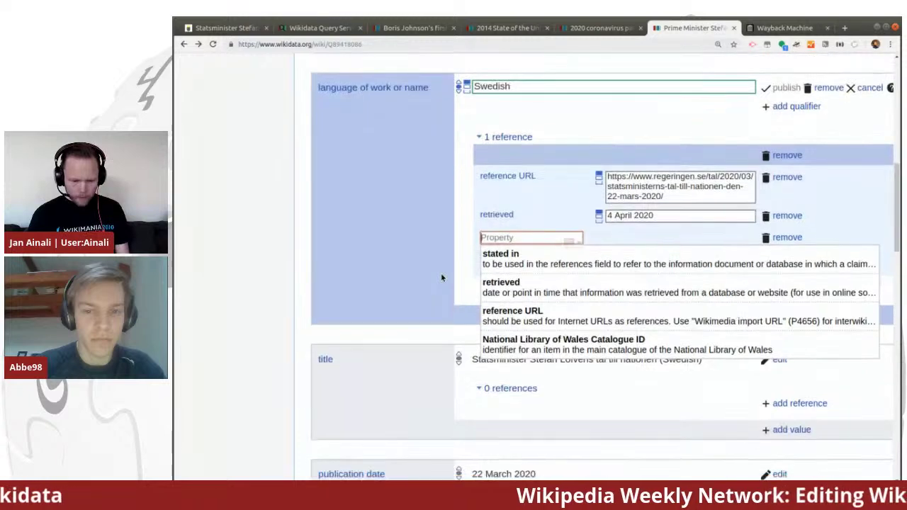
type("ar")
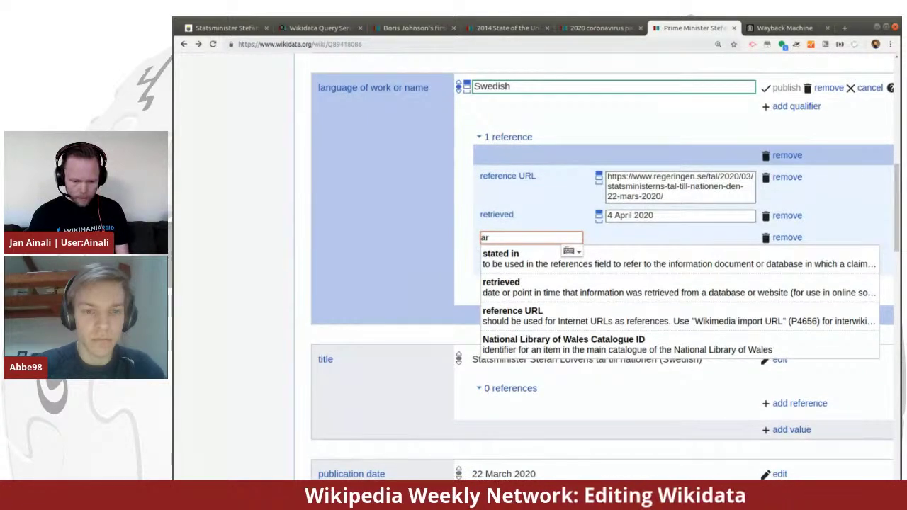
type("c")
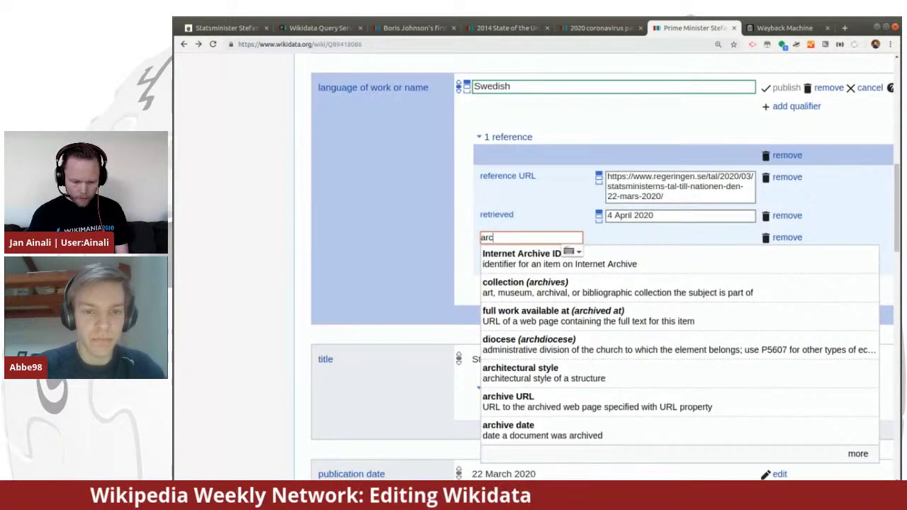
left_click(553, 407)
key("ctrl+v")
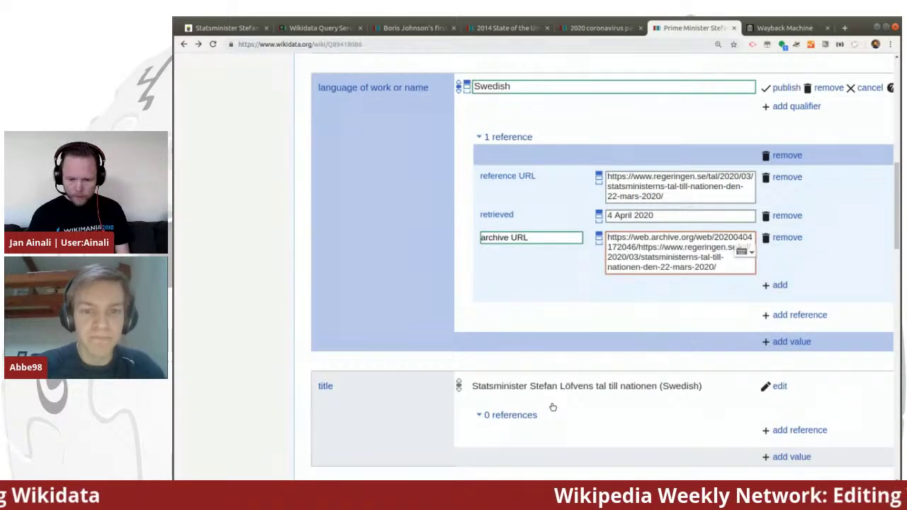
left_click(785, 88)
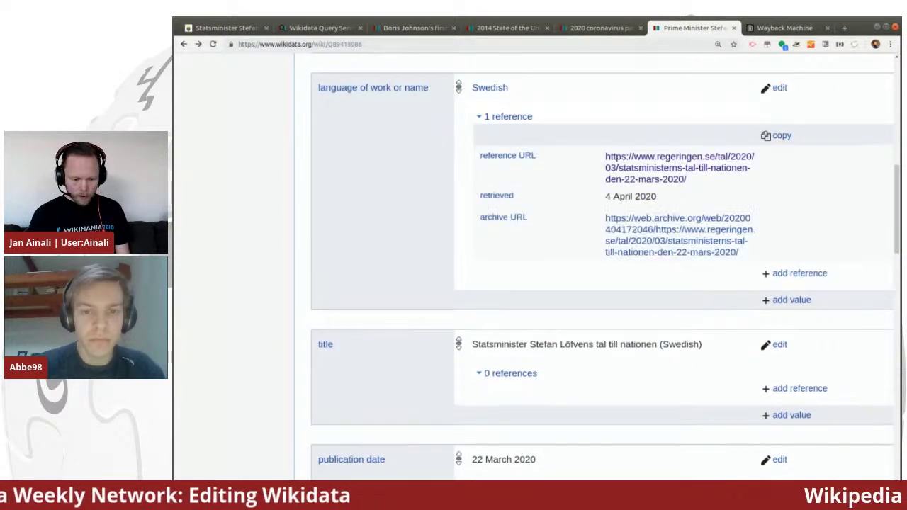
Step: Review the speech item's label, description and statements down to "full work available at" for missing information
scroll(374, 183, "up", 4)
scroll(373, 184, "up", 3)
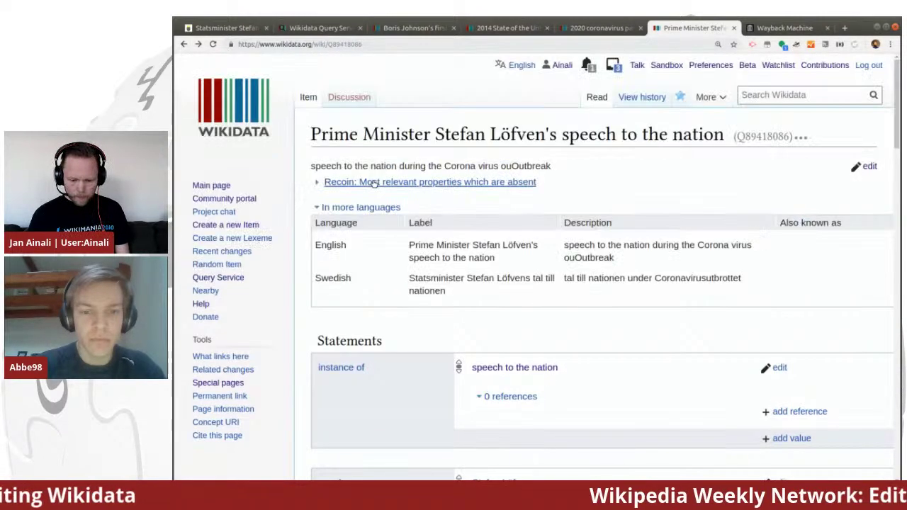
scroll(372, 248, "down", 1)
scroll(371, 248, "down", 9)
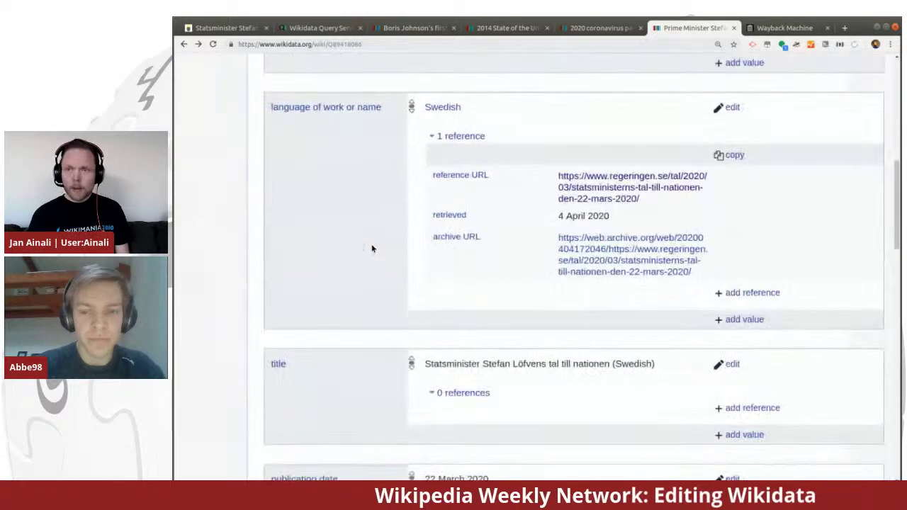
scroll(371, 248, "down", 1)
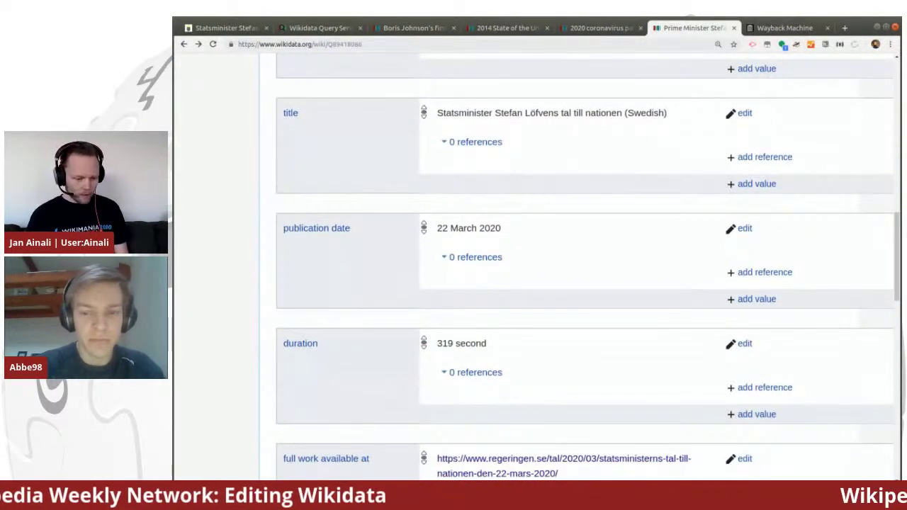
scroll(371, 248, "down", 1)
scroll(371, 244, "down", 2)
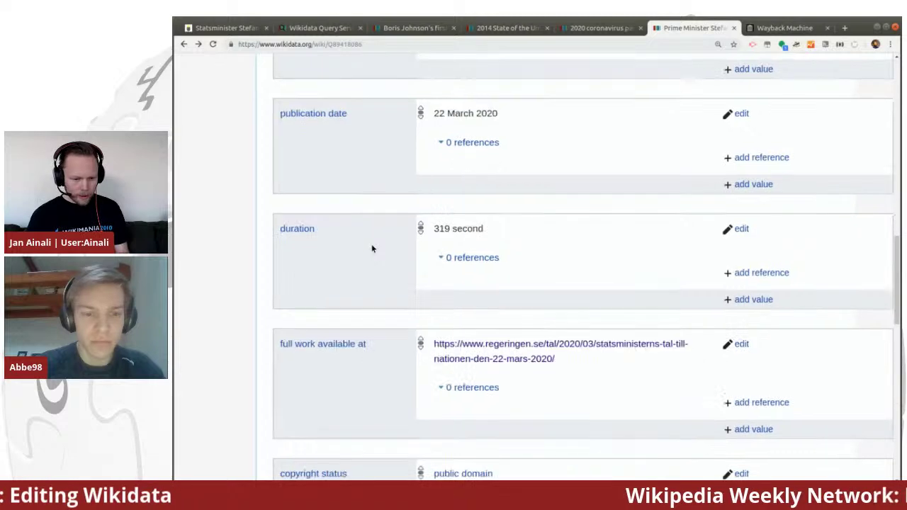
Step: Examine the statements on the 2014 State of the Union Address and Boris Johnson speech items for properties the speech item lacks
left_click(491, 28)
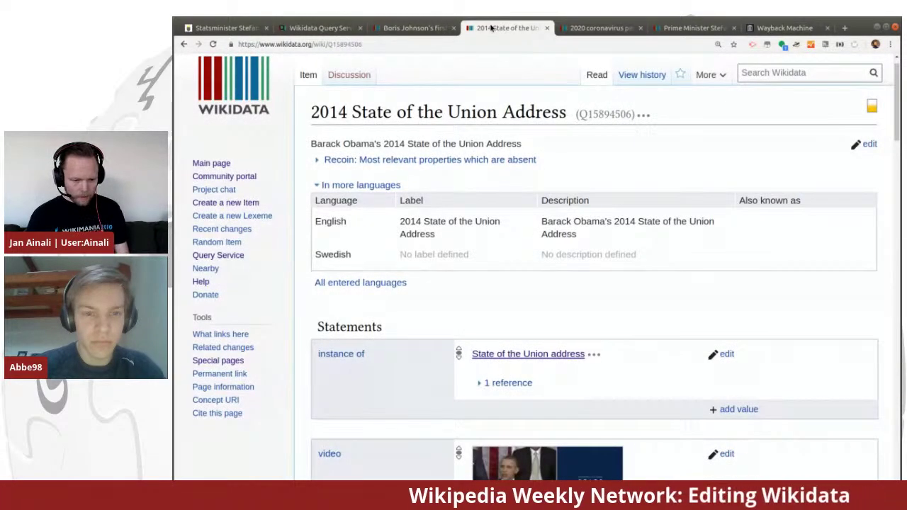
scroll(480, 226, "down", 1)
scroll(481, 226, "down", 4)
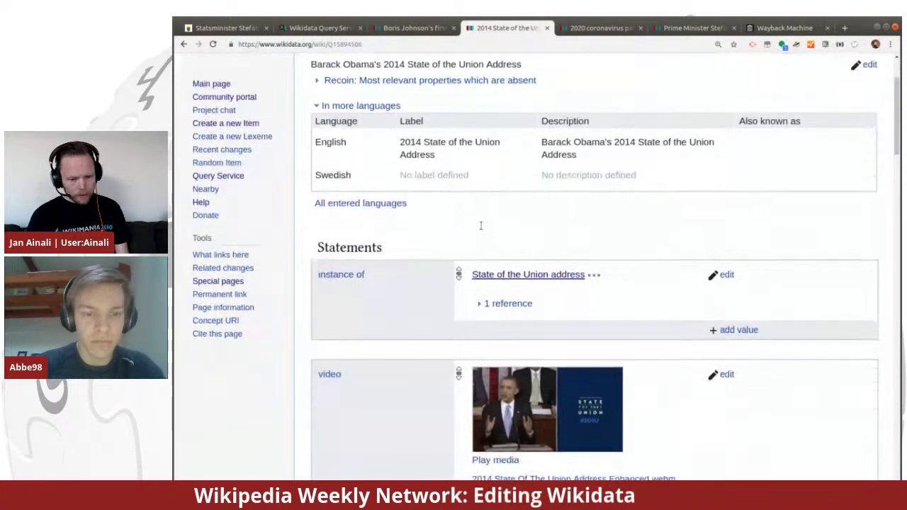
scroll(480, 230, "down", 3)
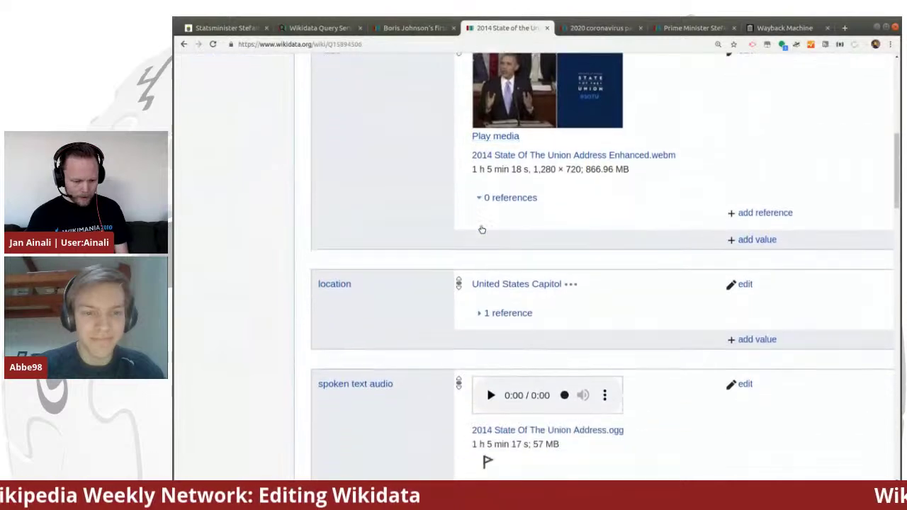
scroll(481, 227, "down", 7)
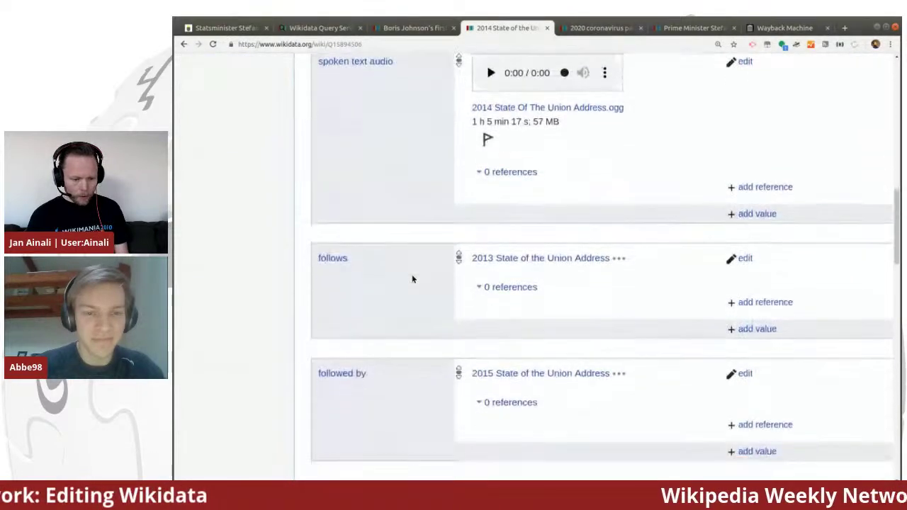
scroll(411, 278, "down", 4)
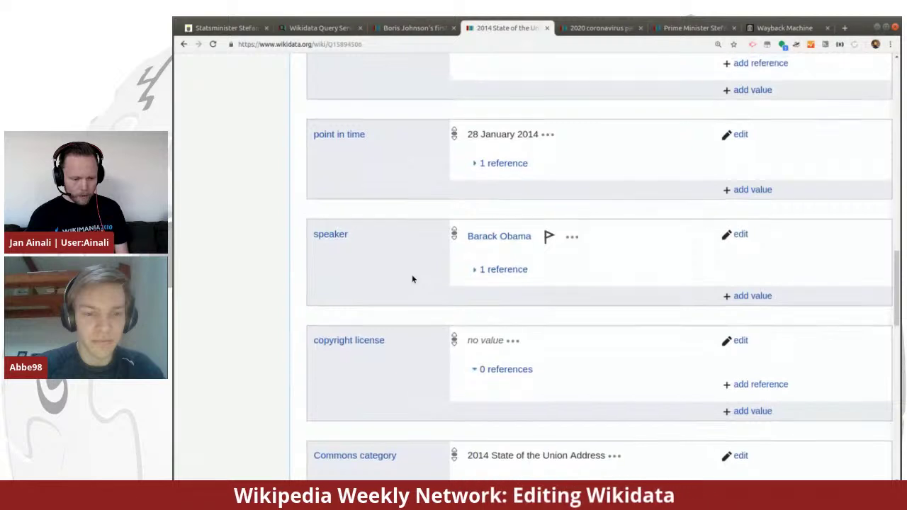
scroll(412, 279, "up", 2)
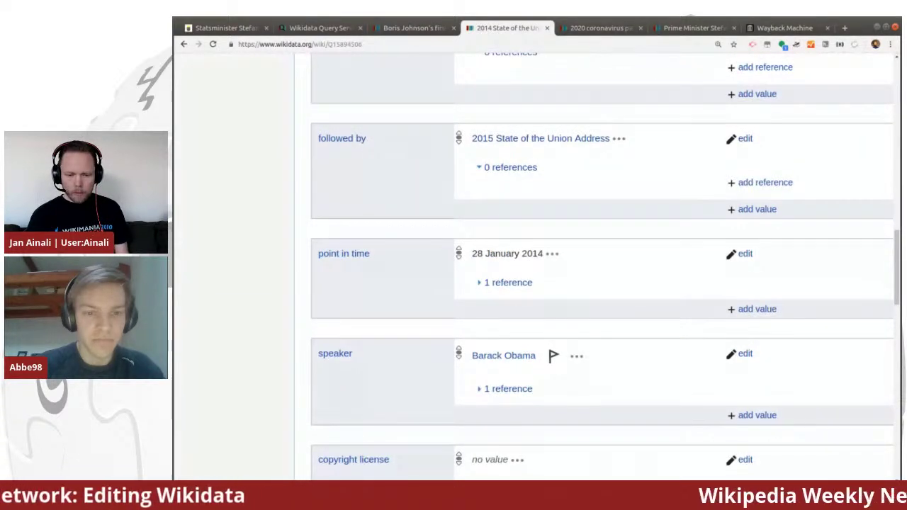
left_click(679, 30)
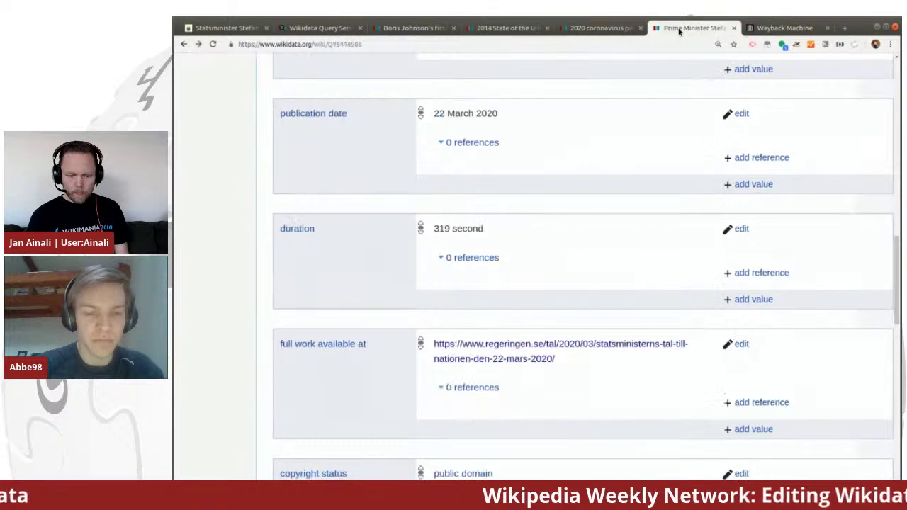
left_click(414, 28)
scroll(385, 217, "up", 3)
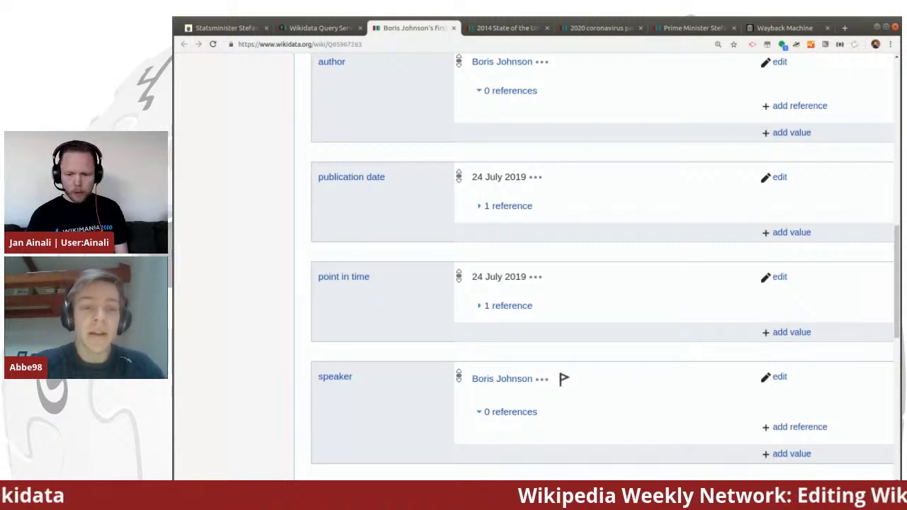
Step: Add a "point in time" statement with the date 2020-03-22 to Prime Minister Stefan Löfven's speech item and publish it
left_click(694, 28)
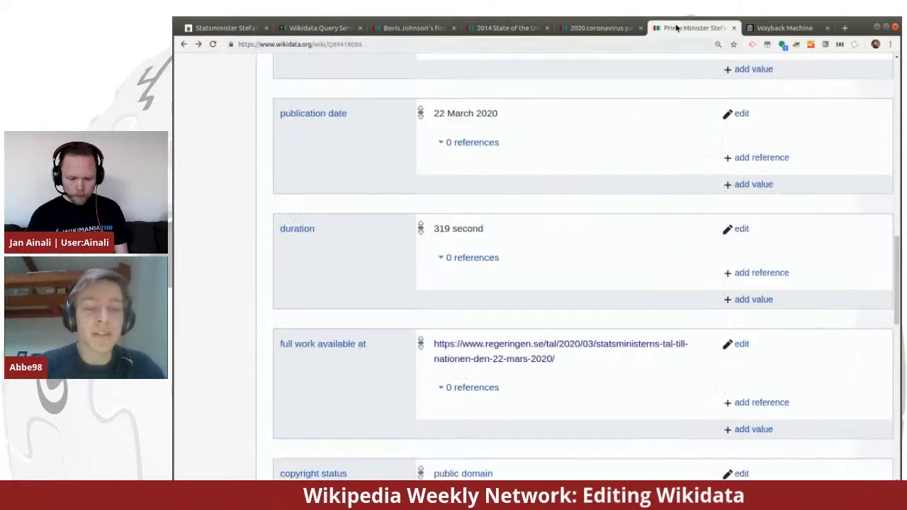
scroll(656, 245, "down", 3)
scroll(655, 244, "down", 7)
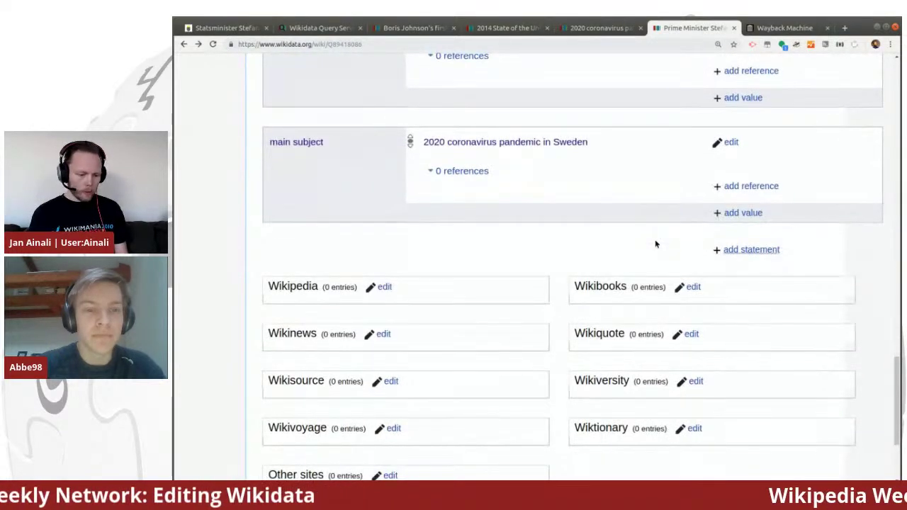
left_click(731, 251)
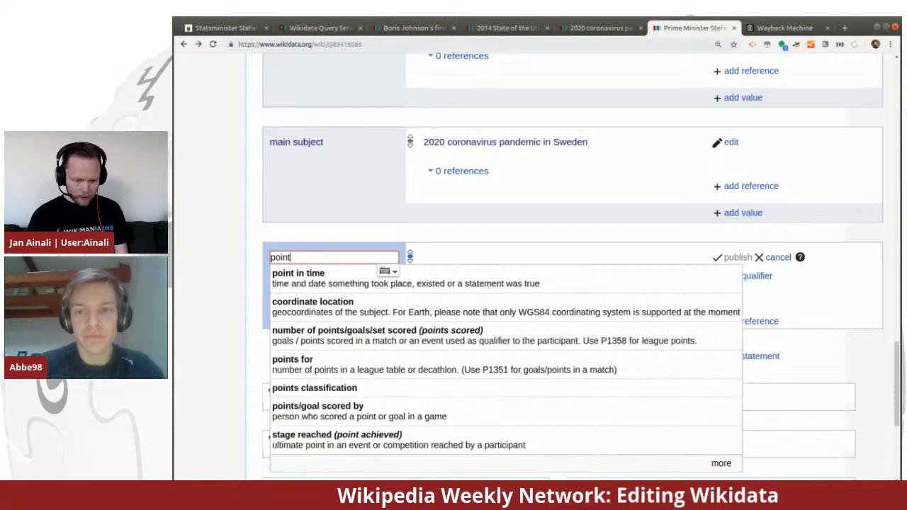
type("point")
left_click(640, 279)
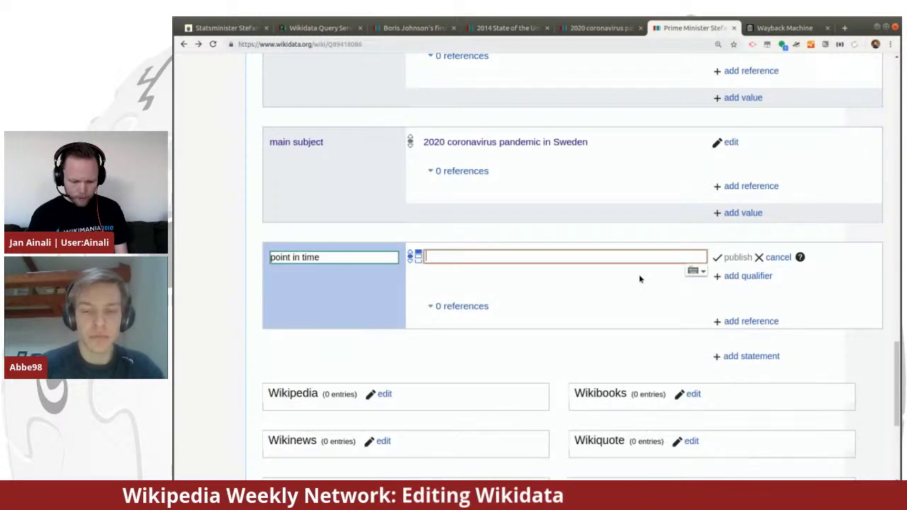
type("20")
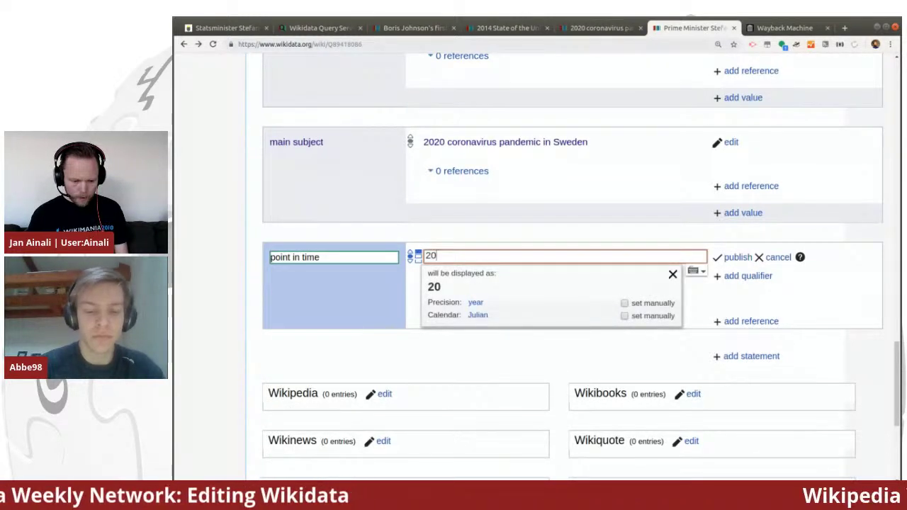
type("20-03")
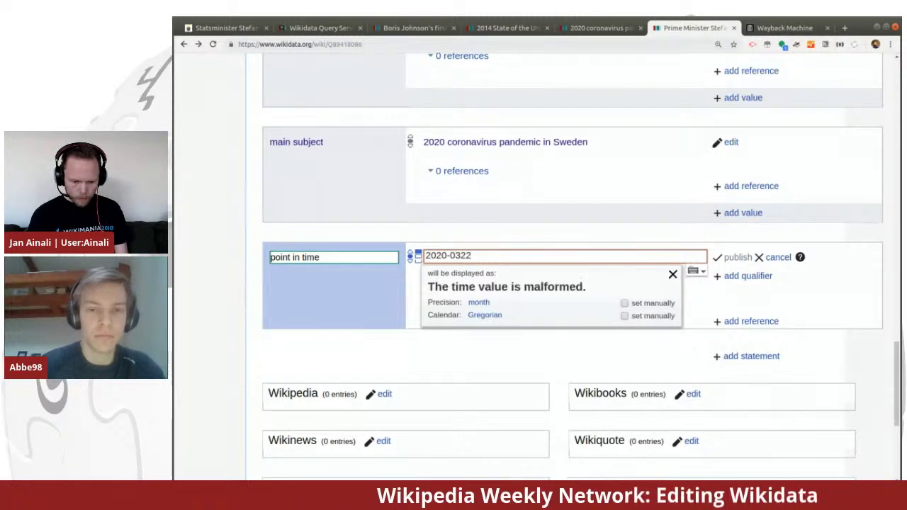
type("-22")
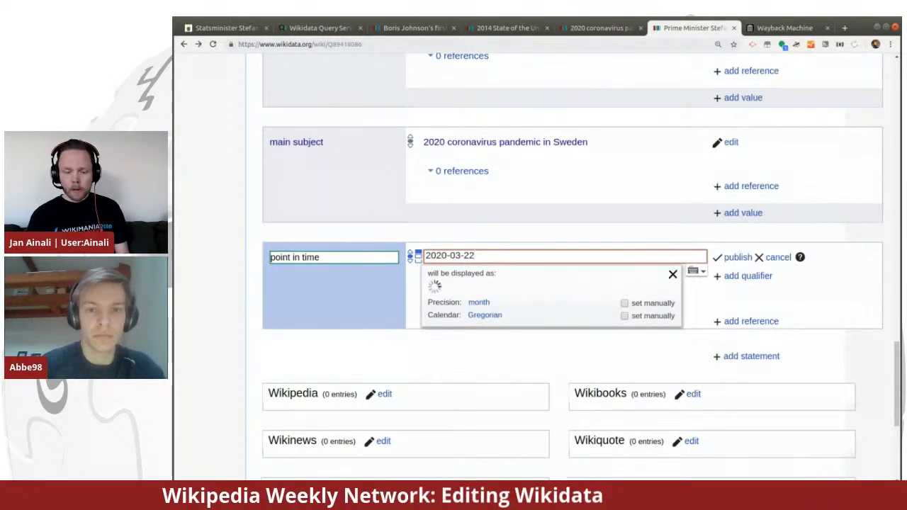
left_click(737, 257)
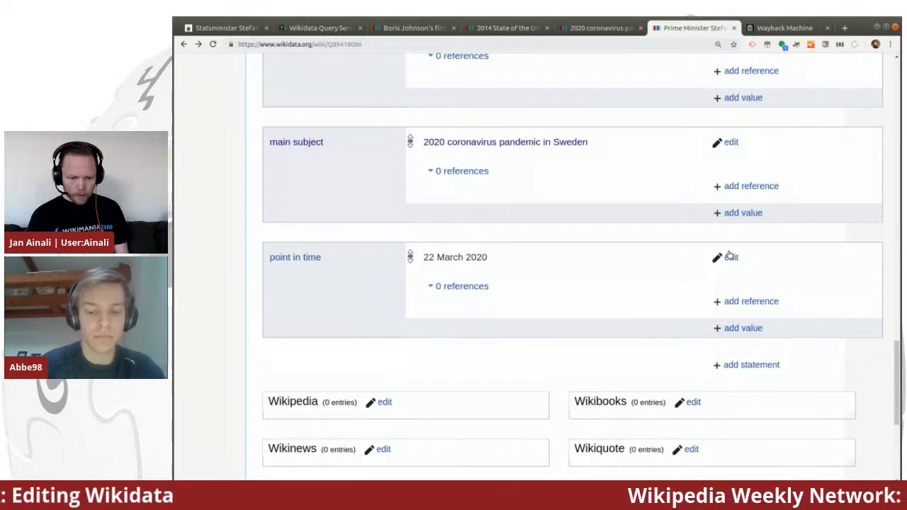
Step: Check the remaining statements, identifiers and sitelinks on the 2014 State of the Union Address item
key("ctrl+Page_Up")
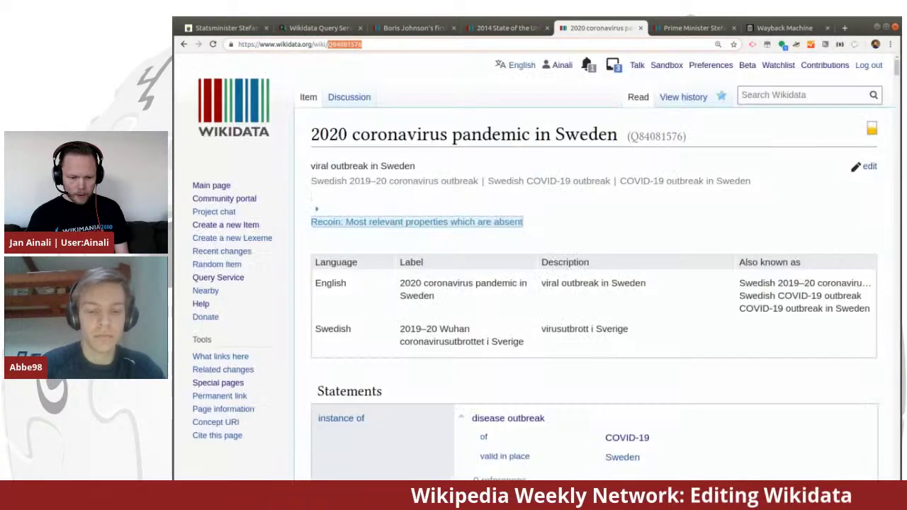
key("ctrl+Page_Up")
scroll(405, 227, "down", 3)
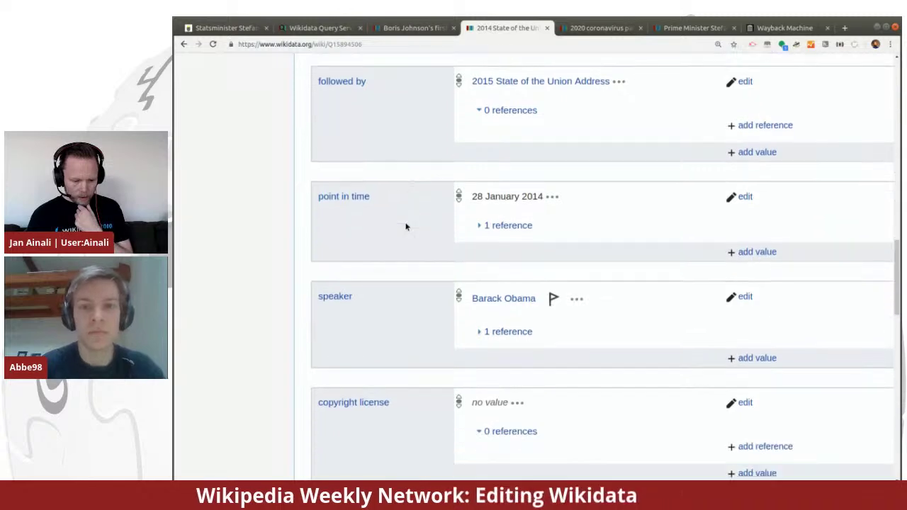
scroll(406, 227, "down", 5)
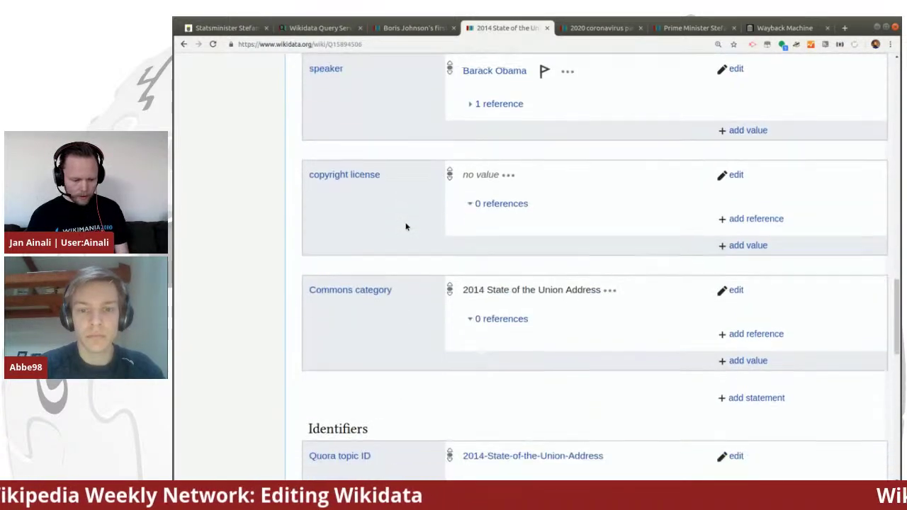
scroll(406, 226, "down", 5)
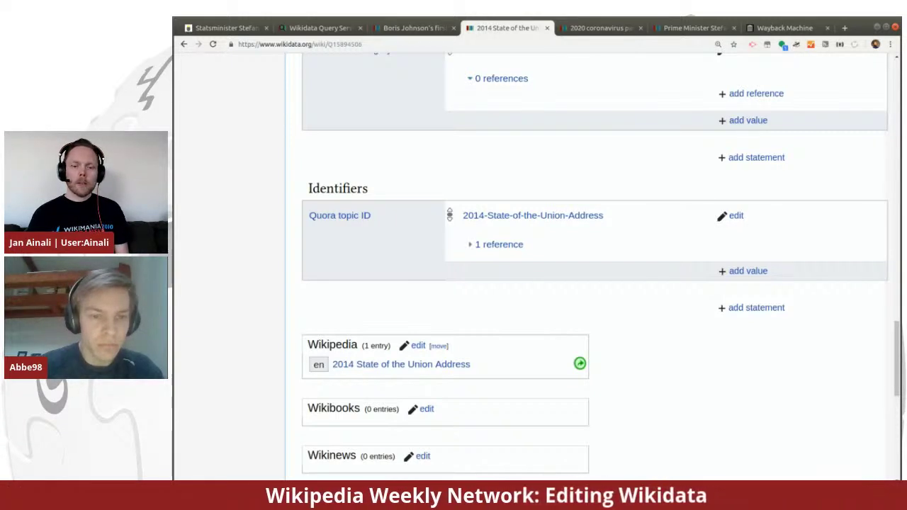
Step: Open the Aftonbladet news site at aftonbladet.se in a new tab
left_click(844, 28)
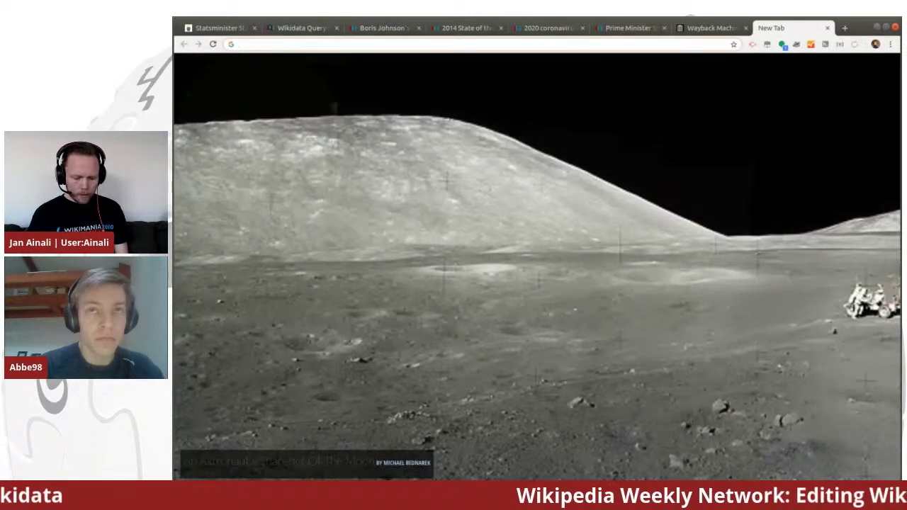
type("aftonblade")
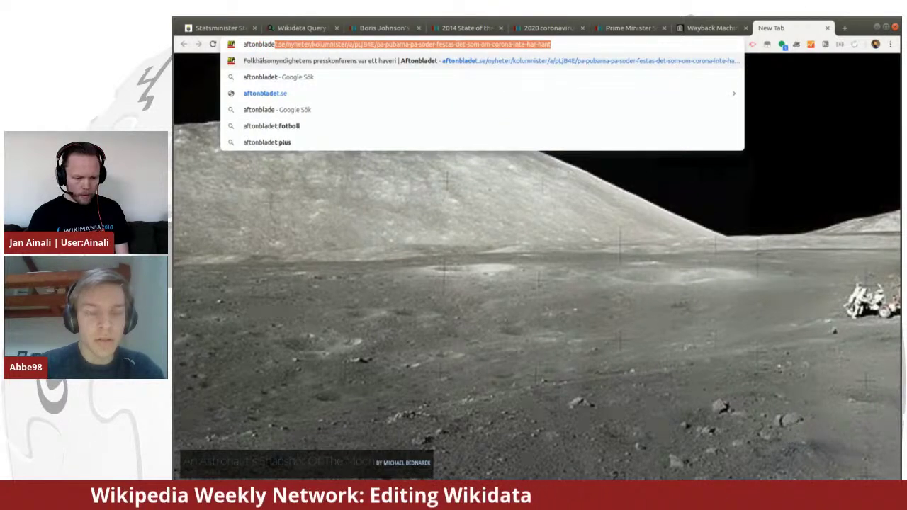
key("End")
key("shift+Left")
key("shift+Left")
key("shift+Left")
key("shift+Left")
key("shift+Left")
key("shift+Left")
key("shift+Left")
key("shift+Left")
key("shift+Left")
key("shift+Left")
key("shift+Left")
key("shift+Left")
key("shift+Left")
key("shift+Left")
key("shift+Left")
key("shift+Left")
key("shift+Left")
key("shift+Left")
key("shift+Left")
key("shift+Left")
key("shift+Left")
key("shift+Left")
key("shift+Left")
key("shift+Left")
key("shift+Left")
key("shift+Left")
key("shift+Left")
key("shift+Left")
key("shift+Left")
key("shift+Left")
key("shift+Left")
key("shift+Left")
key("shift+Left")
key("shift+Left")
key("shift+Left")
key("shift+Left")
key("shift+Left")
key("shift+Left")
key("shift+Left")
key("shift+Left")
key("BackSpace")
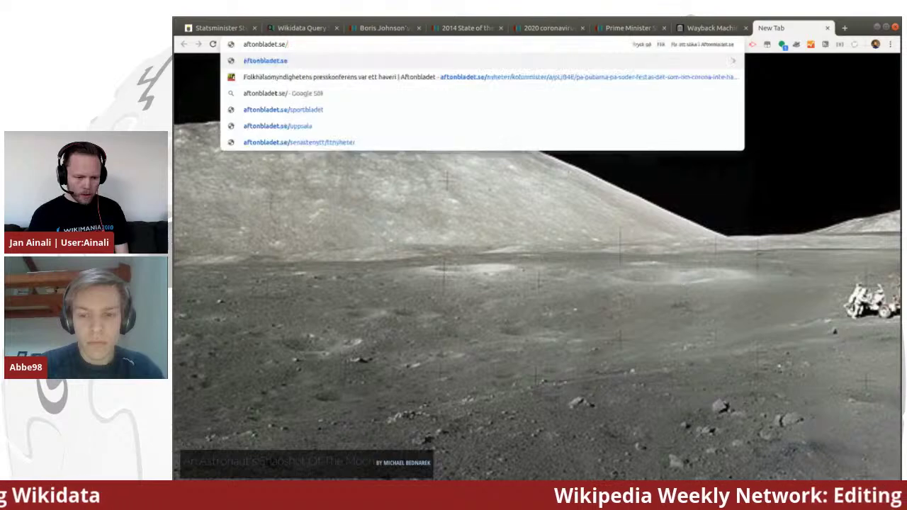
key("Return")
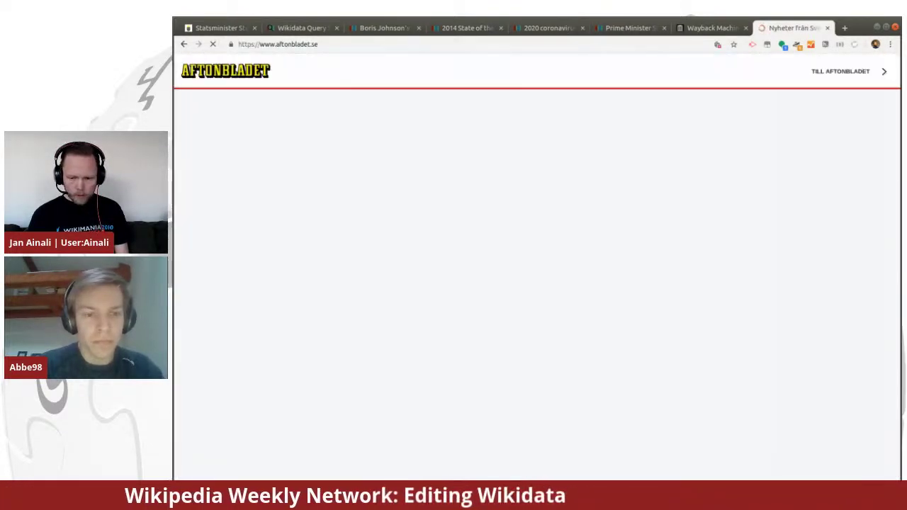
Step: Open Aftonbladet's article search and enter the query "tal till nationen"
left_click(843, 72)
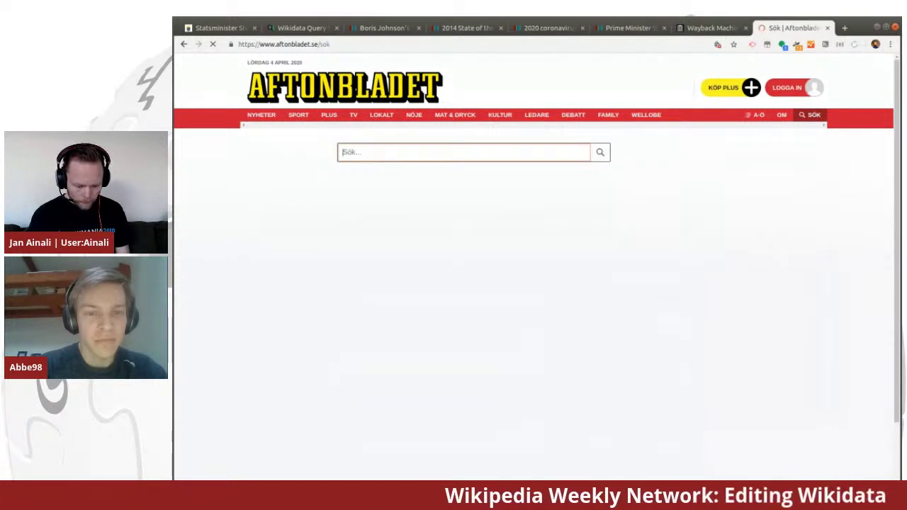
type("tal t")
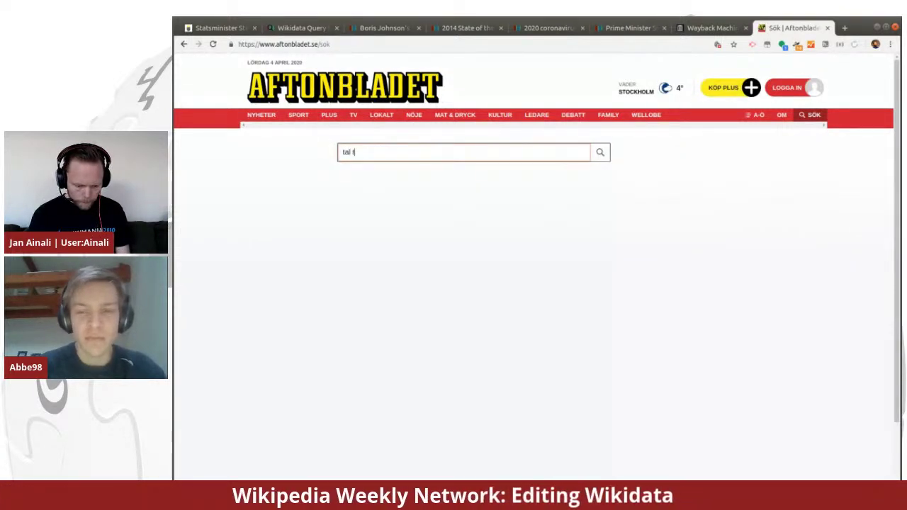
type("ill nationen")
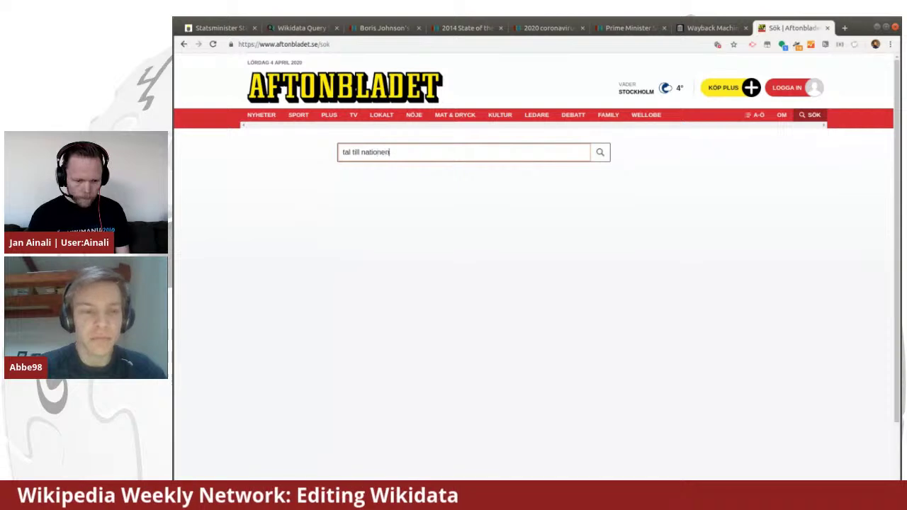
Step: Search Aftonbladet for "tal till nationen" and open the article "Löfven håller tal till nationen"
key("Return")
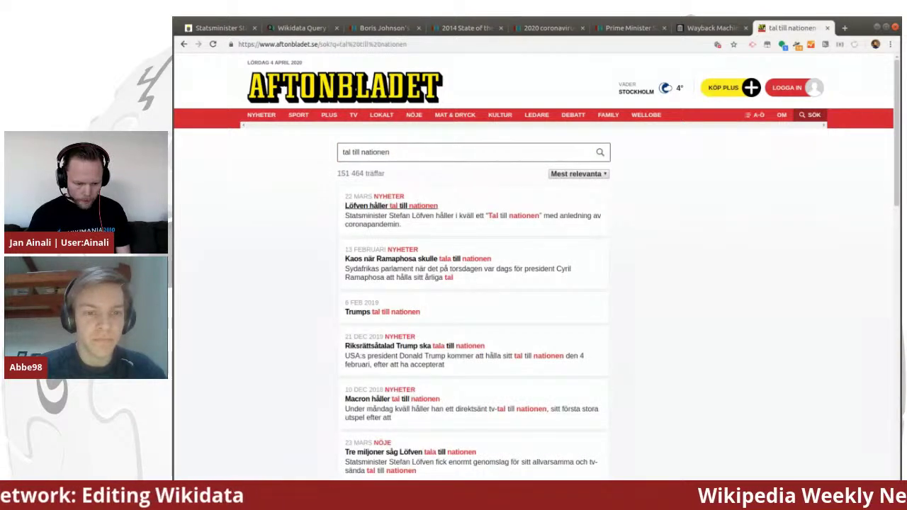
left_click(415, 207)
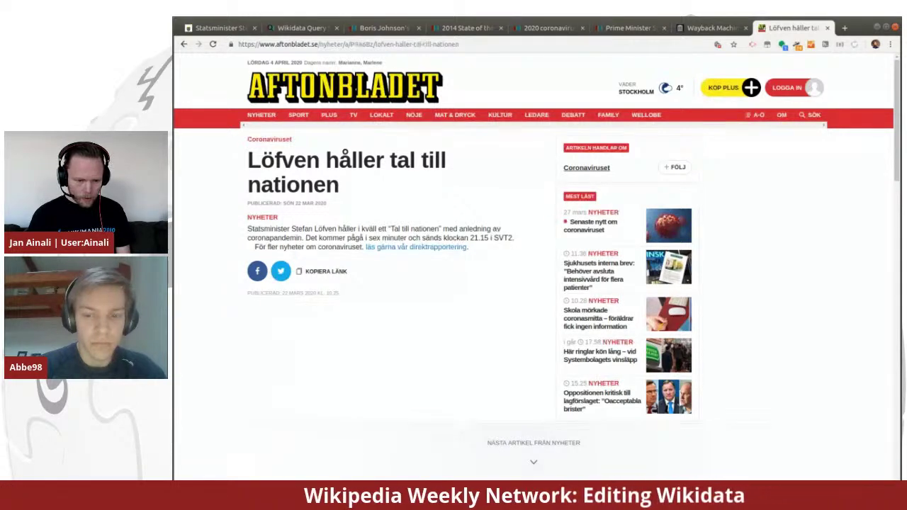
Step: Open the article's Coronaviruset topic page and copy the topic name "coronaviruset" from its URL
left_click(595, 168)
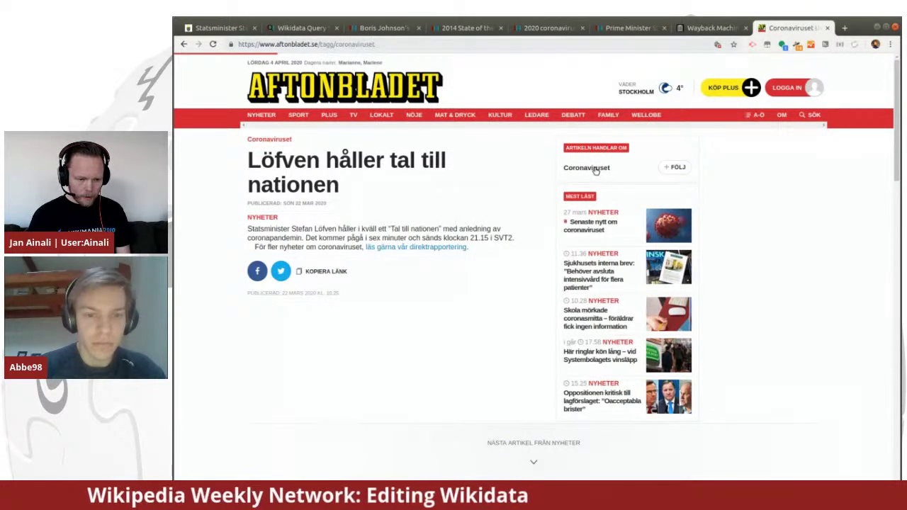
double_click(347, 44)
key("ctrl+c")
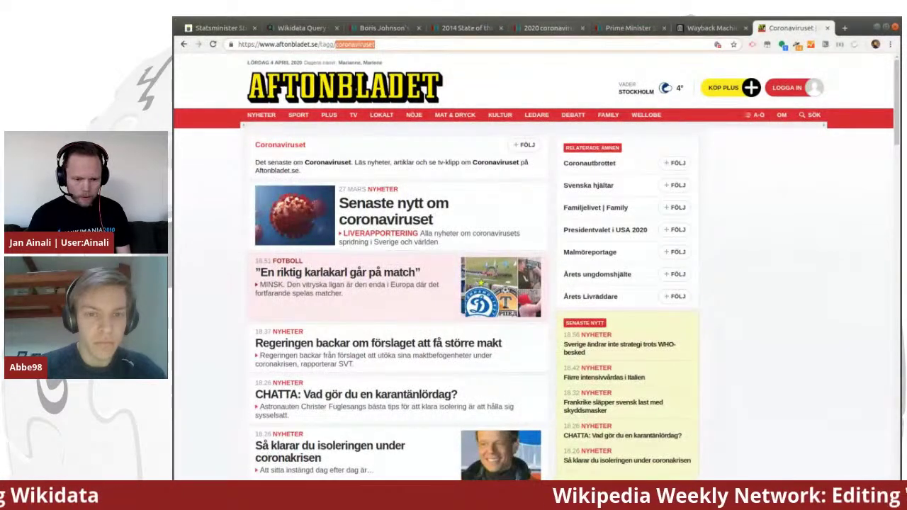
Step: From the Wikidata item for the 2020 coronavirus pandemic in Sweden, open the linked COVID-19 item in a separate tab
left_click(552, 28)
scroll(519, 163, "down", 2)
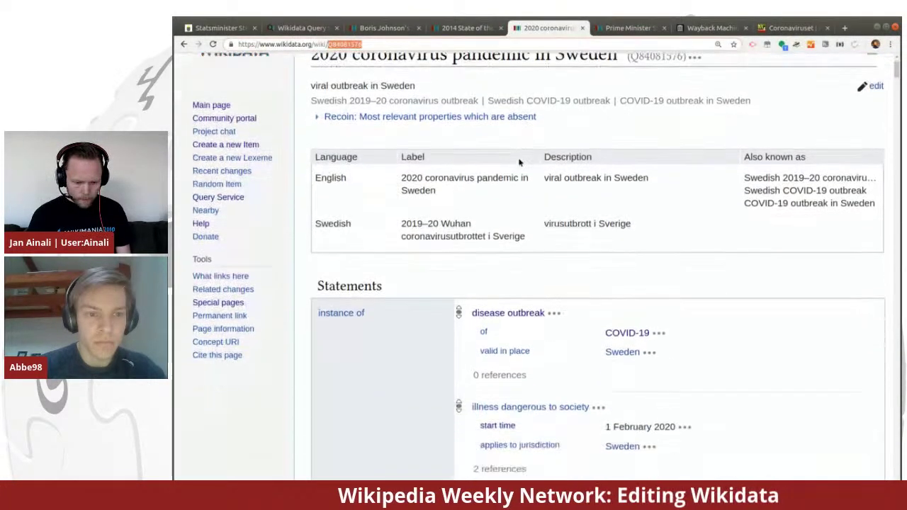
scroll(518, 163, "down", 2)
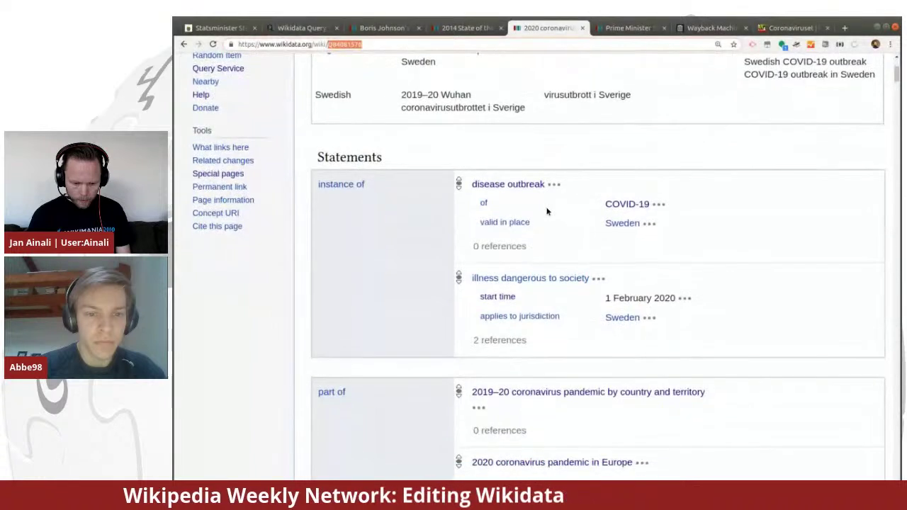
middle_click(620, 209)
key("ctrl+Tab")
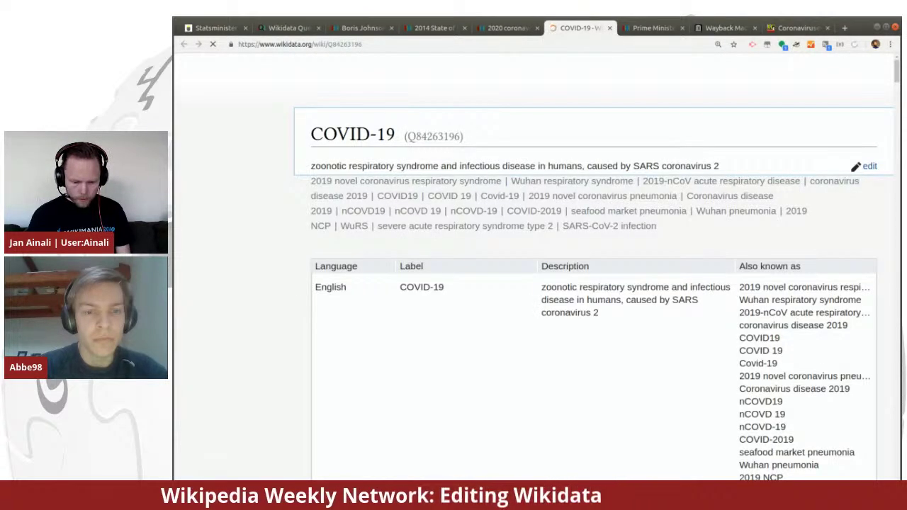
Step: Find the "has cause" statement of the COVID-19 item and open its value, SARS-CoV-2
scroll(493, 188, "down", 5)
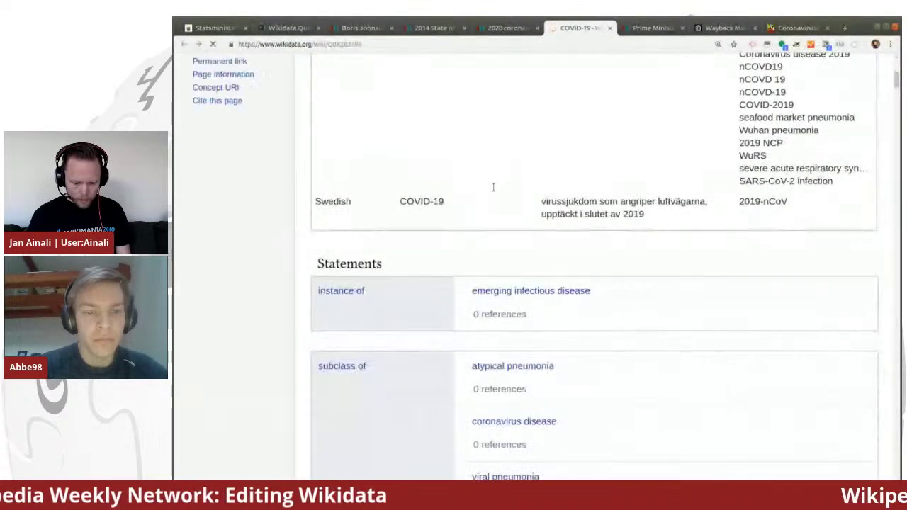
scroll(493, 187, "down", 3)
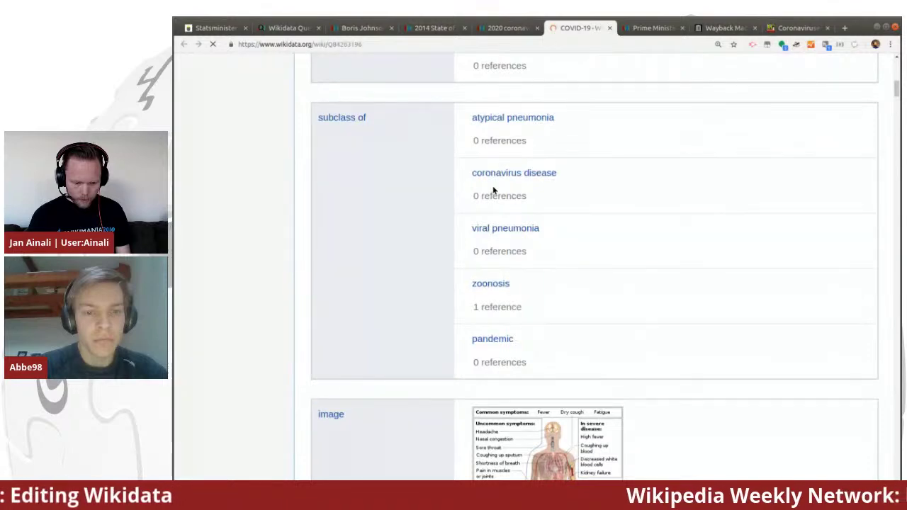
scroll(414, 189, "down", 5)
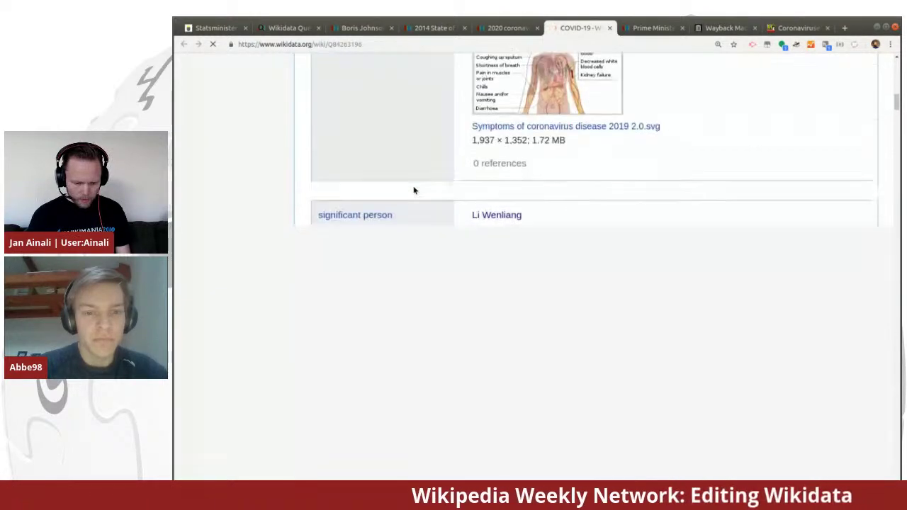
scroll(414, 190, "down", 3)
scroll(413, 190, "down", 10)
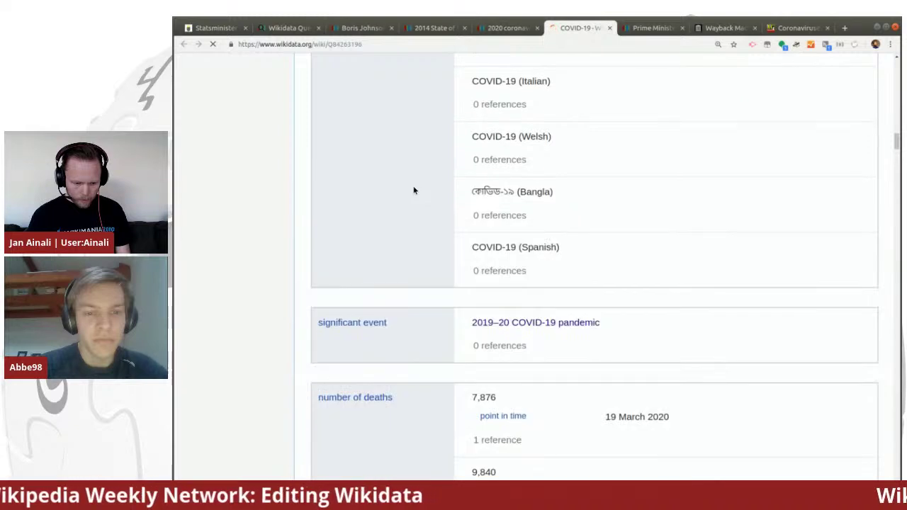
scroll(414, 190, "down", 5)
scroll(414, 189, "down", 10)
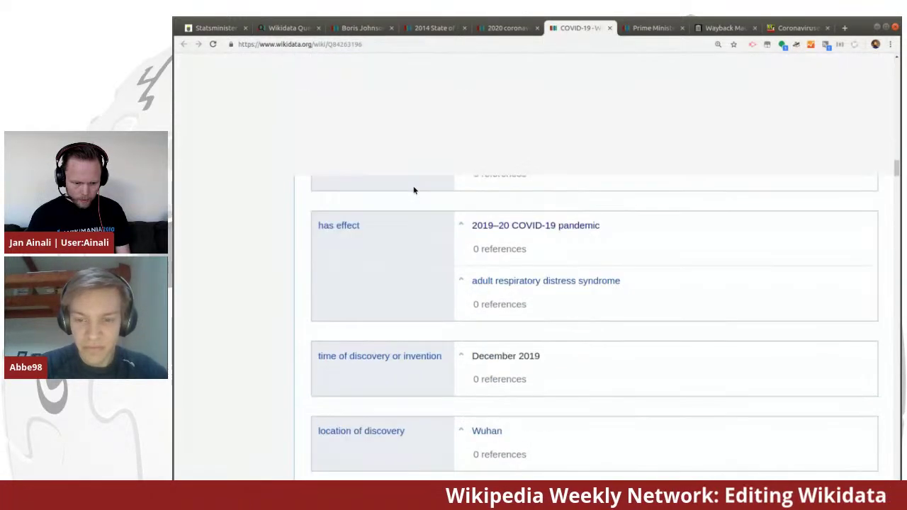
scroll(413, 190, "up", 1)
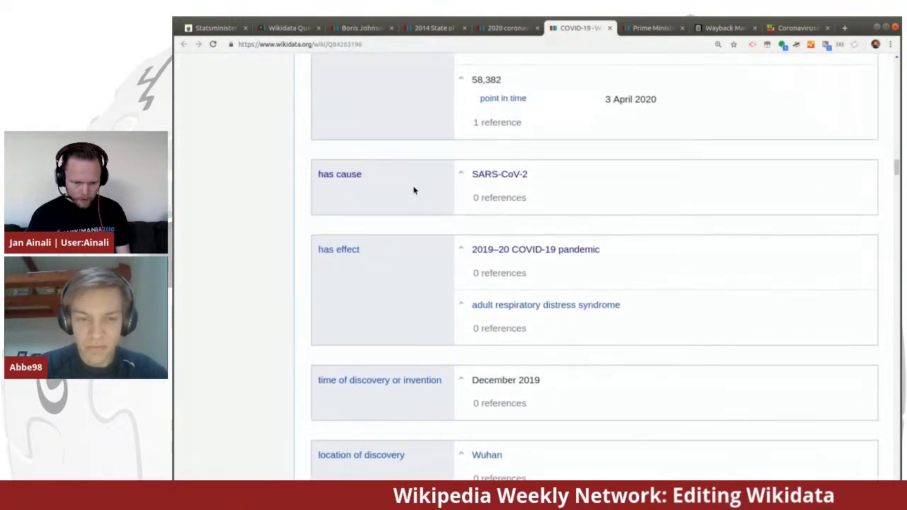
left_click(520, 176)
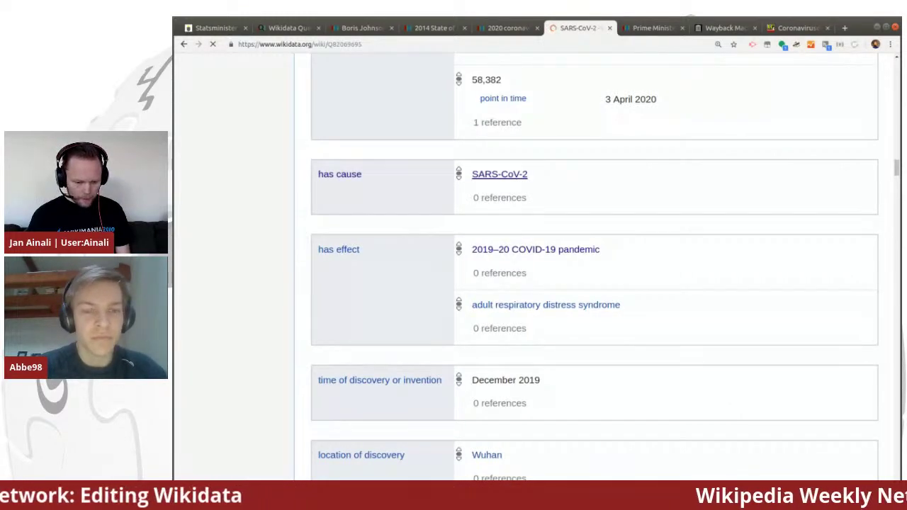
Step: Start a new statement at the end of the SARS-CoV-2 item's identifiers, below subreddit
scroll(630, 237, "down", 3)
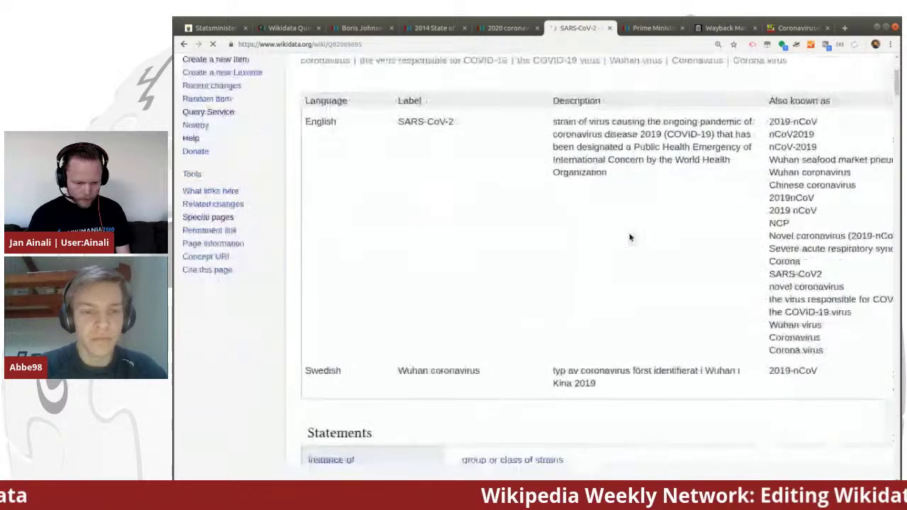
scroll(629, 237, "down", 10)
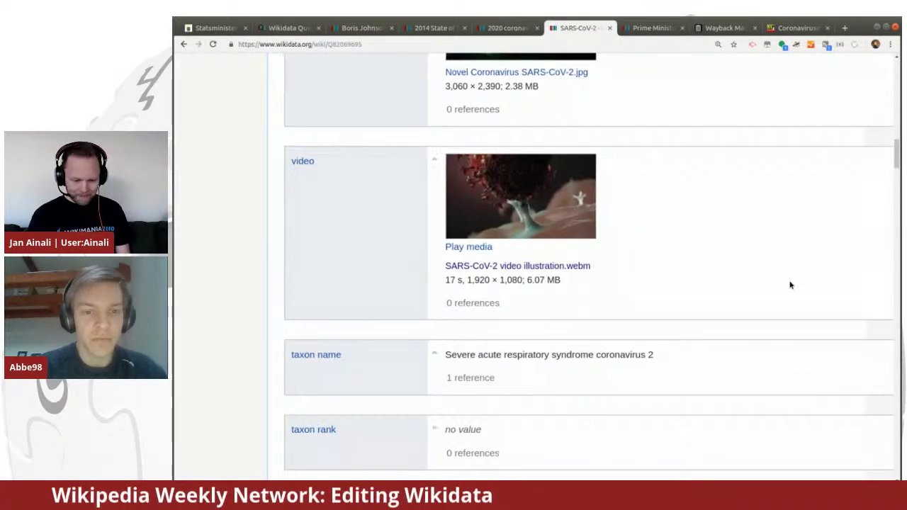
scroll(790, 283, "down", 5)
scroll(791, 285, "down", 10)
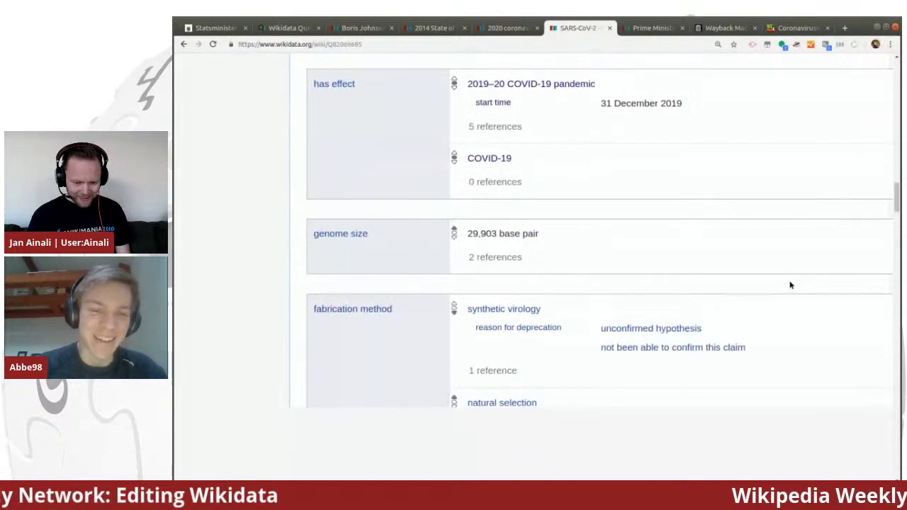
scroll(791, 285, "down", 6)
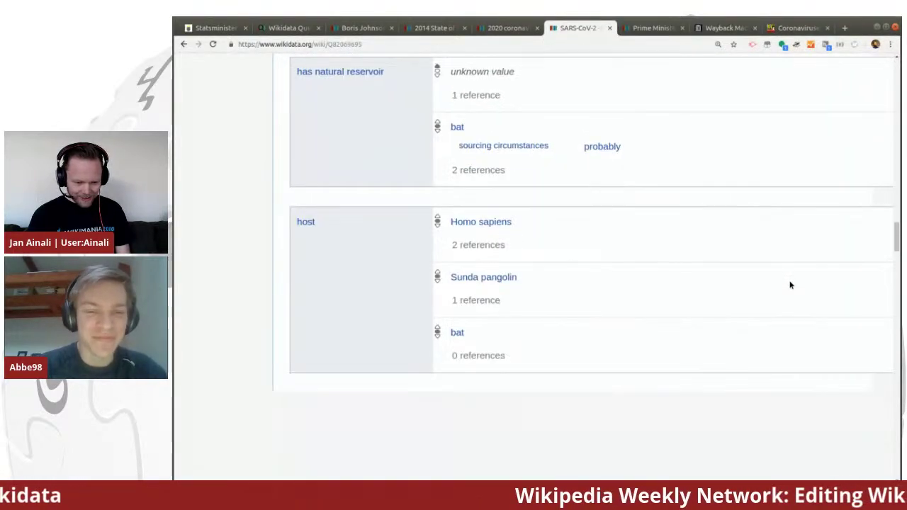
scroll(791, 284, "down", 10)
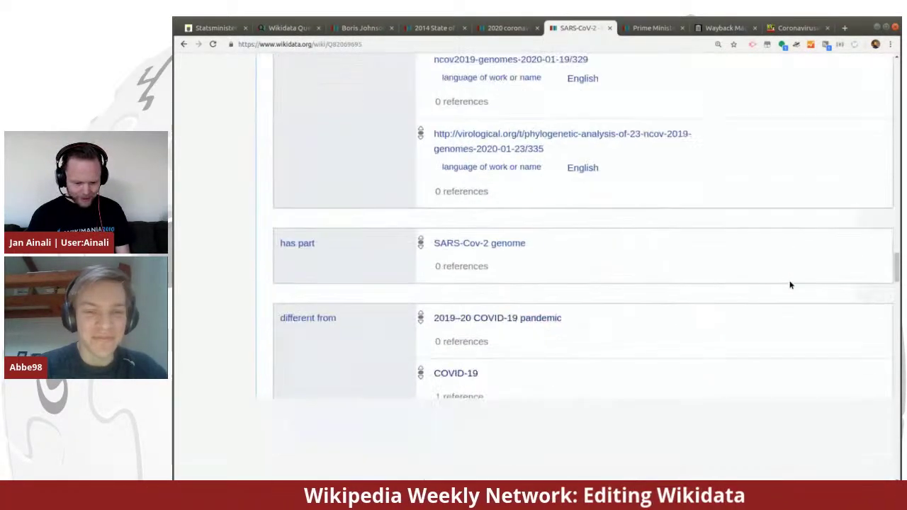
scroll(790, 285, "down", 5)
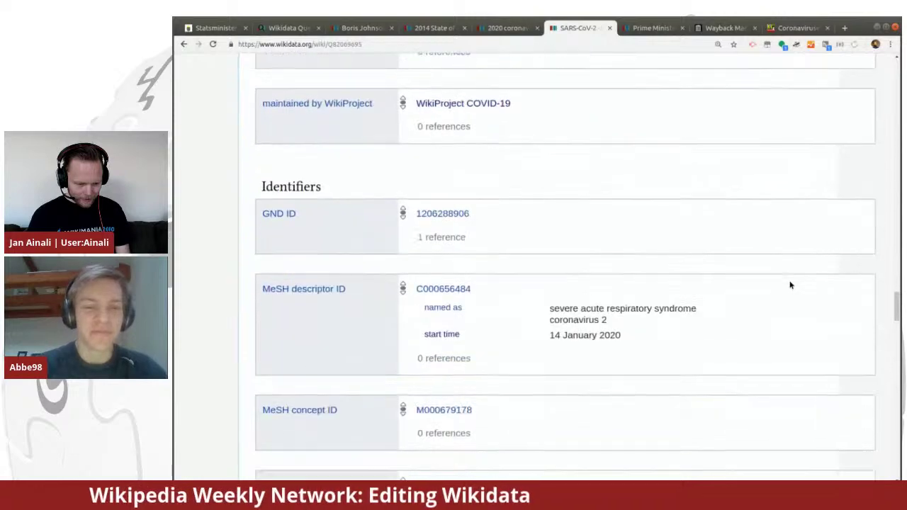
scroll(791, 285, "down", 1)
scroll(791, 285, "up", 3)
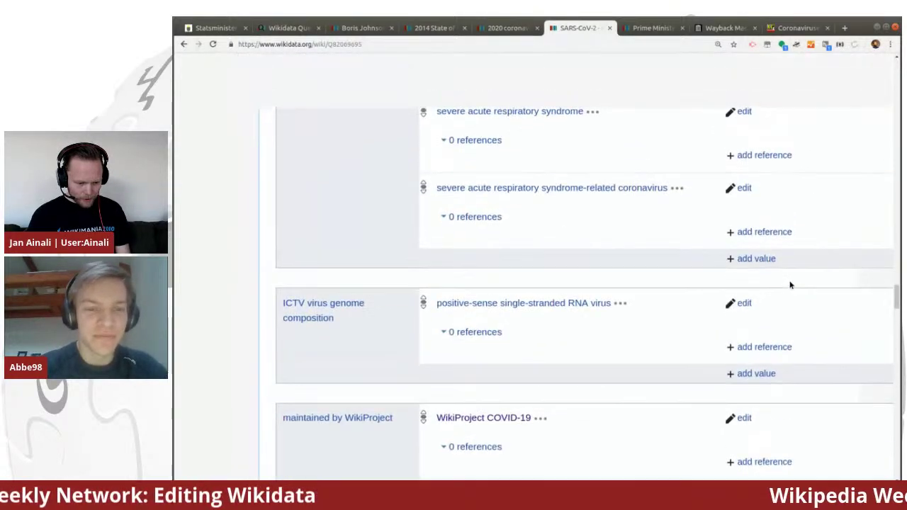
scroll(791, 285, "down", 8)
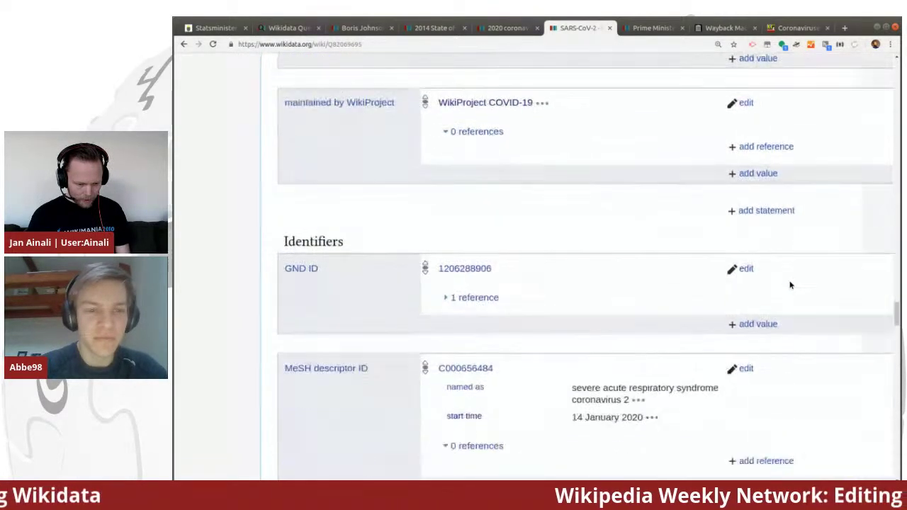
scroll(791, 285, "down", 7)
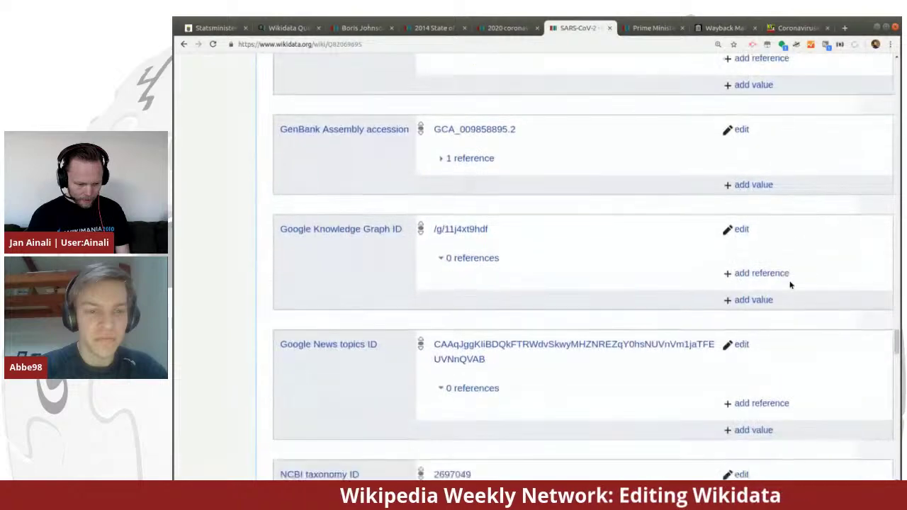
scroll(791, 285, "down", 5)
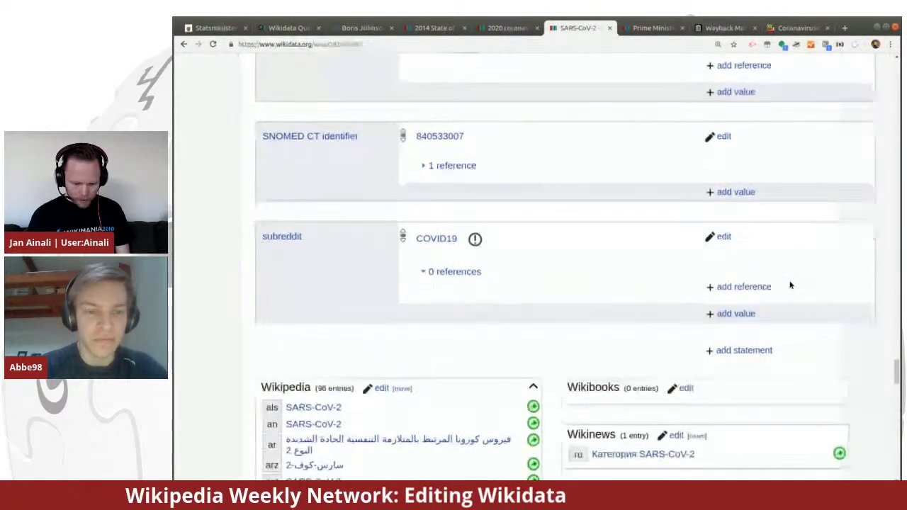
left_click(736, 349)
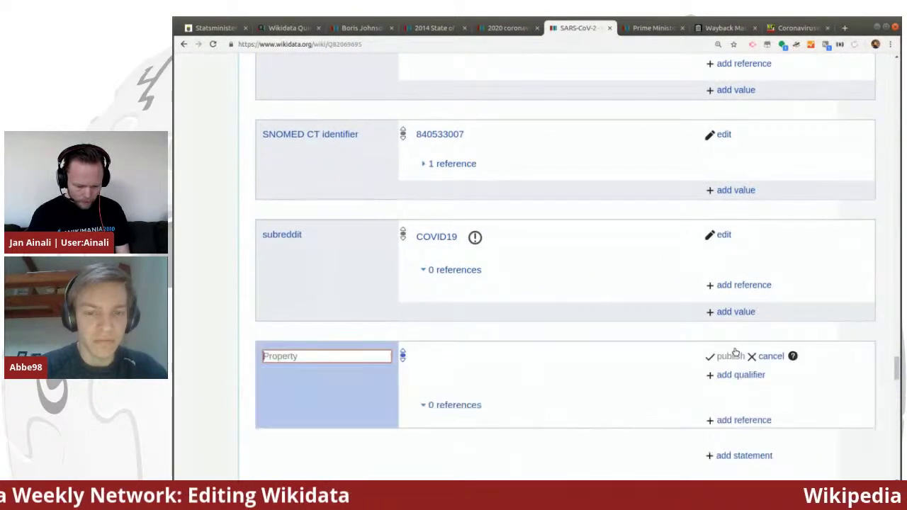
Step: Try to find a property matching "aftonb" for the new statement
type("aftonb")
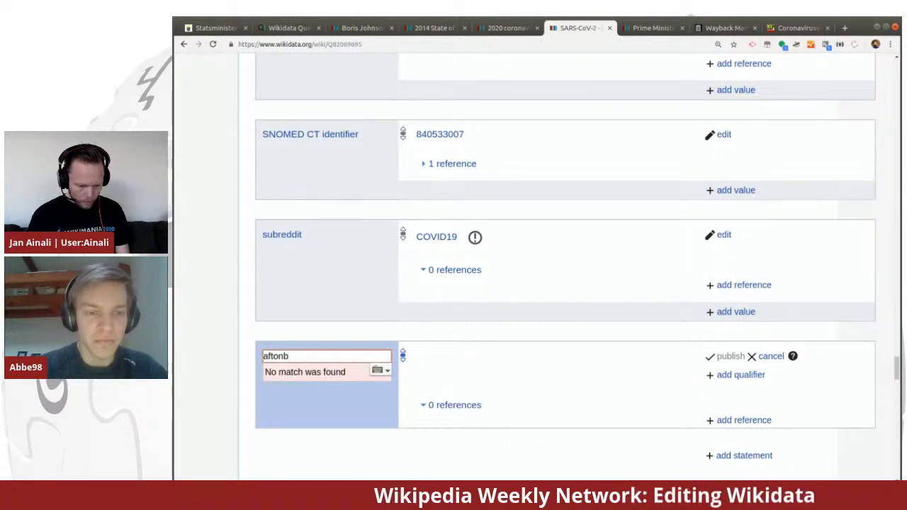
key("BackSpace")
key("BackSpace")
key("BackSpace")
key("BackSpace")
key("BackSpace")
Step: Set the new statement's property to Omni topic ID with the copied value "coronaviruset" and publish it
type("omni")
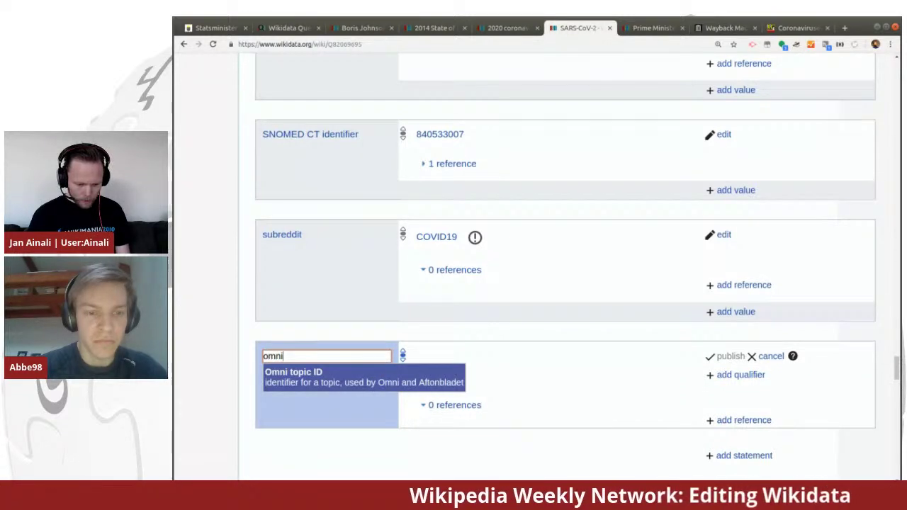
left_click(299, 383)
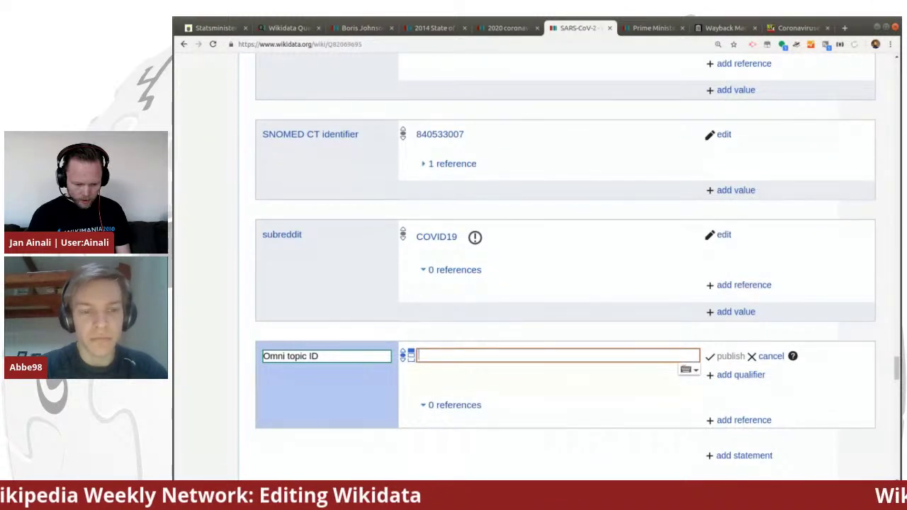
key("ctrl+v")
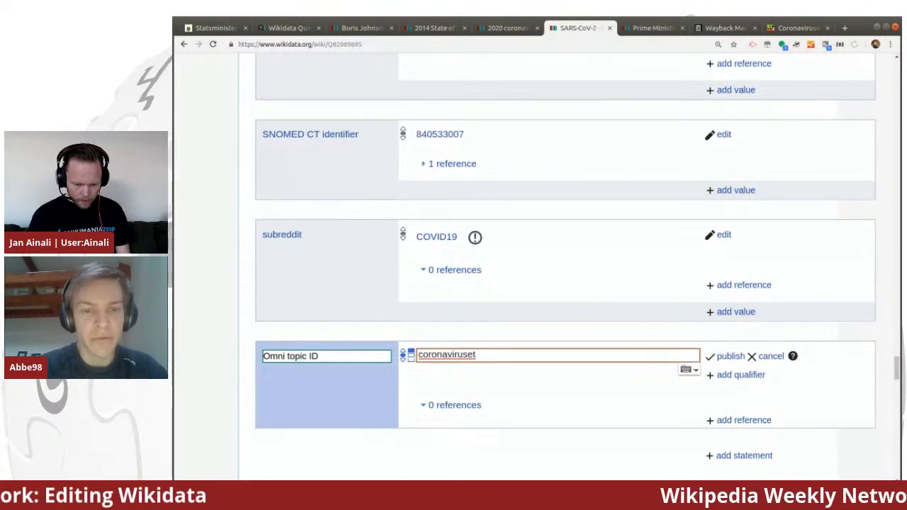
left_click(724, 356)
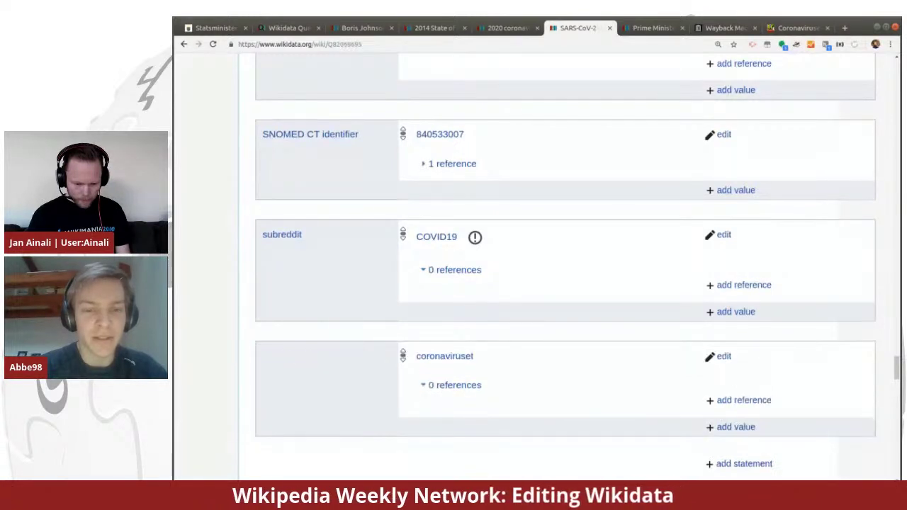
Step: Follow the new coronaviruset identifier link to check its page on Omni, and return to the SARS-CoV-2 item
left_click(458, 360)
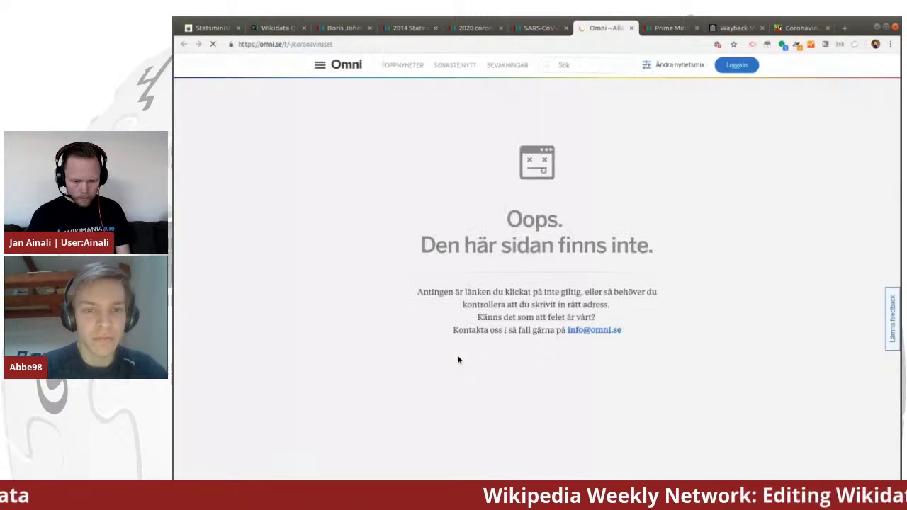
key("ctrl+shift+Tab")
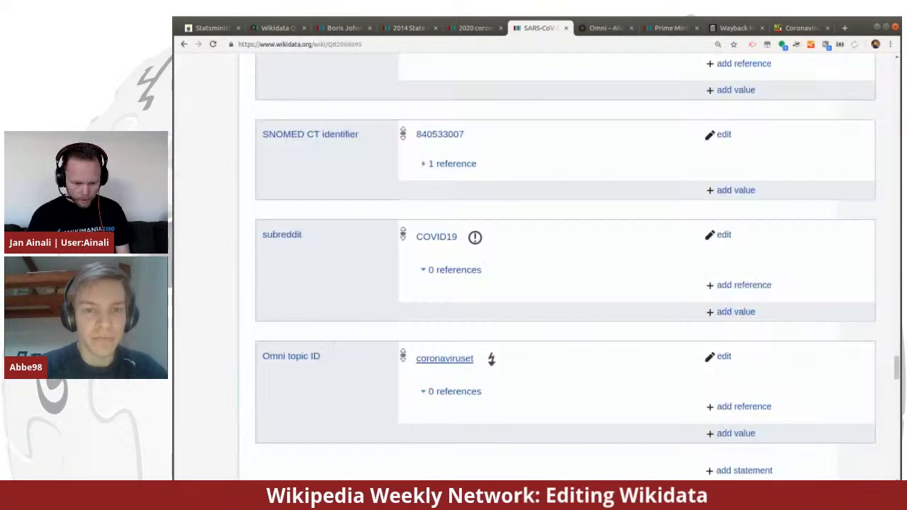
Step: Review the constraint issue flagged on the Omni topic ID value and open that property's page in a separate tab
left_click(490, 360)
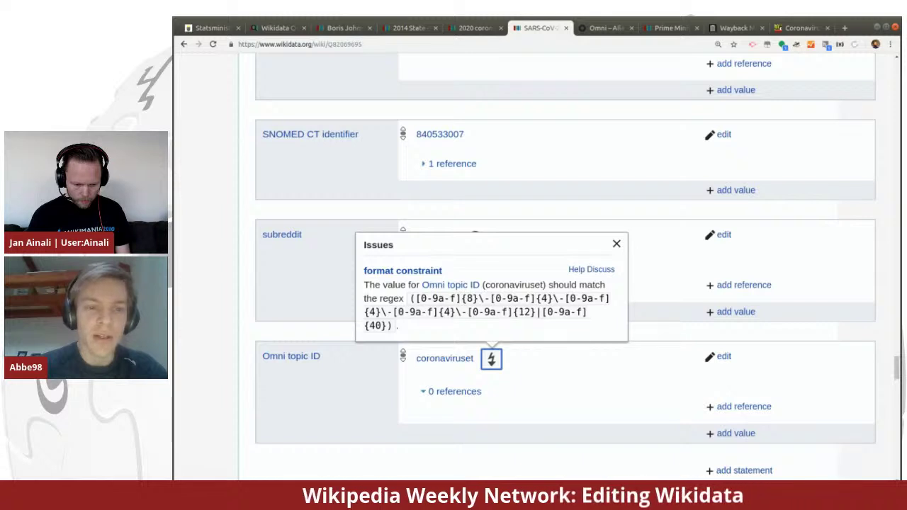
left_click(531, 381)
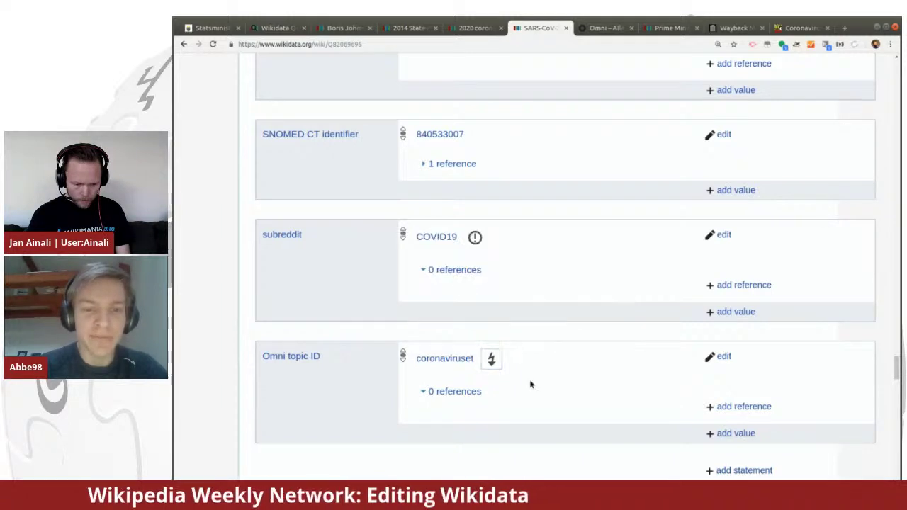
middle_click(290, 357)
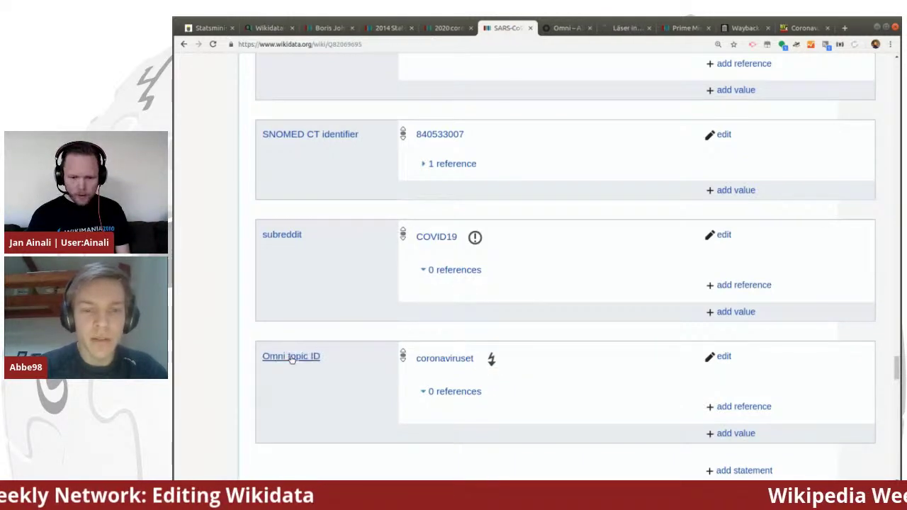
Step: Open the Omni topic ID property's discussion page and examine the allowed values in its documentation
key("ctrl+Tab")
key("ctrl+Tab")
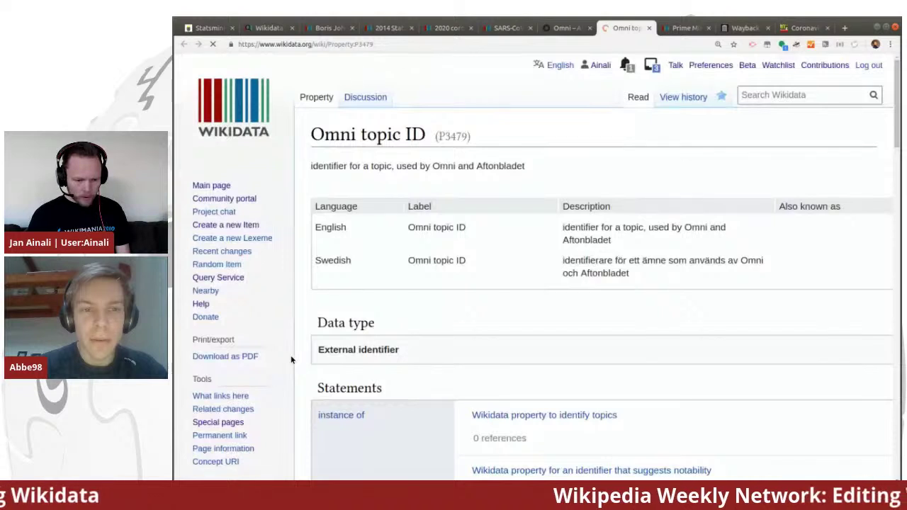
left_click(365, 96)
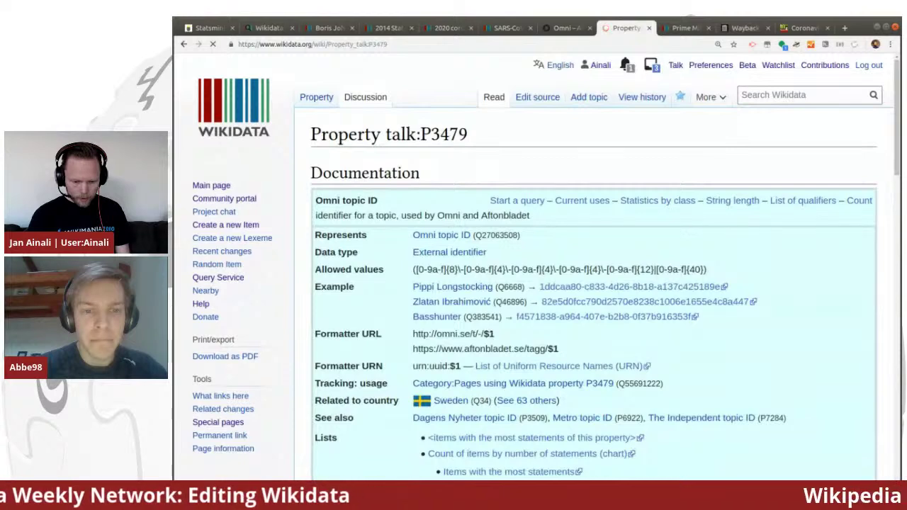
scroll(770, 298, "down", 1)
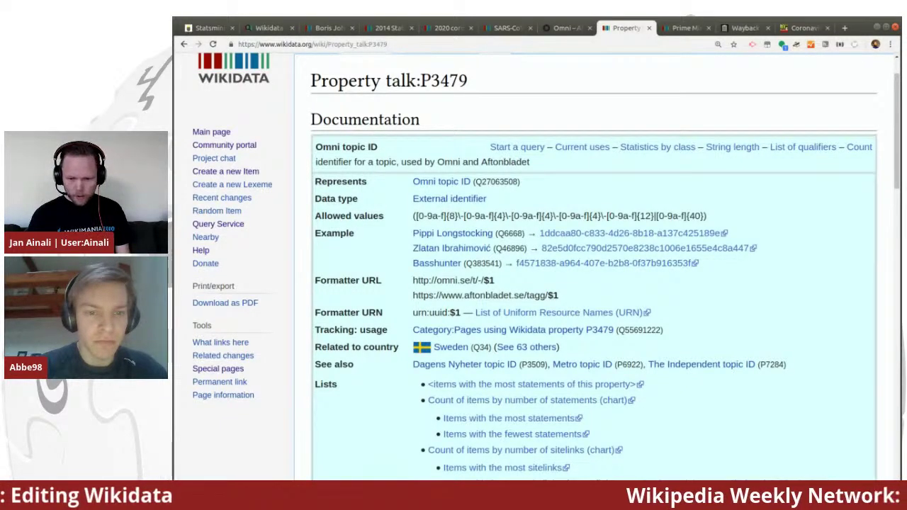
Step: Compare the Aftonbladet coronavirus topic address and the SARS-CoV-2 item's value with the examples and formatter URLs in the property documentation
left_click(806, 28)
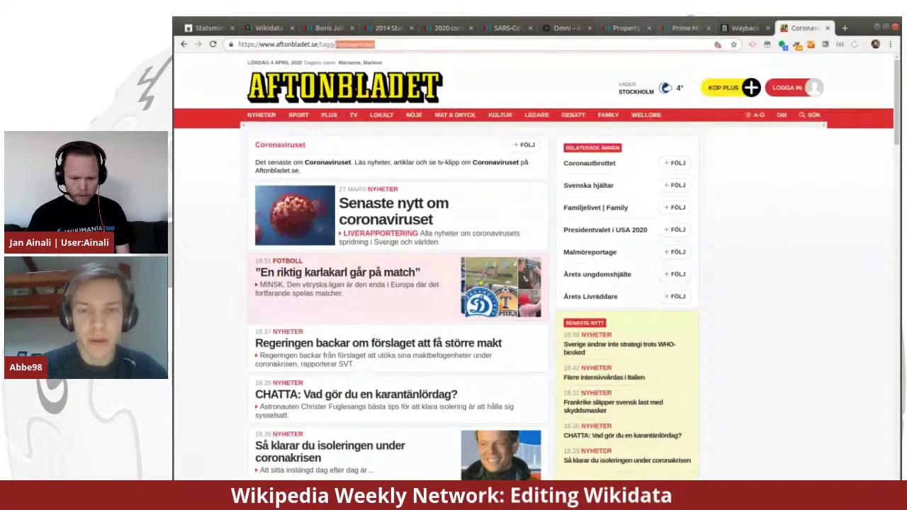
key("ctrl+6")
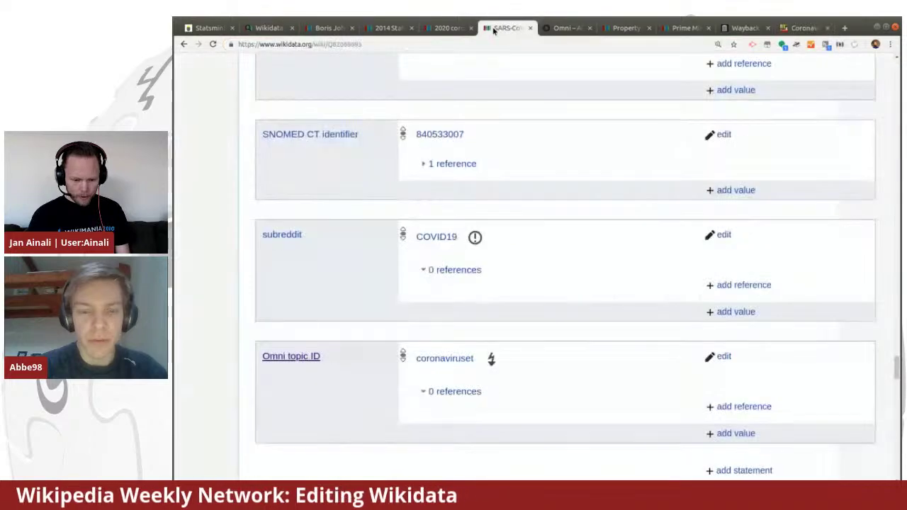
key("ctrl+Tab")
key("ctrl+Tab")
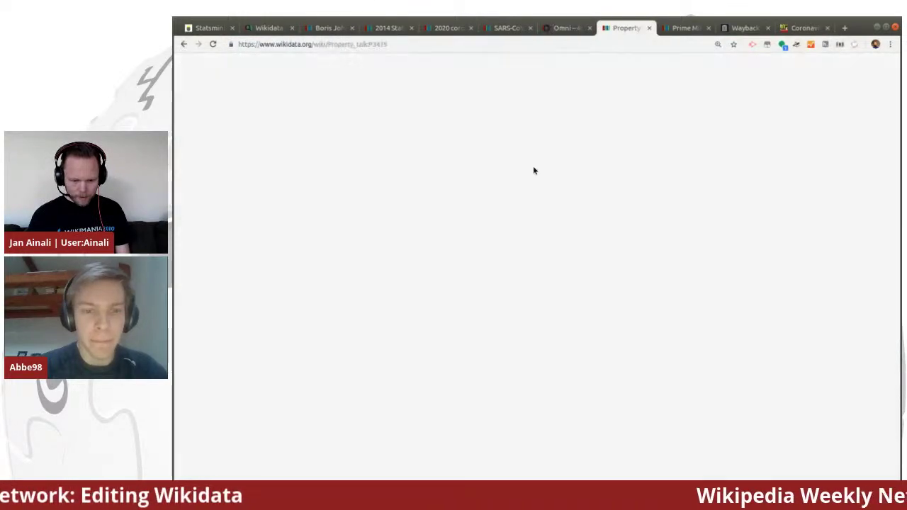
scroll(579, 278, "down", 3)
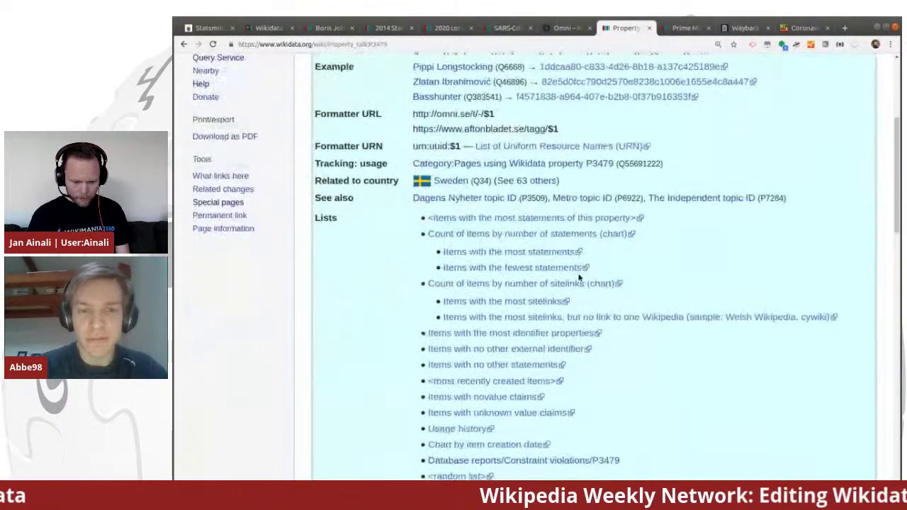
scroll(579, 277, "up", 3)
scroll(579, 278, "down", 5)
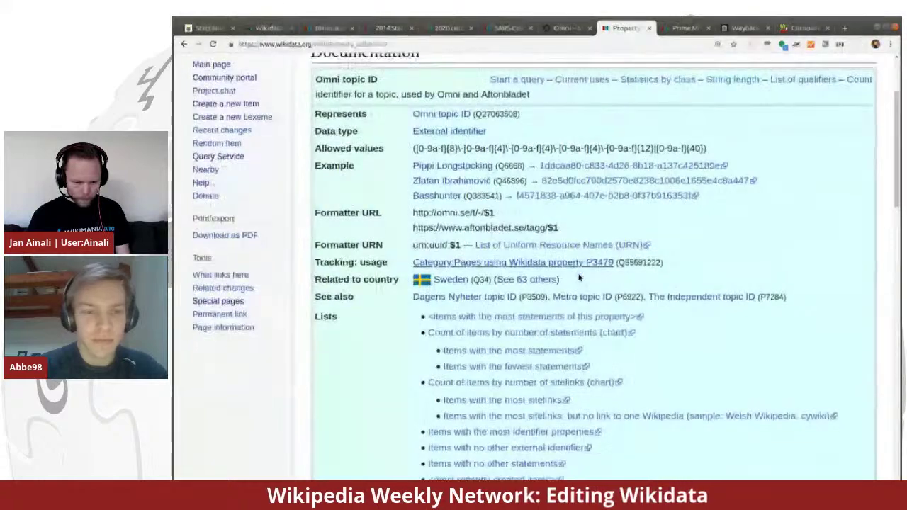
scroll(579, 278, "up", 5)
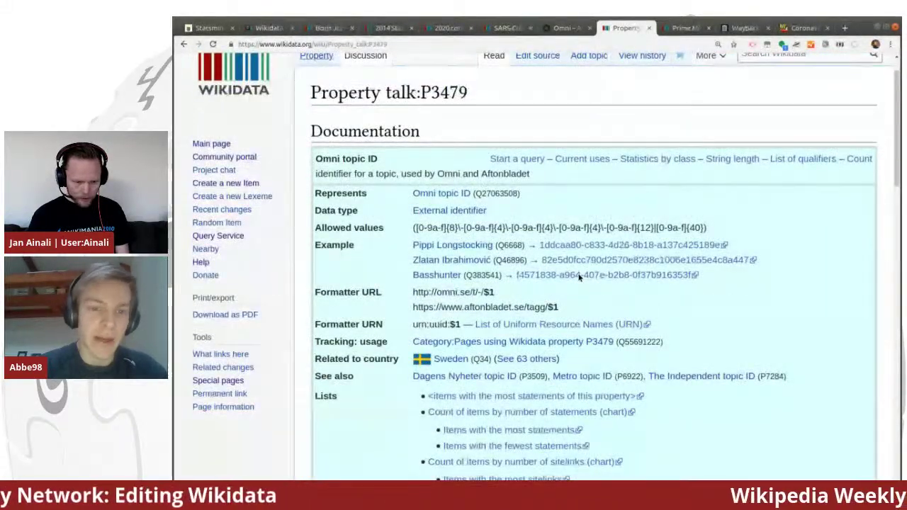
Step: Return to the Omni topic ID property page and examine its example items, formatter URLs and regular expression format
key("alt+Left")
scroll(510, 205, "down", 9)
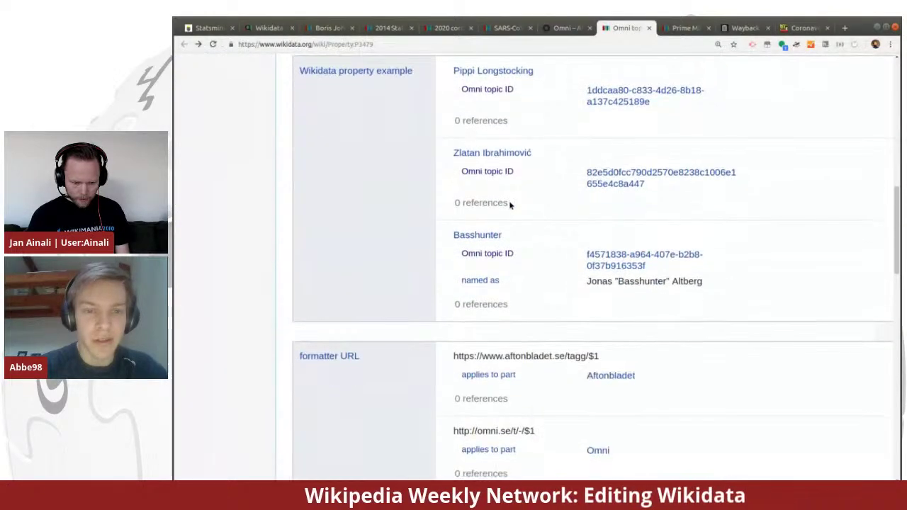
scroll(525, 241, "down", 1)
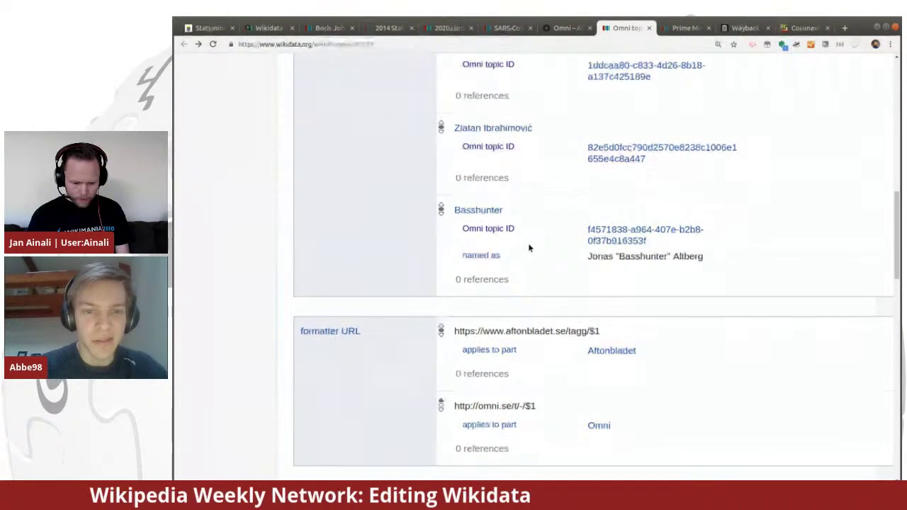
scroll(553, 298, "down", 2)
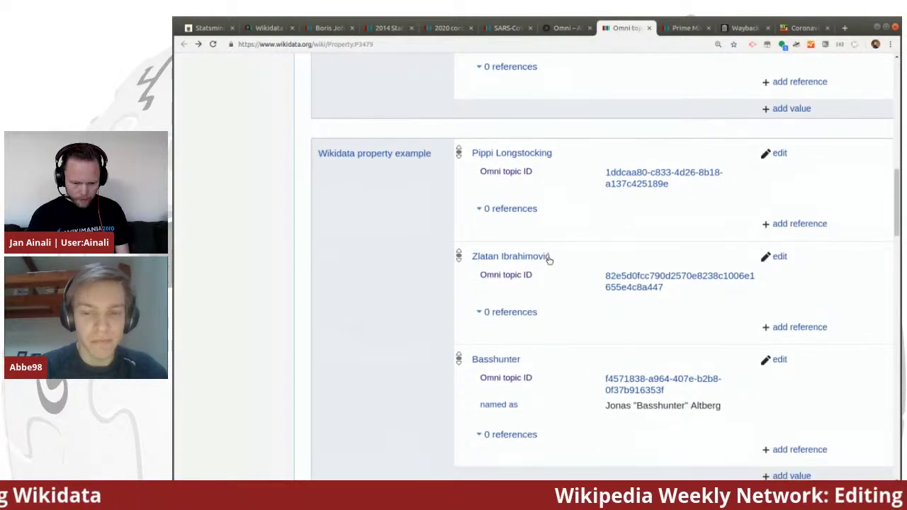
scroll(549, 261, "down", 3)
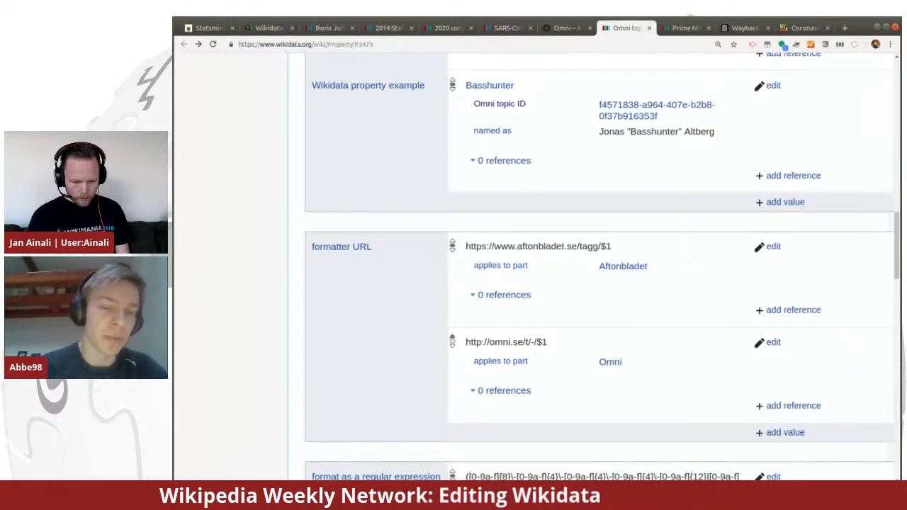
scroll(573, 314, "down", 2)
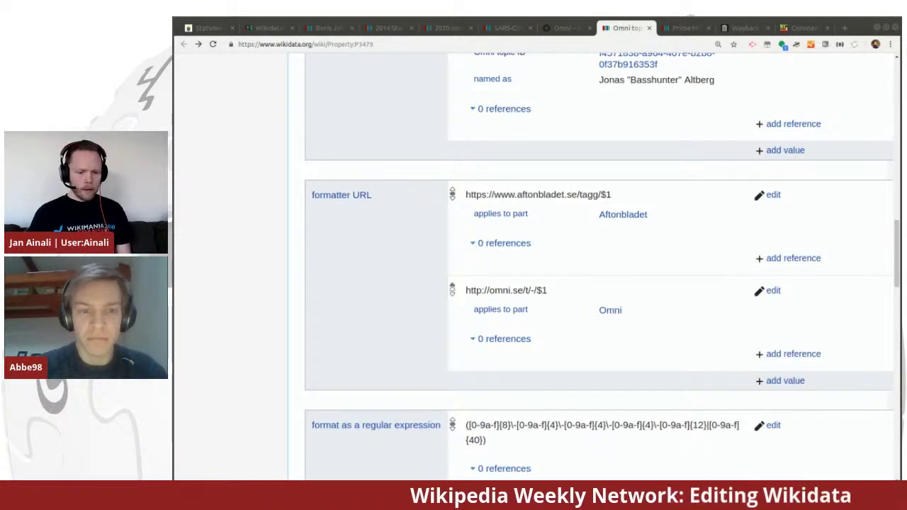
scroll(648, 219, "down", 2)
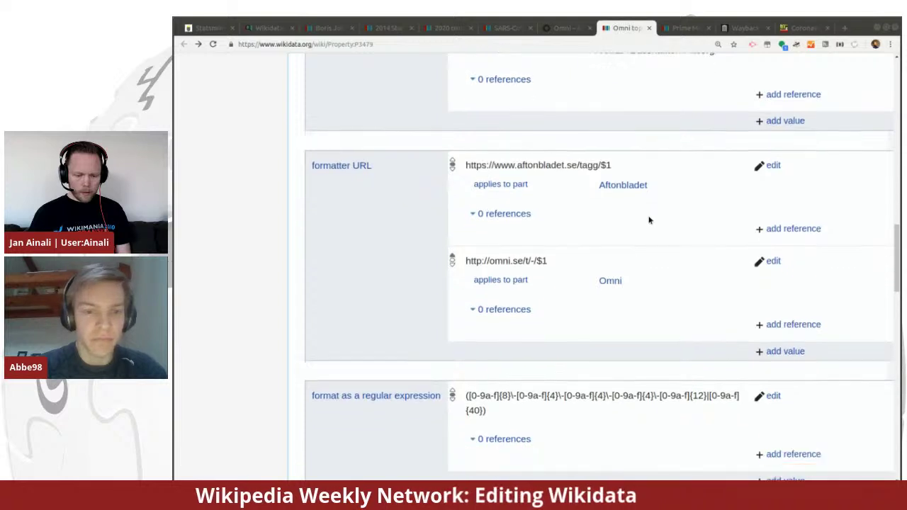
scroll(648, 219, "down", 4)
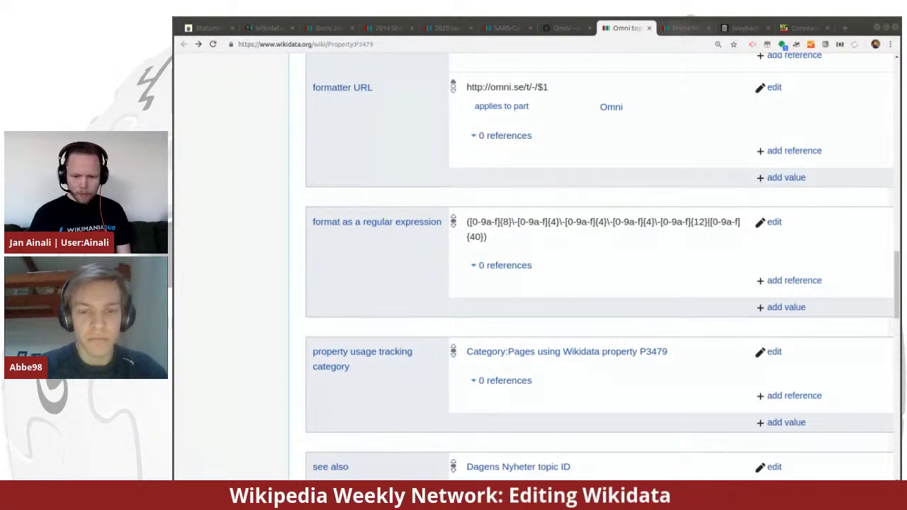
Step: Review the statements on the Prime Minister's speech item and compare them with the 2014 State of the Union Address item
left_click(678, 29)
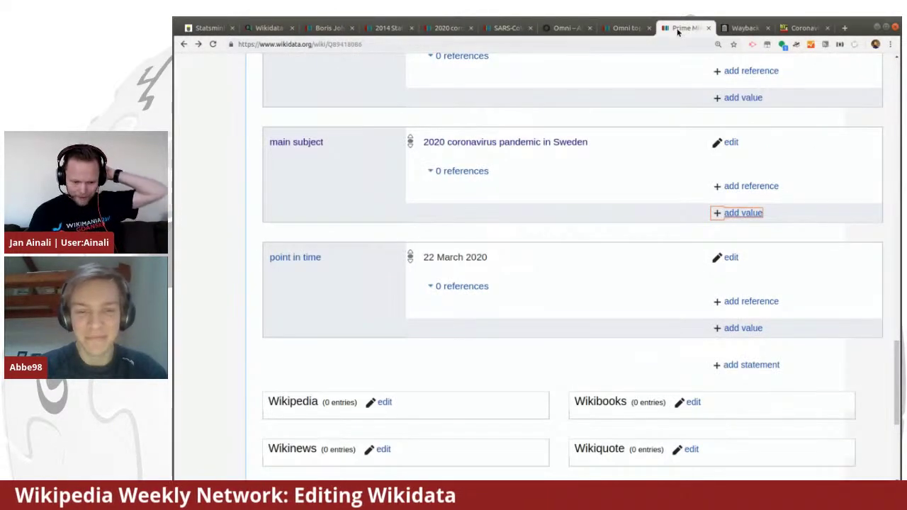
scroll(616, 208, "up", 1)
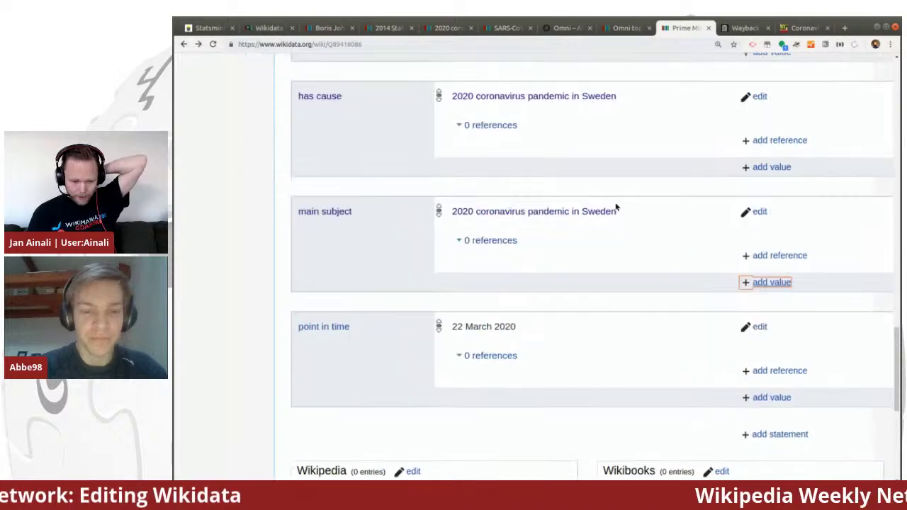
scroll(616, 208, "up", 2)
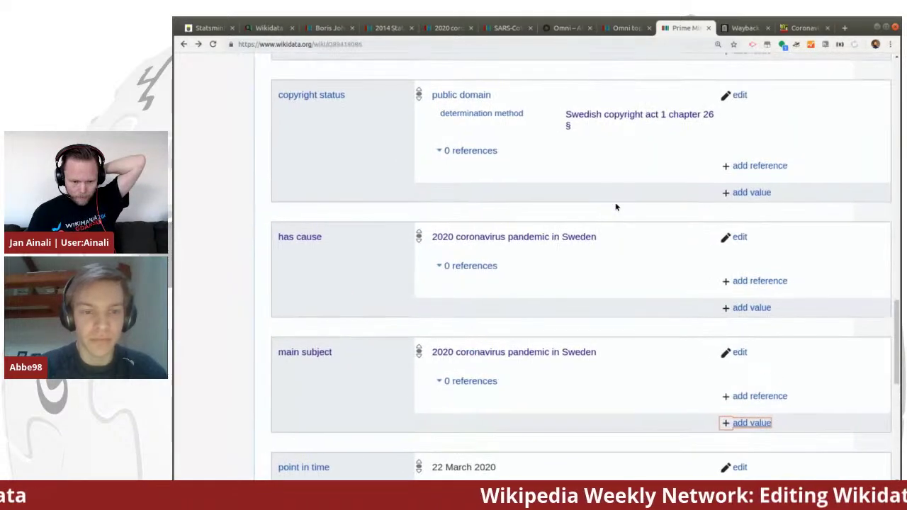
scroll(616, 208, "up", 2)
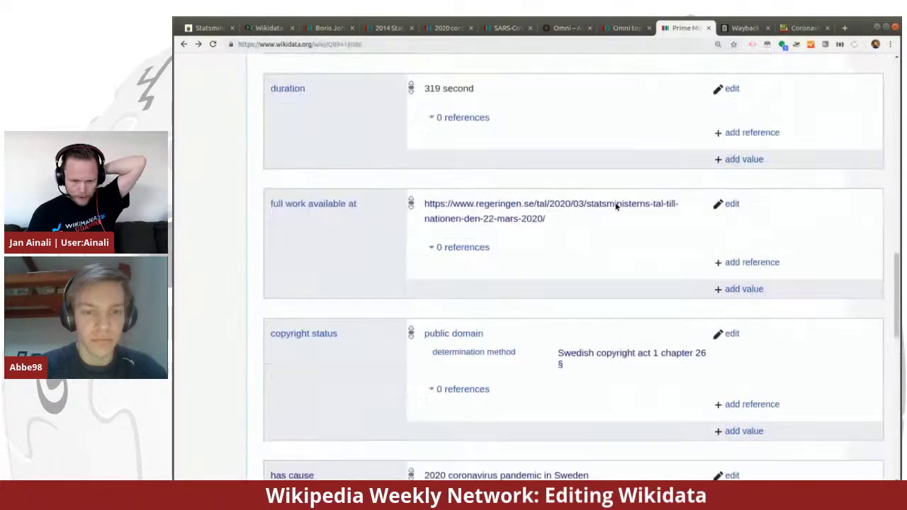
scroll(617, 207, "up", 8)
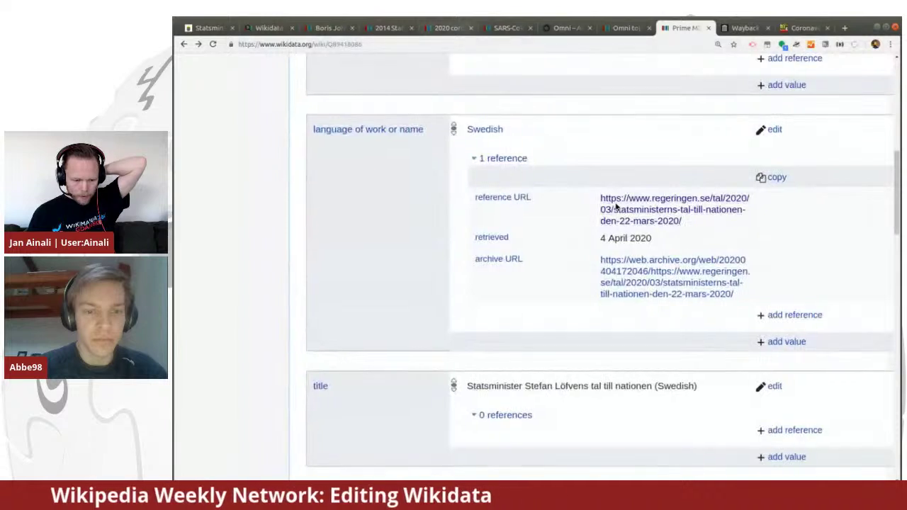
left_click(379, 28)
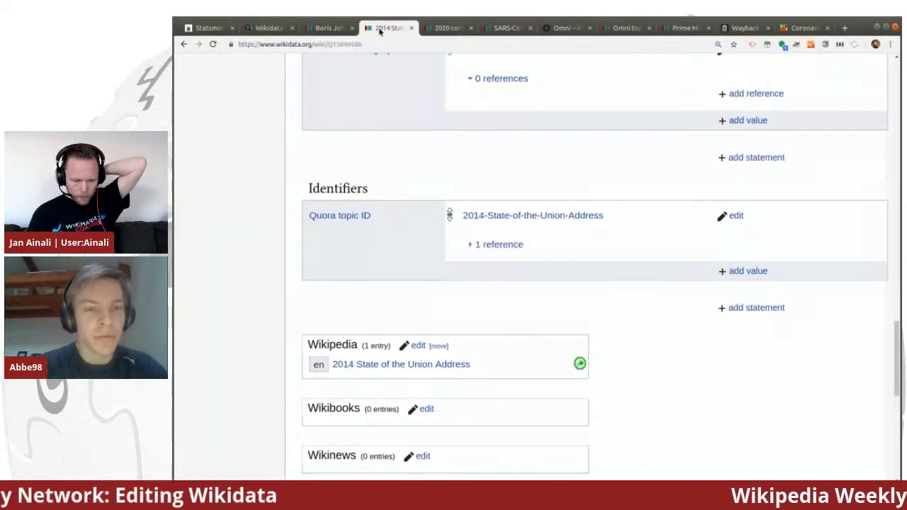
scroll(462, 159, "up", 1)
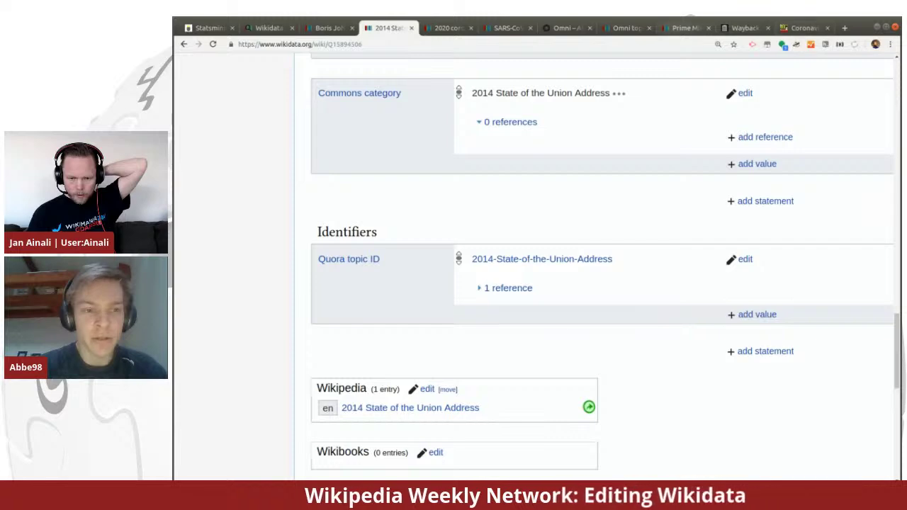
Step: Return to the Prime Minister's speech item and start a new statement below its point in time statement
left_click(673, 29)
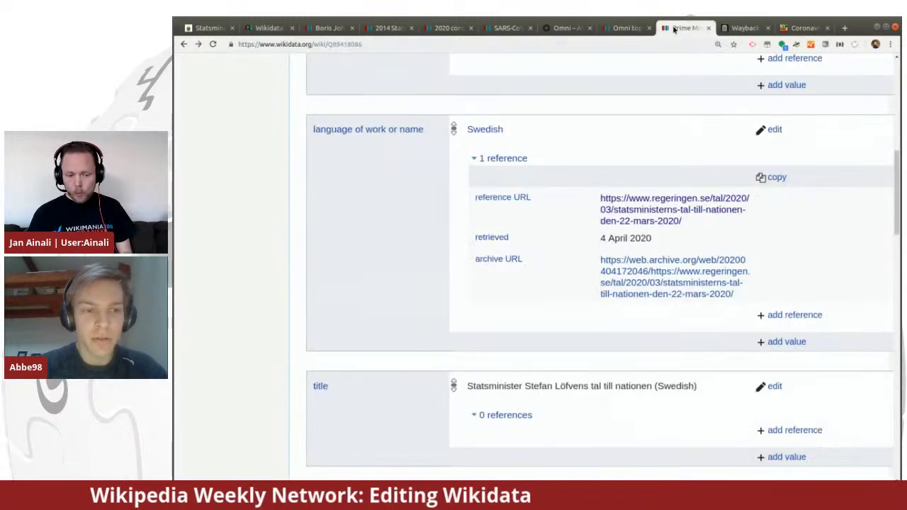
scroll(674, 204, "down", 12)
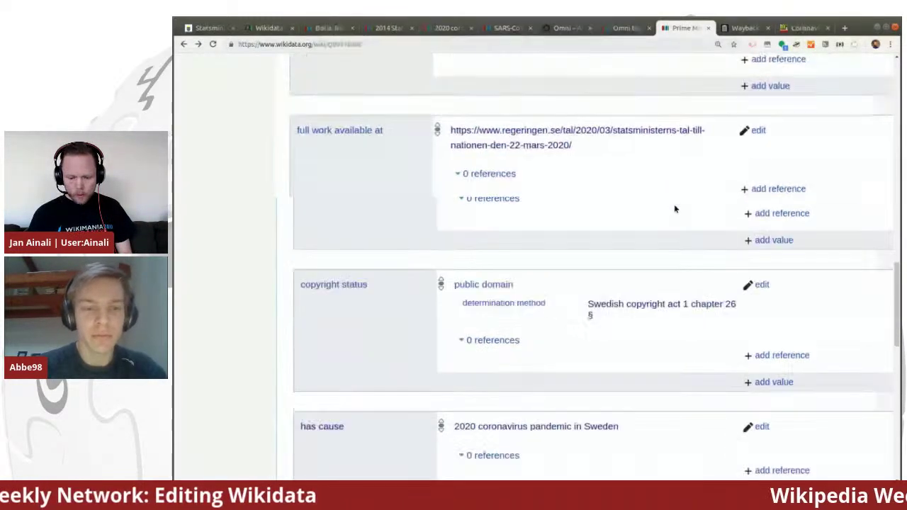
scroll(674, 204, "down", 5)
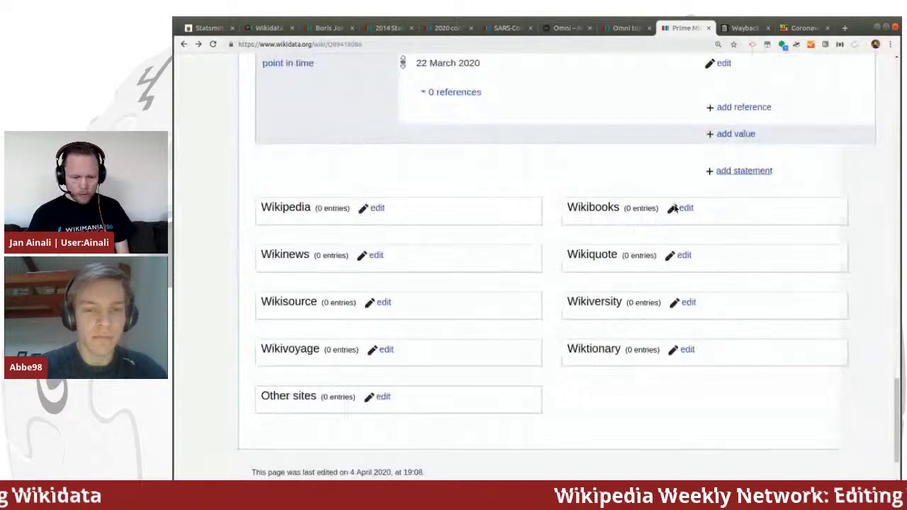
left_click(734, 174)
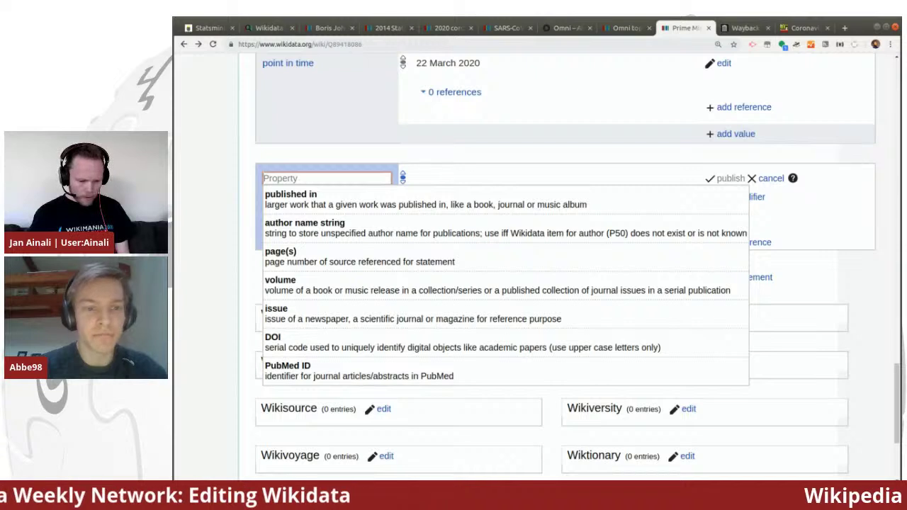
type("publis")
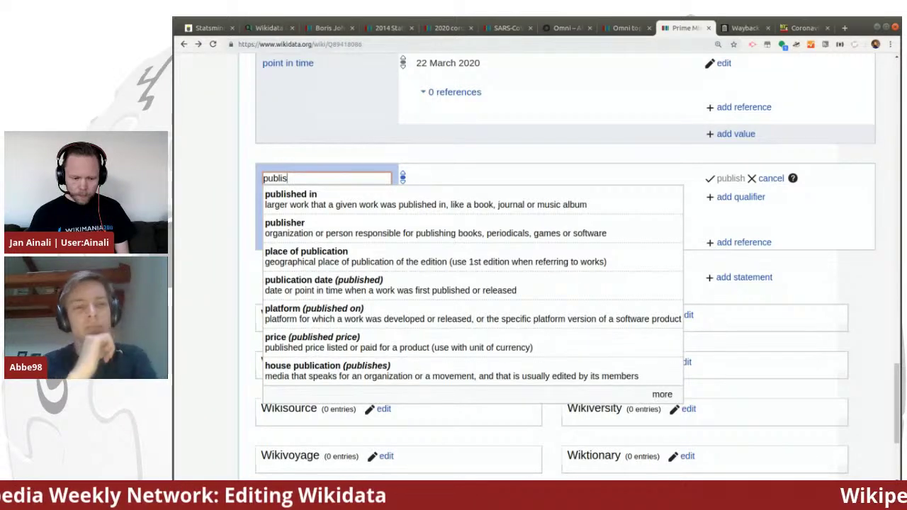
key("Down")
key("Down")
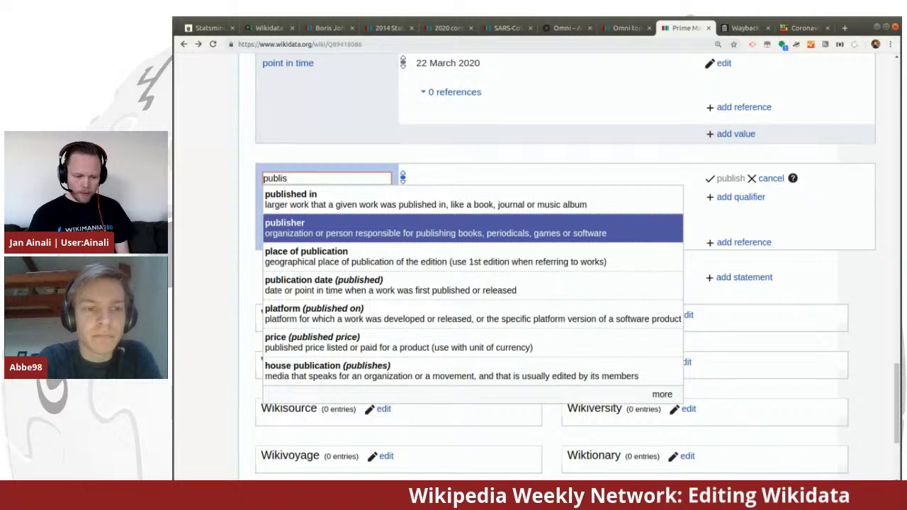
key("BackSpace")
key("BackSpace")
Step: Set the new statement to original broadcaster with the value Sveriges Television and publish it
type("broadc")
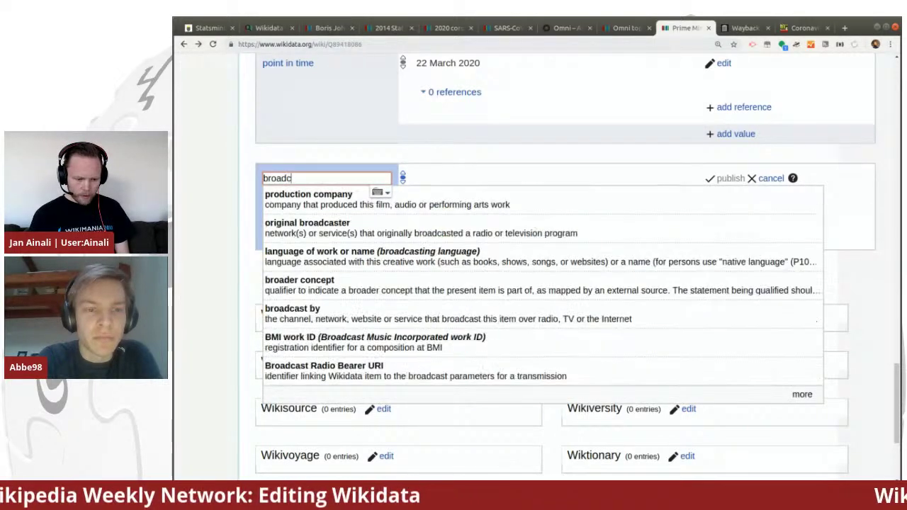
key("Down")
key("Down")
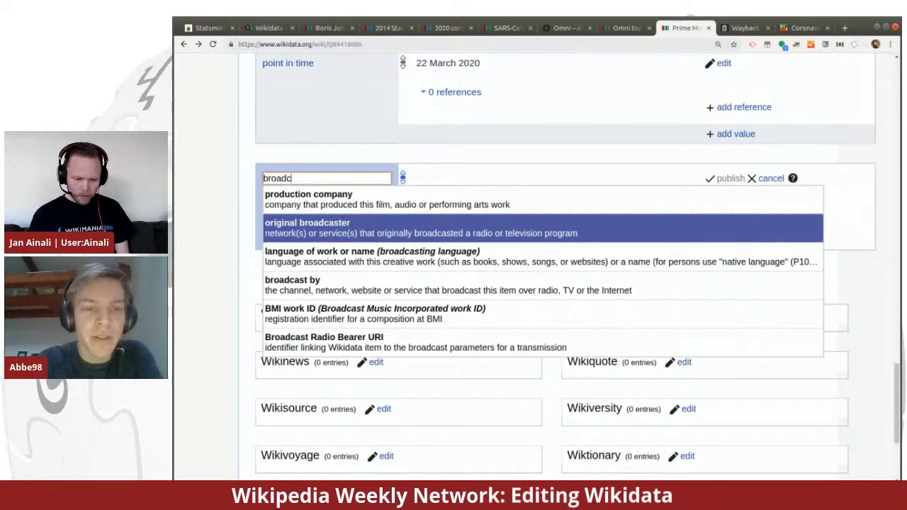
key("Return")
type("svt")
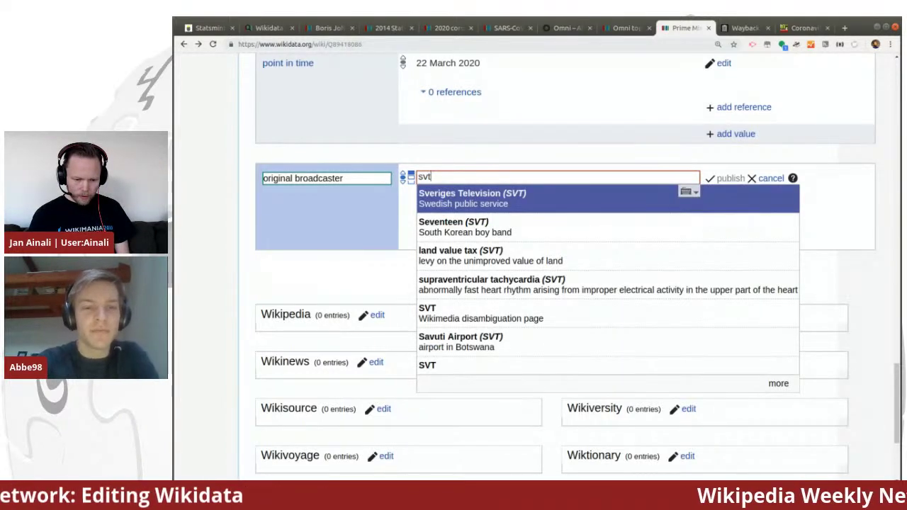
left_click(545, 200)
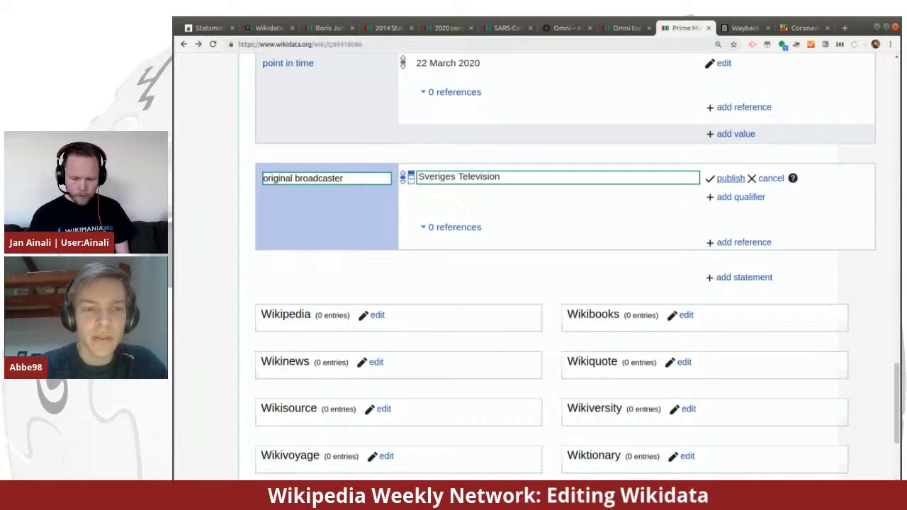
left_click(728, 178)
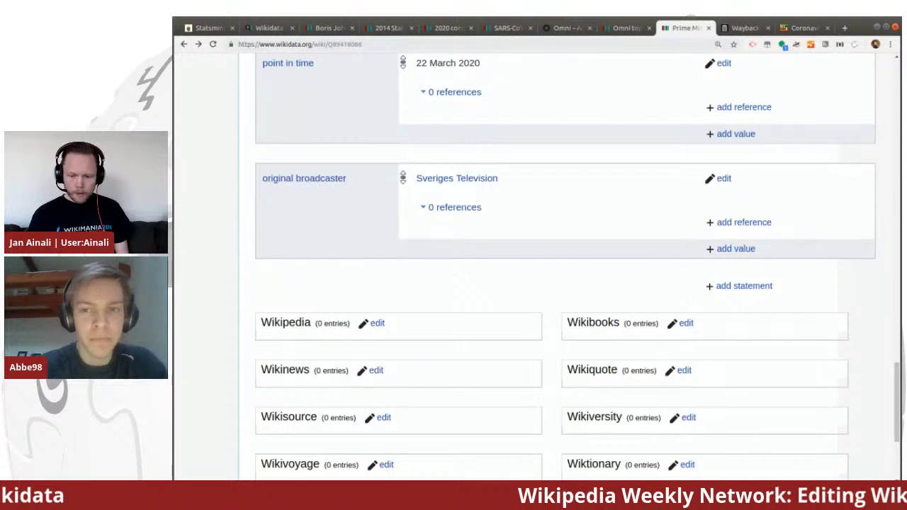
scroll(617, 172, "up", 1)
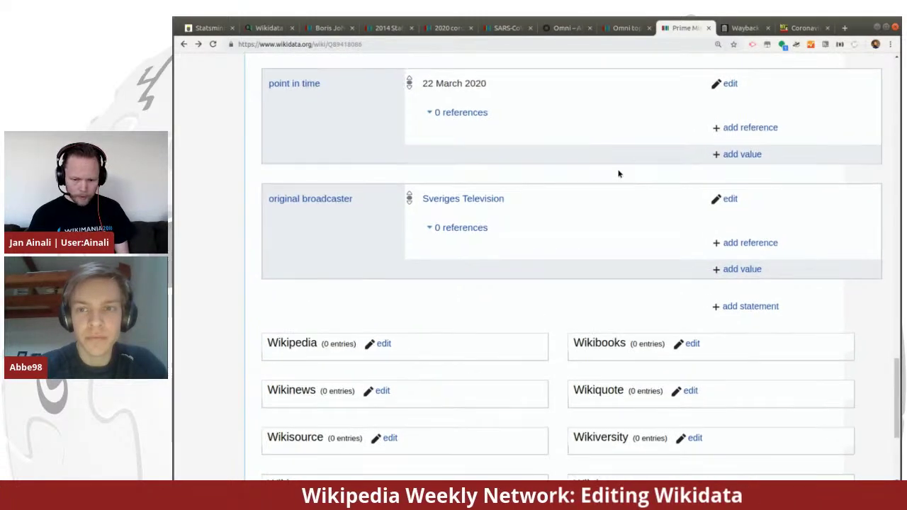
Step: Reload the Prime Minister's speech item and review the order and references of its statements
scroll(618, 174, "up", 10)
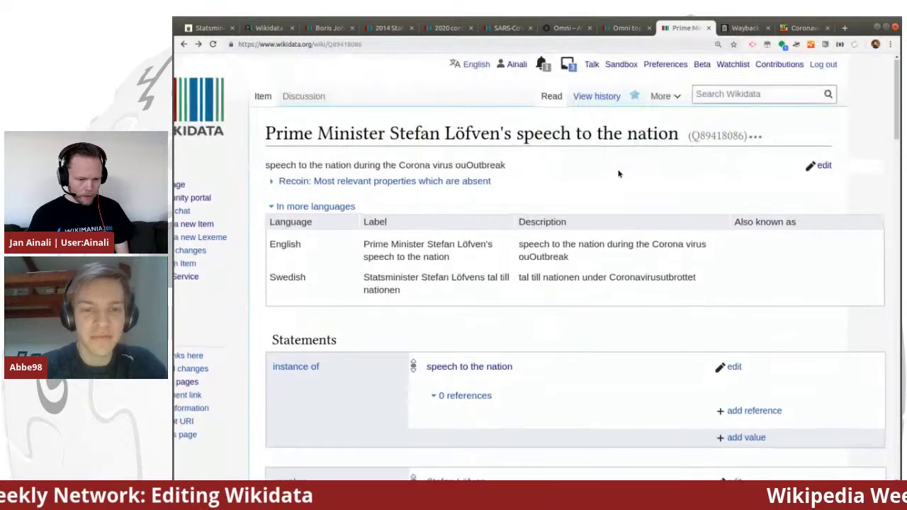
left_click(213, 44)
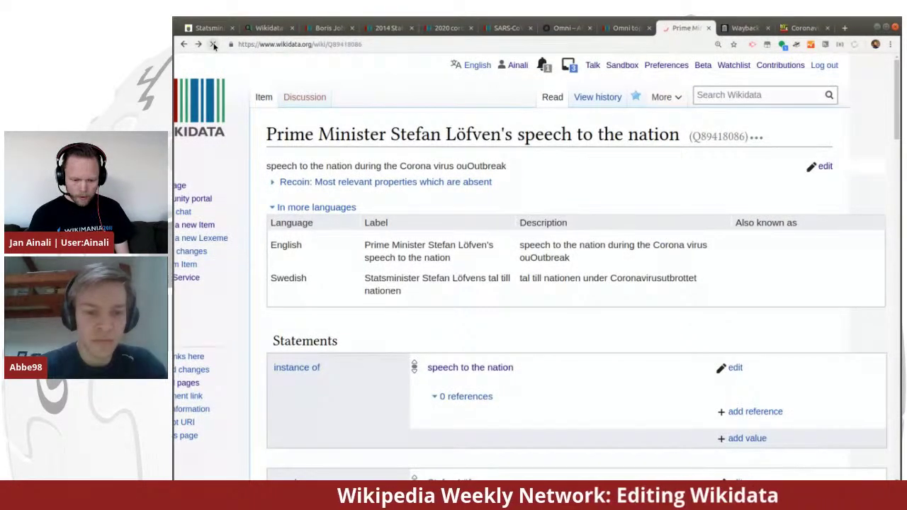
scroll(631, 231, "down", 3)
scroll(631, 231, "down", 1)
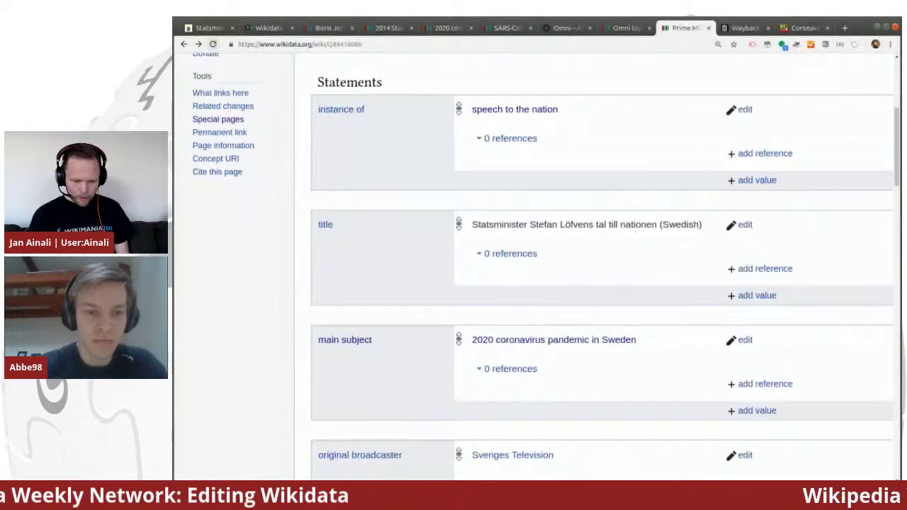
scroll(631, 232, "down", 3)
scroll(632, 232, "down", 2)
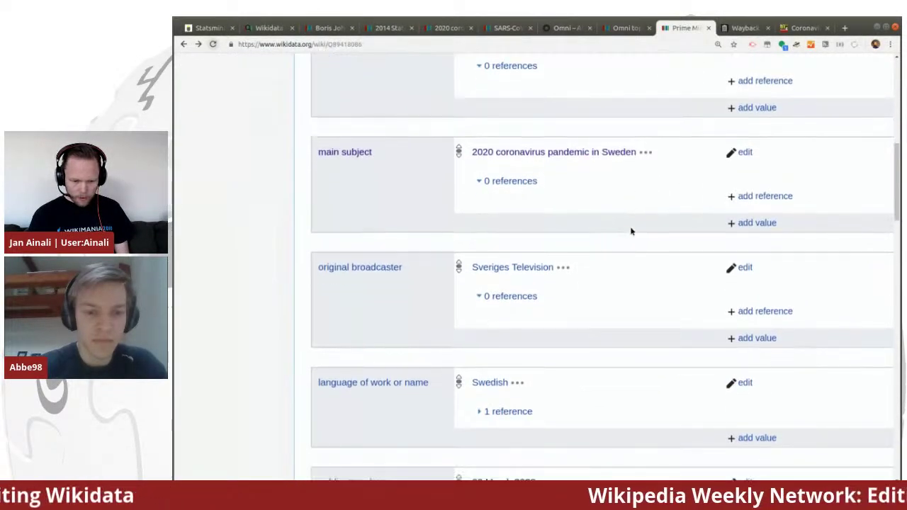
scroll(632, 232, "up", 1)
scroll(631, 231, "up", 4)
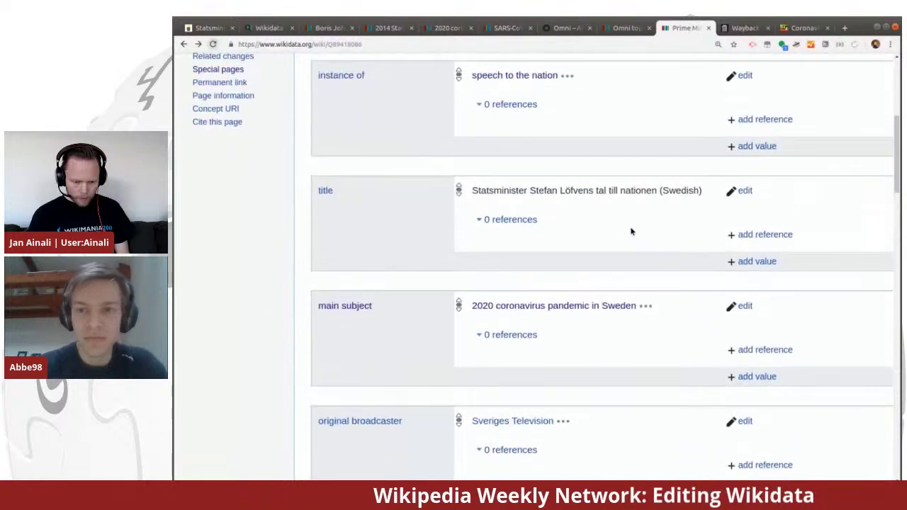
scroll(631, 231, "down", 2)
scroll(632, 231, "down", 4)
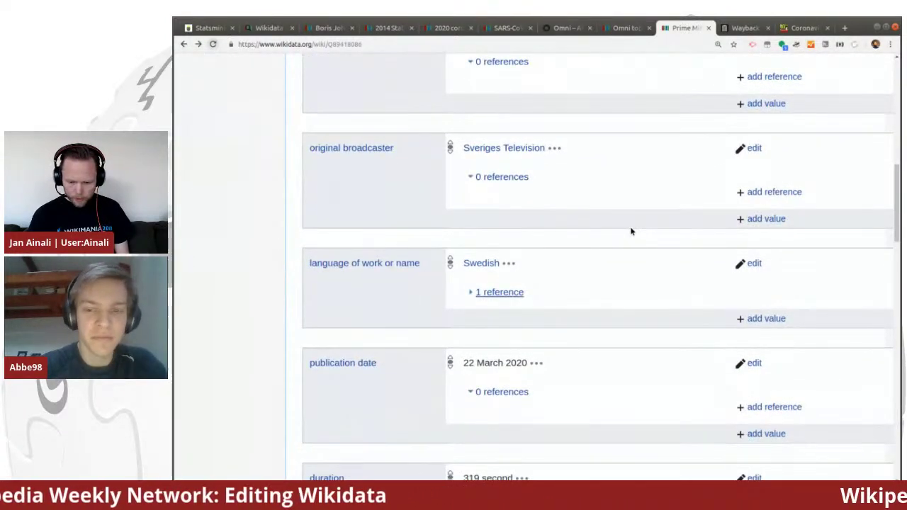
Step: Copy the regeringen.se reference from the language of work or name statement into the main subject and title statements
left_click(512, 292)
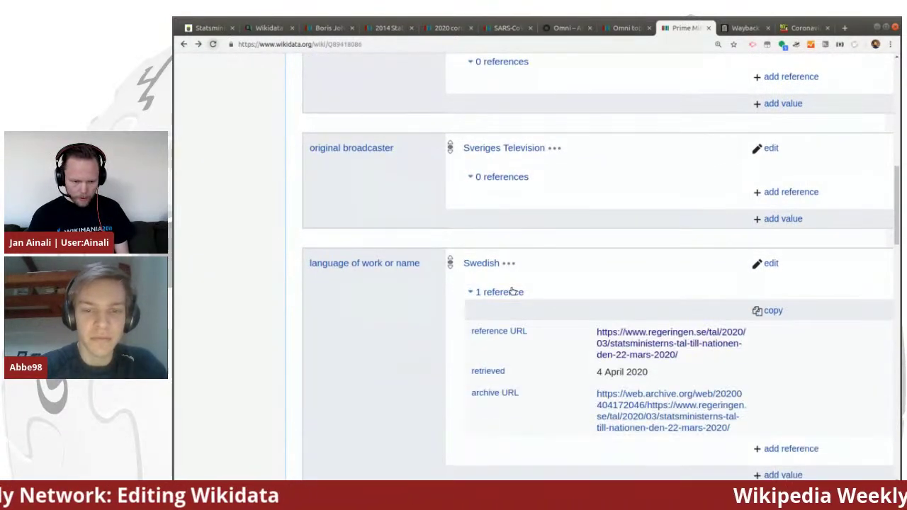
left_click(755, 310)
scroll(634, 177, "up", 2)
scroll(634, 177, "up", 2)
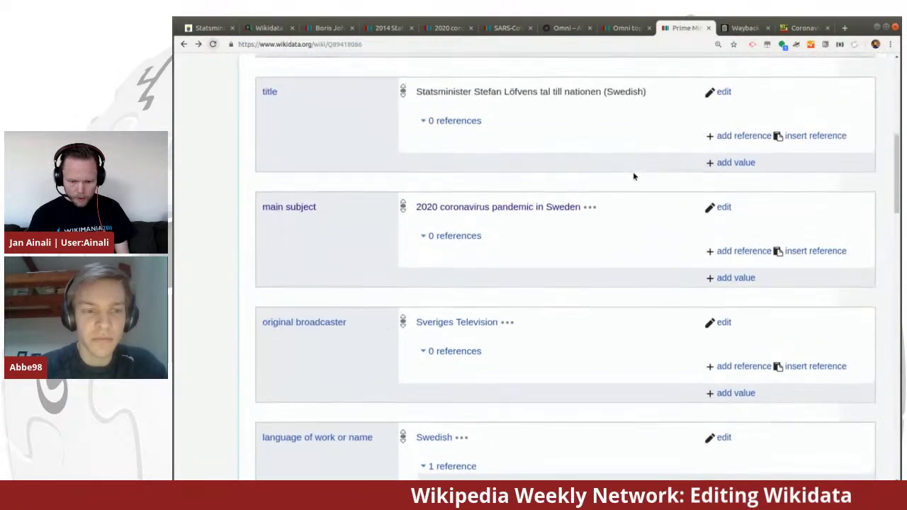
scroll(633, 177, "left", 1)
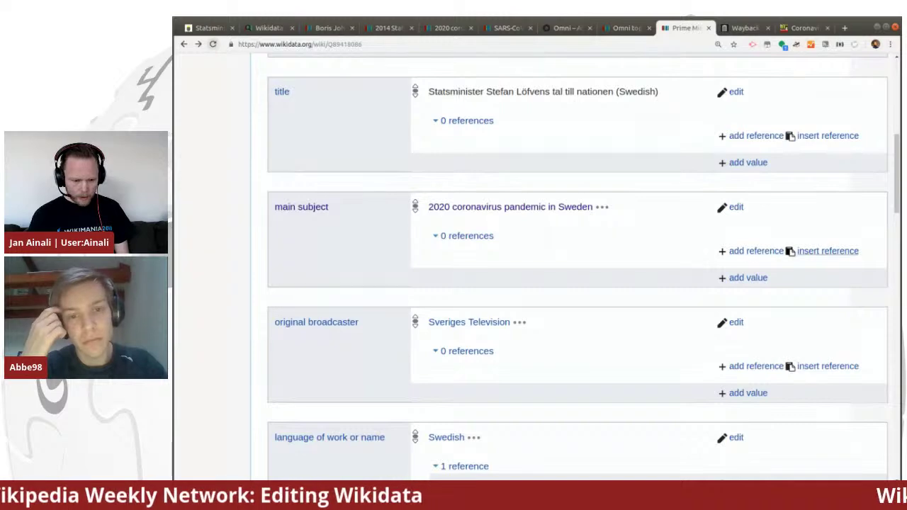
left_click(828, 252)
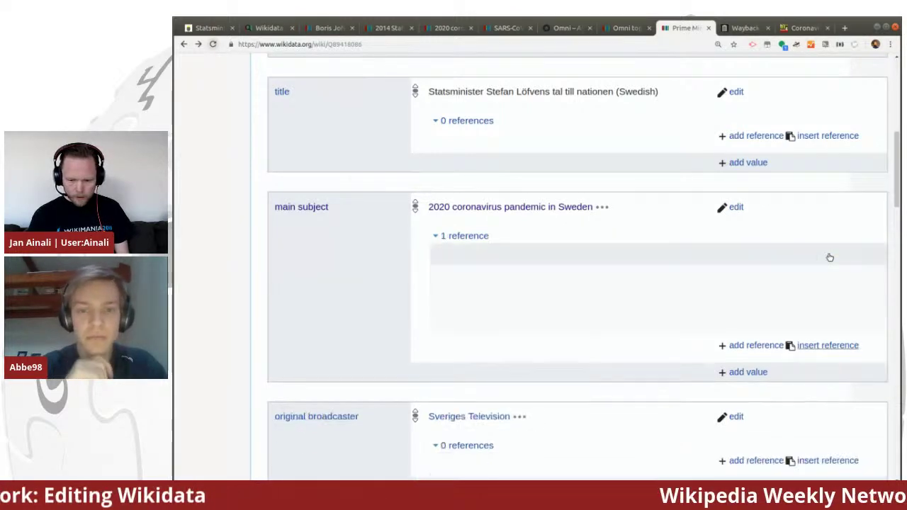
left_click(844, 136)
Step: Insert the copied reference into the publication date, duration and point in time statements
scroll(664, 135, "down", 5)
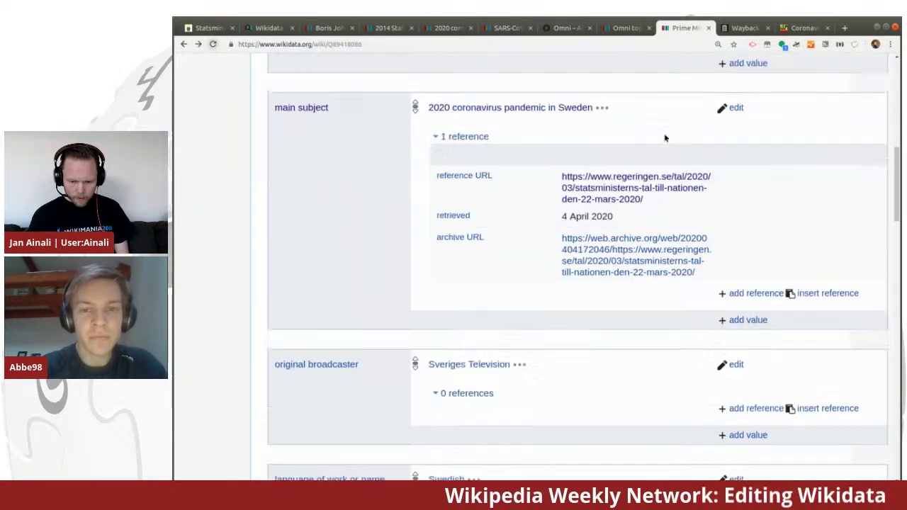
scroll(664, 135, "up", 1)
scroll(664, 137, "down", 3)
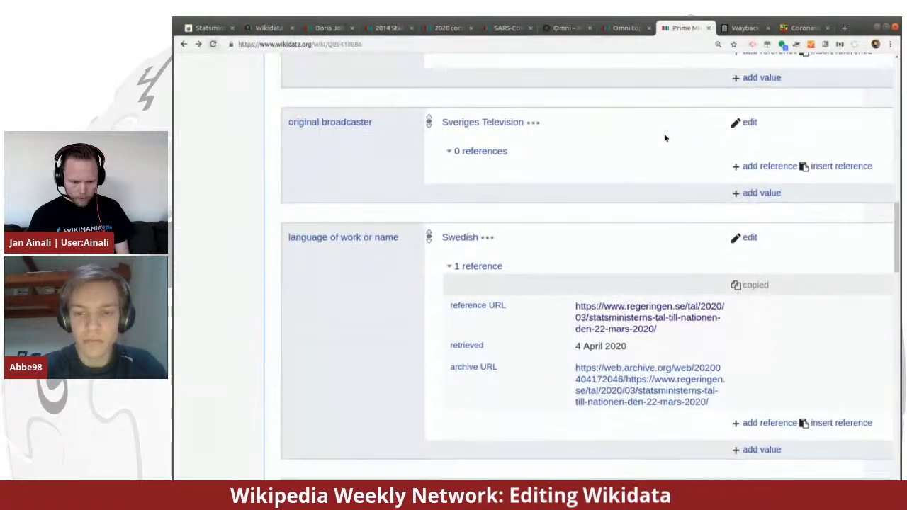
scroll(664, 137, "down", 3)
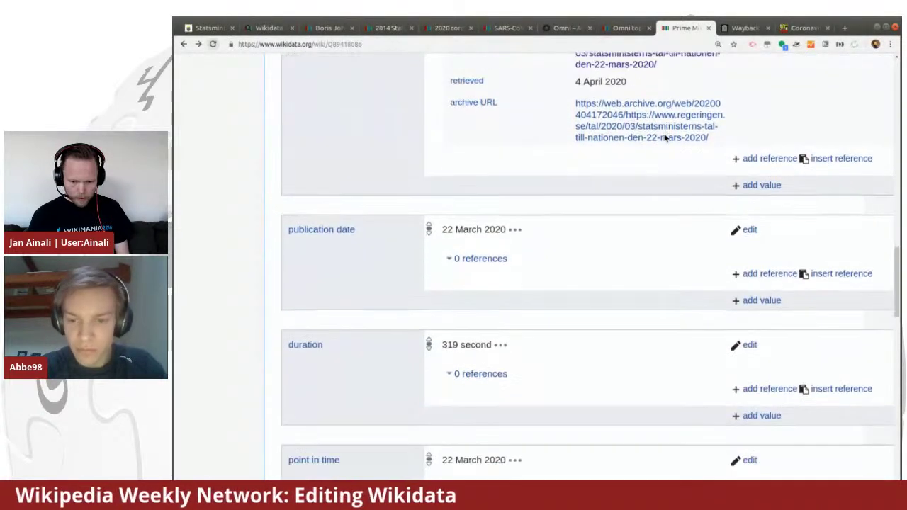
left_click(867, 196)
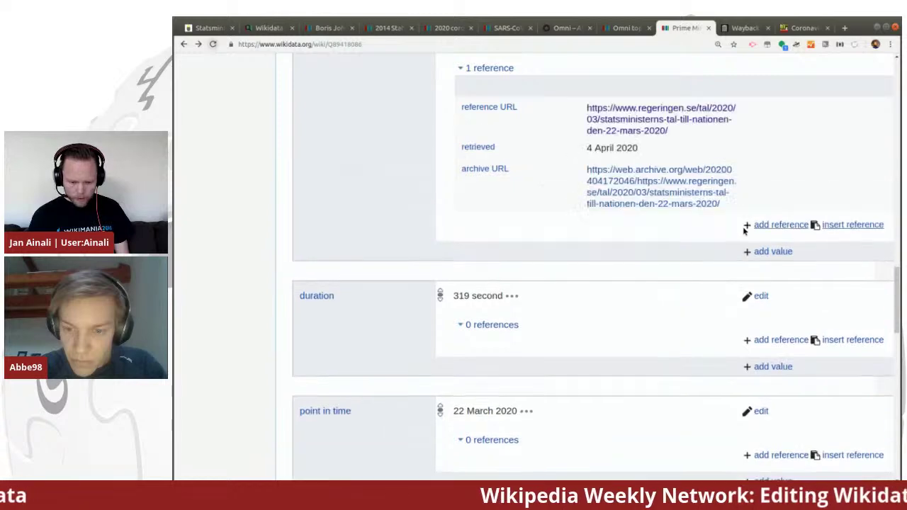
left_click(847, 341)
scroll(634, 296, "down", 3)
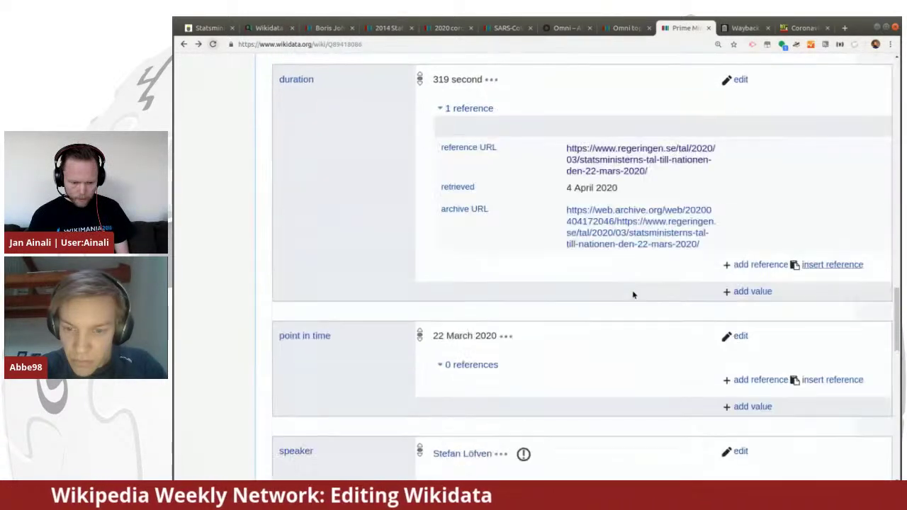
scroll(636, 313, "down", 1)
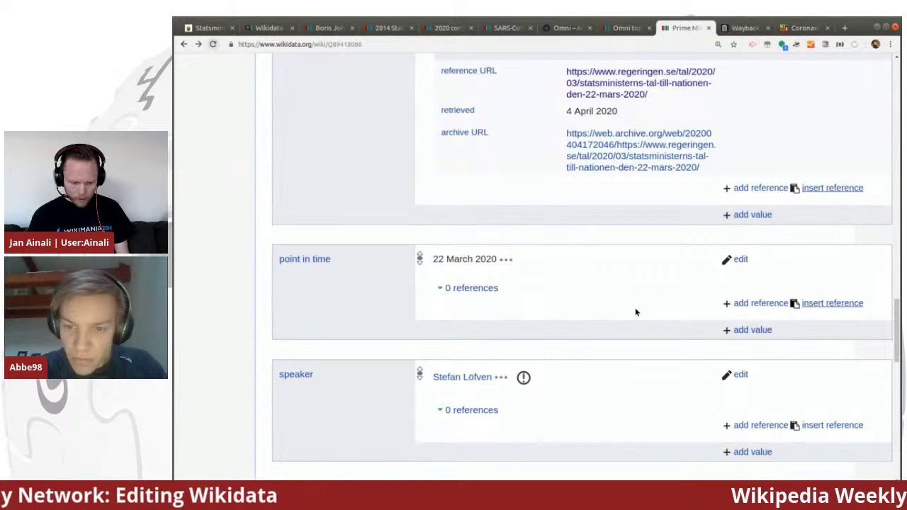
scroll(584, 249, "down", 3)
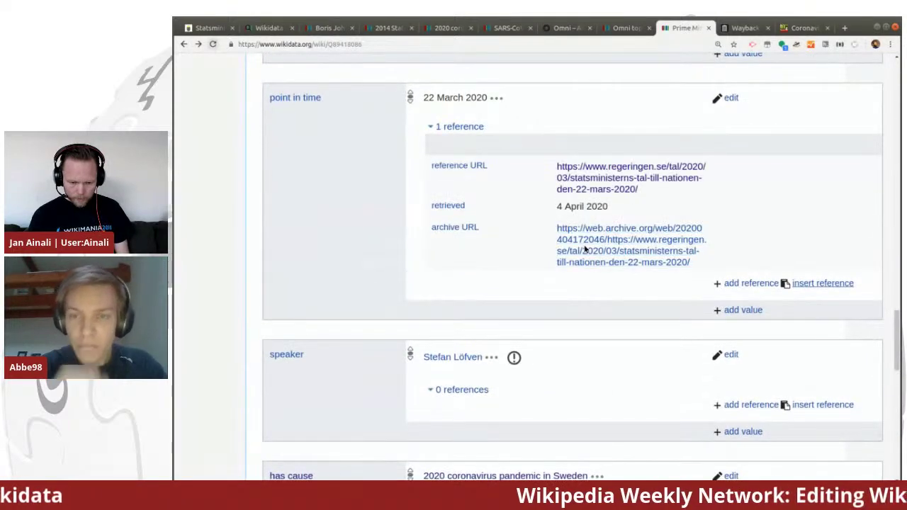
Step: Show the potential issues of the speaker statement and open the discussion page for its participant constraint suggestion
scroll(691, 293, "down", 2)
scroll(690, 293, "down", 2)
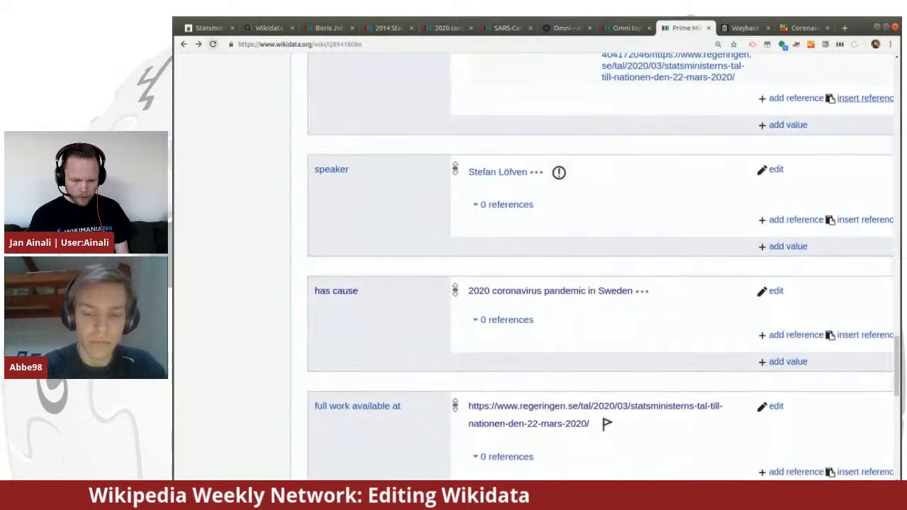
left_click(559, 173)
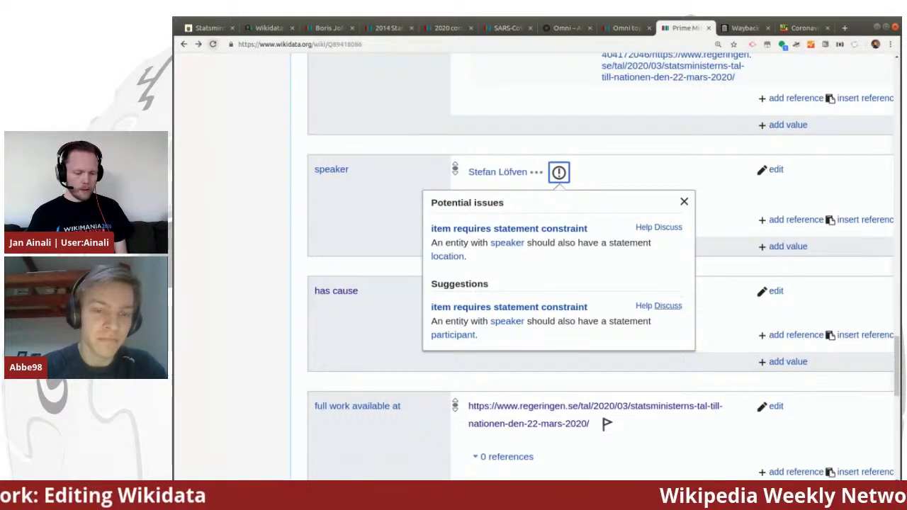
left_click(674, 307)
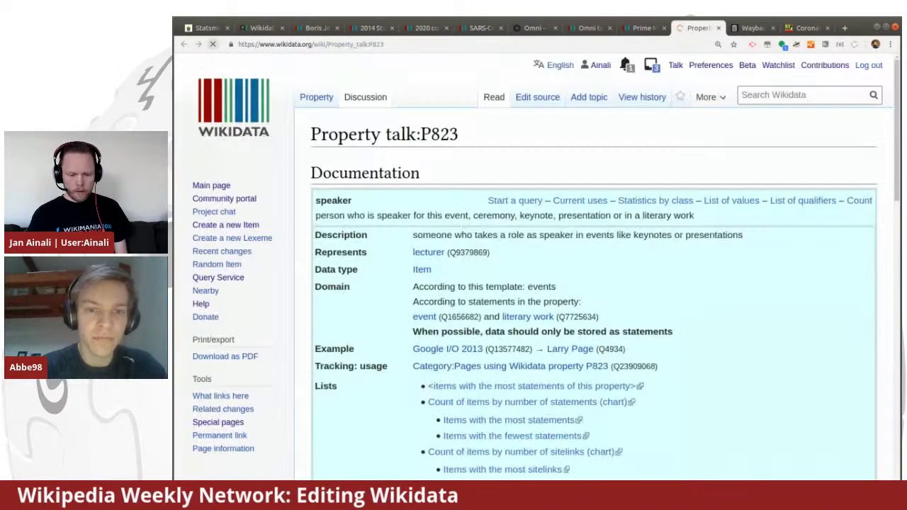
Step: Examine the speaker property's talk page documentation, including its domain, example and constraints on participant and location
scroll(577, 216, "down", 2)
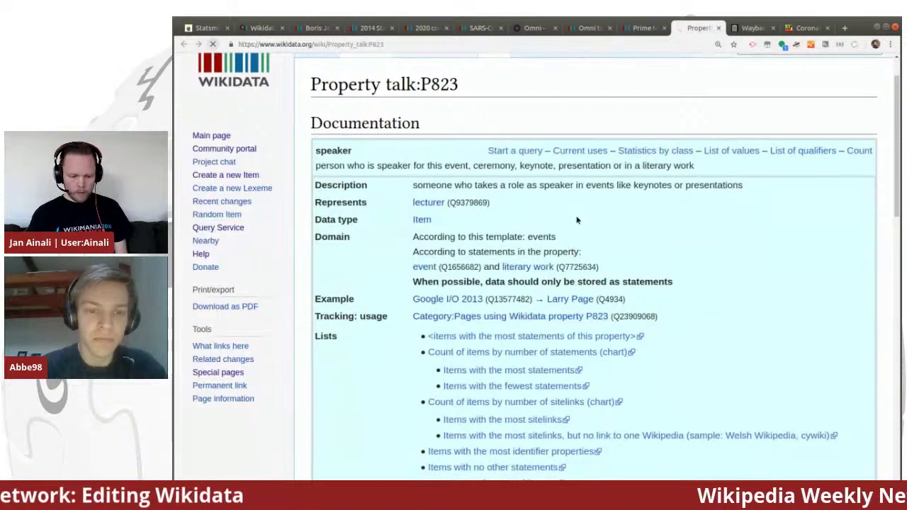
scroll(576, 216, "down", 3)
scroll(577, 220, "down", 4)
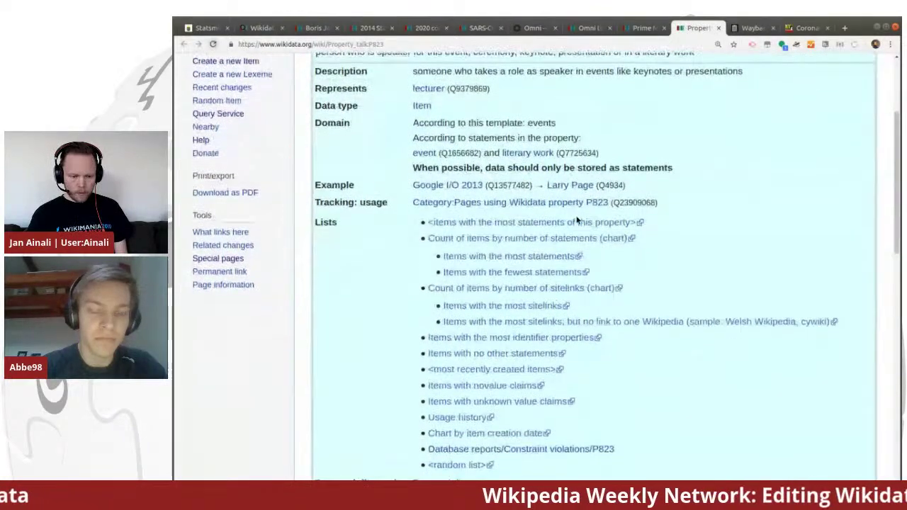
scroll(576, 220, "down", 3)
scroll(577, 221, "up", 2)
scroll(576, 220, "down", 5)
scroll(576, 221, "down", 2)
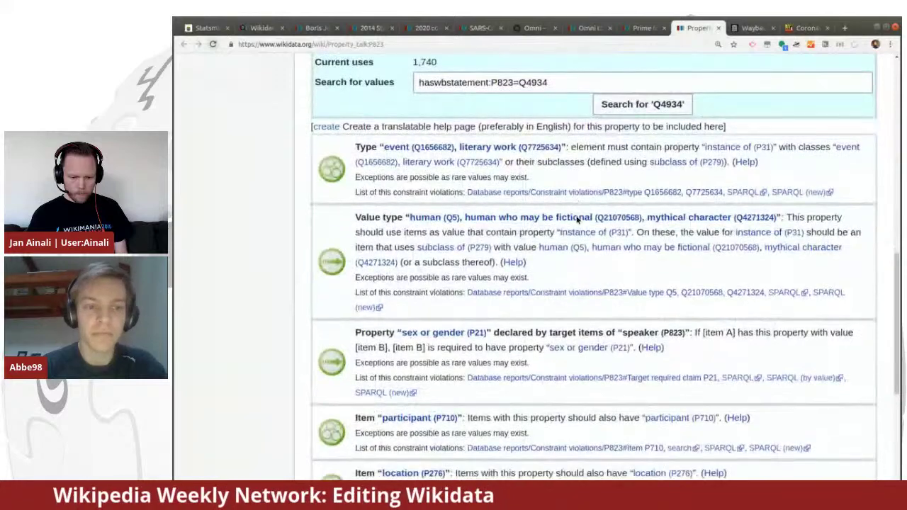
scroll(577, 220, "down", 2)
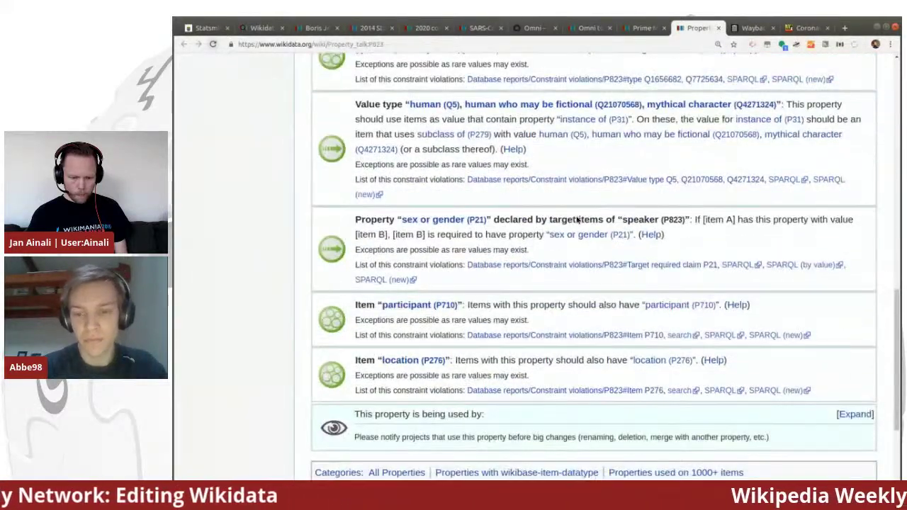
scroll(577, 219, "down", 2)
scroll(577, 219, "down", 1)
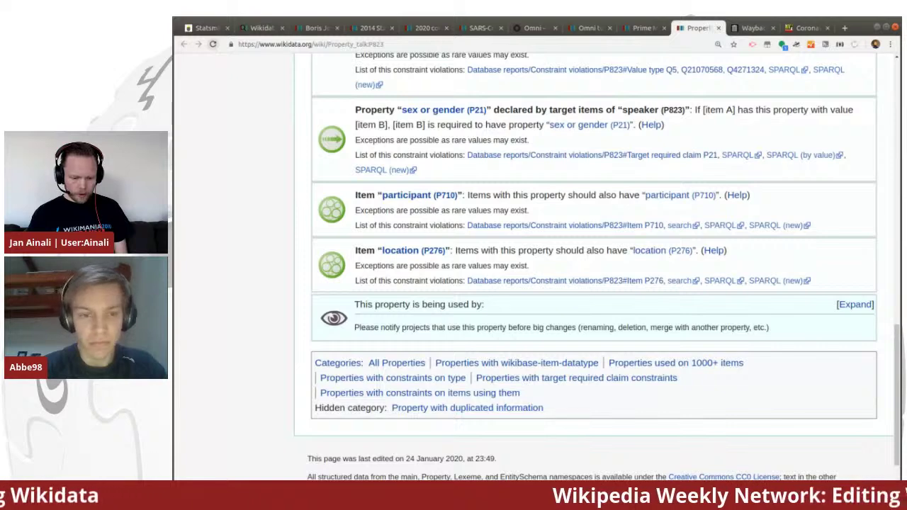
scroll(595, 255, "up", 1)
scroll(581, 206, "down", 1)
scroll(581, 207, "up", 2)
scroll(580, 207, "up", 5)
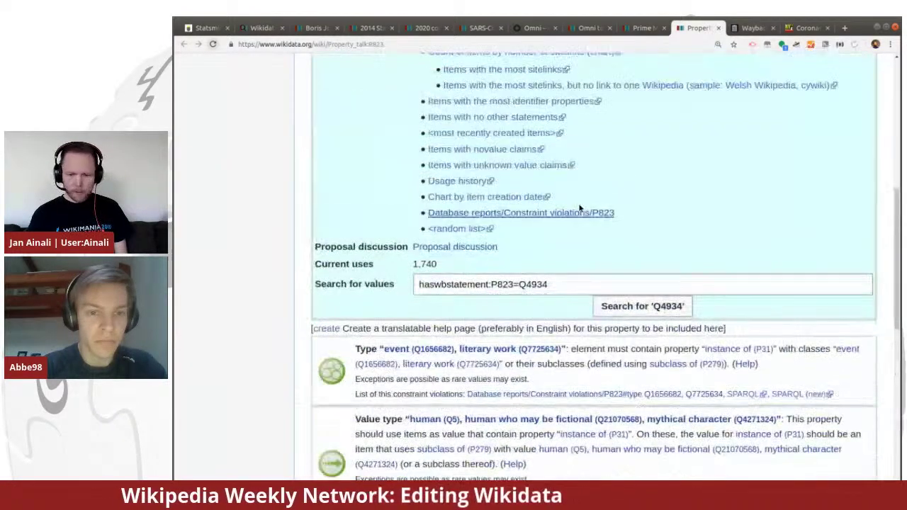
Step: Open the speaker property's proposal discussion separately, read its description and comments, and close it again
middle_click(460, 247)
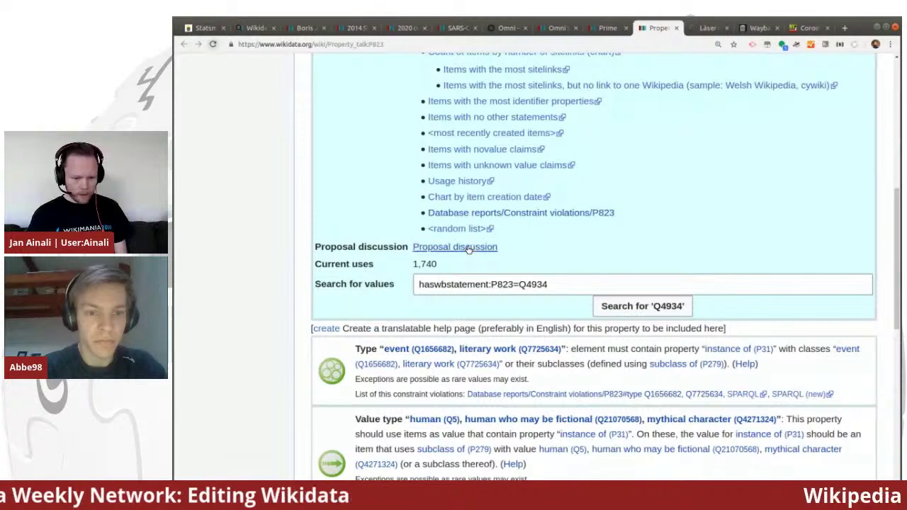
key("ctrl+Tab")
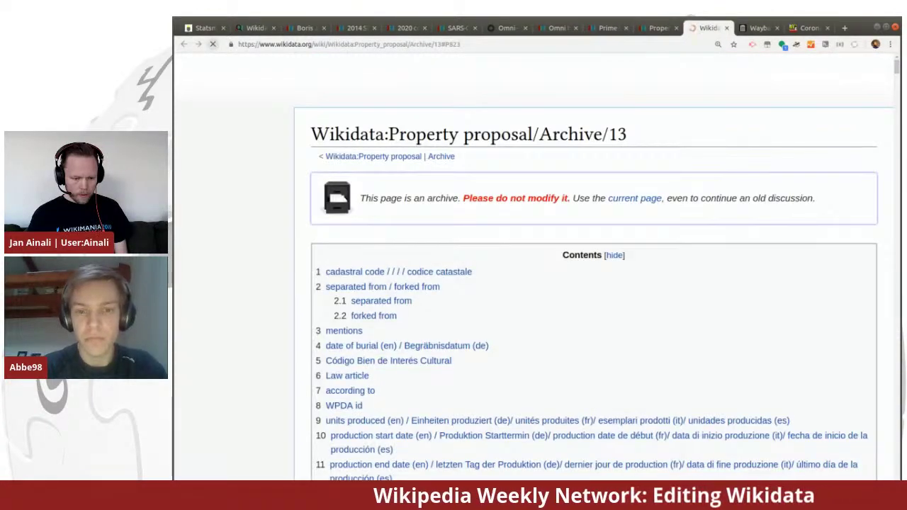
scroll(634, 257, "down", 5)
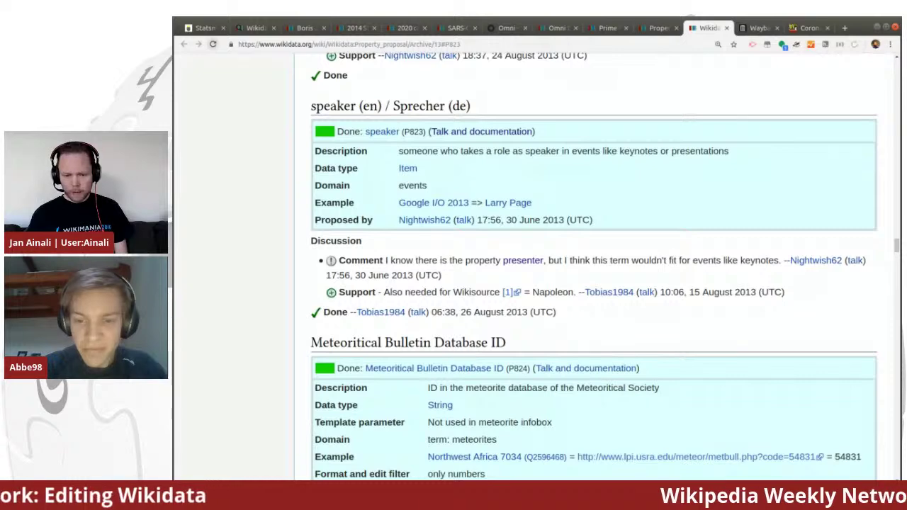
left_click(726, 29)
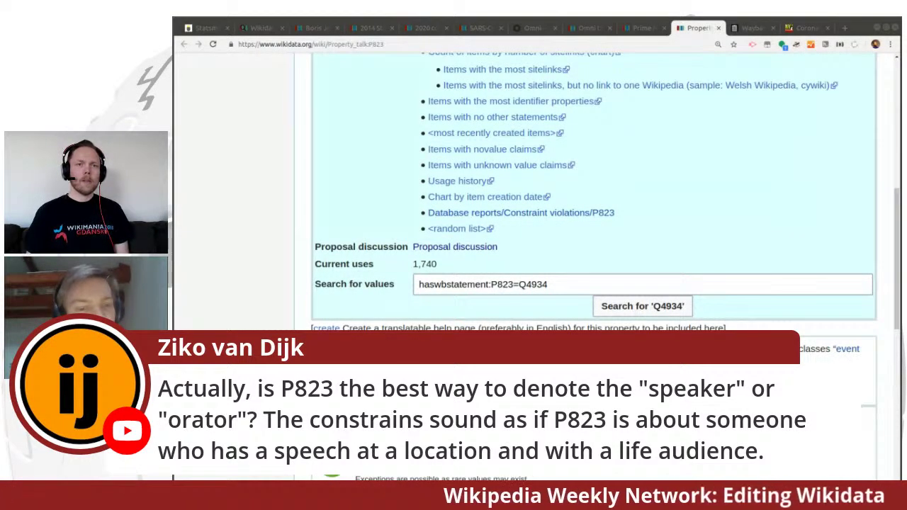
Step: Recheck the speaker property's type constraint, return to the Prime Minister's speech item and dismiss its potential issues notice
scroll(604, 230, "down", 2)
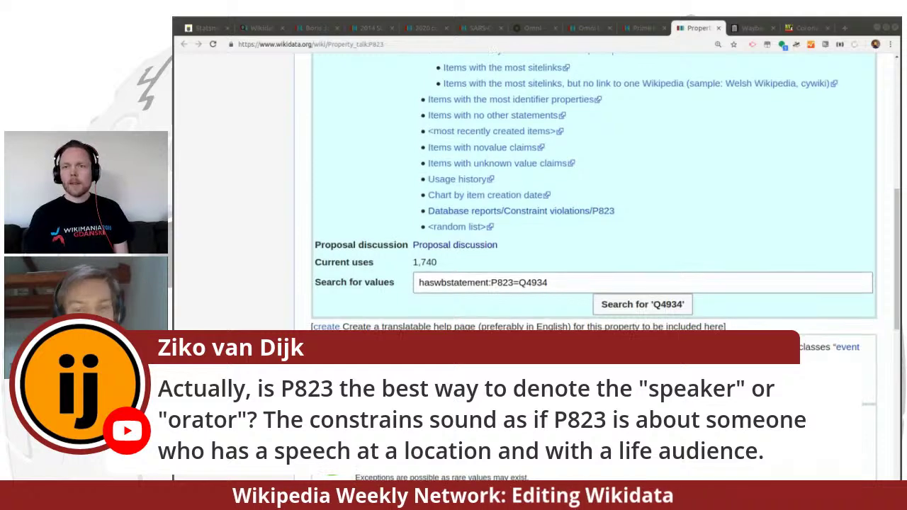
scroll(604, 222, "down", 1)
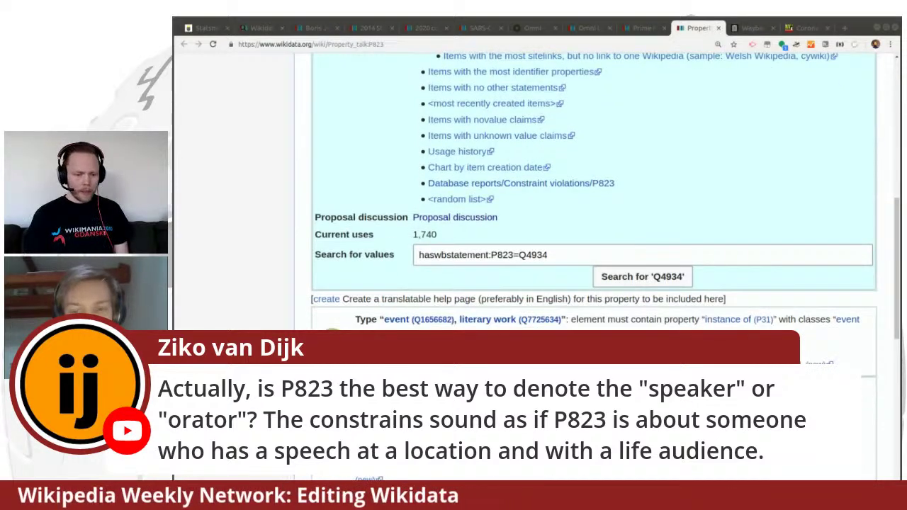
scroll(604, 230, "down", 3)
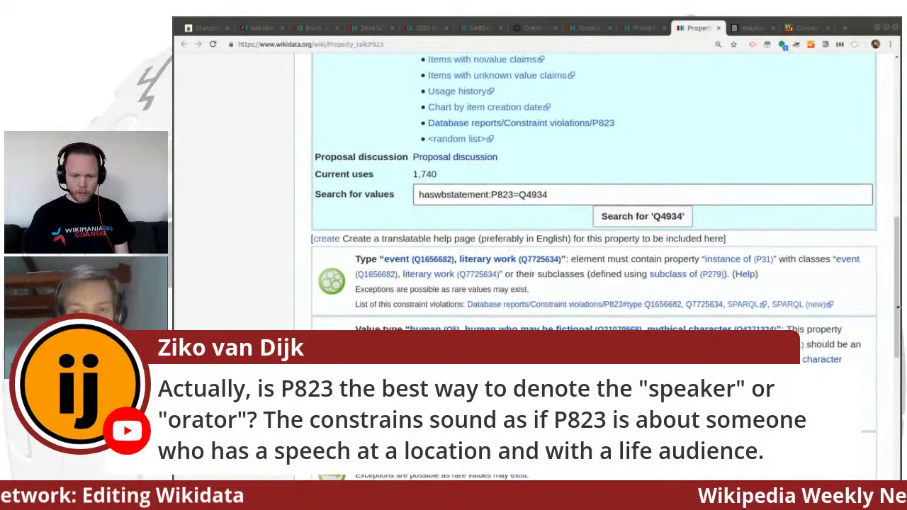
left_click(641, 28)
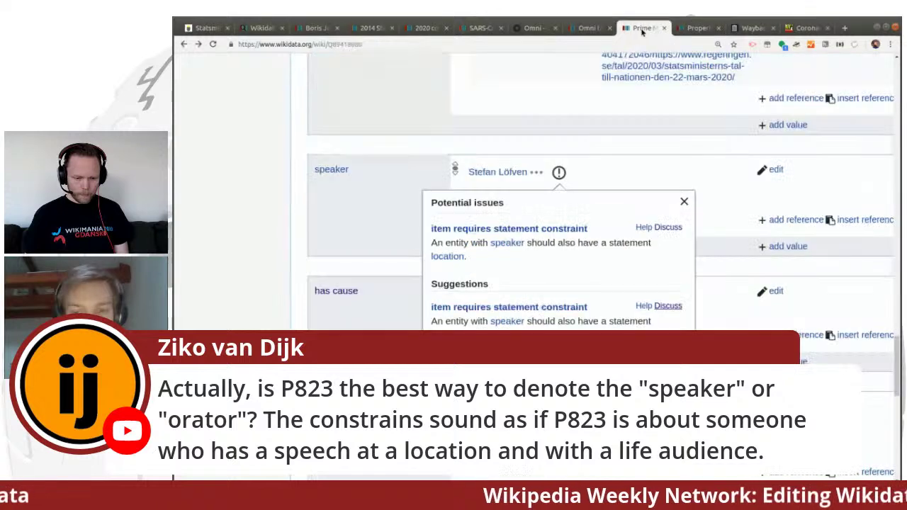
left_click(666, 166)
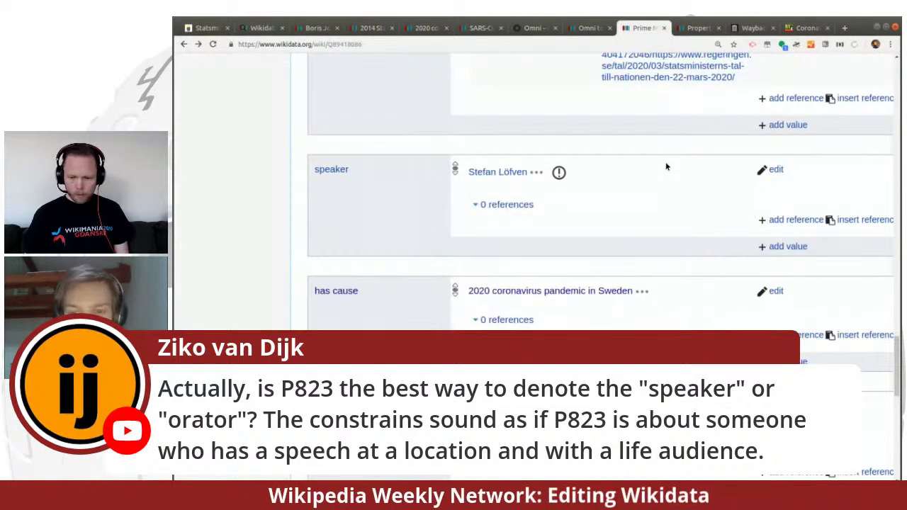
Step: Insert the copied regeringen.se reference into the speaker statement and look over the remaining statements that lack references
scroll(665, 205, "down", 1)
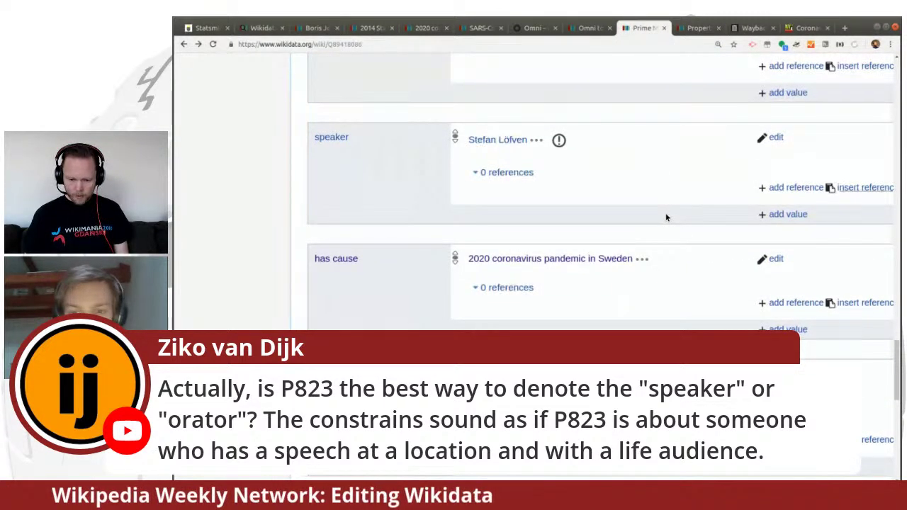
left_click(865, 187)
scroll(667, 188, "down", 4)
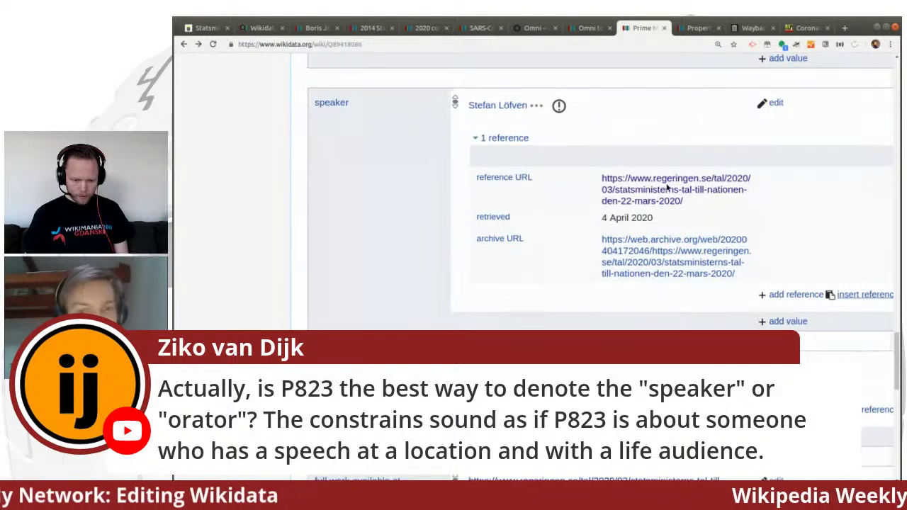
scroll(668, 187, "down", 3)
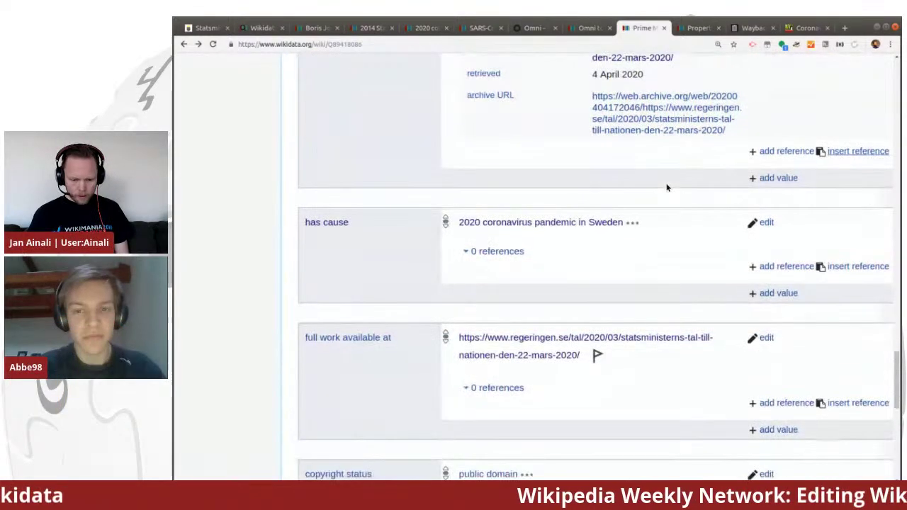
scroll(682, 193, "down", 4)
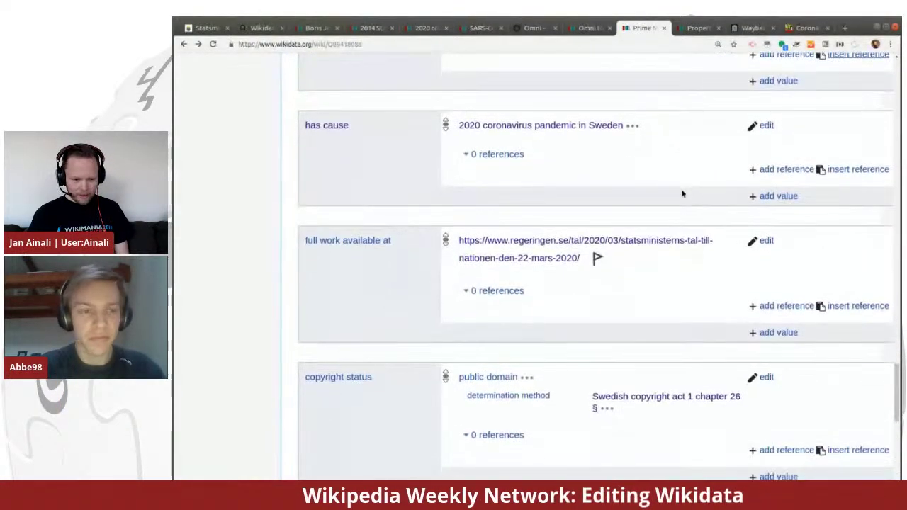
scroll(682, 193, "down", 2)
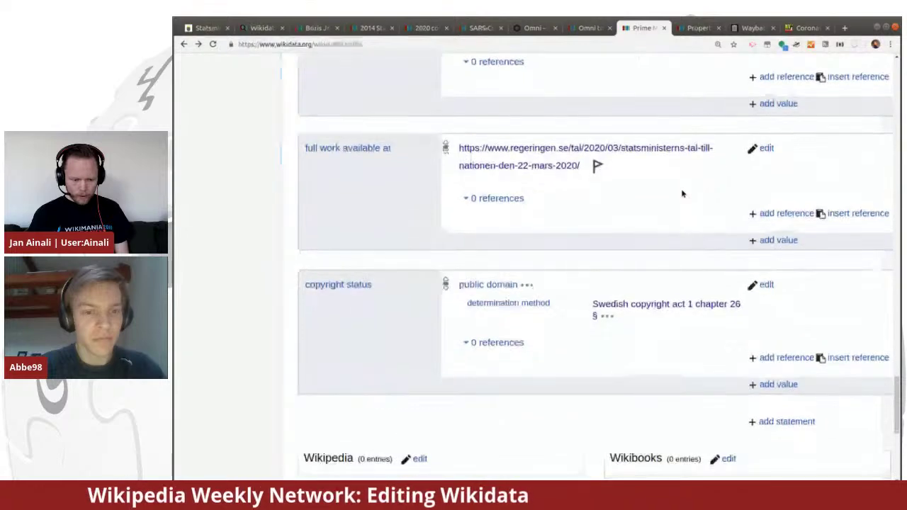
scroll(673, 211, "up", 3)
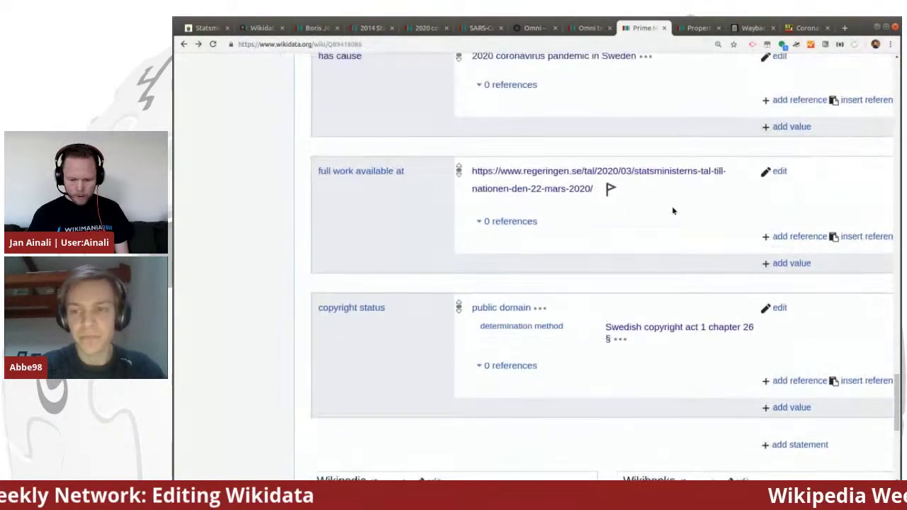
scroll(674, 211, "down", 4)
scroll(673, 211, "up", 12)
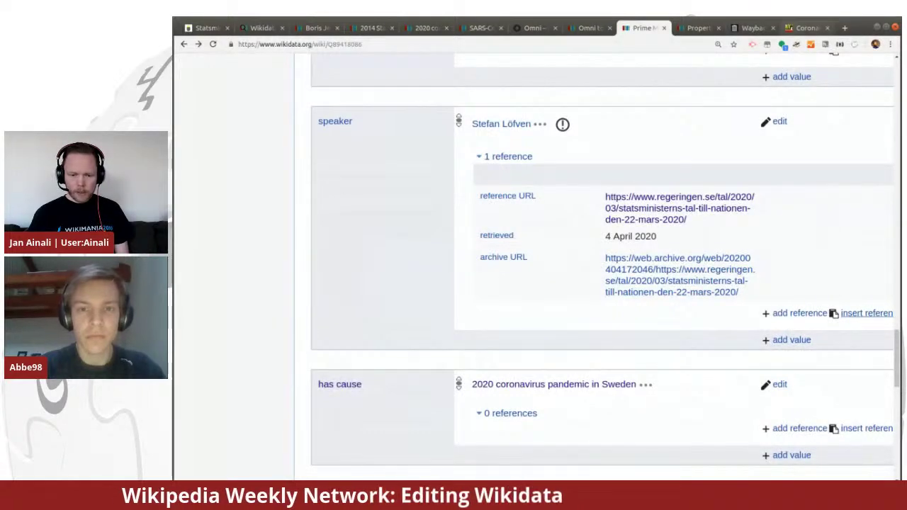
Step: Look up "svt tal till nationen", open the SVT Nyheter article about the Prime Minister's speech in the Aftonbladet tab and copy its web address
left_click(808, 28)
left_click(411, 44)
type("s")
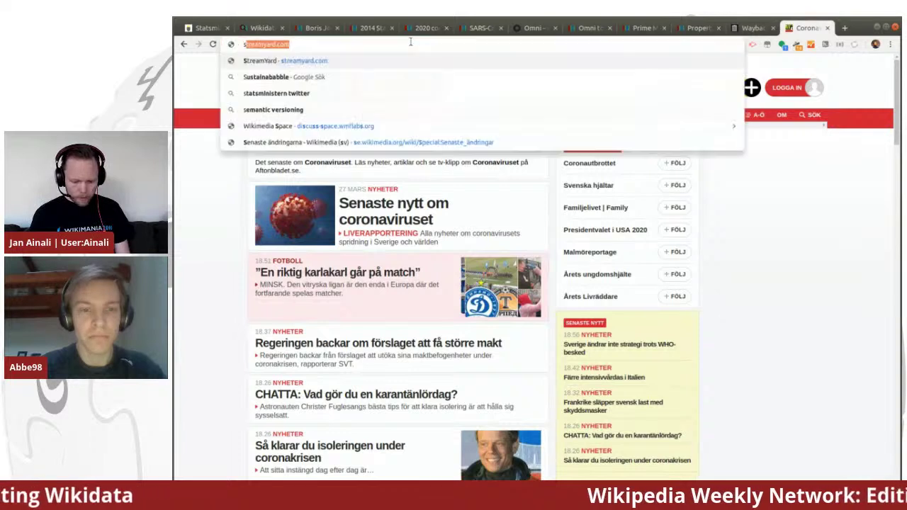
type("vt tal till nationen")
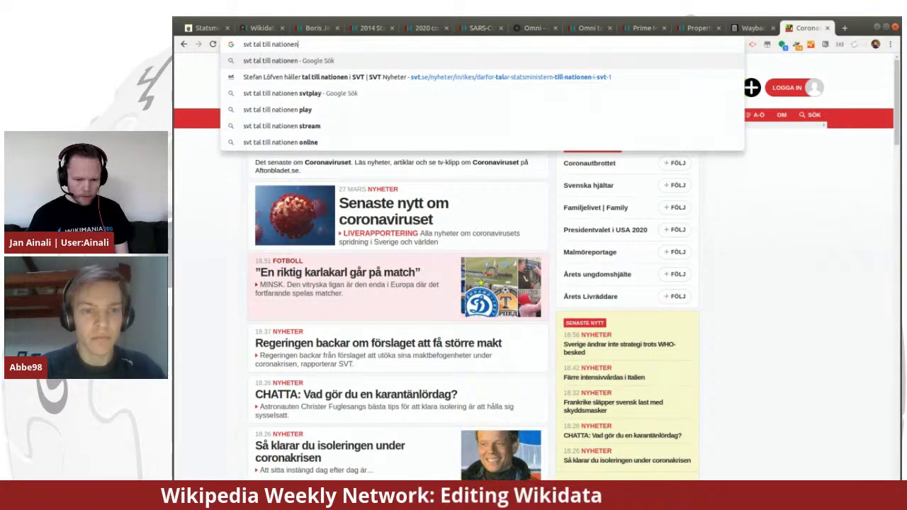
key("Down")
key("Return")
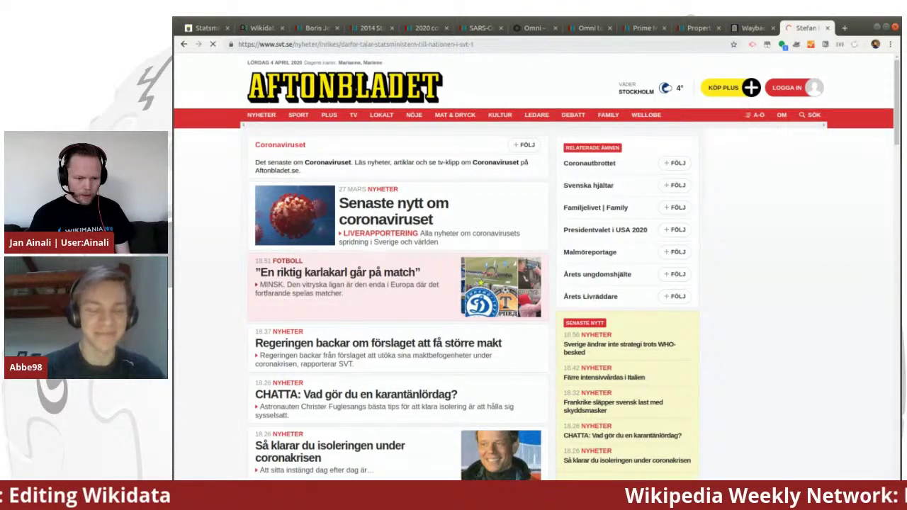
left_click(444, 43)
key("ctrl+c")
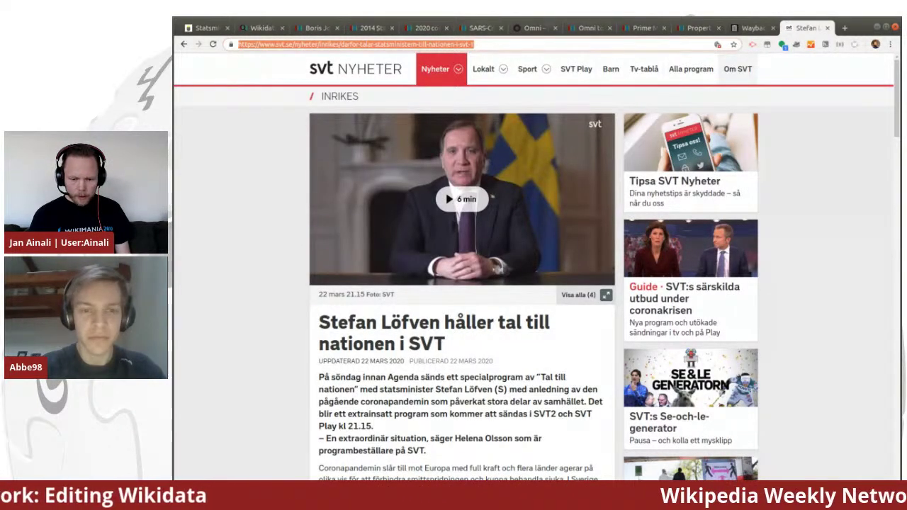
Step: On the speech item, start a reference for the original broadcaster statement with the copied SVT article address as its reference URL
left_click(635, 28)
scroll(644, 216, "up", 10)
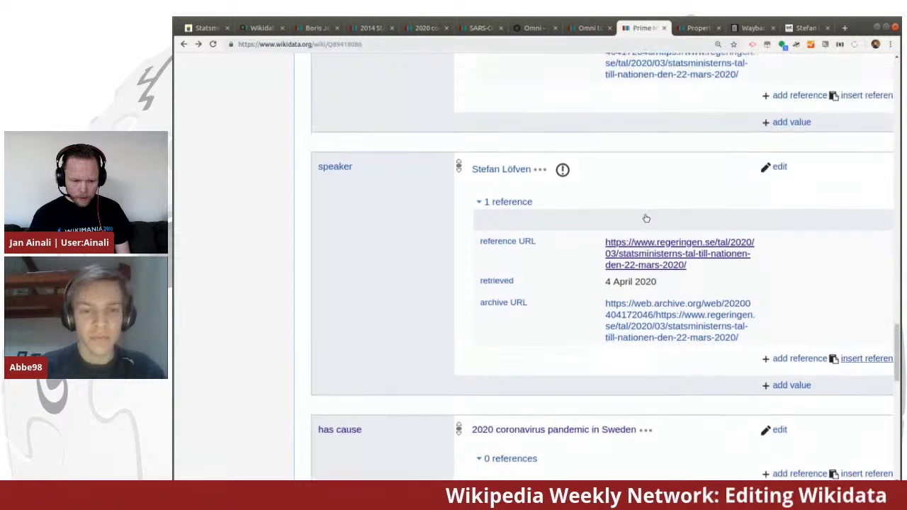
scroll(644, 216, "up", 10)
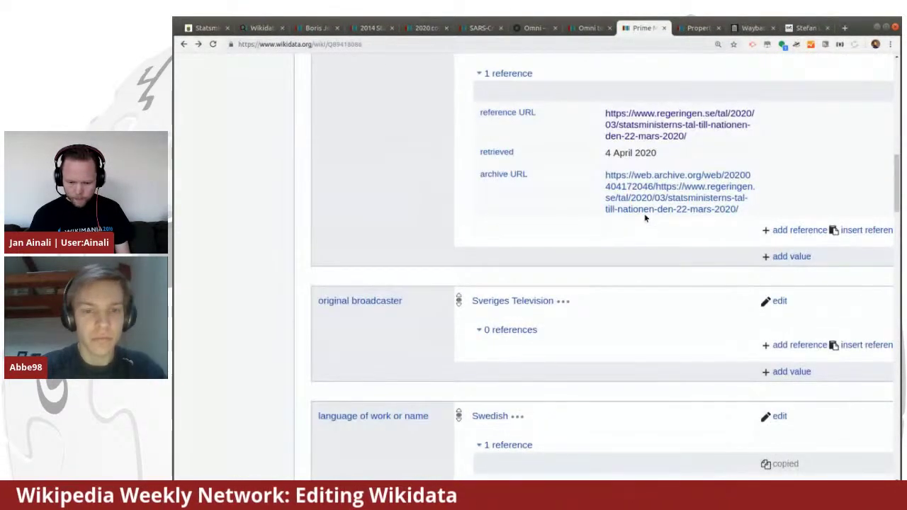
left_click(799, 345)
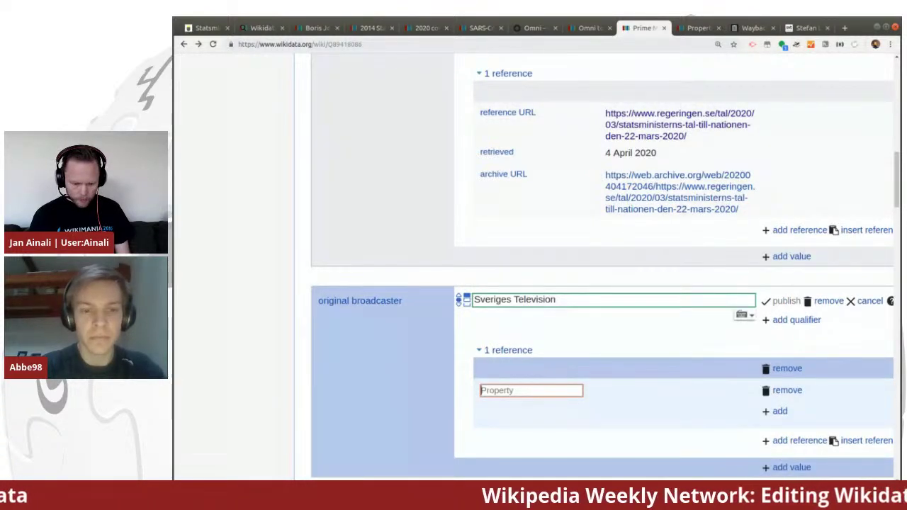
type("refer")
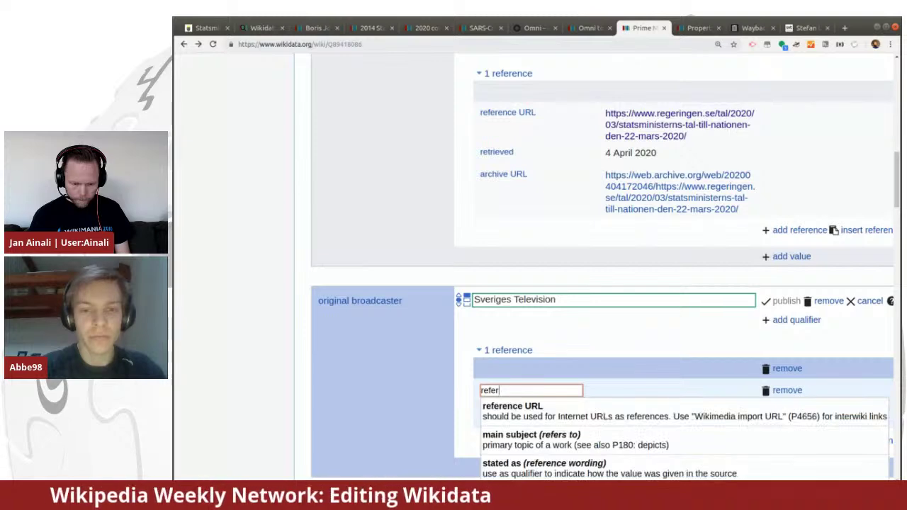
left_click(601, 410)
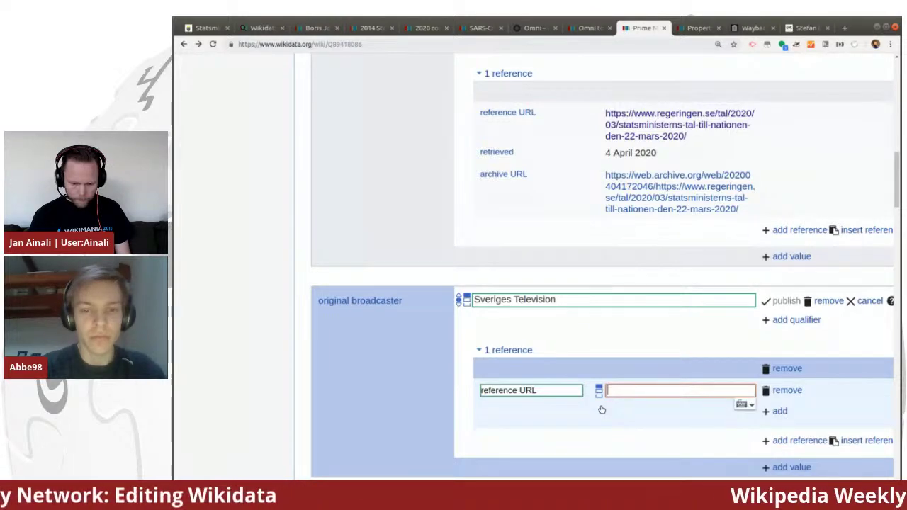
key("ctrl+v")
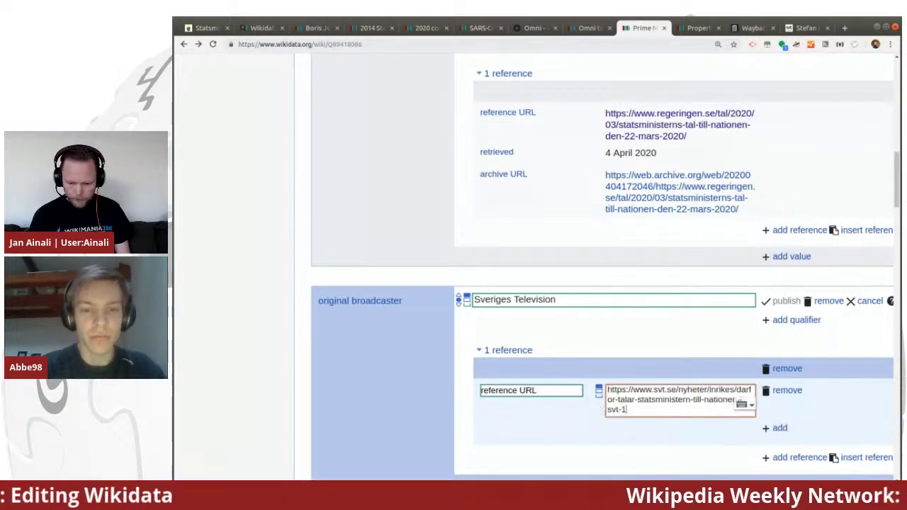
Step: Add the retrieved date 2020-04-04 to the Sveriges Television reference and start another property row
left_click(780, 429)
scroll(708, 355, "down", 3)
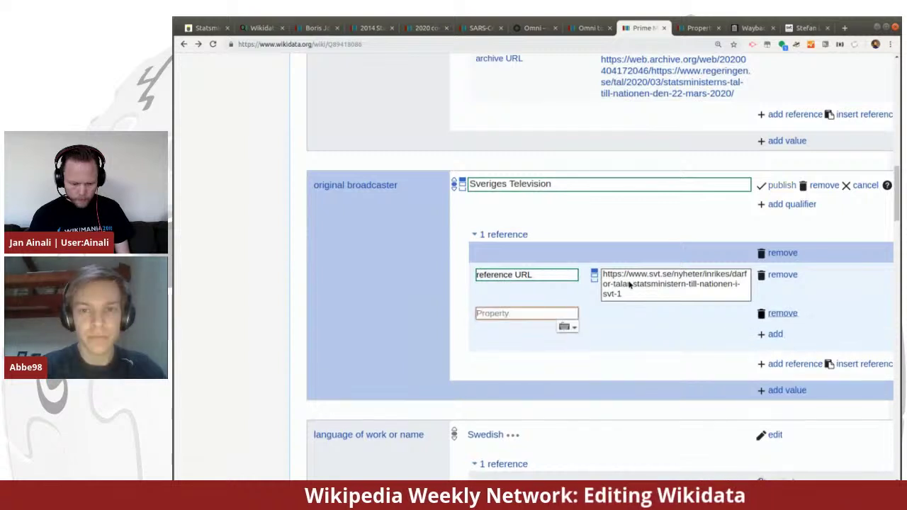
type("re")
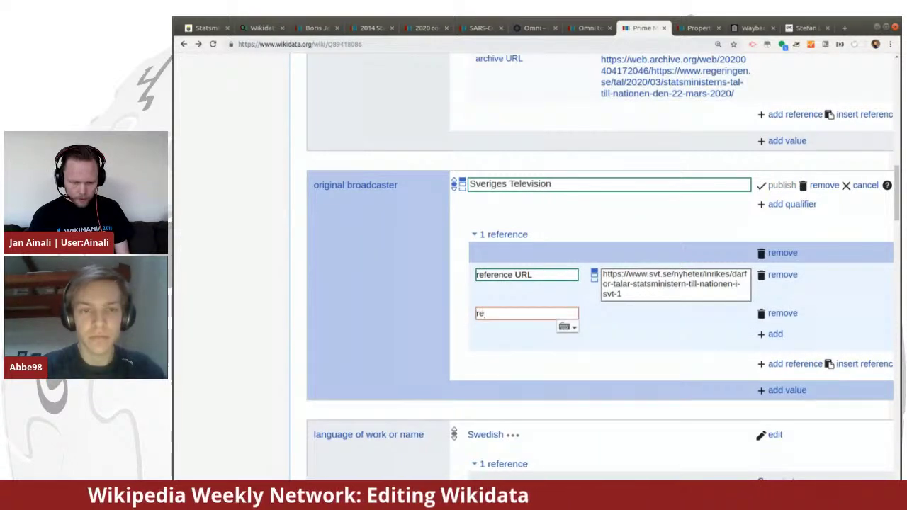
key("Down")
key("Down")
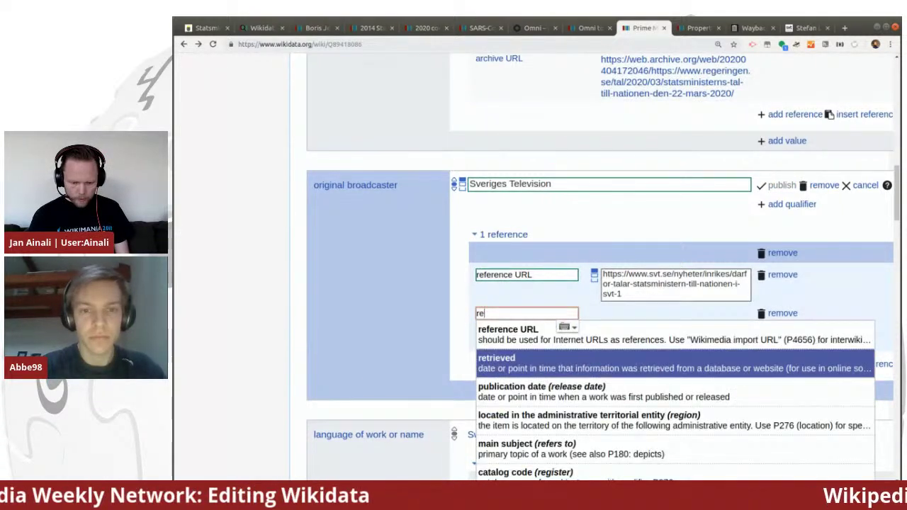
left_click(656, 372)
left_click(772, 335)
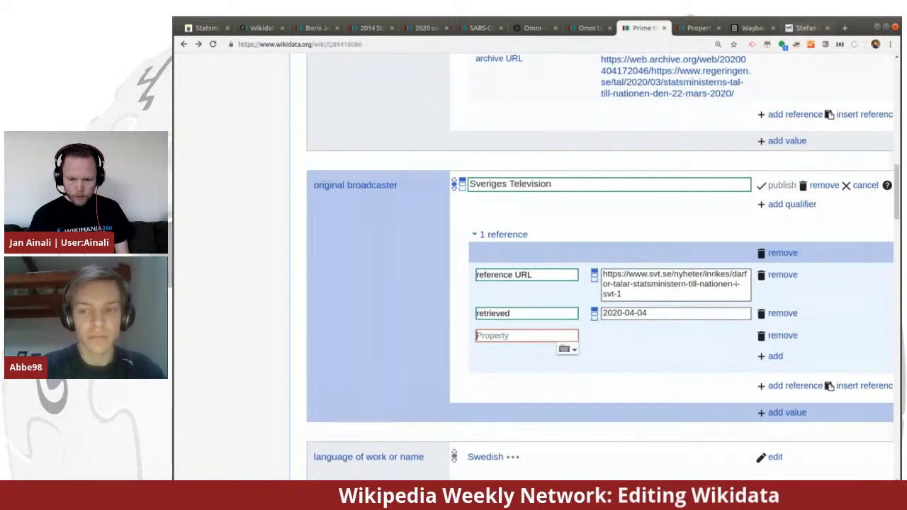
Step: Switch to the Wayback Machine, save the SVT article with Save Page Now and copy the snapshot's link
left_click(745, 28)
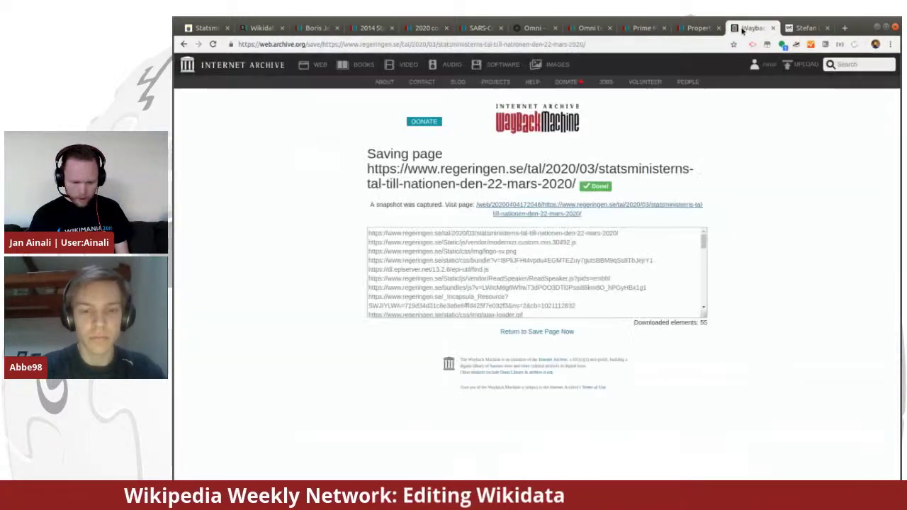
left_click(544, 332)
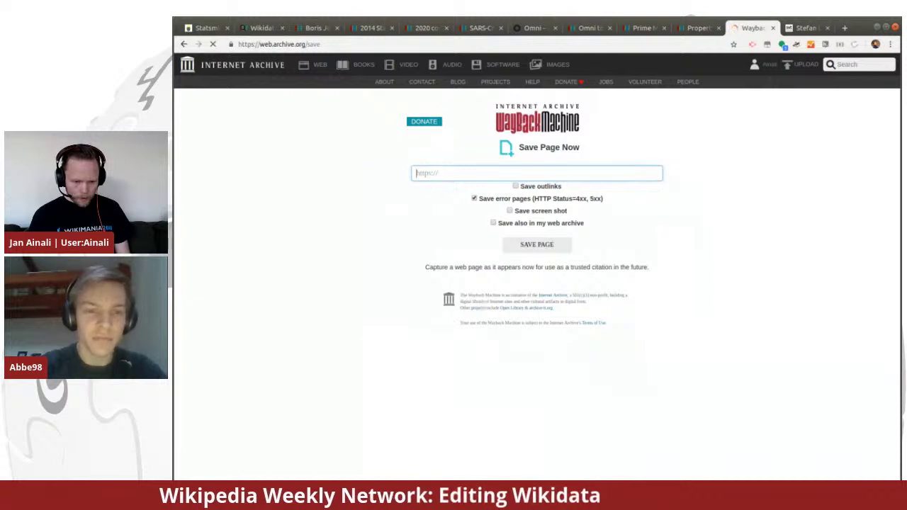
key("ctrl+v")
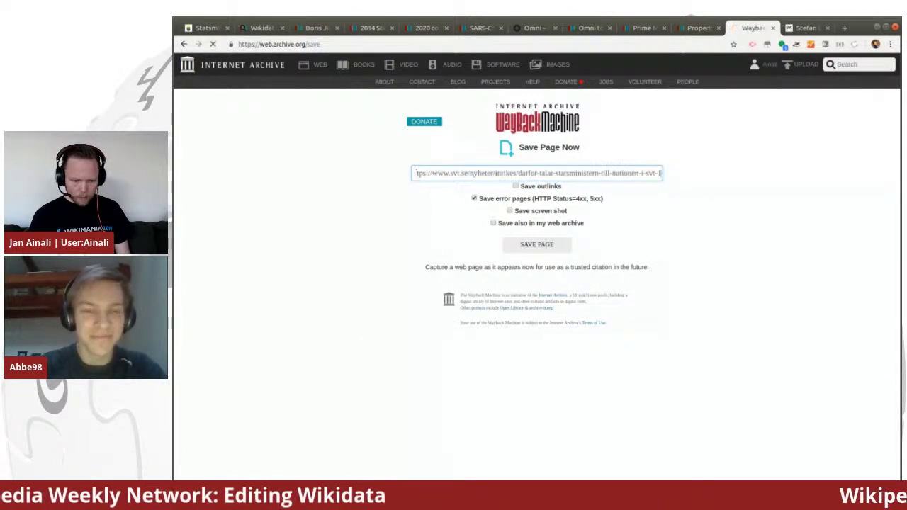
left_click(540, 251)
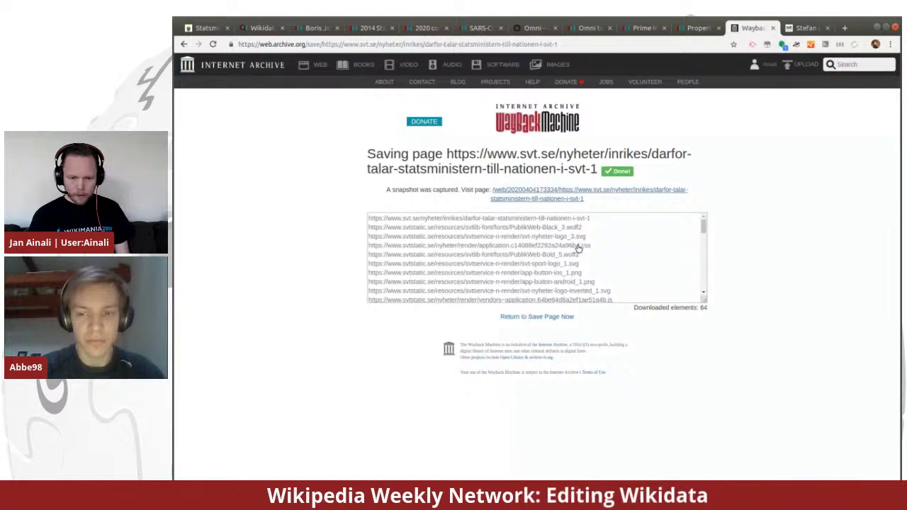
Step: Back on the speech item, add the copied Wayback Machine snapshot link as the reference's archive URL and publish the original broadcaster statement
left_click(633, 28)
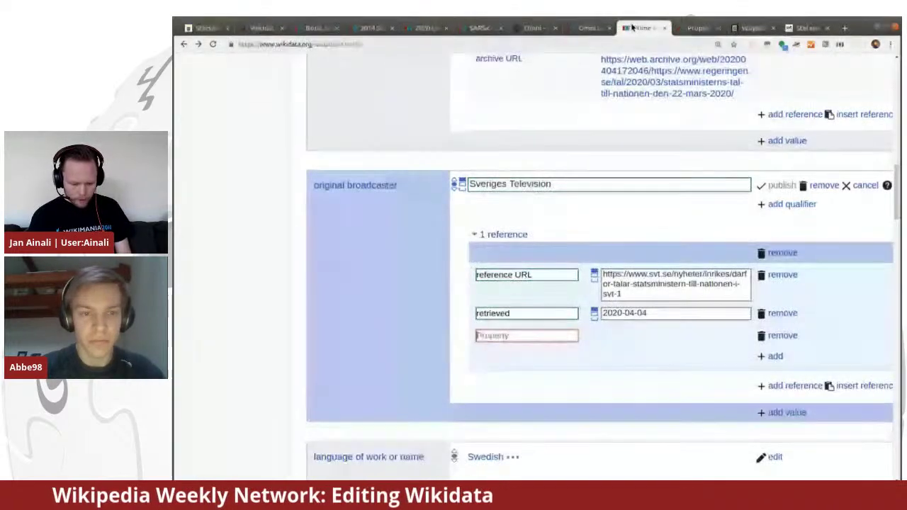
type("arch")
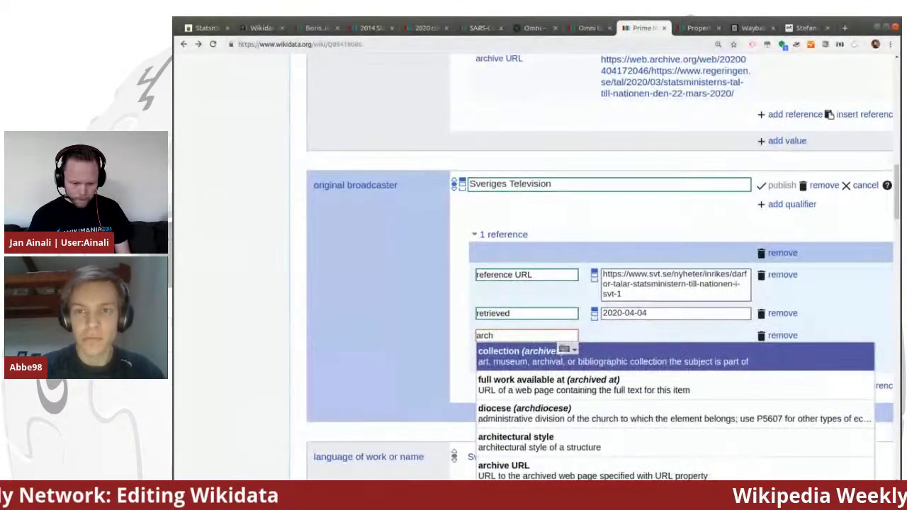
key("Down")
key("Down")
key("Down")
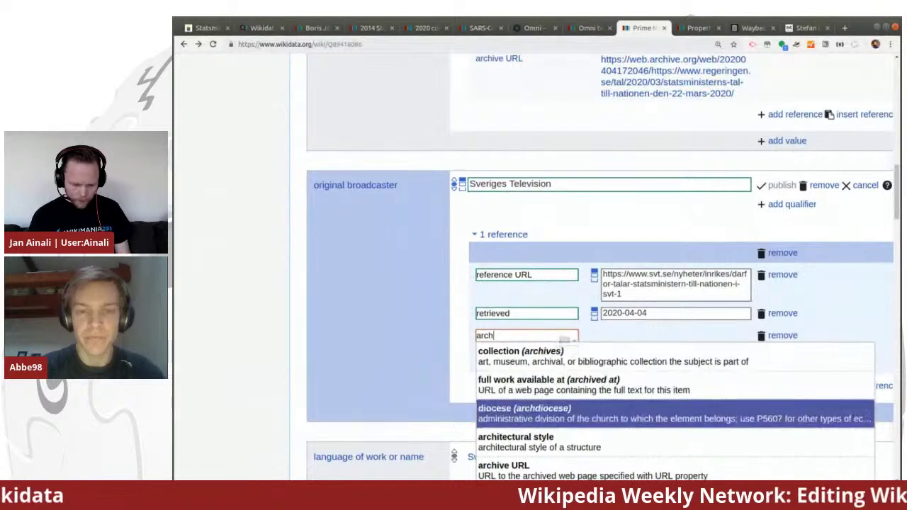
left_click(533, 469)
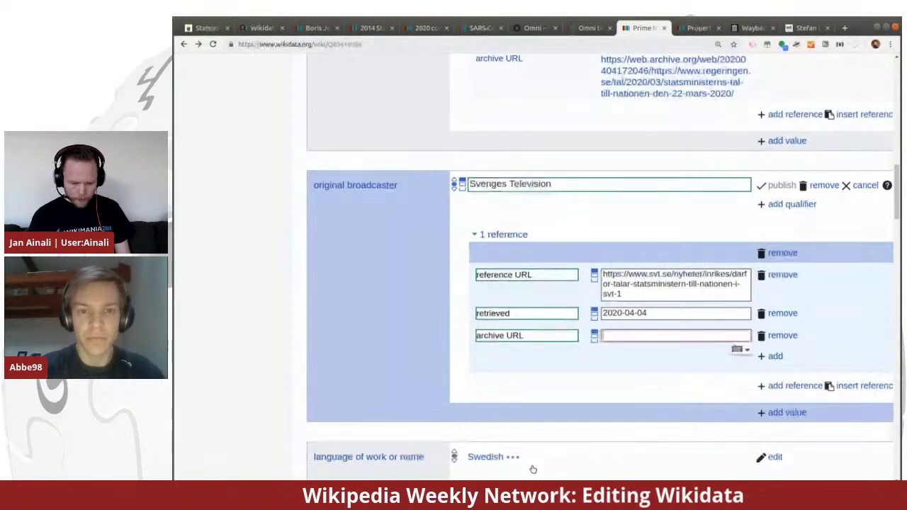
key("ctrl+v")
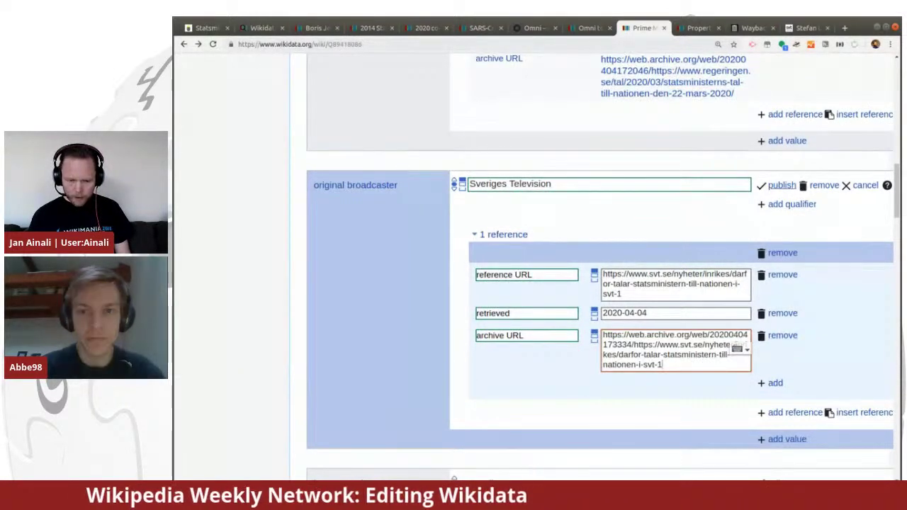
left_click(781, 185)
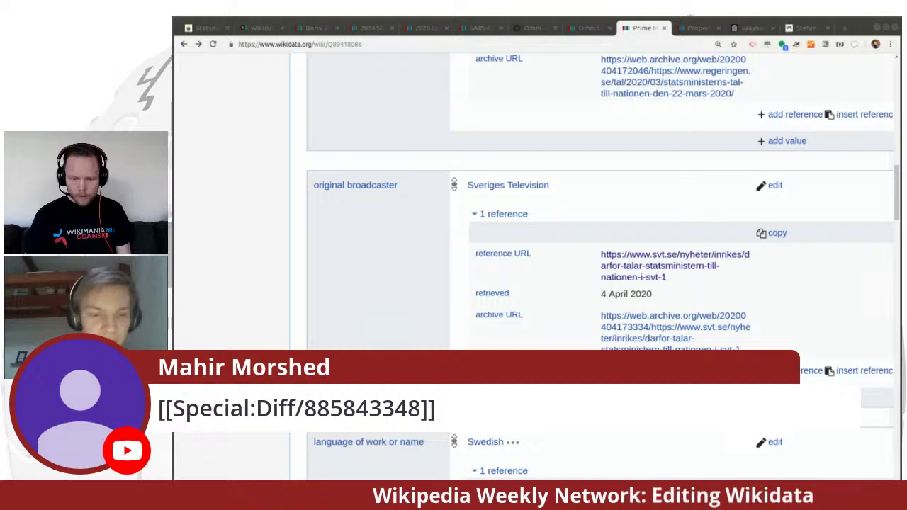
Step: From the speaker property's talk page, look up the revision difference Special:Diff/885843348 through the Wikidata search
left_click(698, 28)
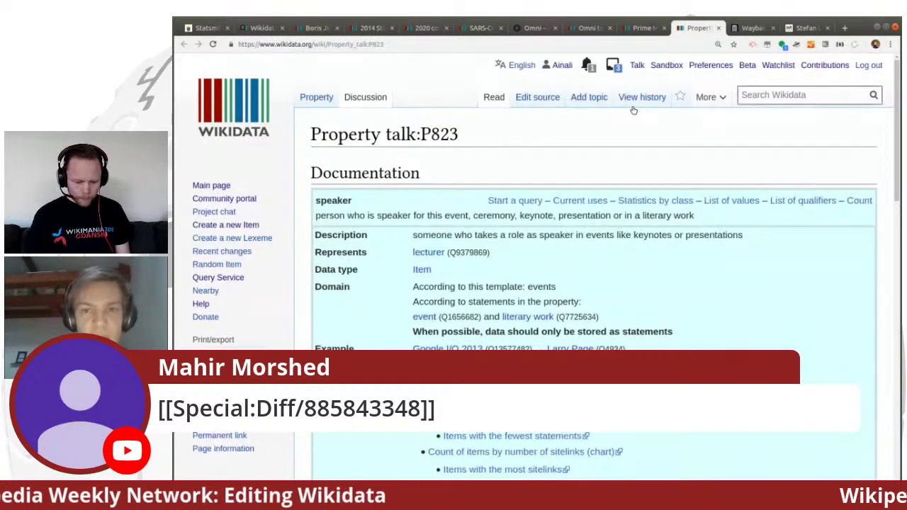
left_click(808, 94)
type("Speci")
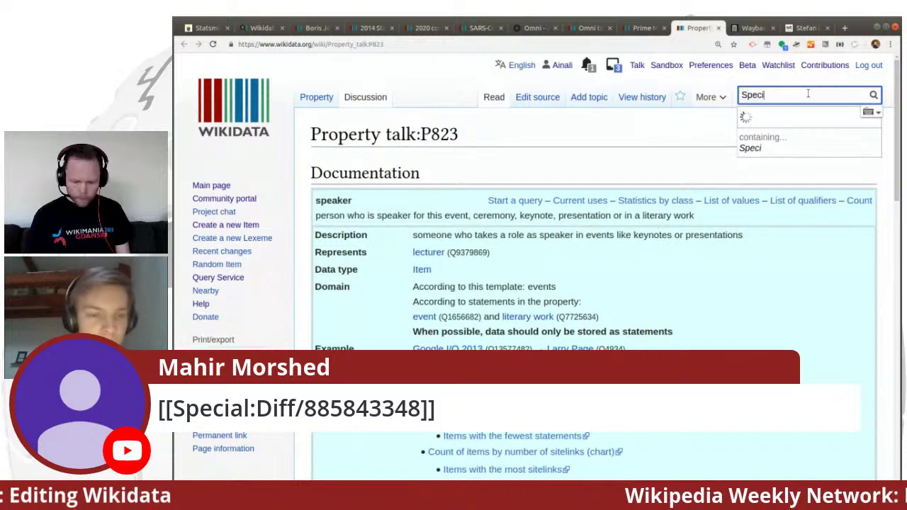
type("al:Dig")
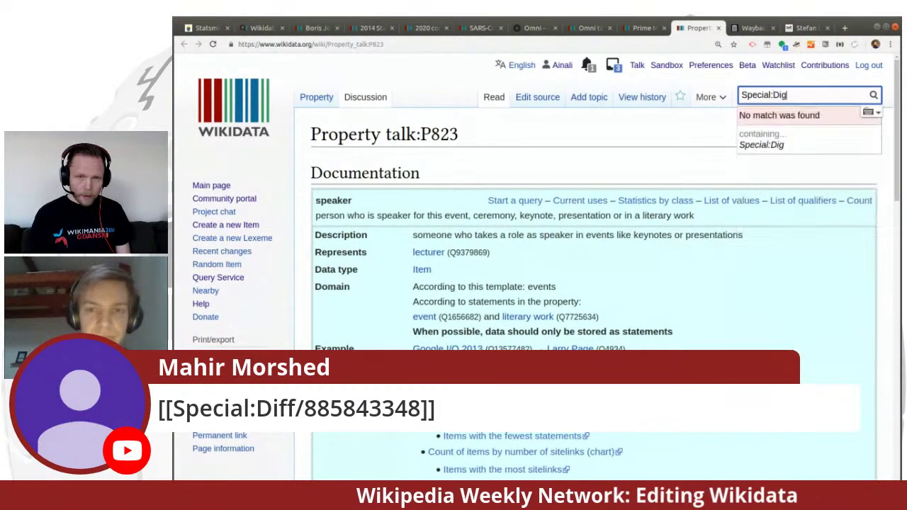
key("BackSpace")
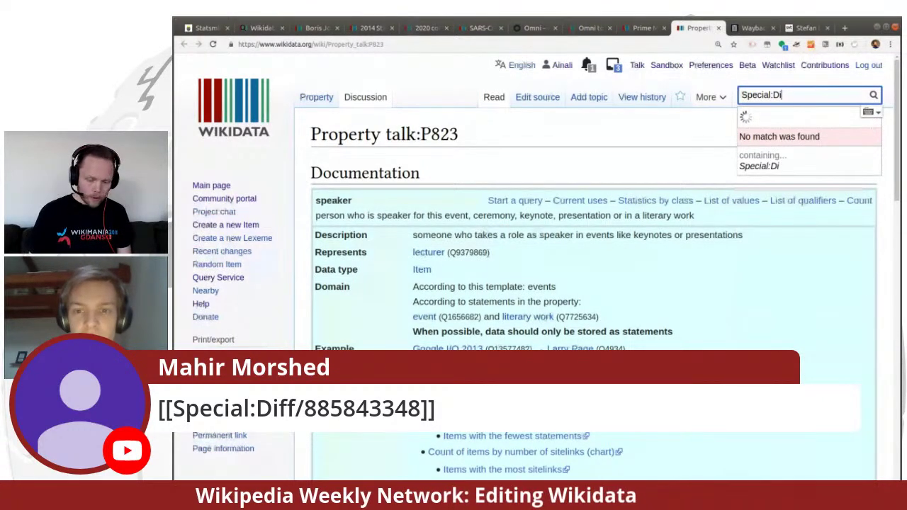
type("ff/88")
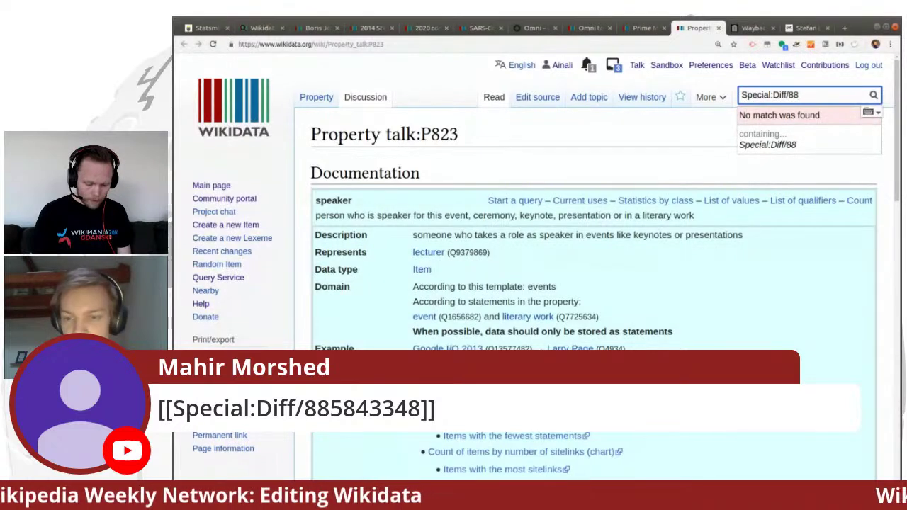
type("58")
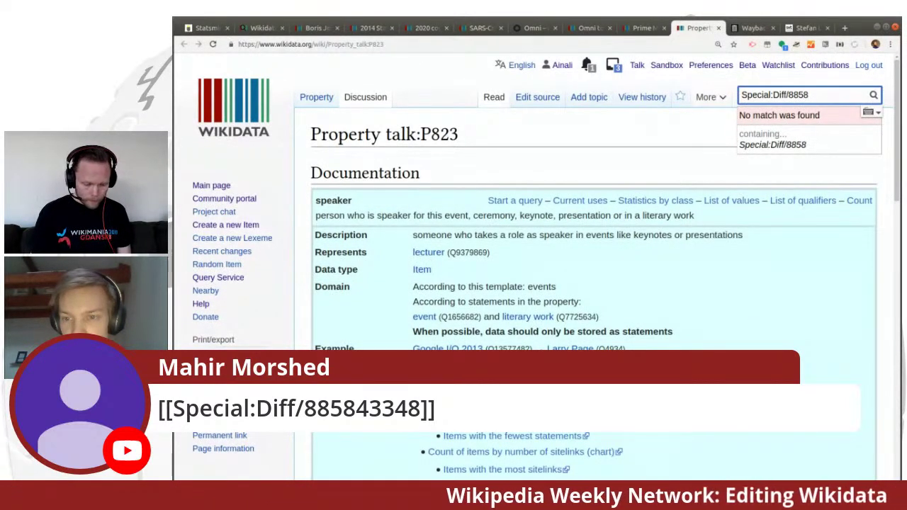
type("433")
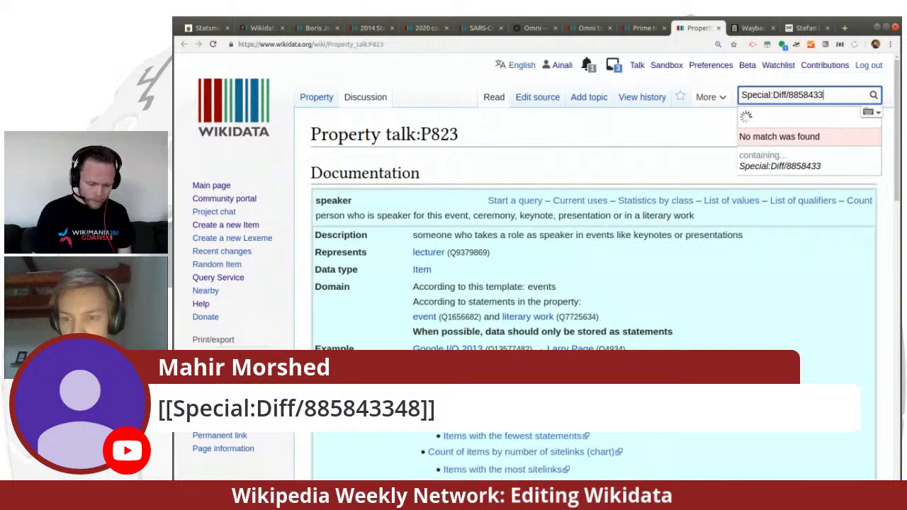
type("48")
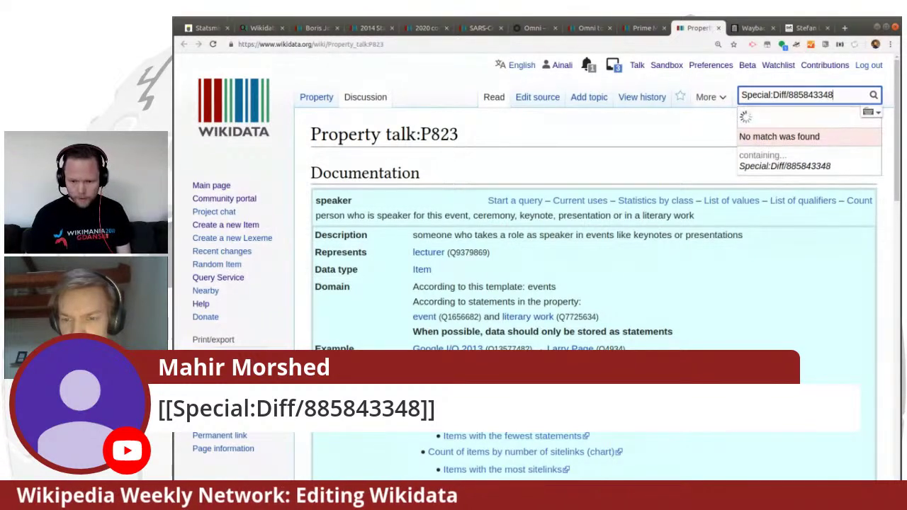
key("Return")
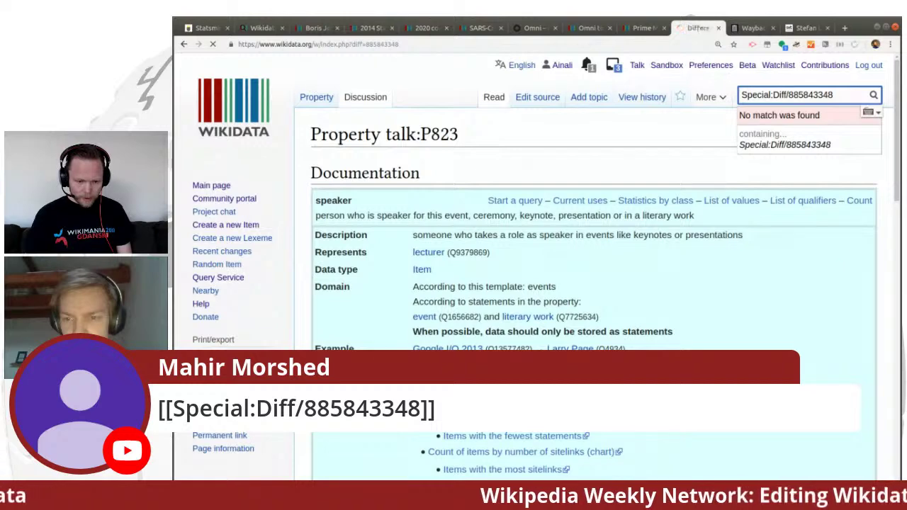
Step: Read the revision difference for the speaker property, examining the added item requires statement constraint, and close the page
scroll(502, 122, "down", 2)
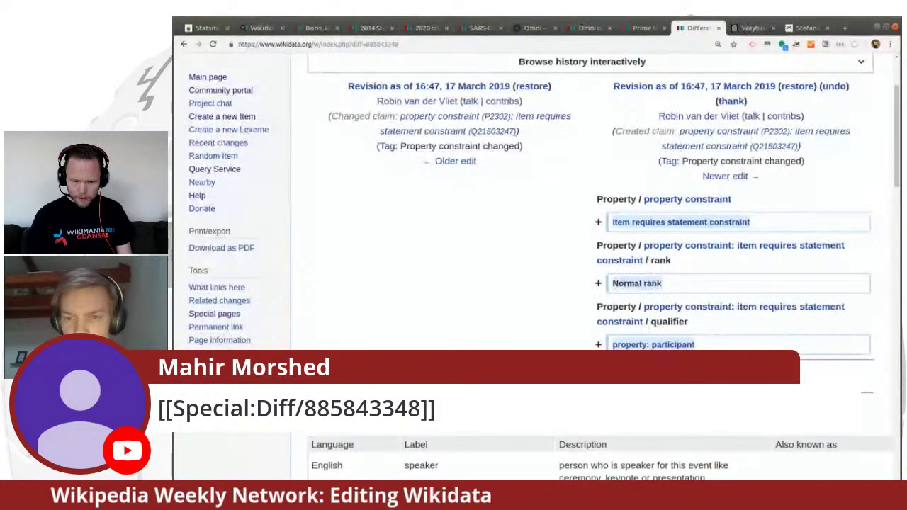
scroll(544, 252, "down", 1)
scroll(498, 211, "up", 2)
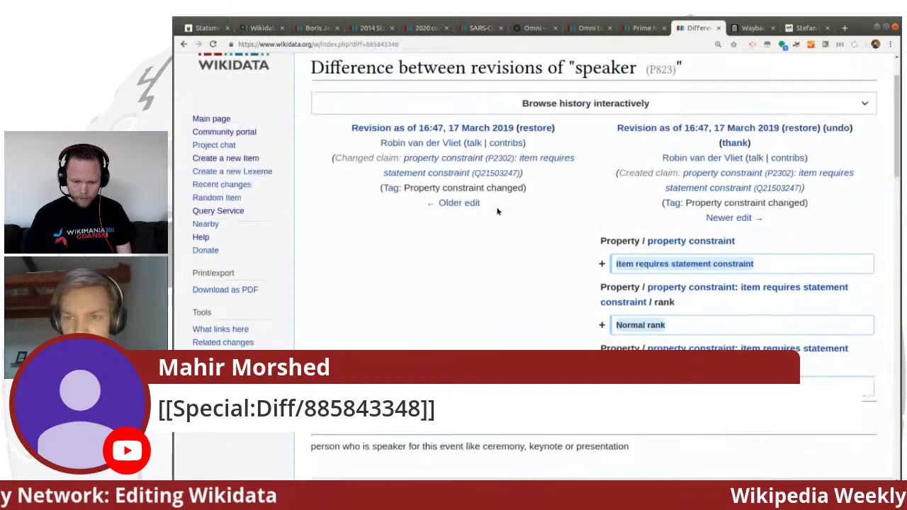
scroll(498, 212, "down", 3)
scroll(498, 211, "up", 4)
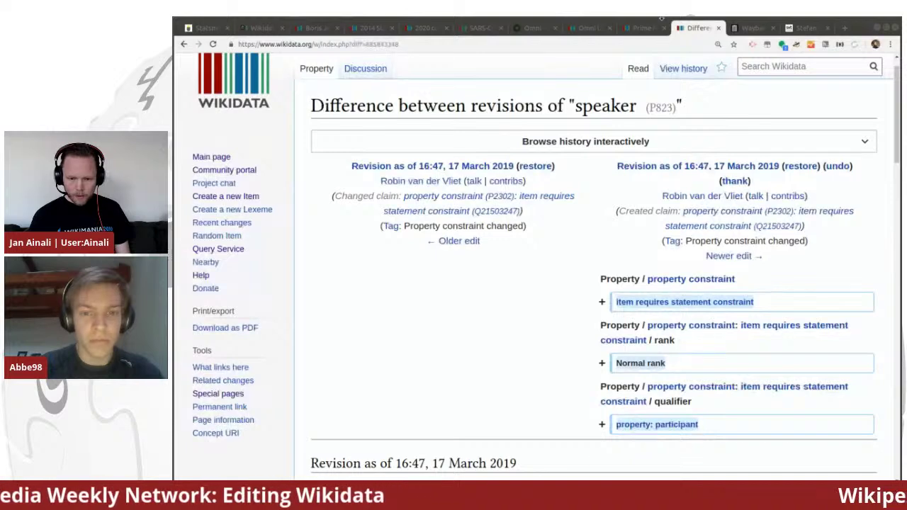
key("ctrl+w")
Step: Return to the Prime Minister's speech item and review its label, statements and references down to copyright status
left_click(642, 28)
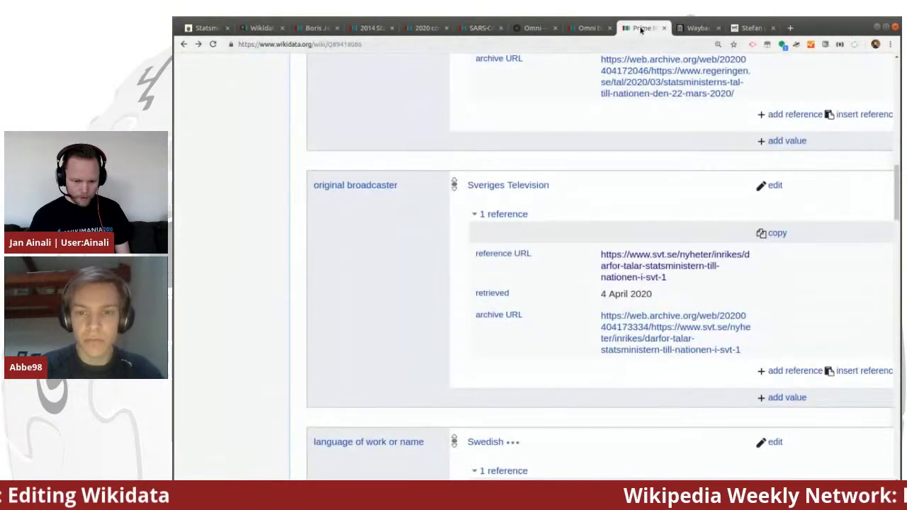
scroll(541, 319, "up", 15)
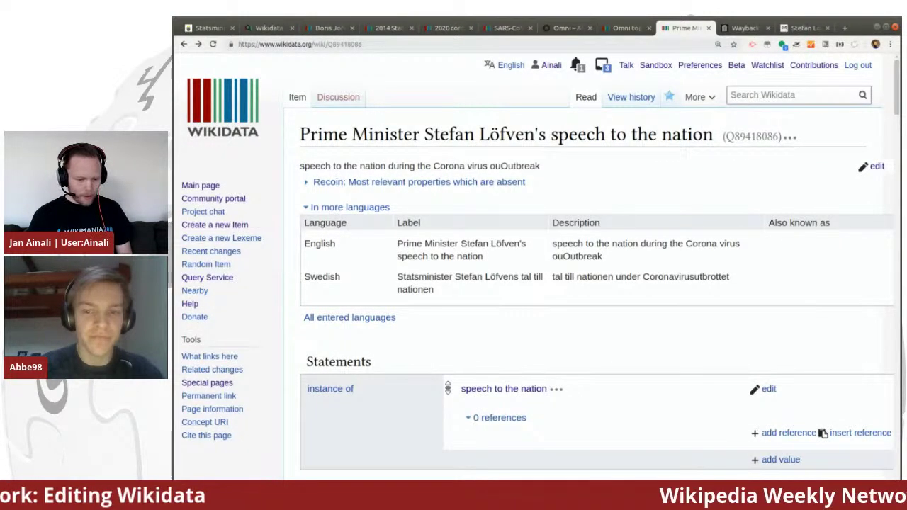
scroll(540, 319, "down", 1)
scroll(541, 318, "down", 1)
scroll(540, 318, "down", 10)
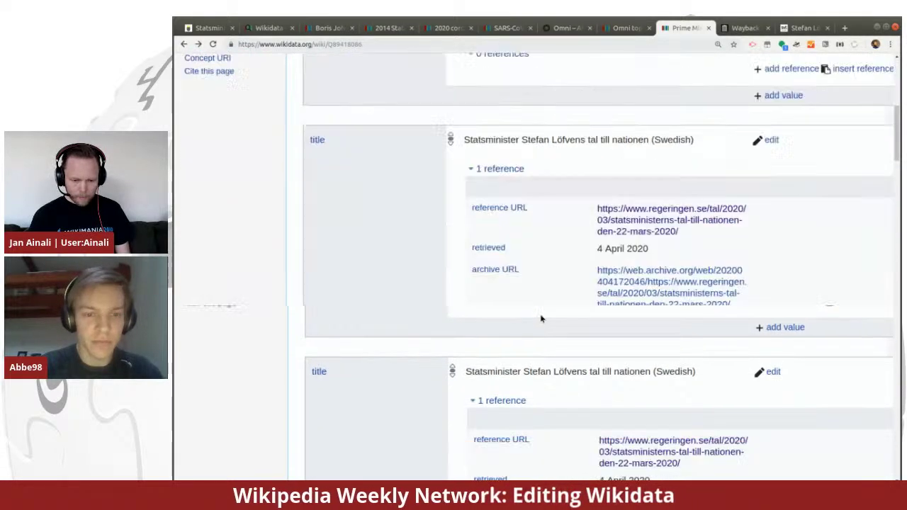
scroll(540, 318, "down", 15)
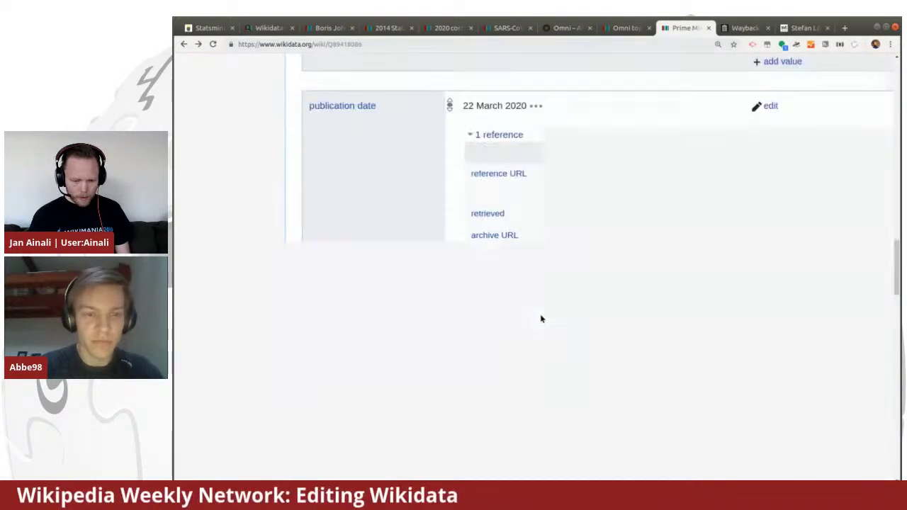
scroll(541, 318, "down", 15)
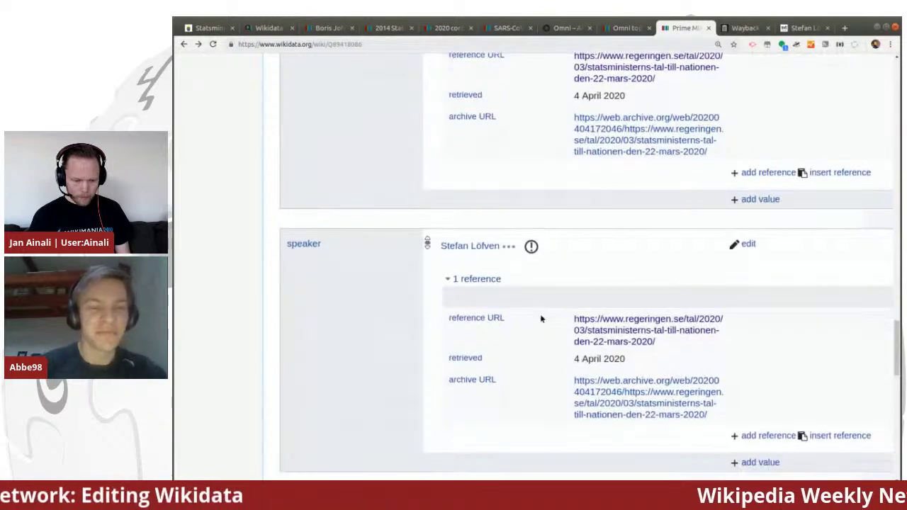
scroll(541, 318, "down", 2)
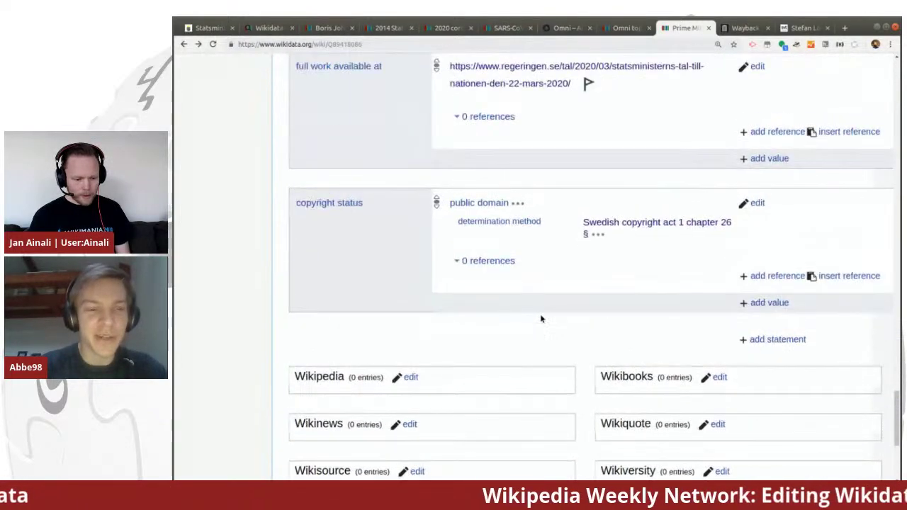
scroll(541, 318, "down", 1)
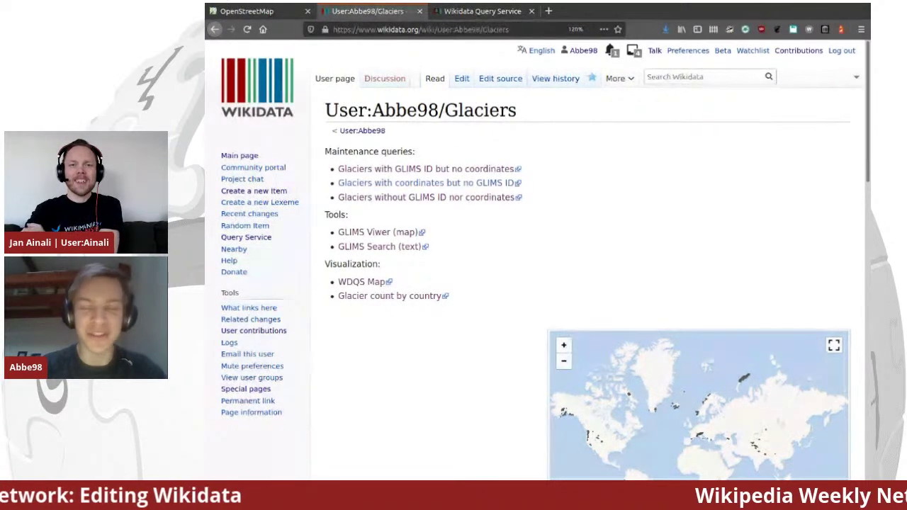
Step: Look over the maintenance queries, tools, visualizations and world map on the Glaciers user page on Wikidata
double_click(489, 111)
left_click(489, 111)
scroll(489, 113, "down", 3)
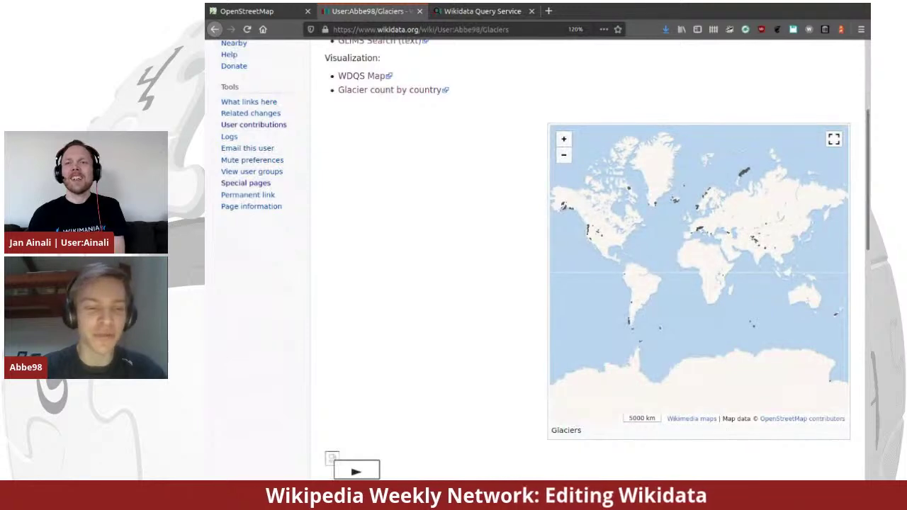
scroll(535, 270, "up", 3)
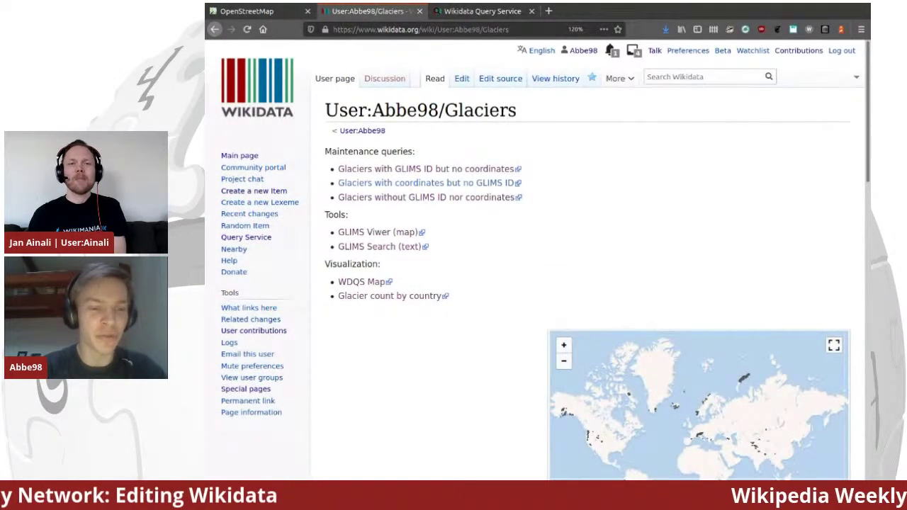
scroll(535, 269, "down", 1)
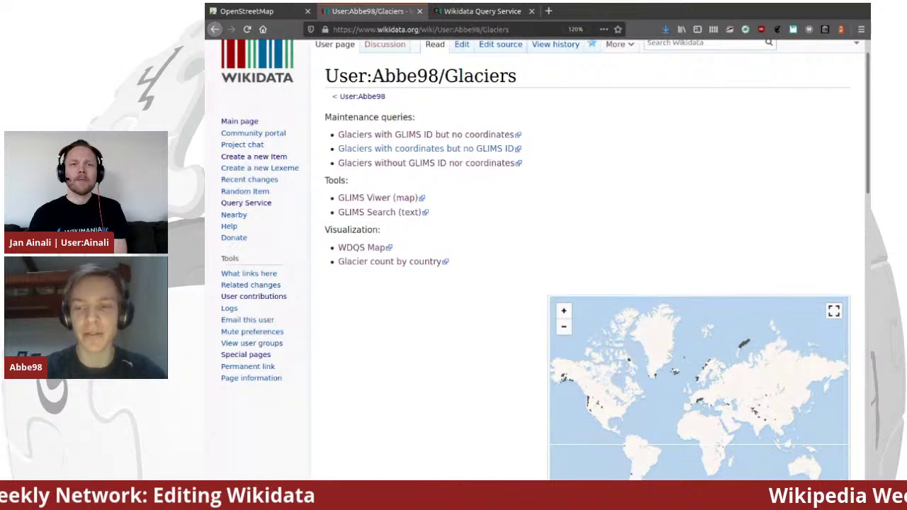
scroll(535, 269, "down", 5)
Step: View the Glaciers page's map in full screen and bring the Scandinavian glaciers into view
left_click(834, 139)
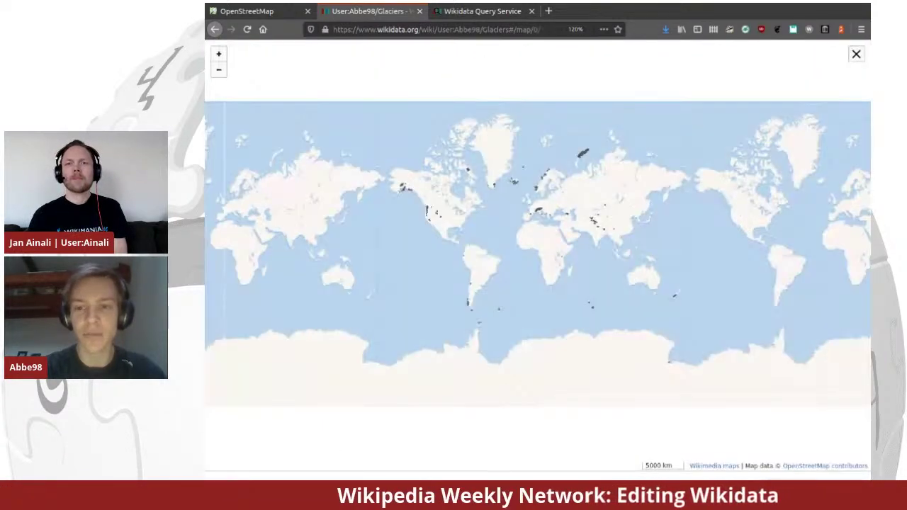
left_click(219, 53)
left_click(219, 53)
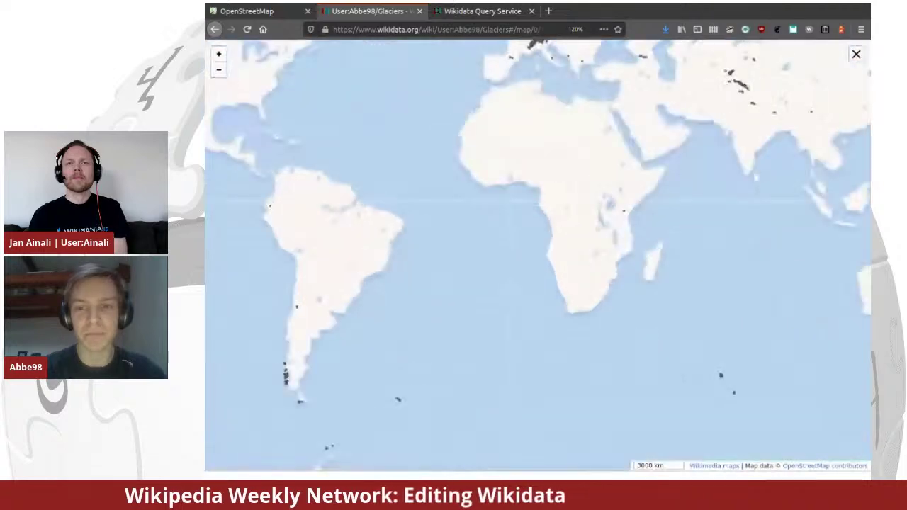
left_click_drag(425, 177, 567, 375)
scroll(537, 255, "up", 2)
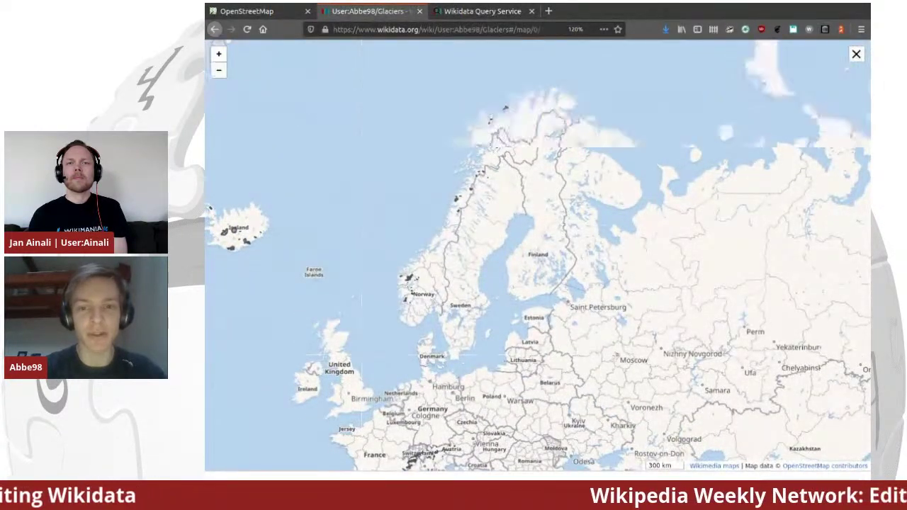
scroll(536, 252, "up", 1)
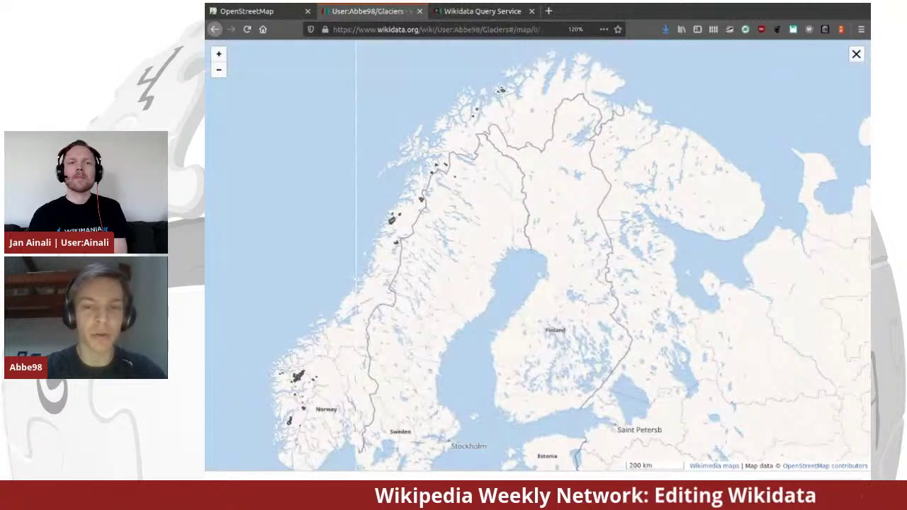
Step: Inspect the mapped glacier shapes in northern Scandinavia up close, centring on the small one west of Kiruna
scroll(537, 278, "up", 1)
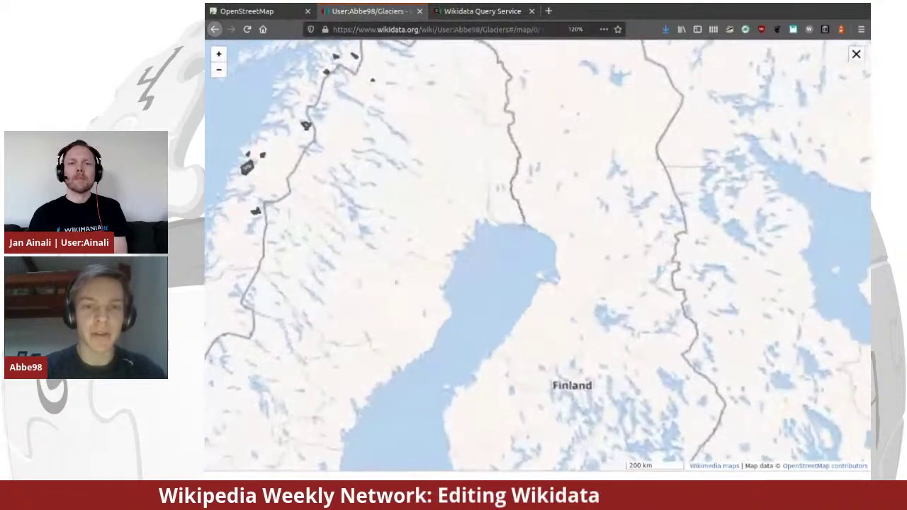
scroll(537, 255, "up", 1)
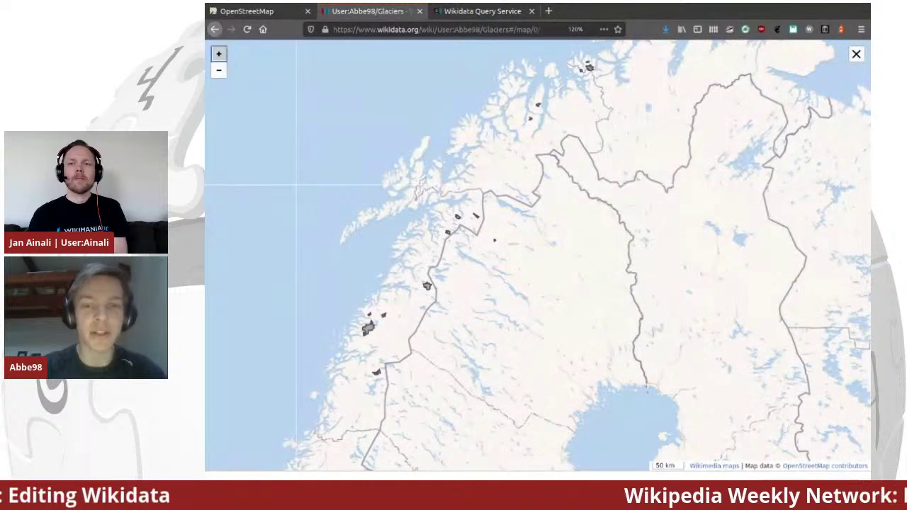
scroll(537, 273, "up", 1)
scroll(447, 205, "up", 1)
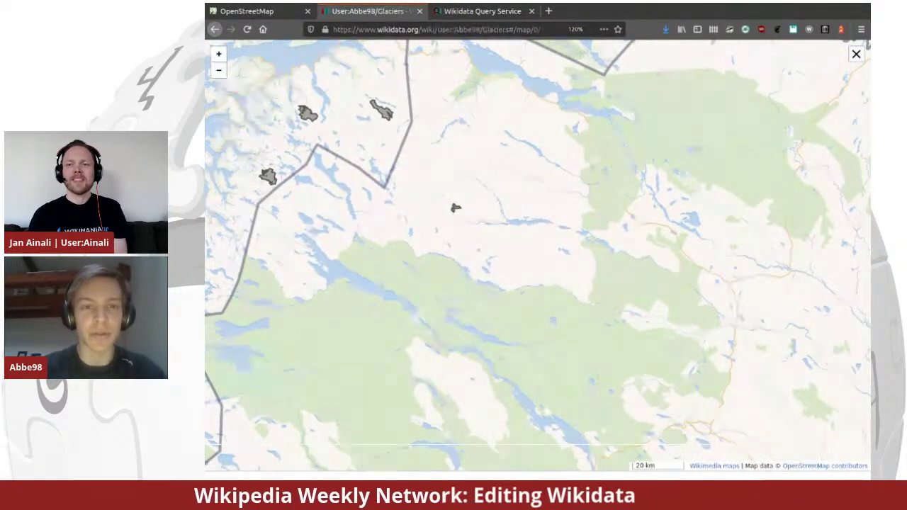
scroll(537, 268, "up", 1)
left_click_drag(536, 268, 650, 371)
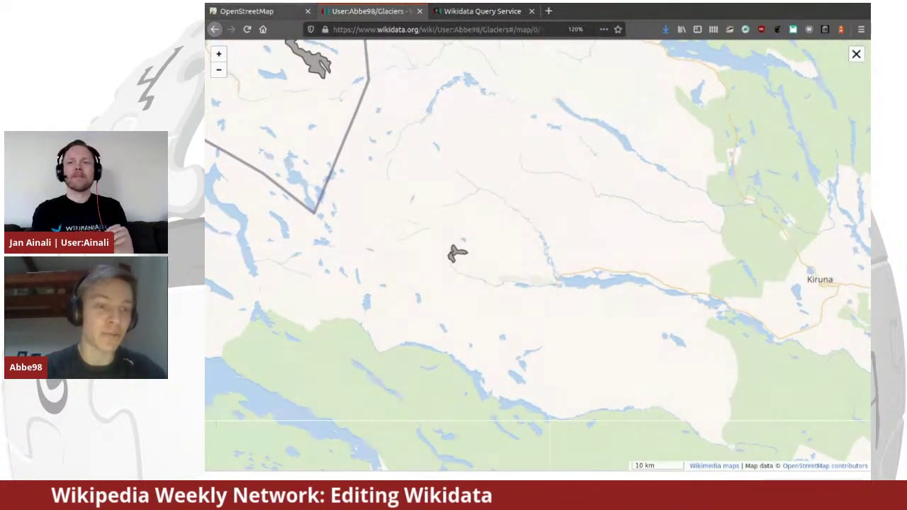
Step: Compare the glacier shapes near Kebnekaise on the Wikidata map with the same area in OpenStreetMap
left_click(247, 11)
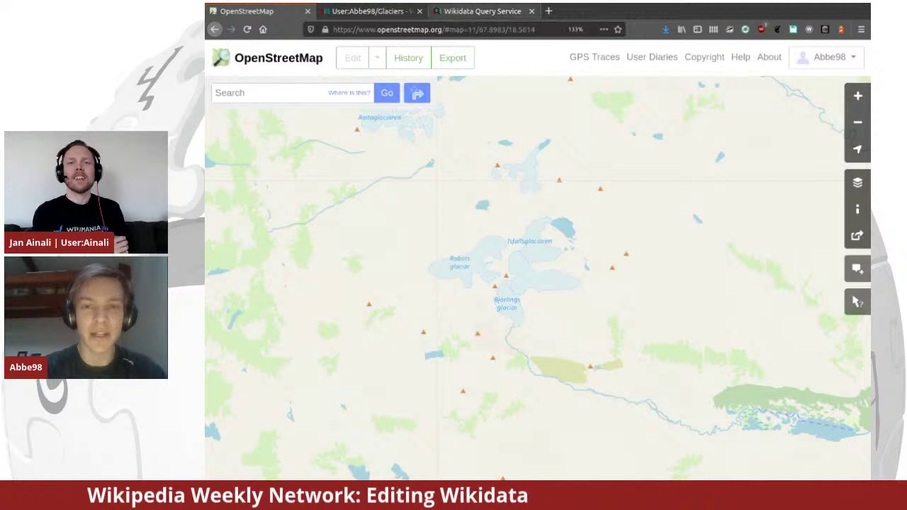
key("ctrl+Tab")
left_click(218, 54)
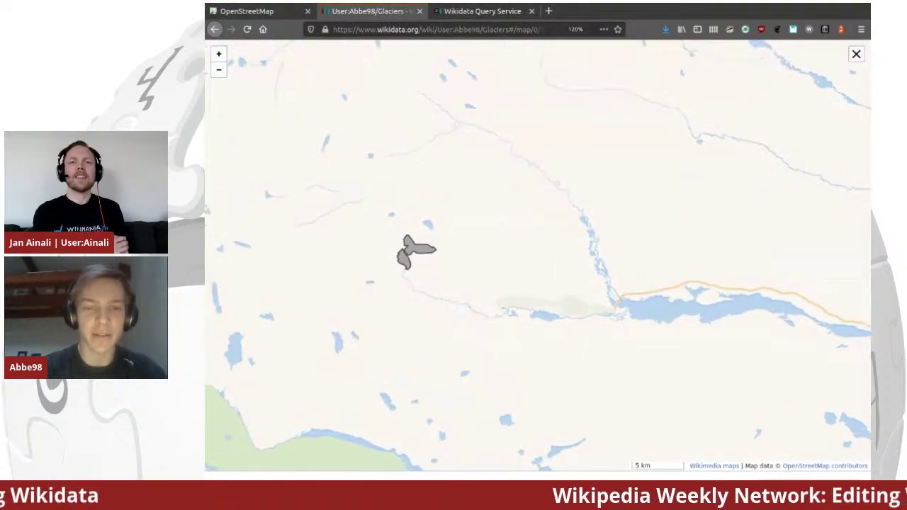
left_click(219, 54)
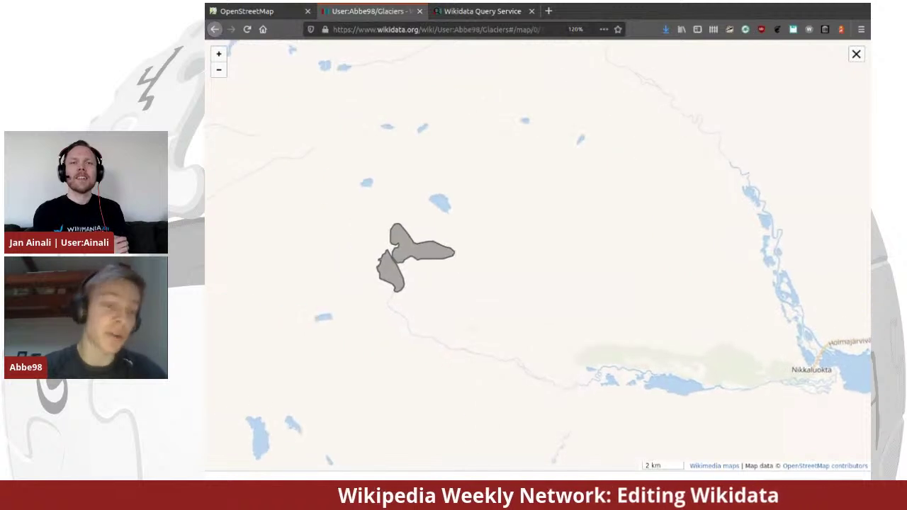
key("ctrl+shift+Tab")
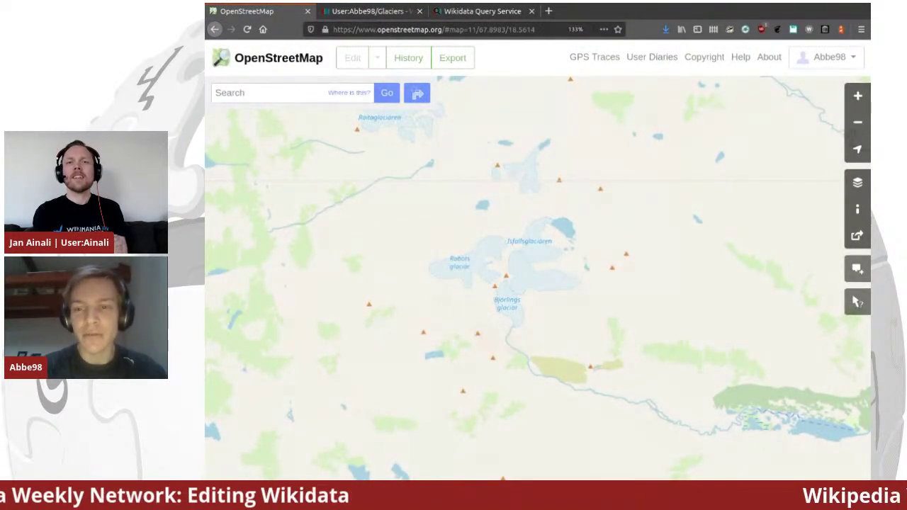
scroll(494, 264, "up", 2)
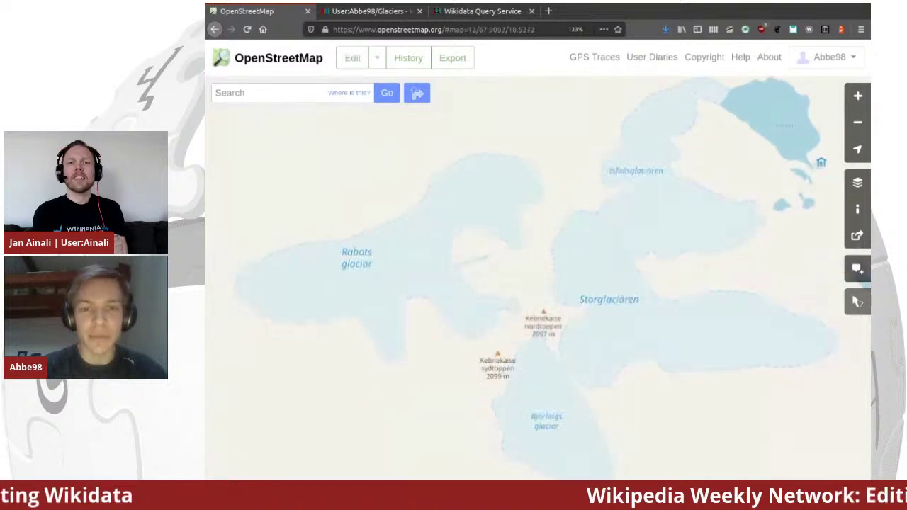
Step: Compare Rabots glaciär, Storglaciären and Björlings glaciär in OpenStreetMap with the glacier shapes drawn on the Wikidata map
scroll(483, 338, "up", 1)
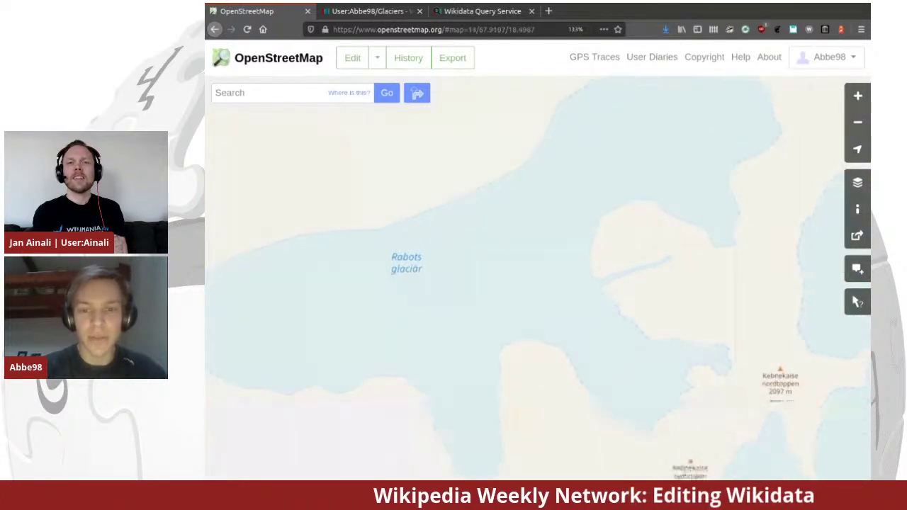
key("ctrl+Tab")
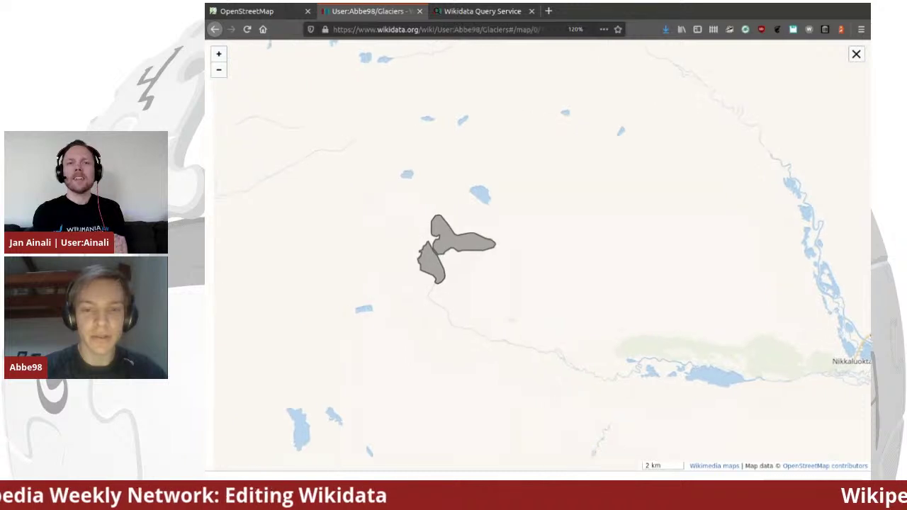
key("ctrl+shift+Tab")
key("Right")
key("Right")
key("Right")
key("Right")
key("Right")
key("Down")
key("Down")
key("Down")
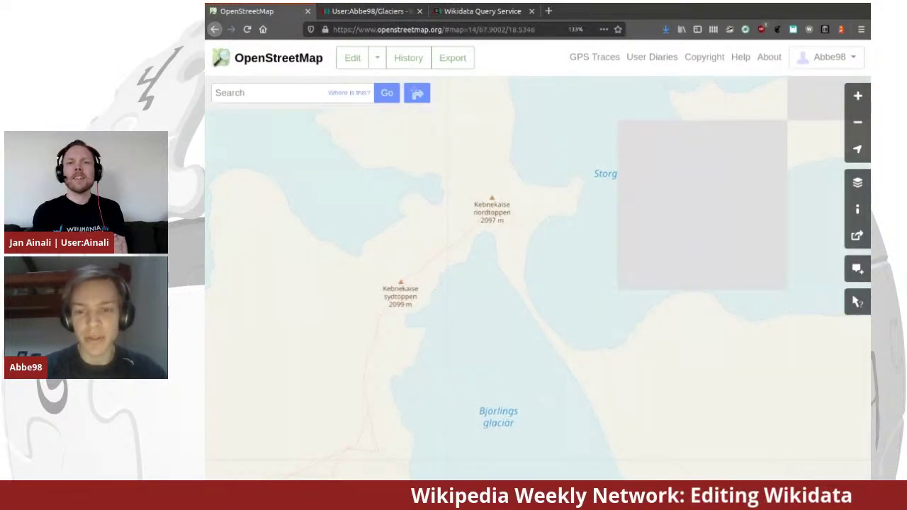
Step: Return to Rabots glaciär in OpenStreetMap and open it for editing
key("Left")
key("Left")
key("Left")
key("Left")
key("Left")
key("Up")
key("Up")
key("Up")
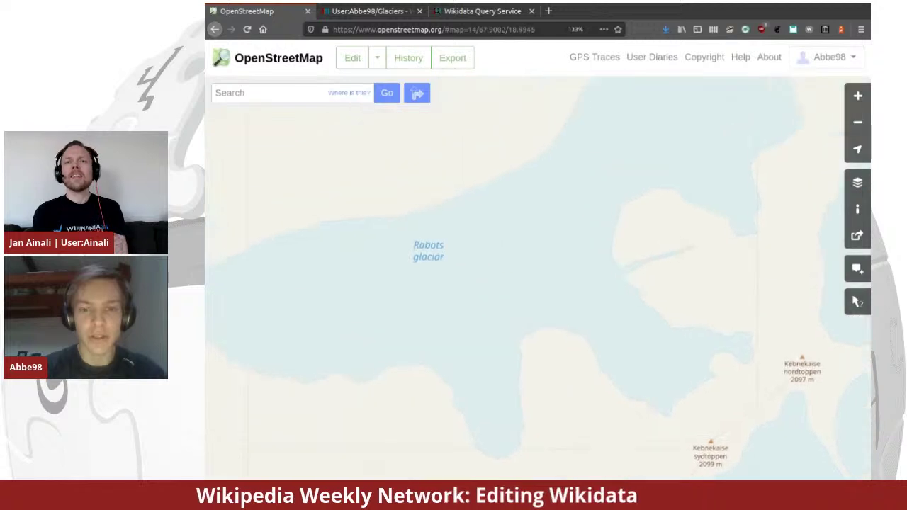
key("Left")
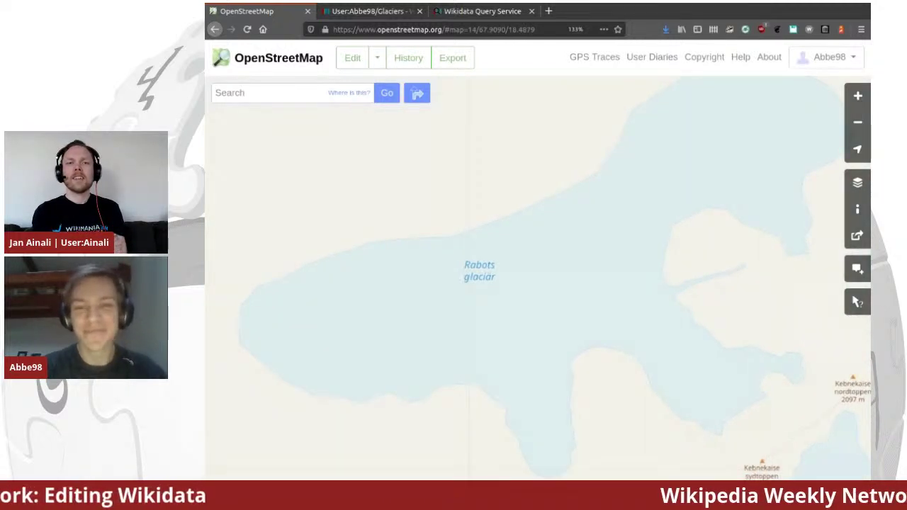
left_click(352, 57)
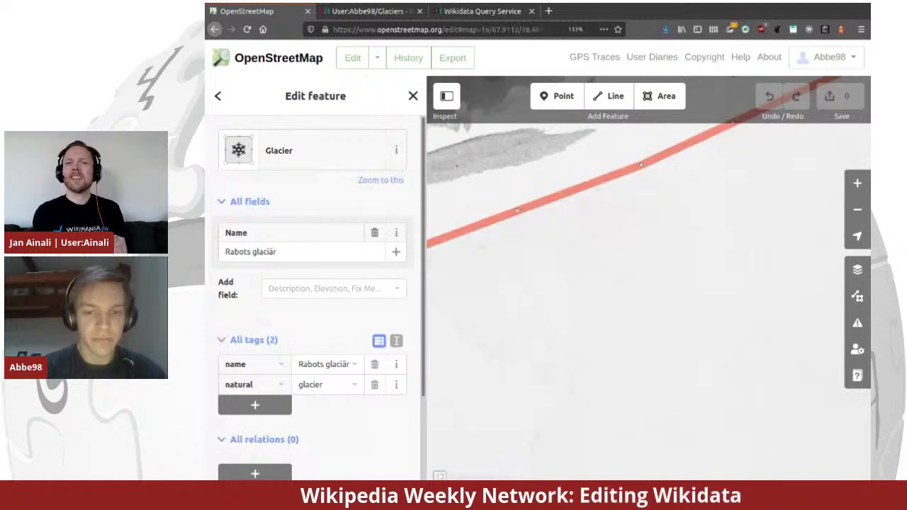
Step: Copy the glacier's name tag, search Wikidata for "Rabots glaciär" in a new browser tab and open the matching glacier item
left_click(324, 364)
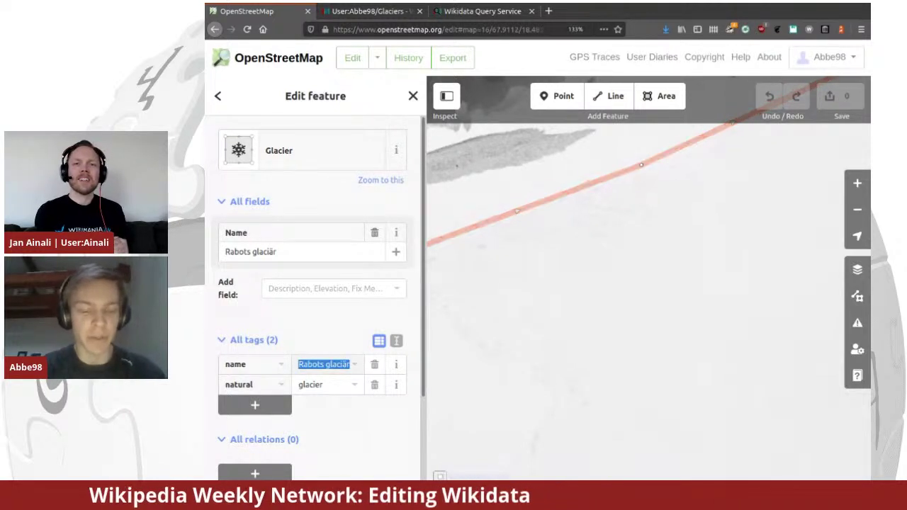
key("ctrl+c")
key("ctrl+t")
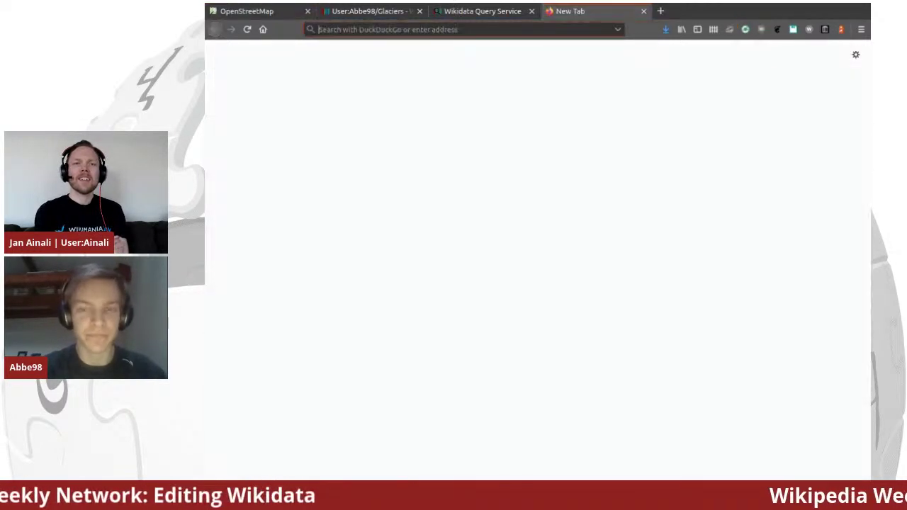
type("wd")
key("ctrl+v")
key("Return")
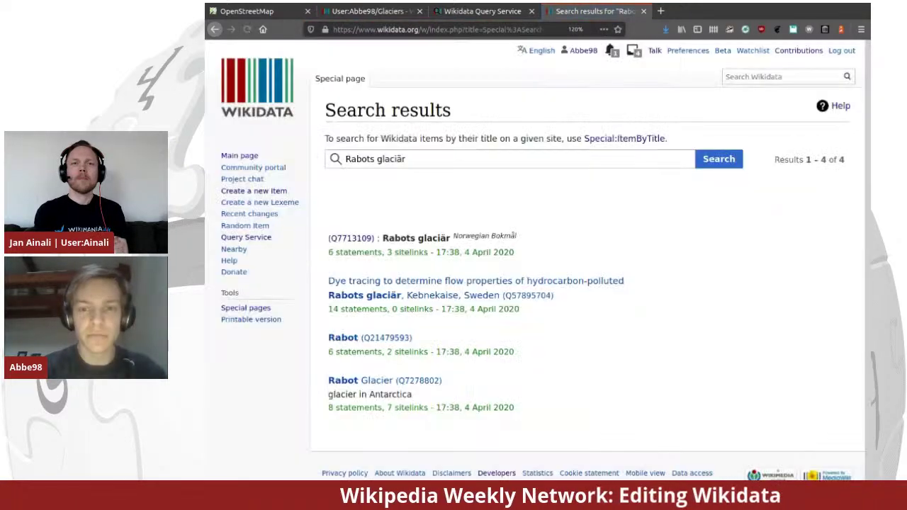
left_click(351, 238)
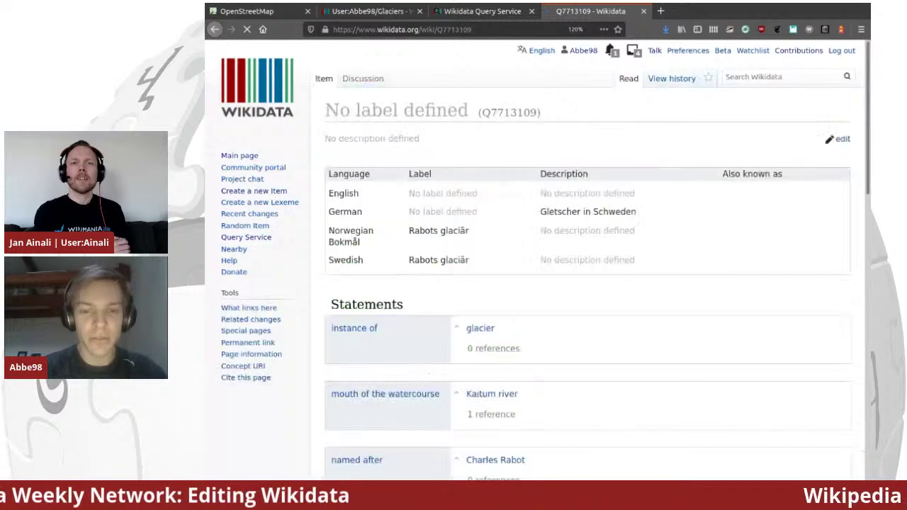
Step: Check the Rabots glaciär item's labels, statements and coordinate location on Wikidata, and pick up its item ID Q7713109
scroll(588, 269, "down", 5)
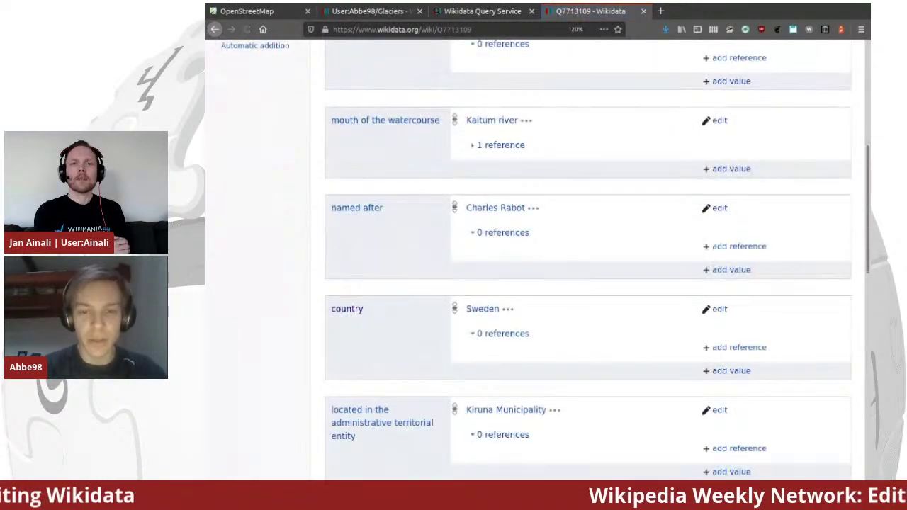
scroll(589, 270, "up", 5)
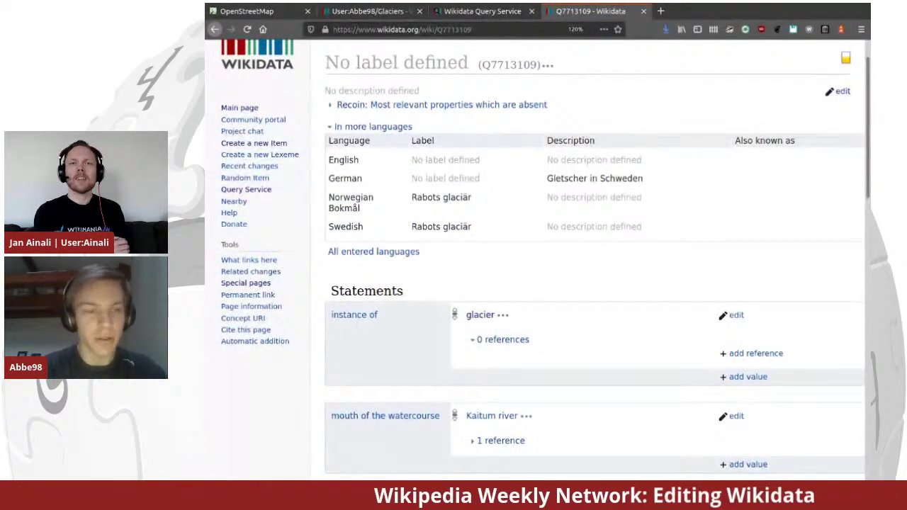
scroll(588, 269, "up", 1)
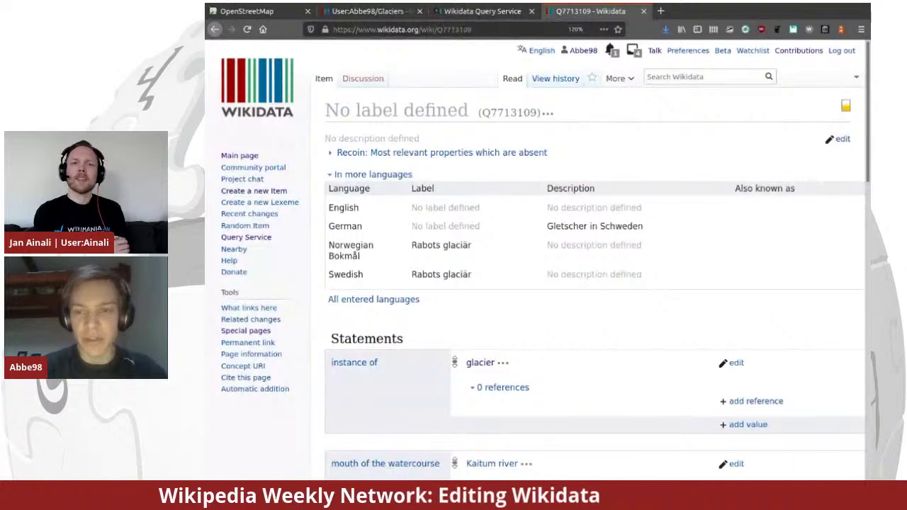
scroll(588, 269, "down", 5)
scroll(588, 269, "down", 5)
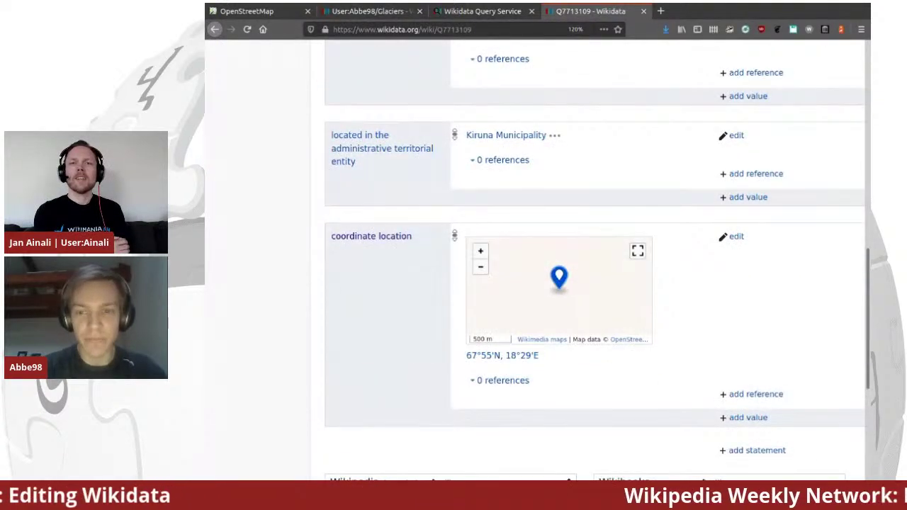
scroll(589, 270, "up", 15)
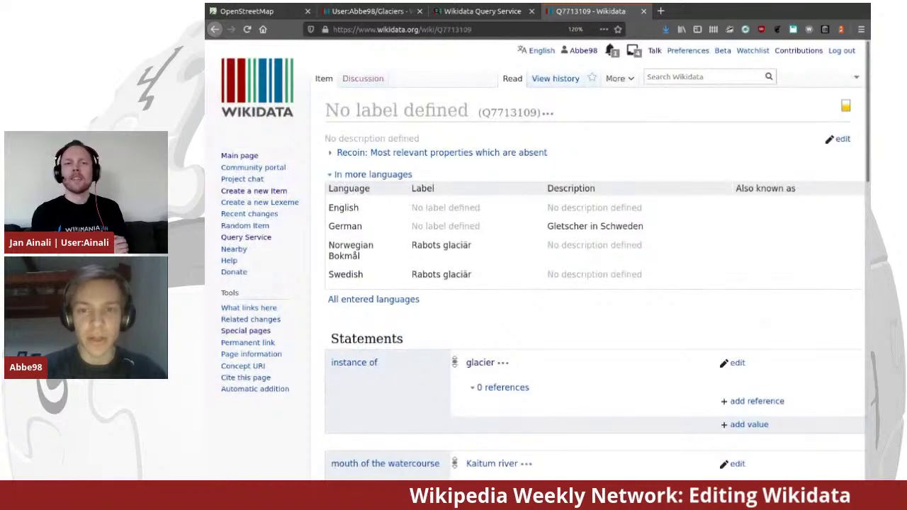
double_click(509, 112)
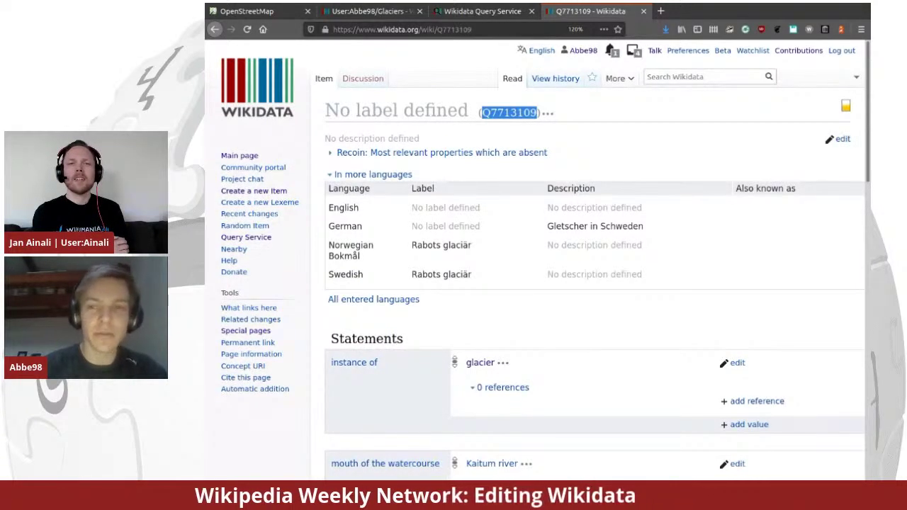
Step: Add a wikidata tag with the value Q7713109 to Rabots glaciär in OpenStreetMap and start saving the change
left_click(247, 12)
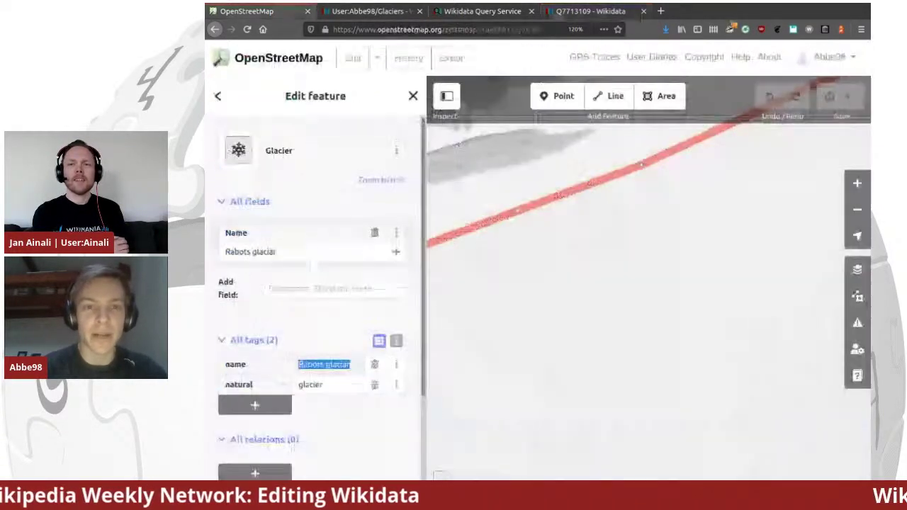
left_click(255, 404)
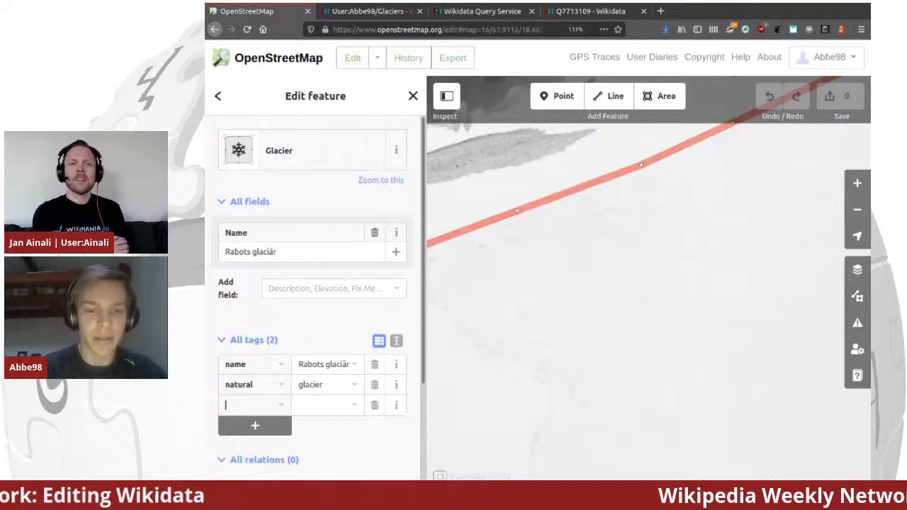
type("wikidata")
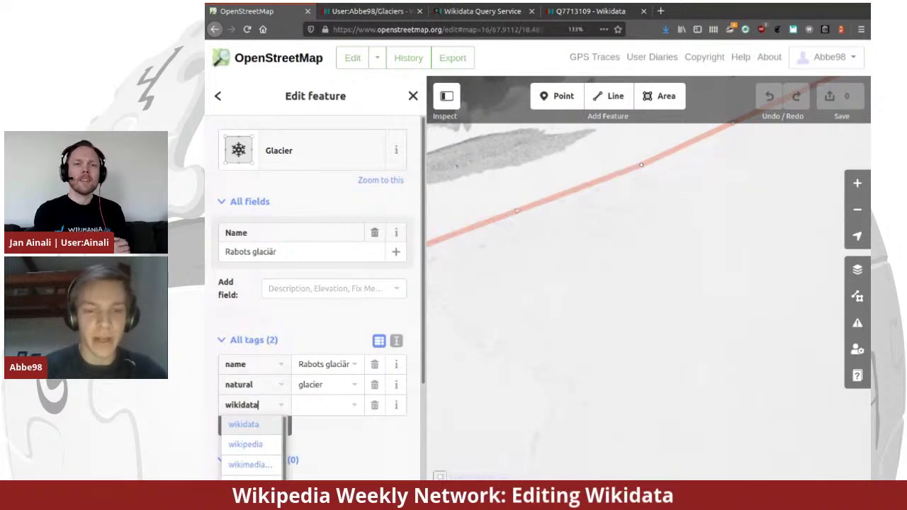
key("Tab")
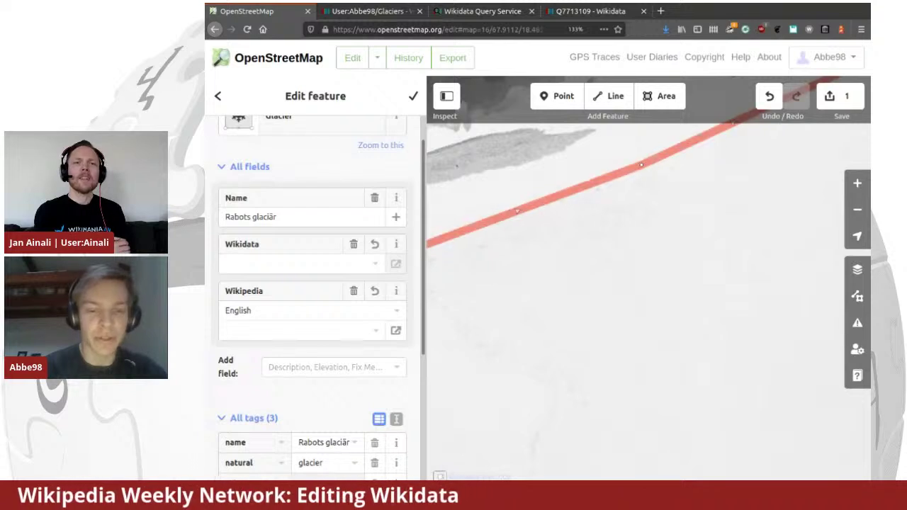
key("ctrl+v")
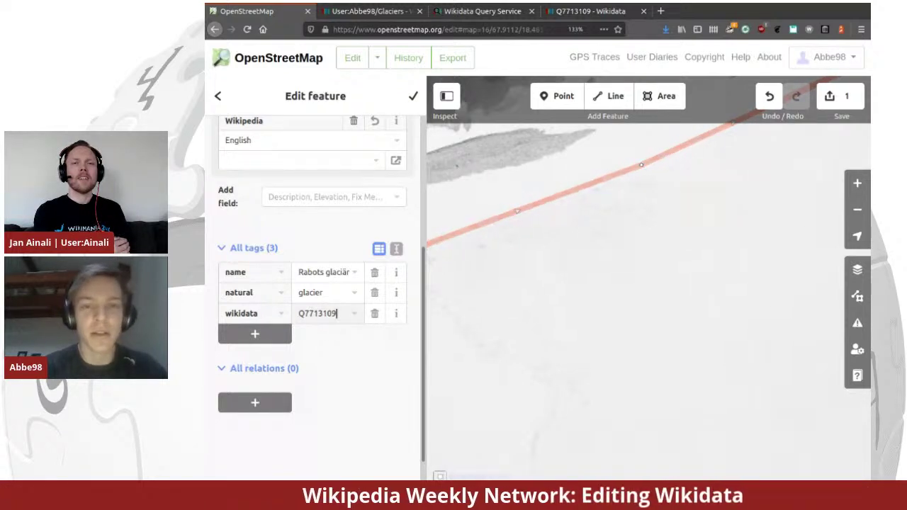
key("Return")
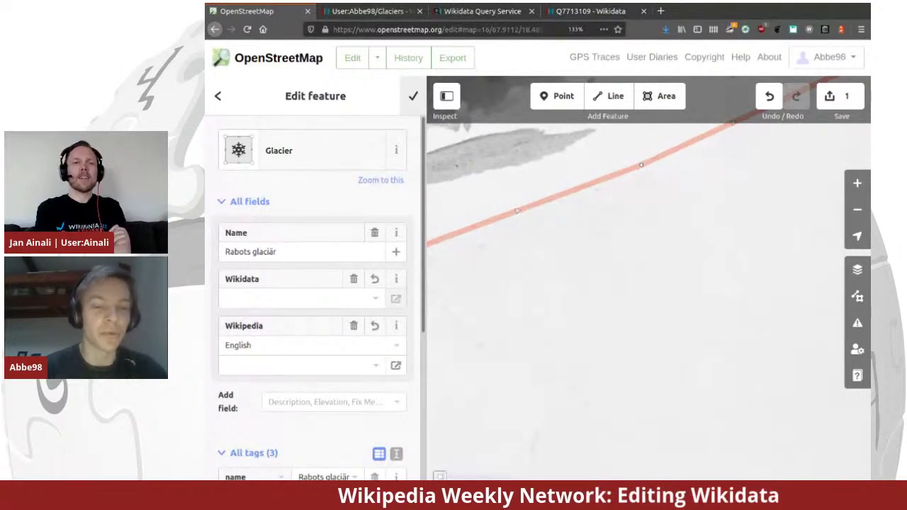
key("Escape")
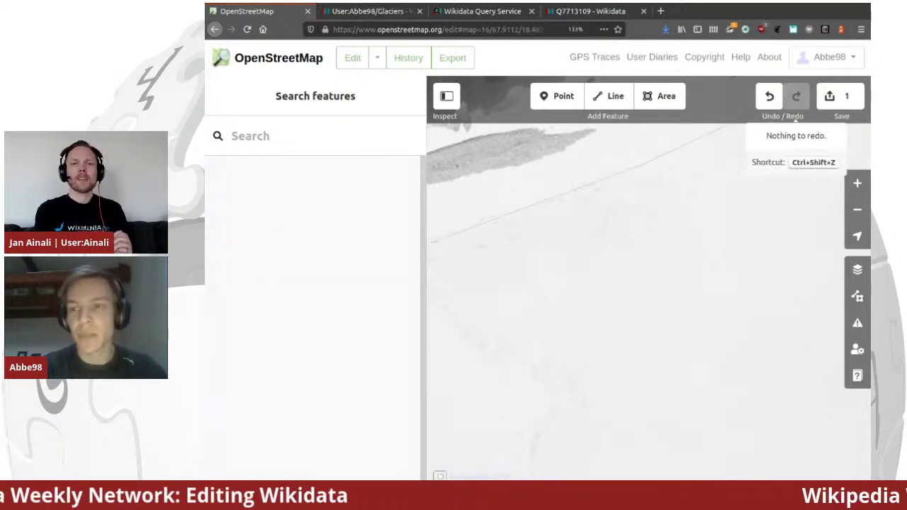
left_click(840, 96)
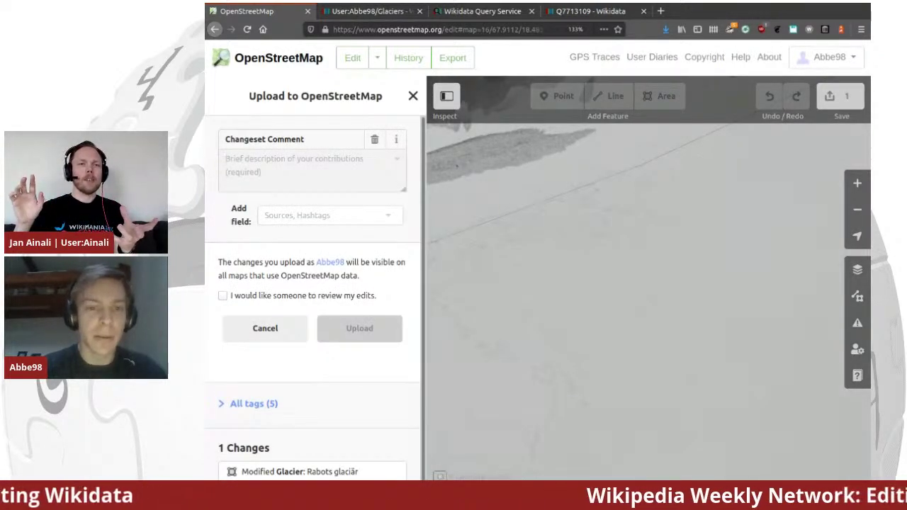
left_click(326, 215)
type("wiki")
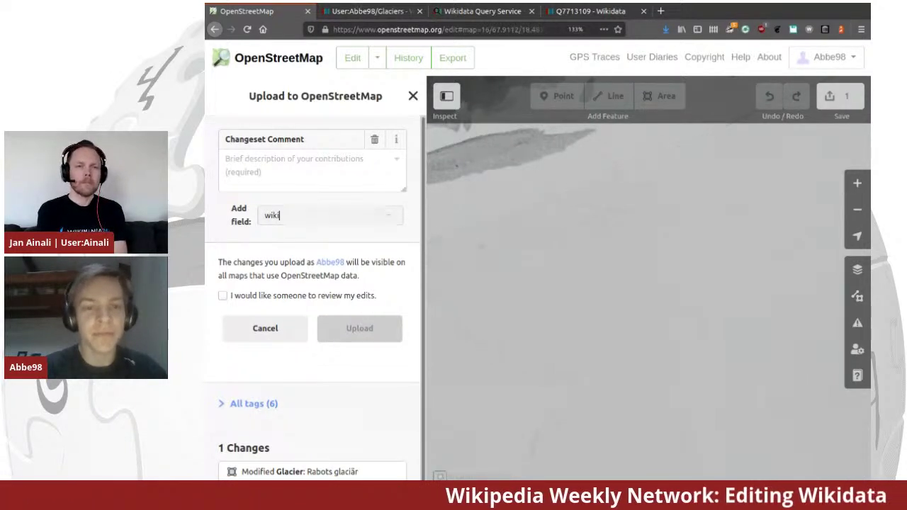
key("ctrl+a")
key("BackSpace")
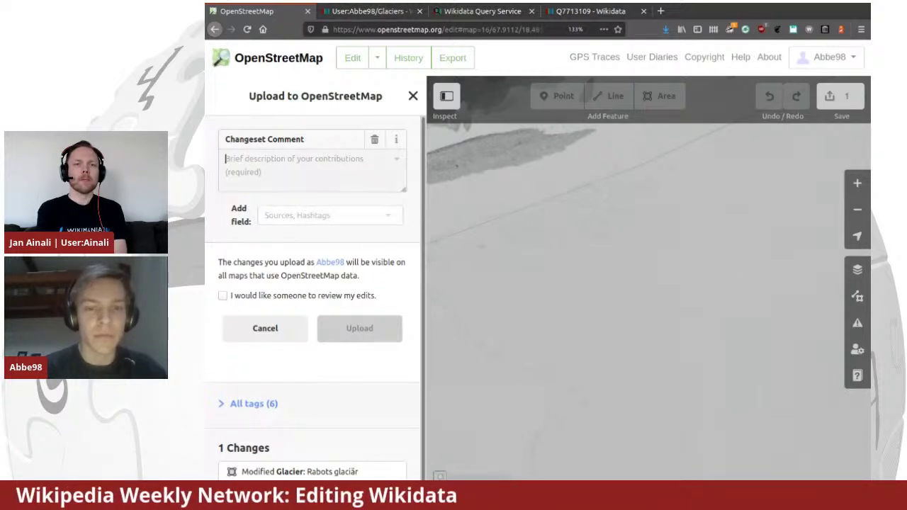
Step: Upload the change to OpenStreetMap with the changeset comment "wikidata item"
left_click(305, 166)
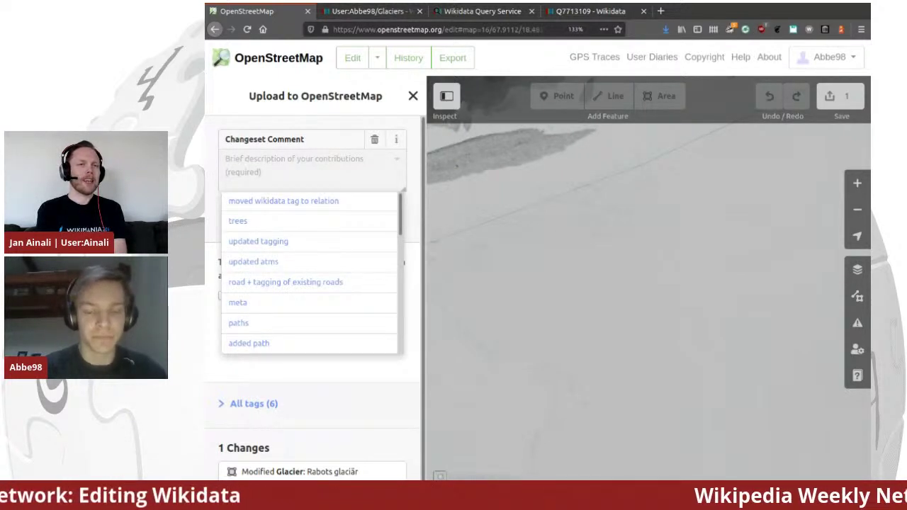
type("wikidata item")
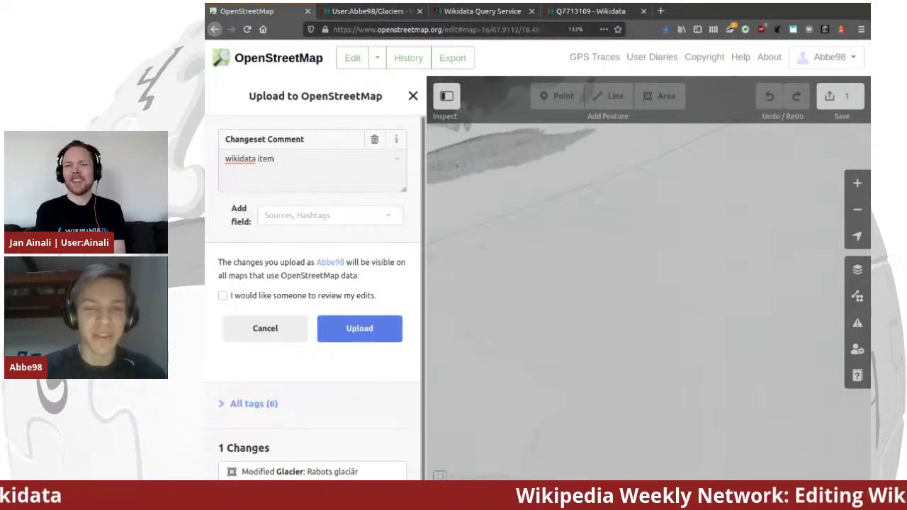
left_click(360, 328)
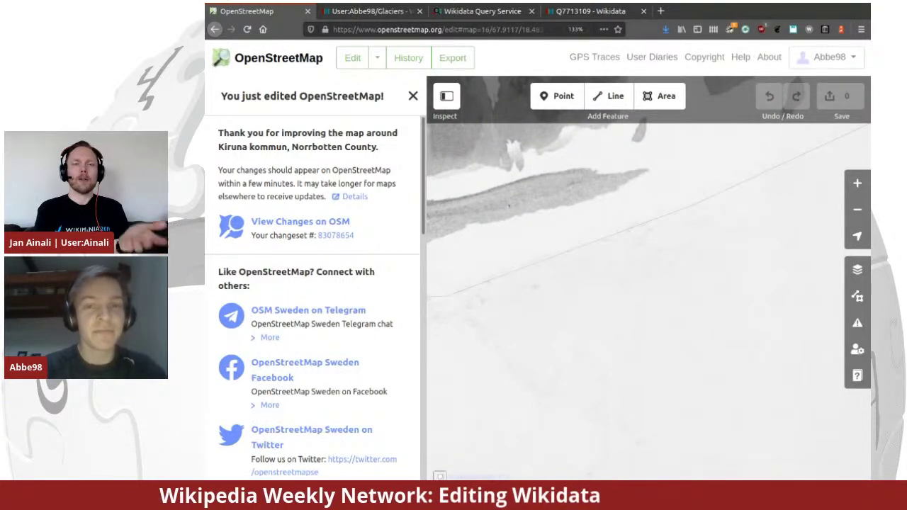
Step: Leave the full-screen map on the Wikidata Glaciers page, close the OpenStreetMap editor and return to the page's list of queries
left_click(482, 11)
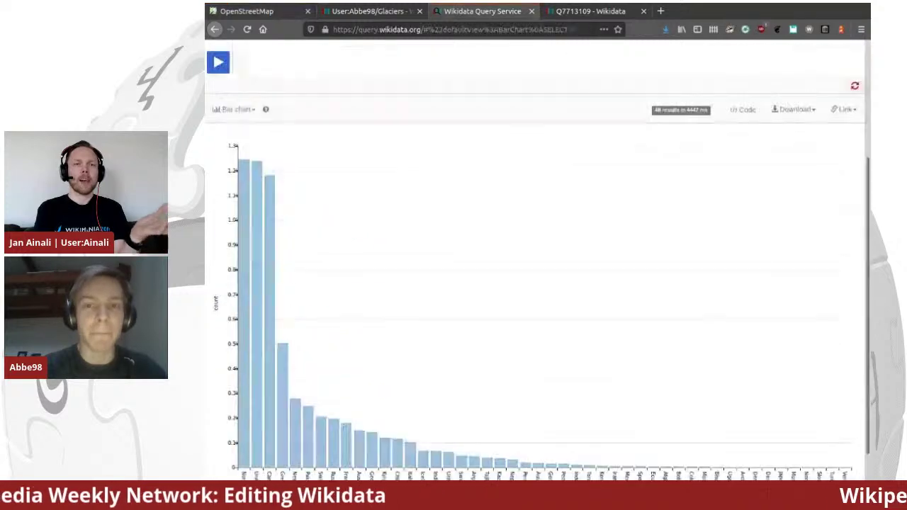
left_click(372, 10)
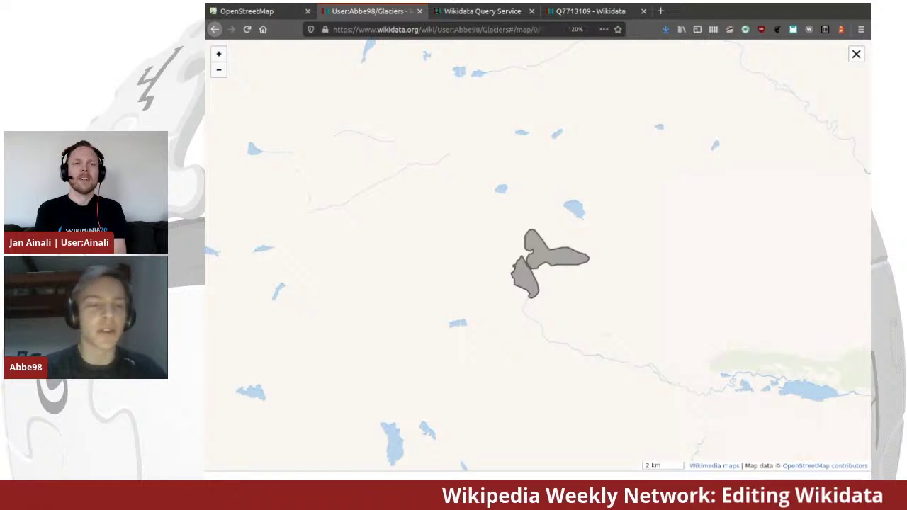
key("Escape")
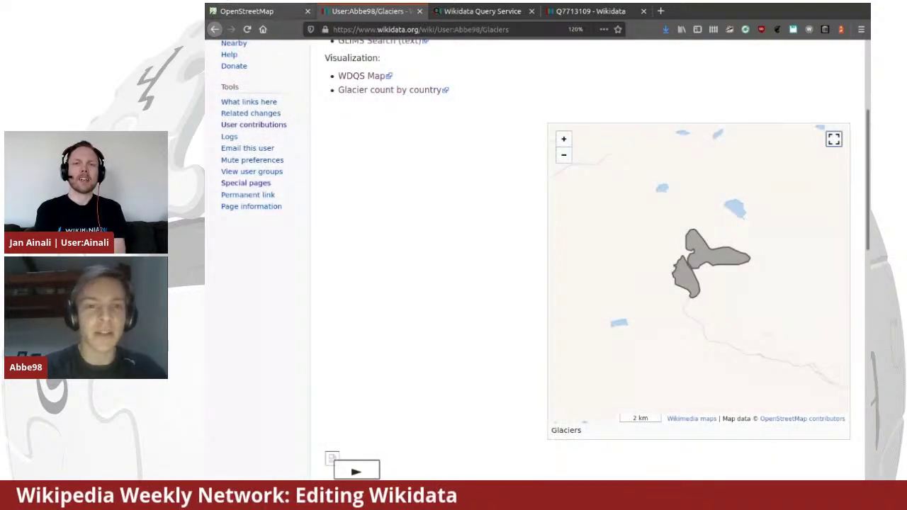
left_click(245, 10)
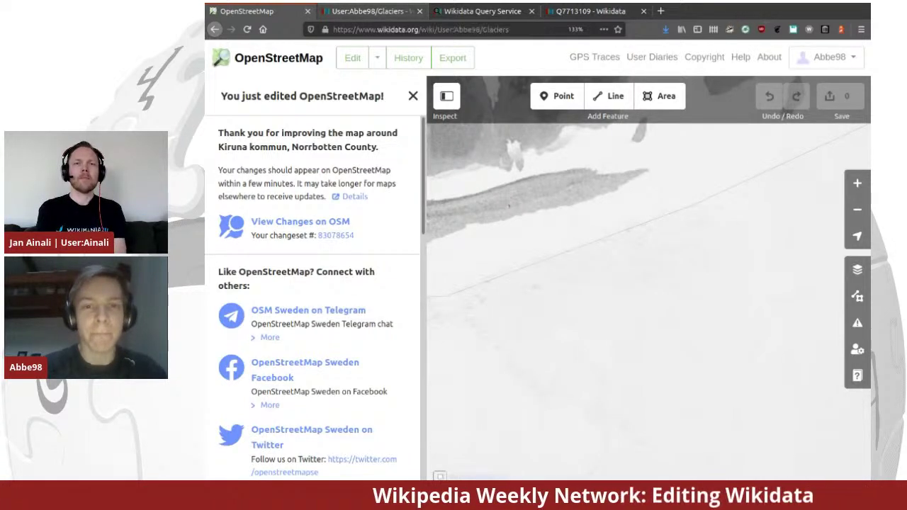
left_click(308, 11)
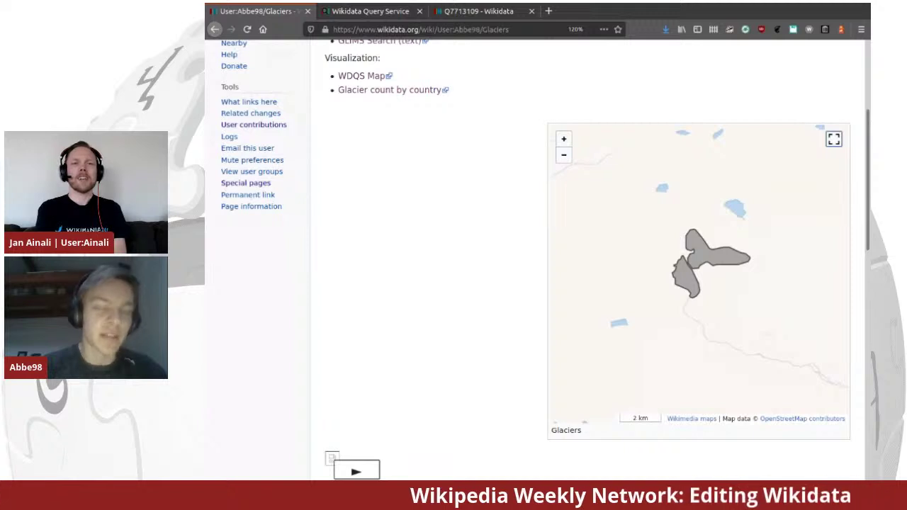
scroll(538, 248, "up", 4)
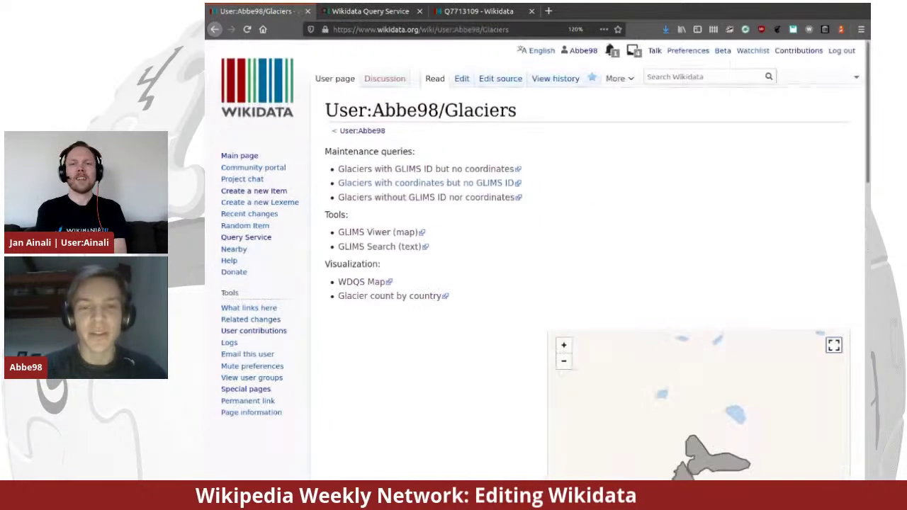
Step: Review the glacier count by country bar chart and its SPARQL query in the Wikidata Query Service
scroll(538, 248, "down", 3)
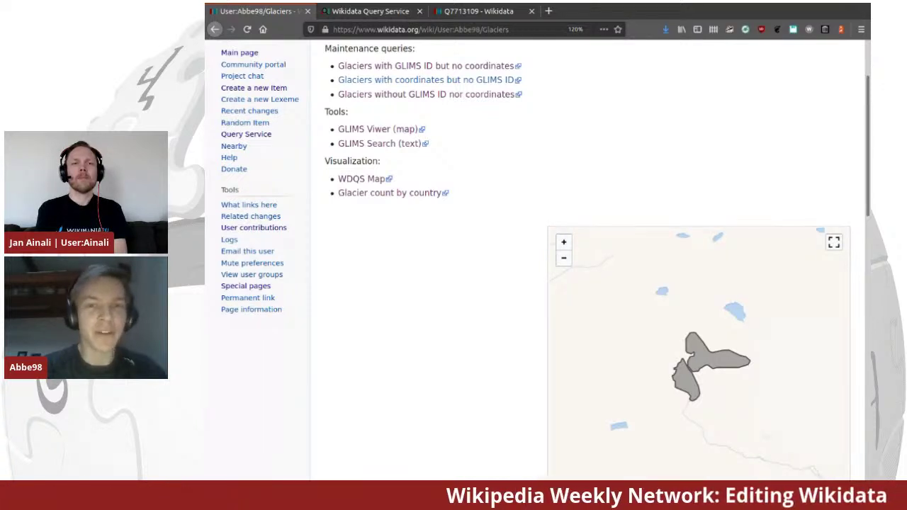
key("ctrl+Tab")
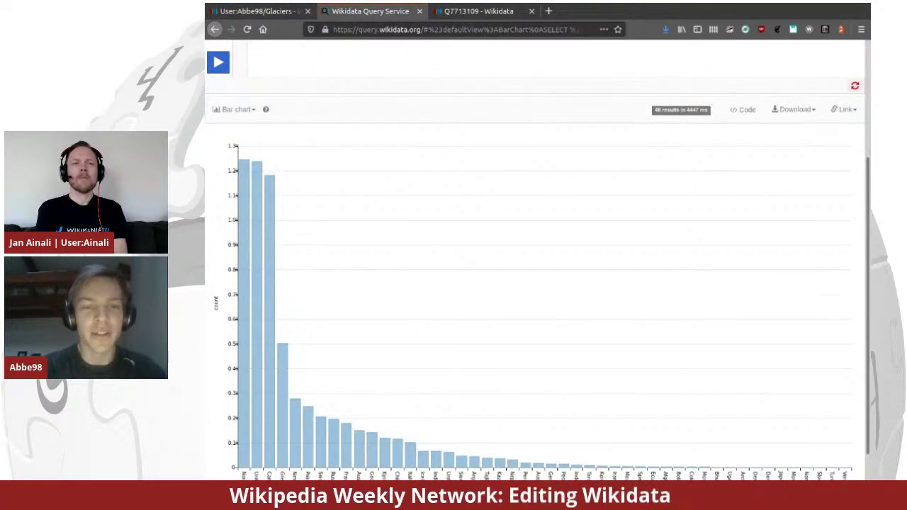
scroll(535, 283, "down", 2)
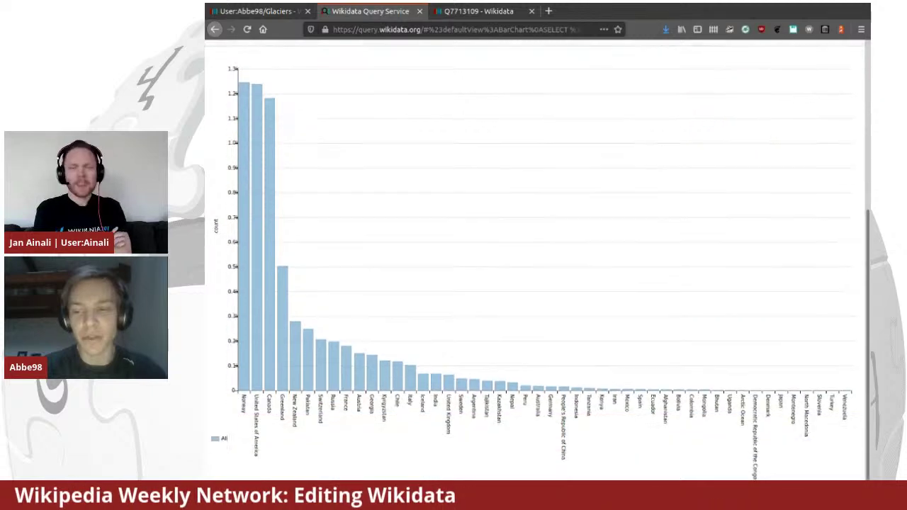
scroll(535, 255, "up", 5)
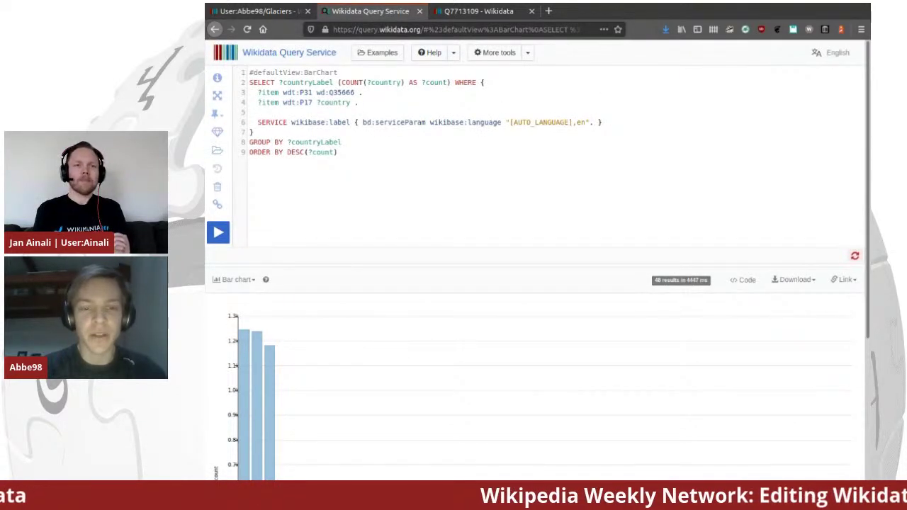
scroll(535, 283, "down", 5)
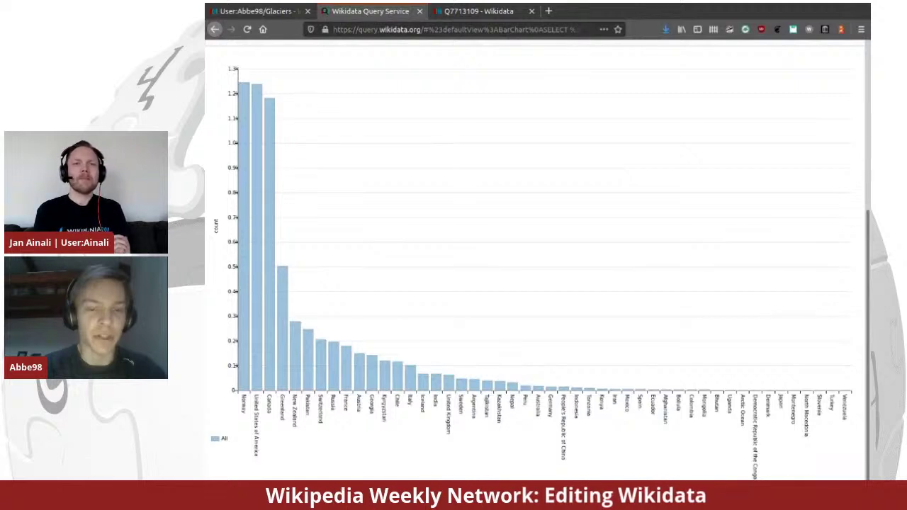
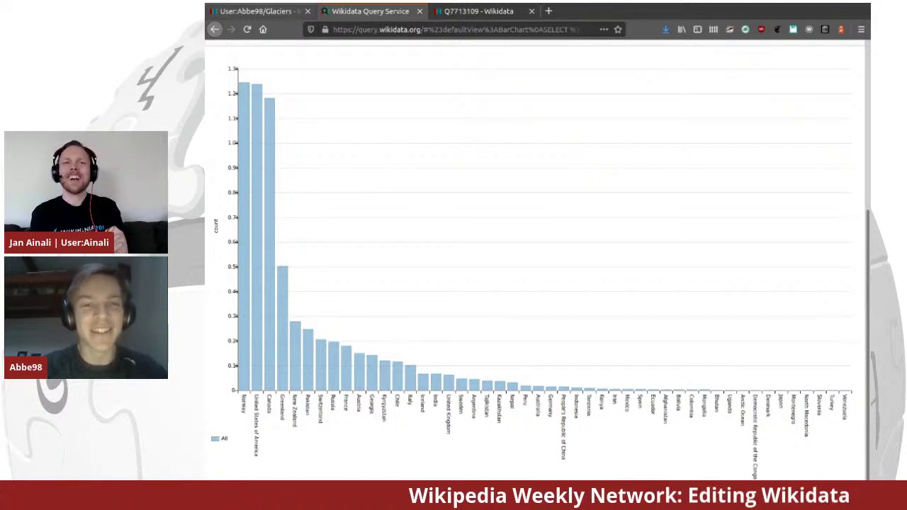
Step: Return to the Wikidata Glaciers page and load the interactive graph embedded below the map
key("ctrl+Page_Up")
scroll(538, 255, "down", 5)
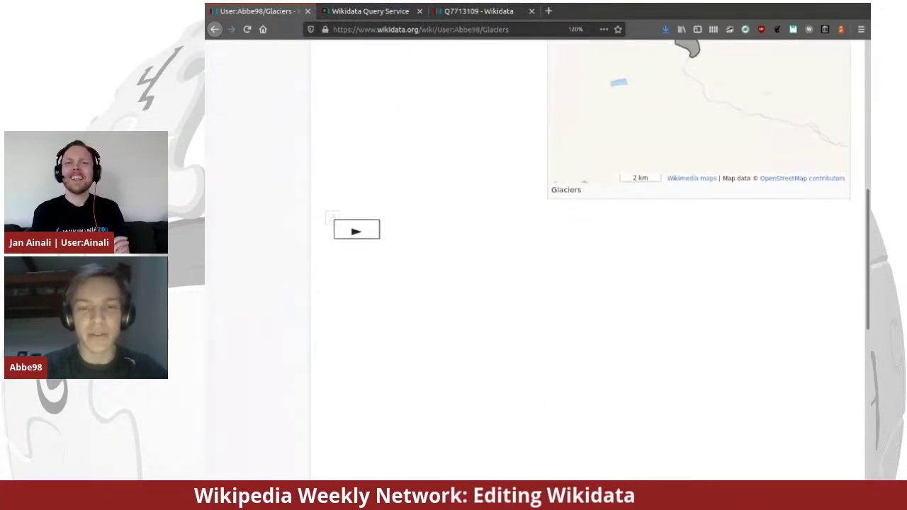
scroll(538, 255, "down", 3)
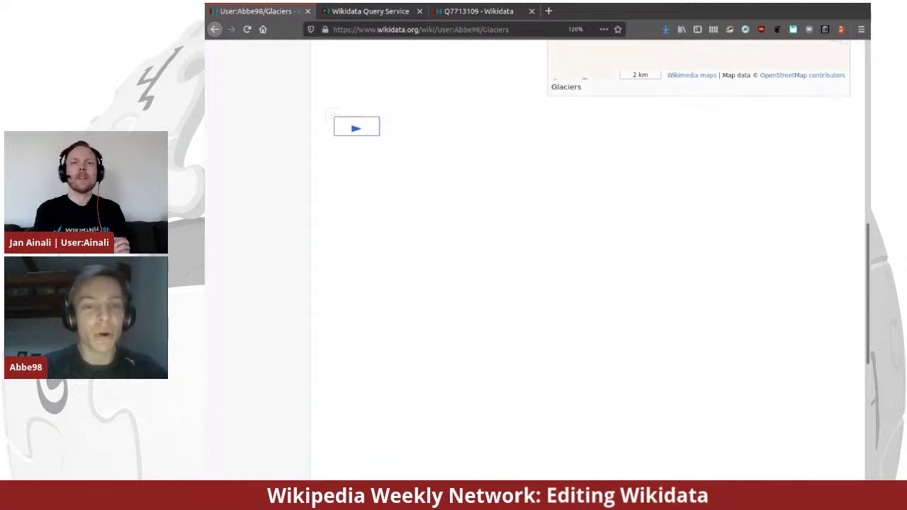
left_click(356, 127)
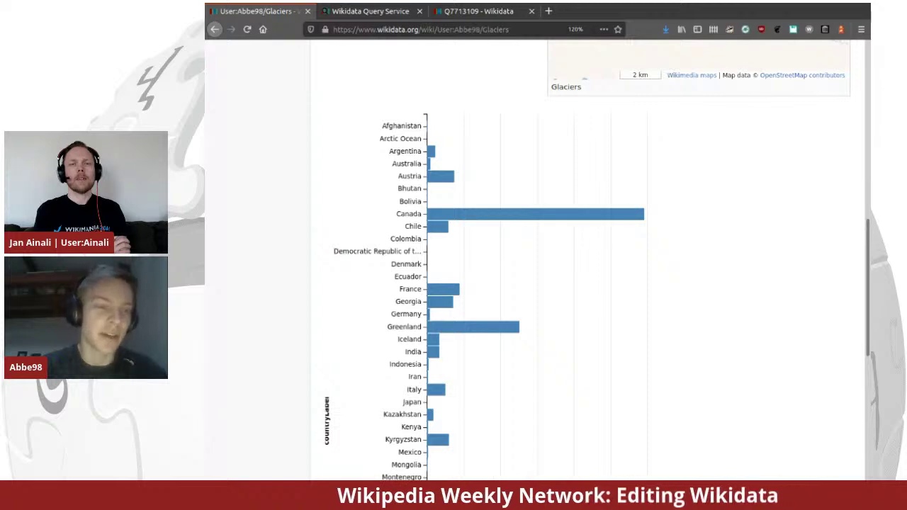
Step: Examine the embedded bar chart of glacier counts per country from Afghanistan to Venezuela
scroll(538, 283, "down", 5)
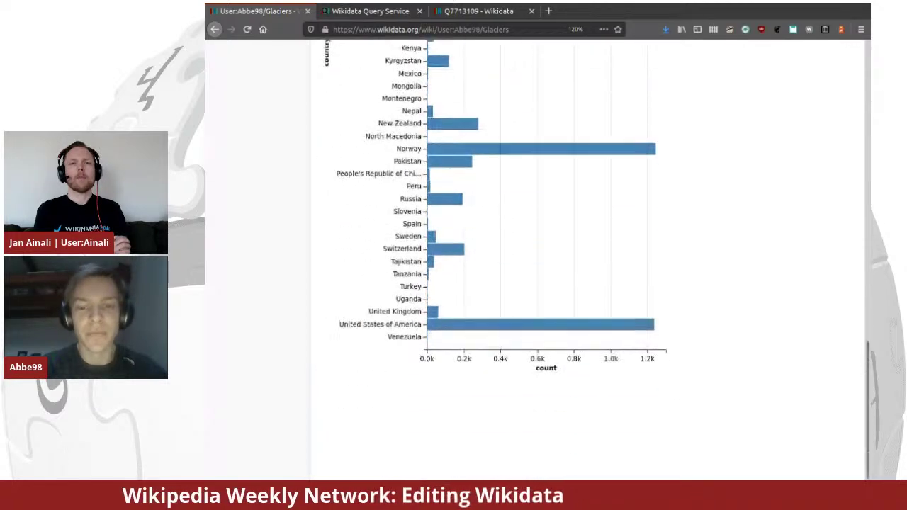
scroll(538, 283, "up", 6)
scroll(538, 284, "down", 4)
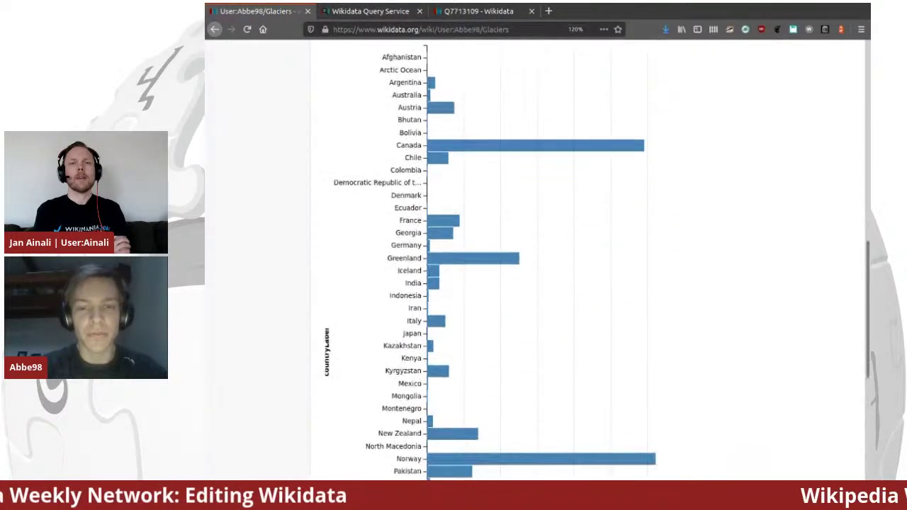
scroll(538, 284, "down", 6)
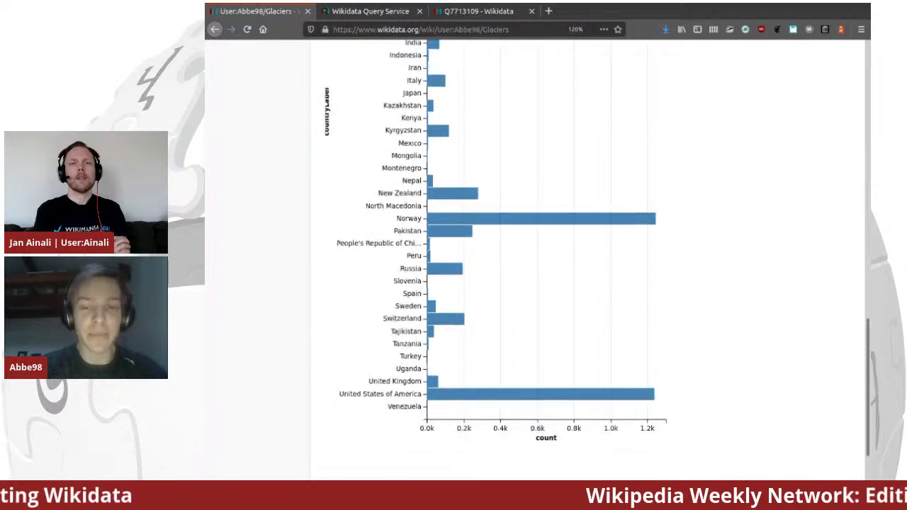
scroll(539, 284, "up", 9)
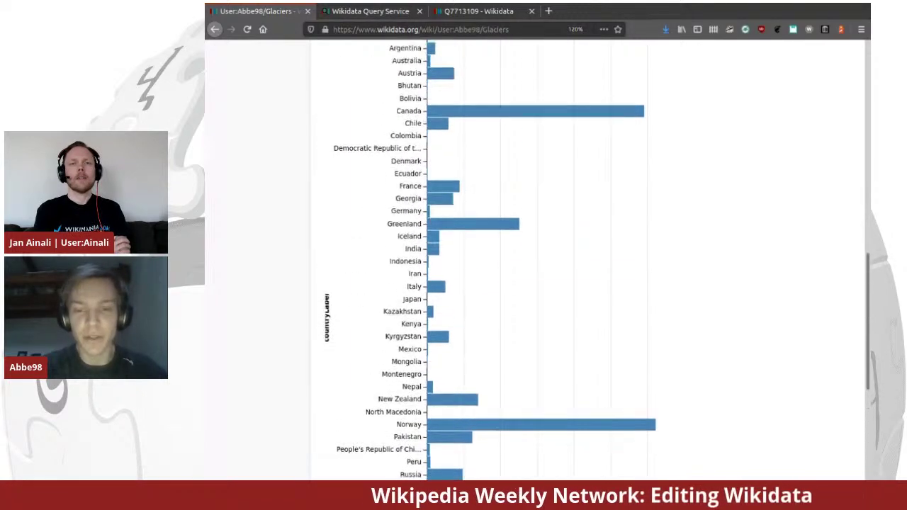
scroll(538, 284, "down", 10)
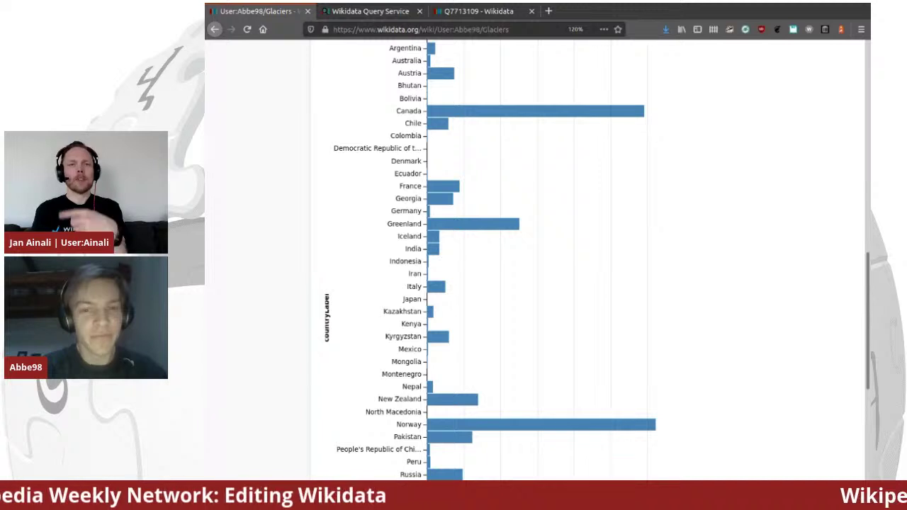
scroll(539, 284, "up", 1)
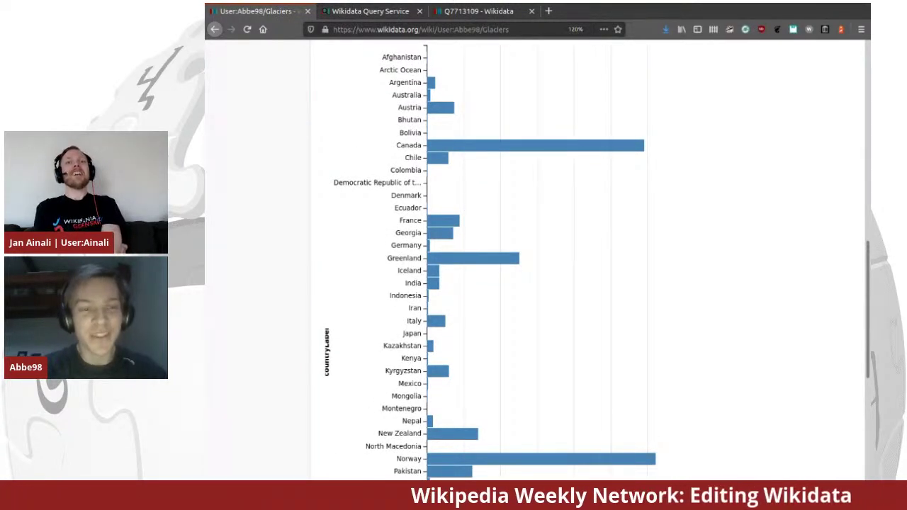
scroll(539, 284, "up", 1)
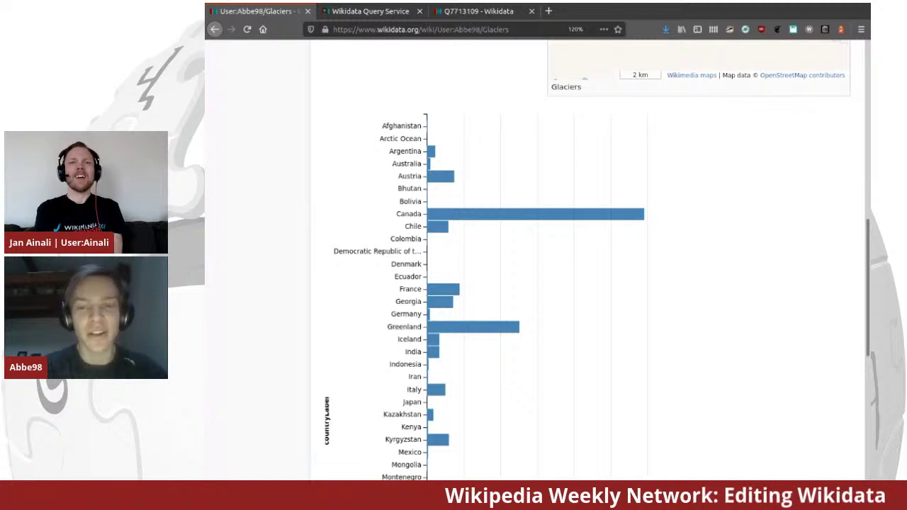
scroll(538, 283, "up", 3)
scroll(539, 284, "down", 3)
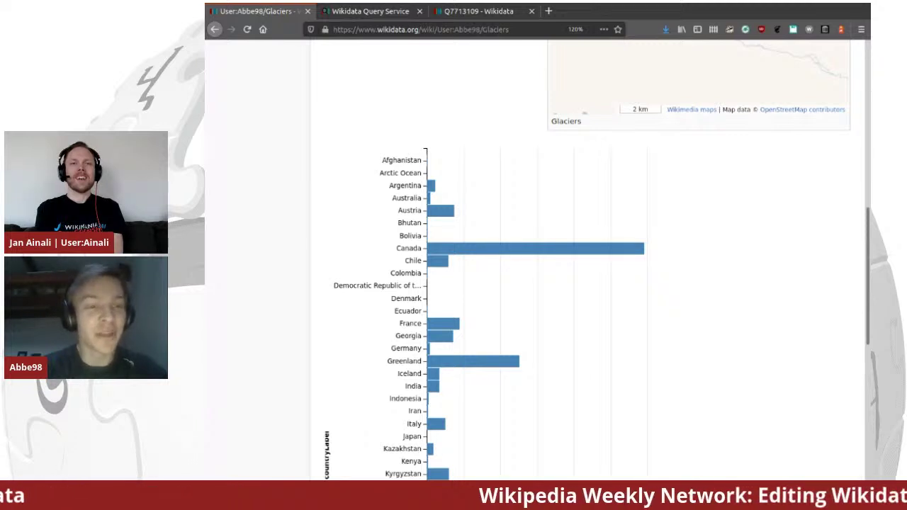
Step: Show the glacier count query results in the Wikidata Query Service as a bubble chart
key("ctrl+Tab")
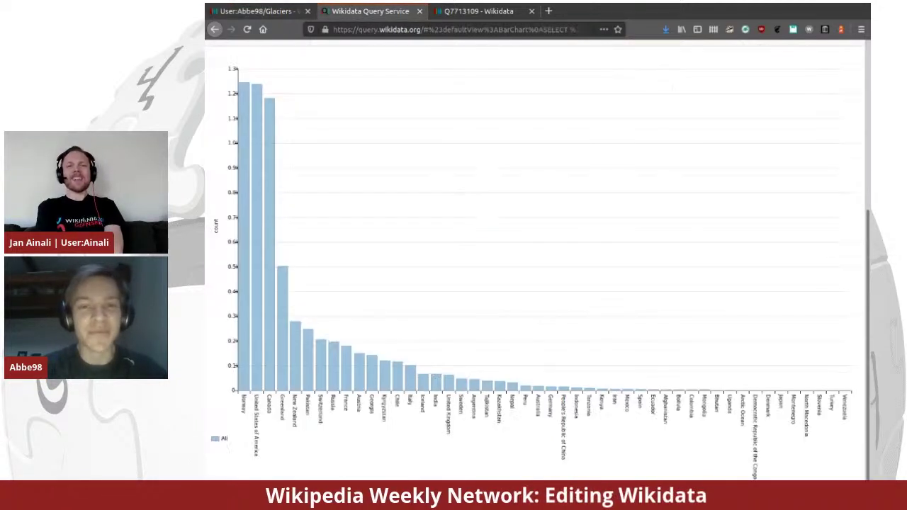
scroll(539, 283, "up", 3)
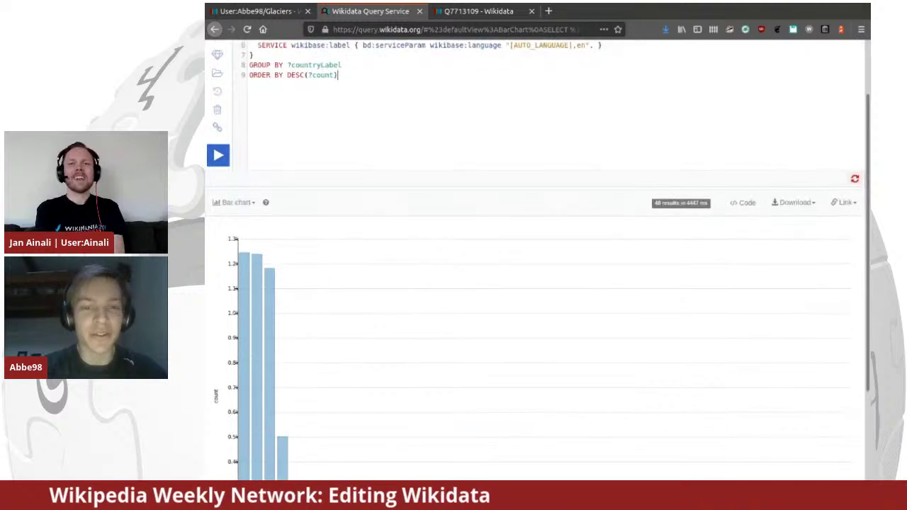
left_click(236, 279)
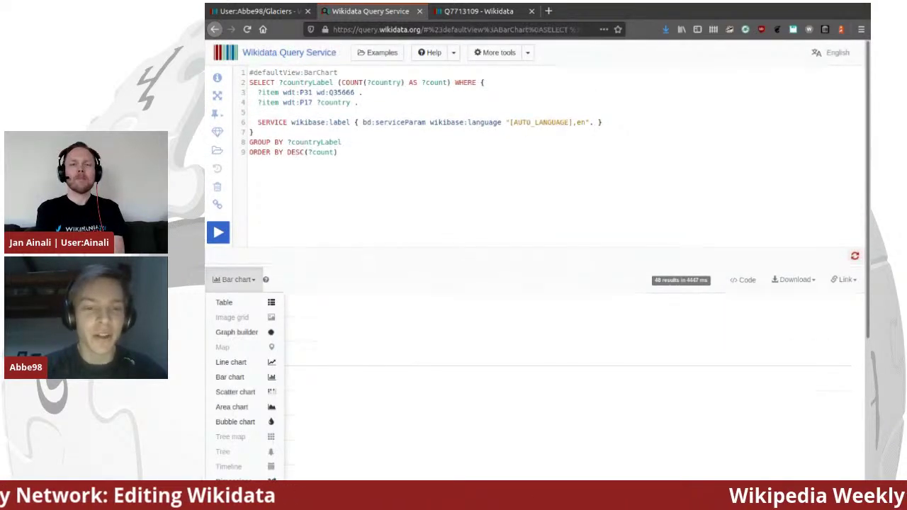
scroll(538, 283, "down", 3)
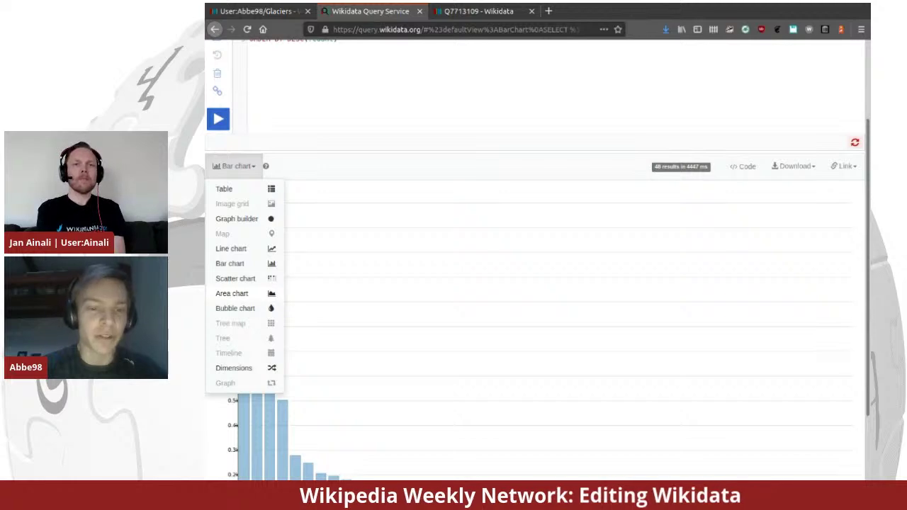
left_click(235, 309)
scroll(539, 319, "down", 5)
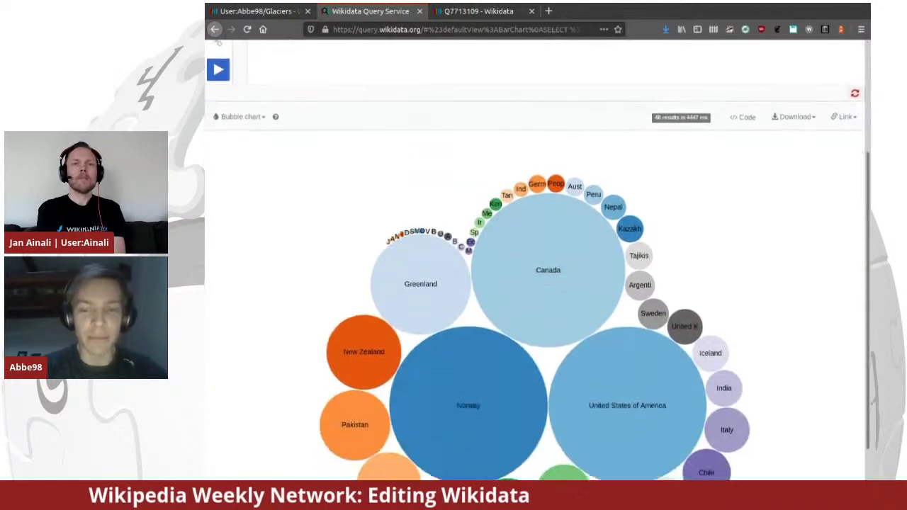
scroll(538, 319, "up", 3)
scroll(539, 318, "up", 2)
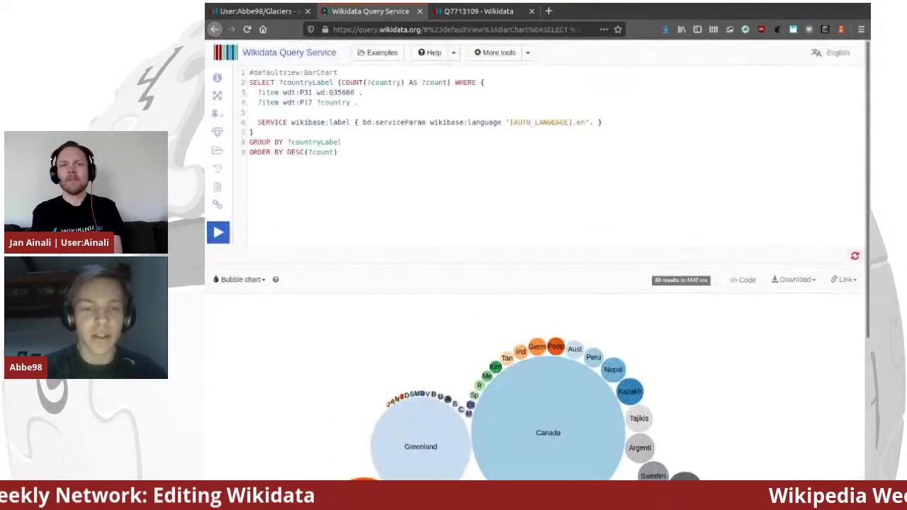
Step: Display the query results in the Graph builder as a bar graph with count on x and countryLabel on y
left_click(239, 279)
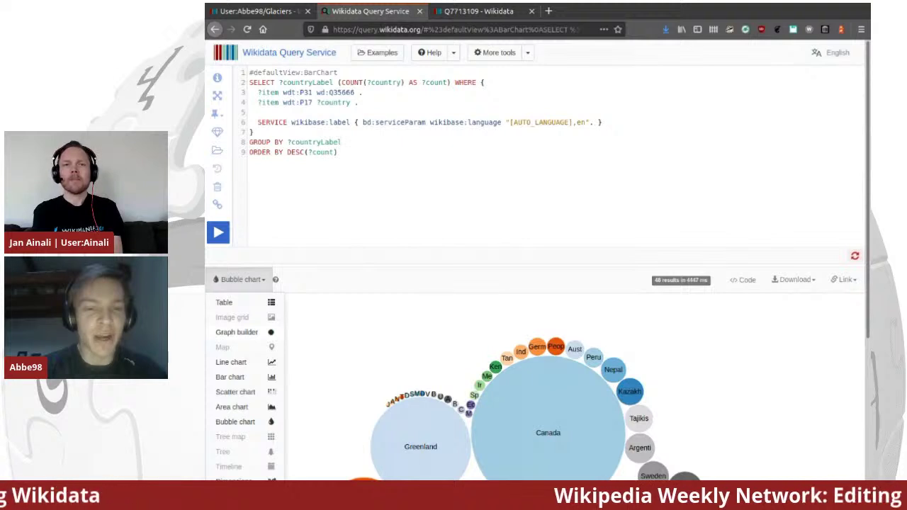
key("F5")
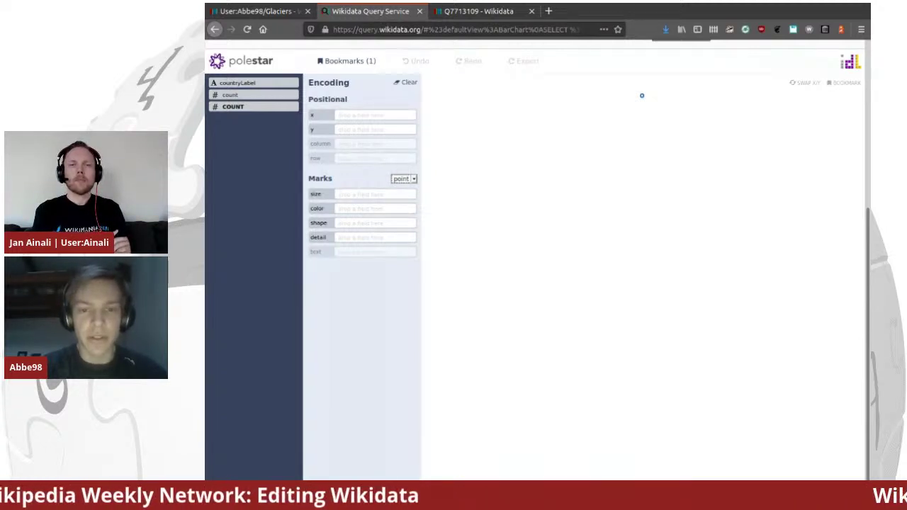
key("Down")
key("Down")
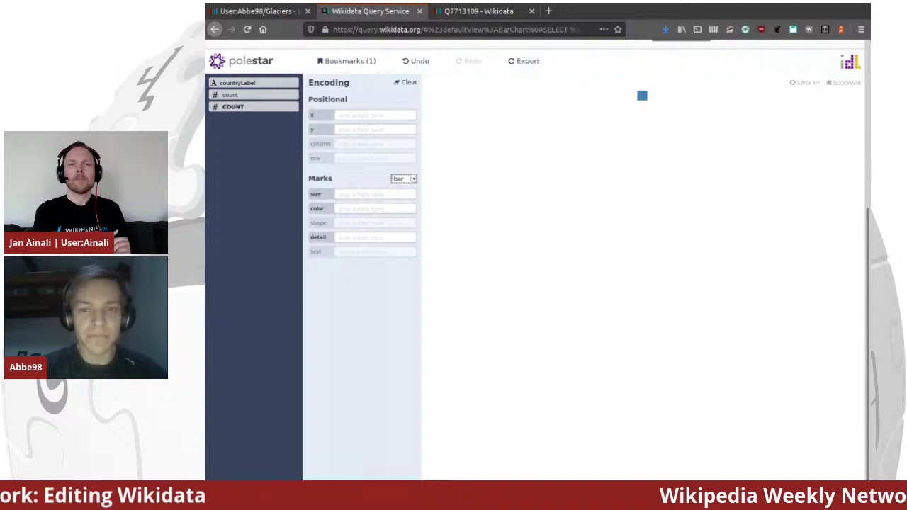
left_click_drag(230, 95, 363, 115)
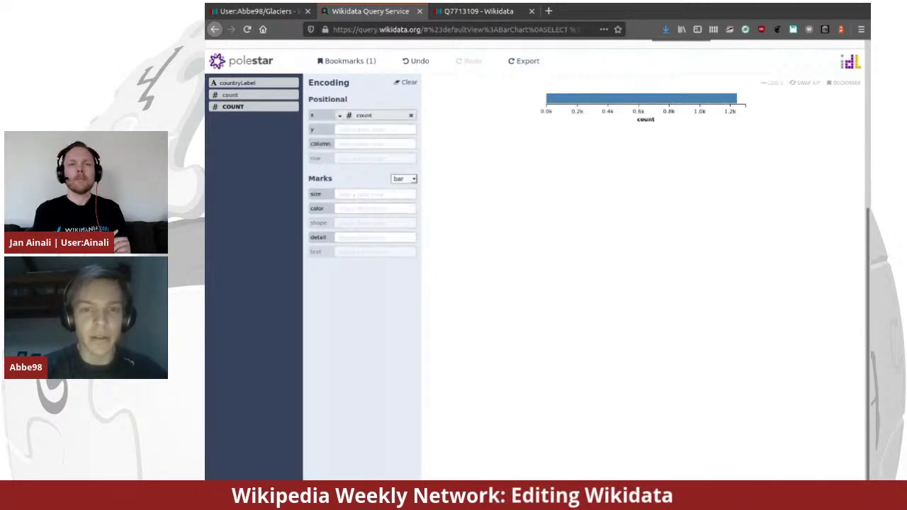
left_click_drag(237, 82, 367, 129)
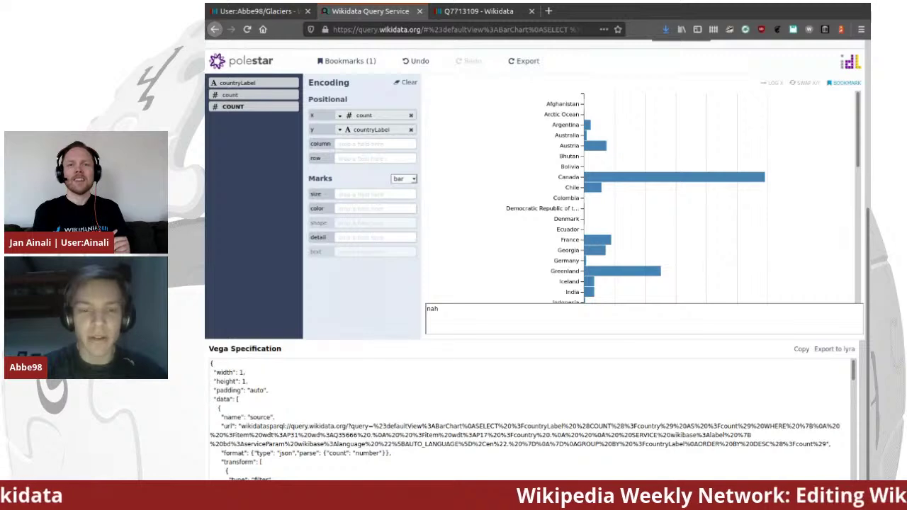
Step: Remove the query.wikidata.org host from the Vega specification's data URL so it starts with wikidatasparql:///?query=, and look through the remaining code
scroll(524, 411, "down", 8)
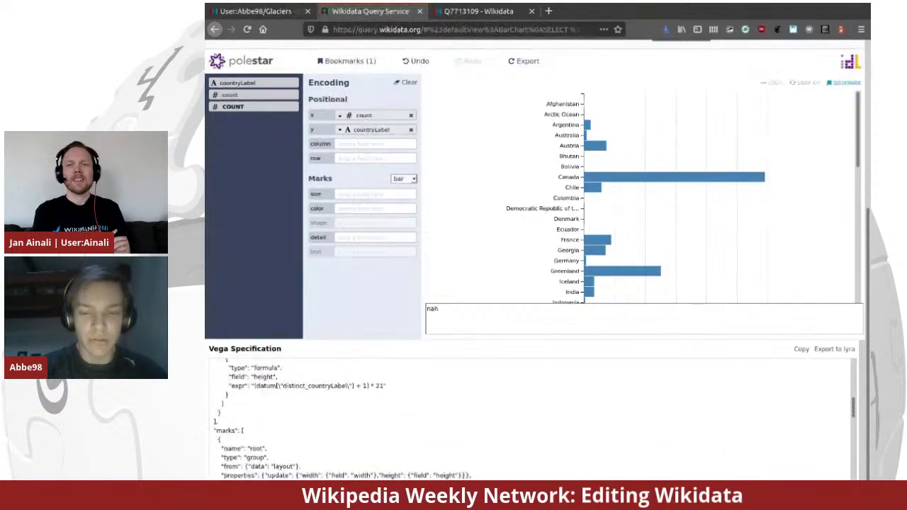
scroll(524, 418, "up", 8)
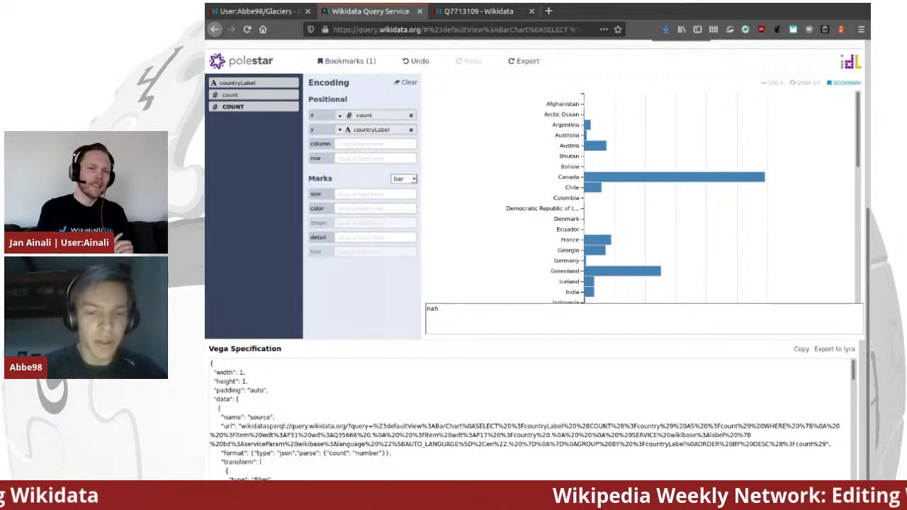
left_click_drag(226, 426, 753, 435)
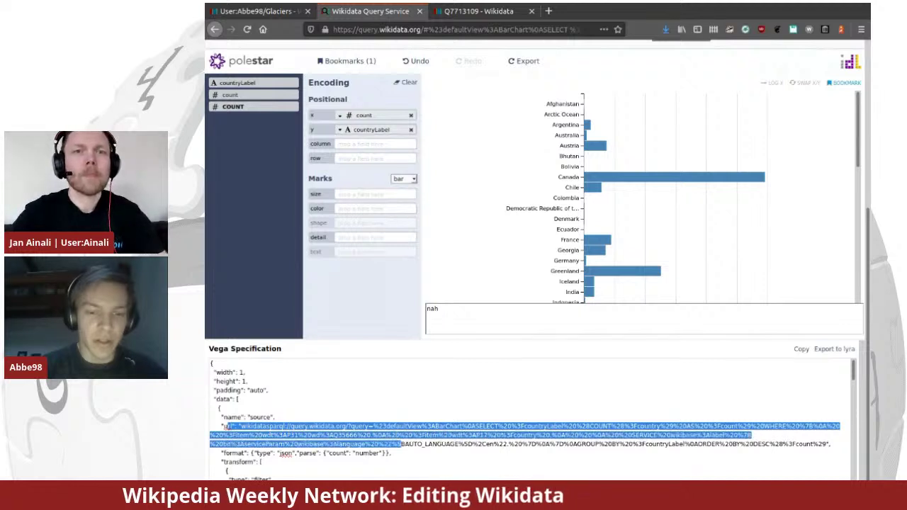
left_click(753, 435)
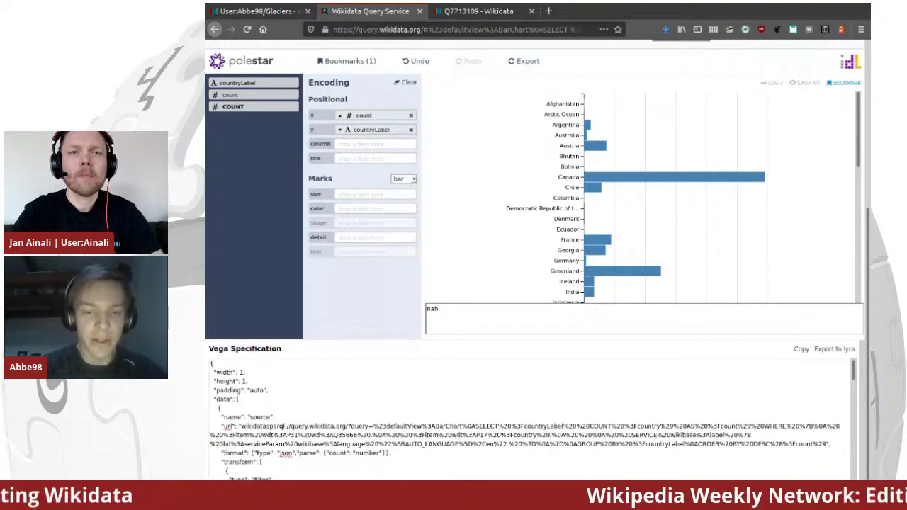
left_click_drag(348, 426, 291, 426)
key("BackSpace")
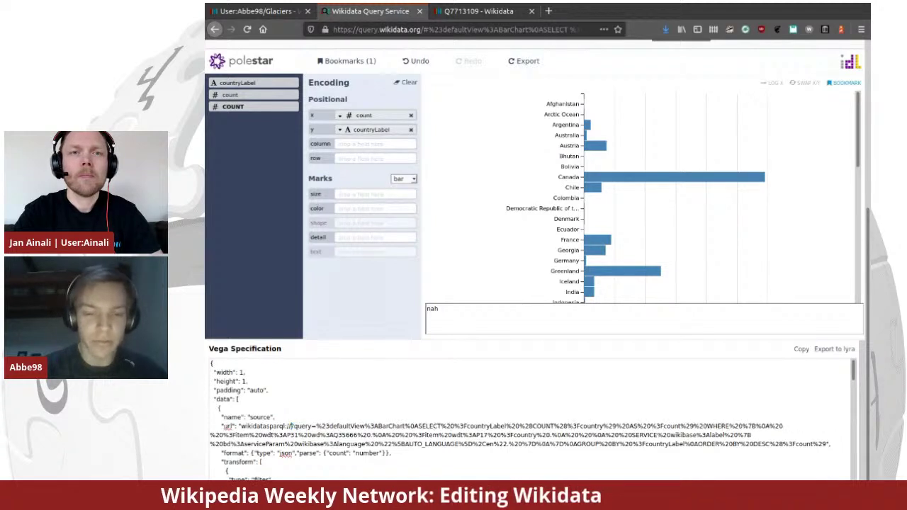
type("/")
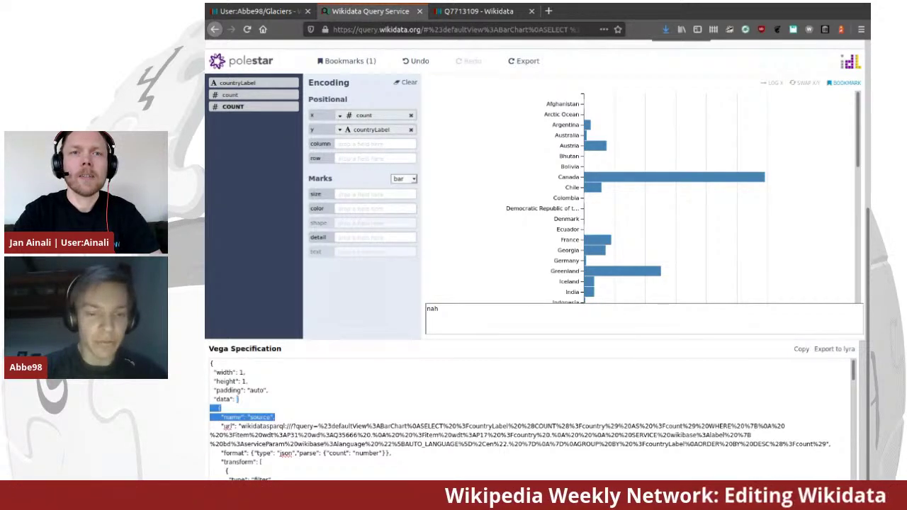
scroll(532, 418, "down", 5)
scroll(532, 418, "down", 8)
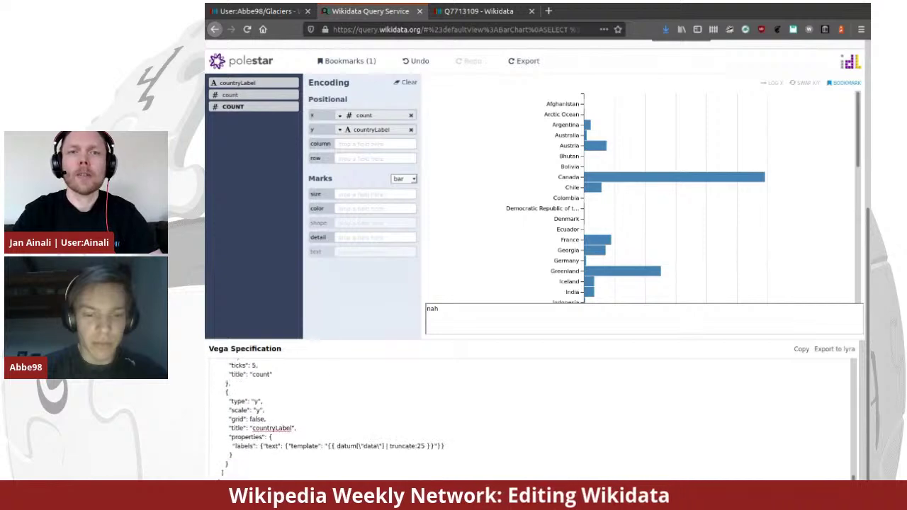
Step: Select the whole Vega specification, enlarge the page to 120%, and return to the start of the code
left_click_drag(234, 460, 213, 363)
key("ctrl+a")
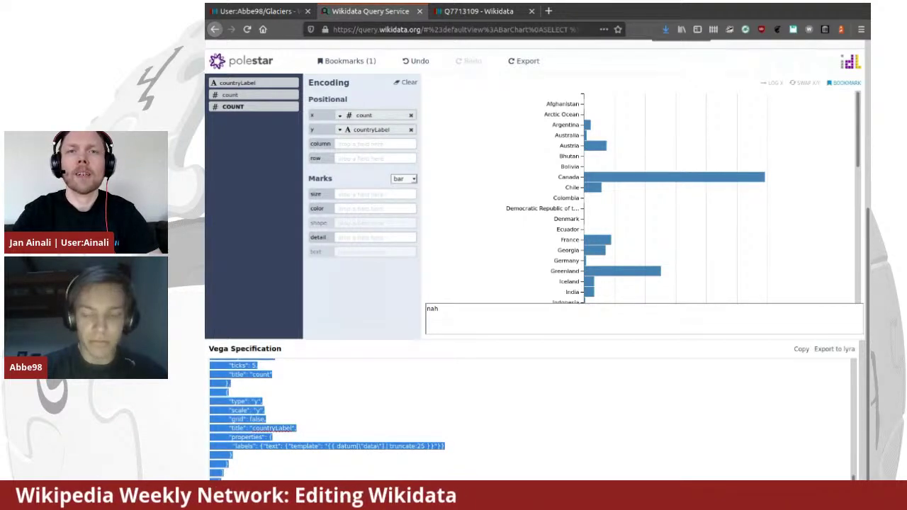
key("ctrl+plus")
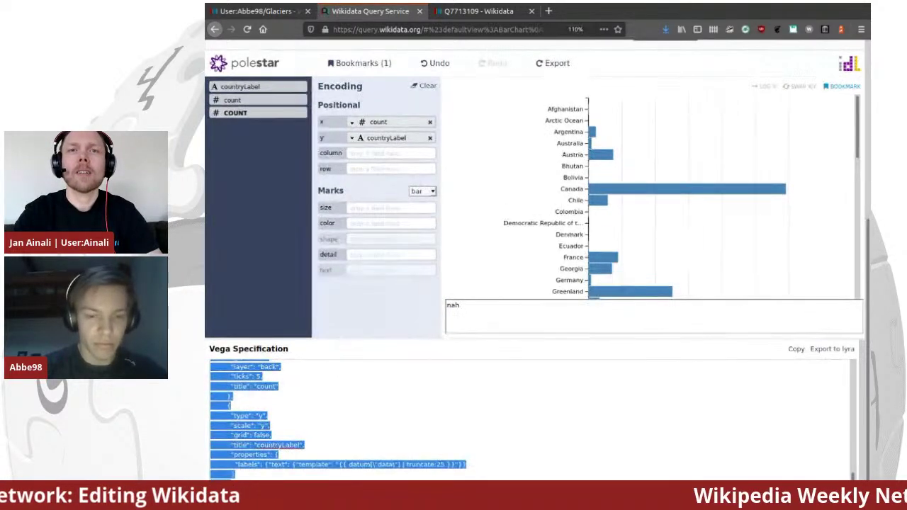
key("ctrl+plus")
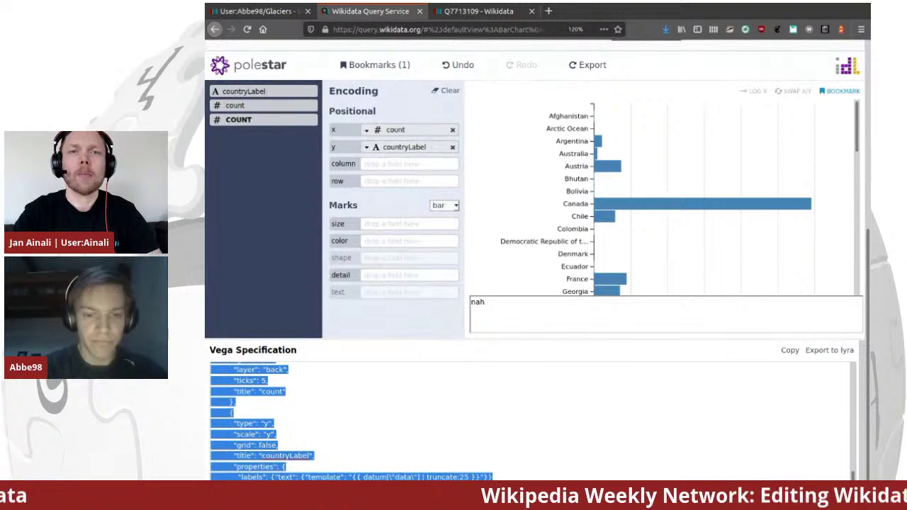
scroll(532, 418, "up", 4)
scroll(532, 419, "up", 6)
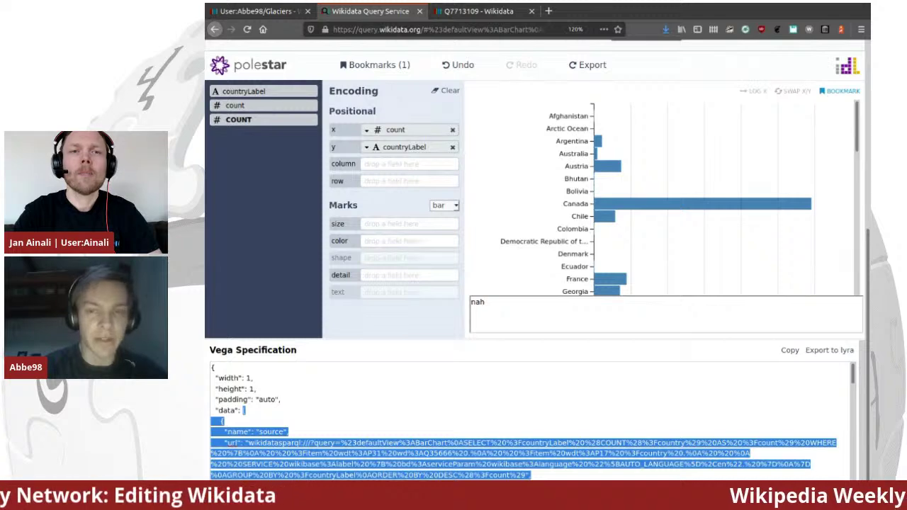
Step: Open the wikitext source of the Glaciers user page and locate the mapframe block
key("ctrl+Page_Up")
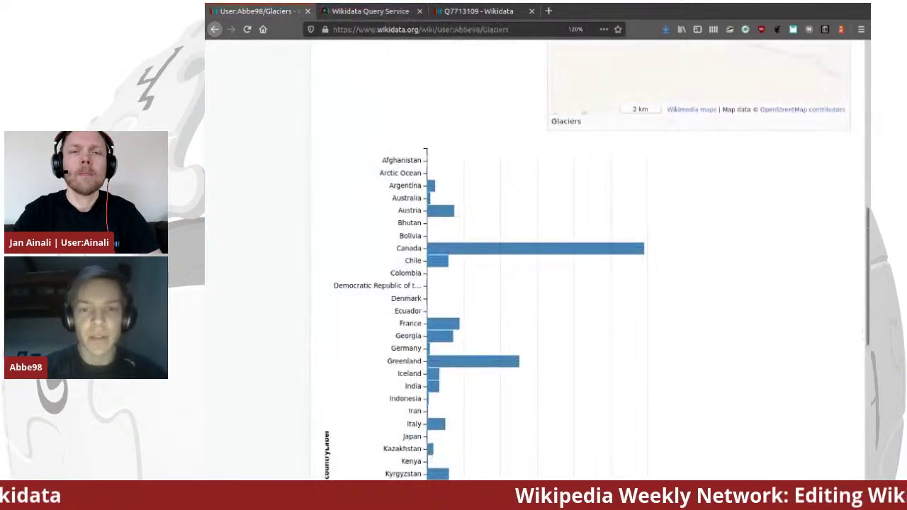
key("Home")
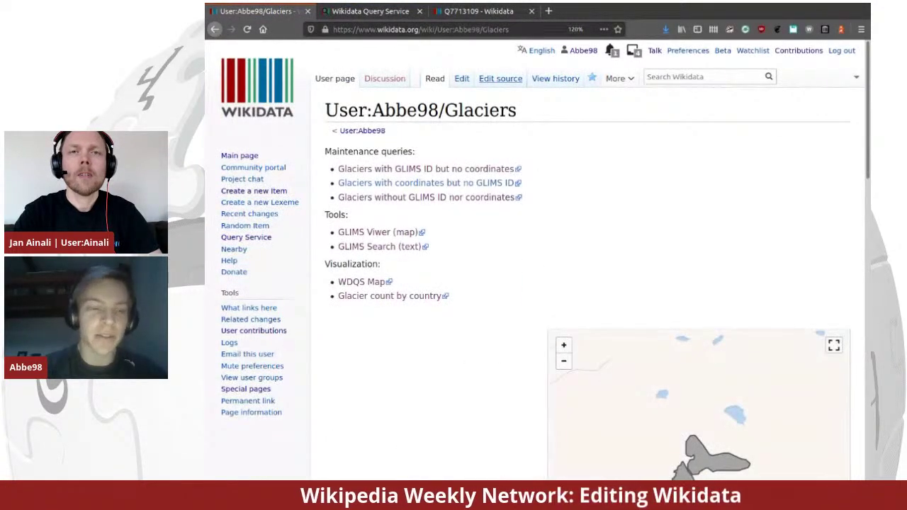
left_click(500, 77)
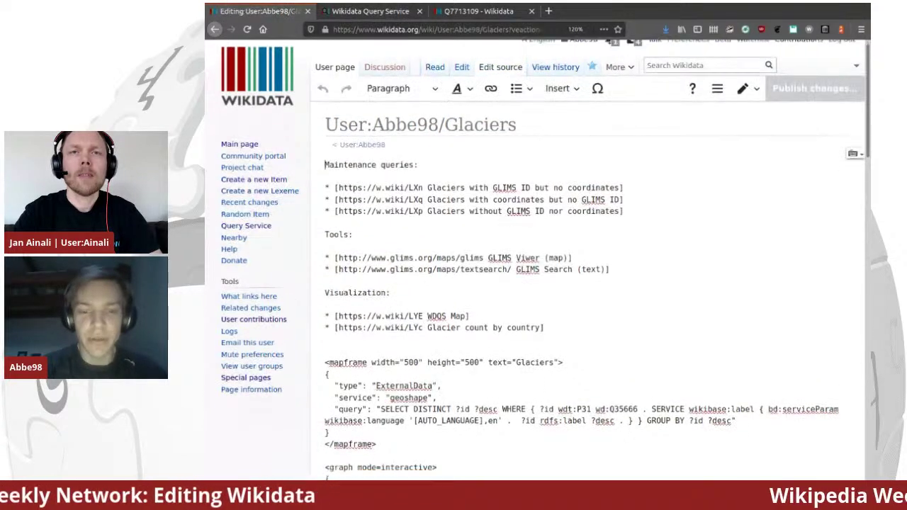
scroll(538, 283, "down", 4)
scroll(539, 283, "down", 3)
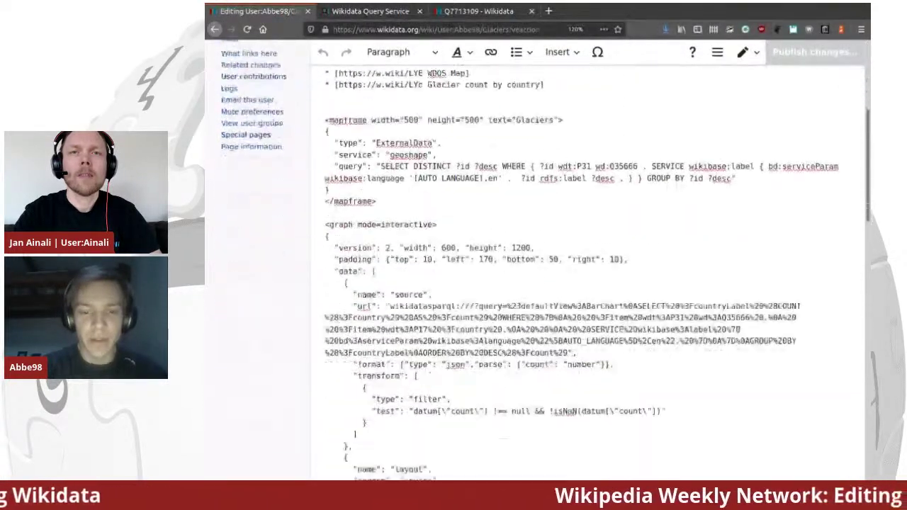
Step: Point out the opening and closing mapframe tags that enclose the map query
double_click(347, 100)
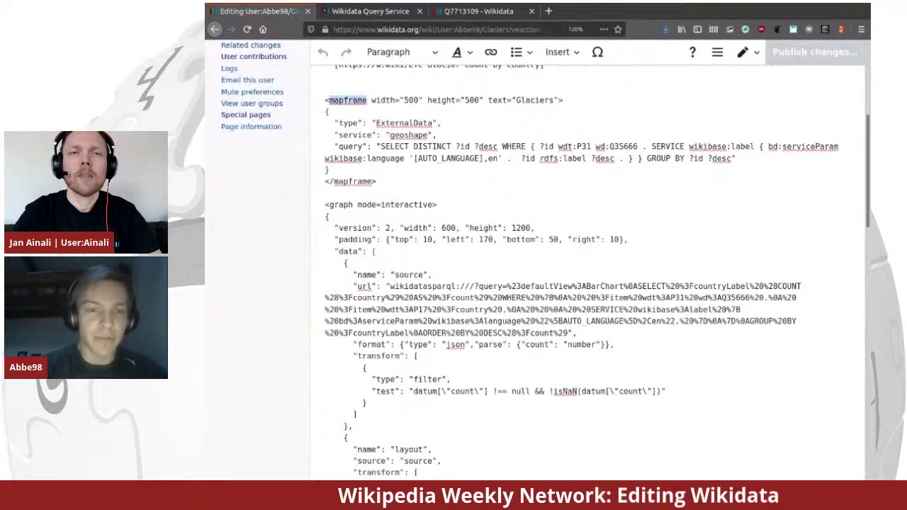
double_click(354, 181)
left_click(326, 192)
scroll(588, 283, "down", 3)
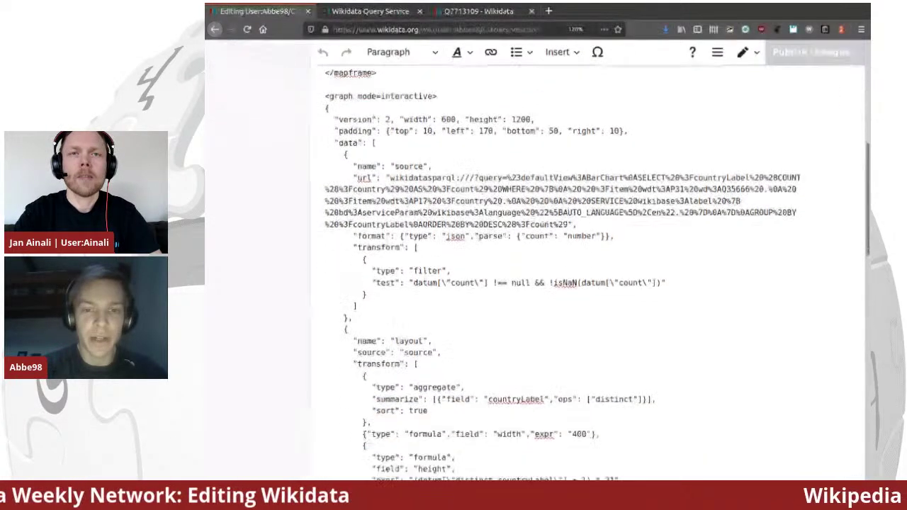
Step: Examine the opening graph tag and its mode=interactive attribute below the mapframe block
scroll(588, 284, "up", 1)
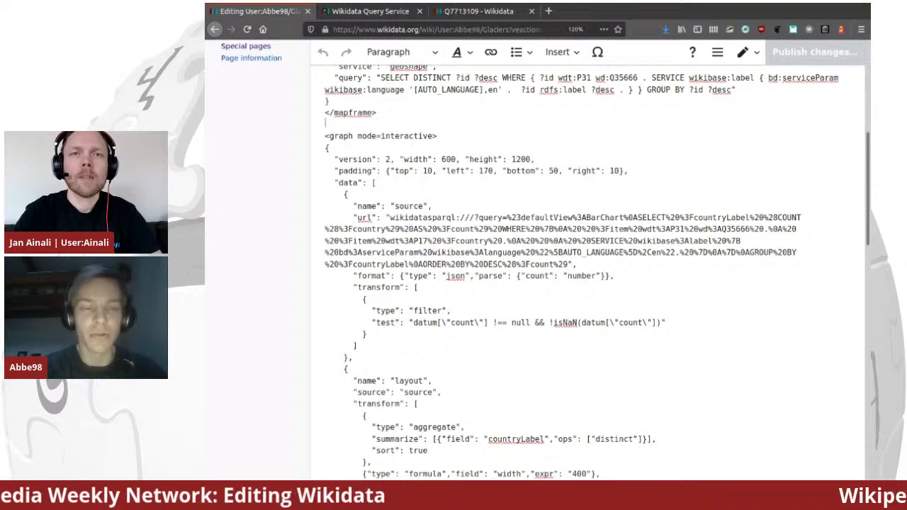
double_click(408, 136)
left_click(408, 136)
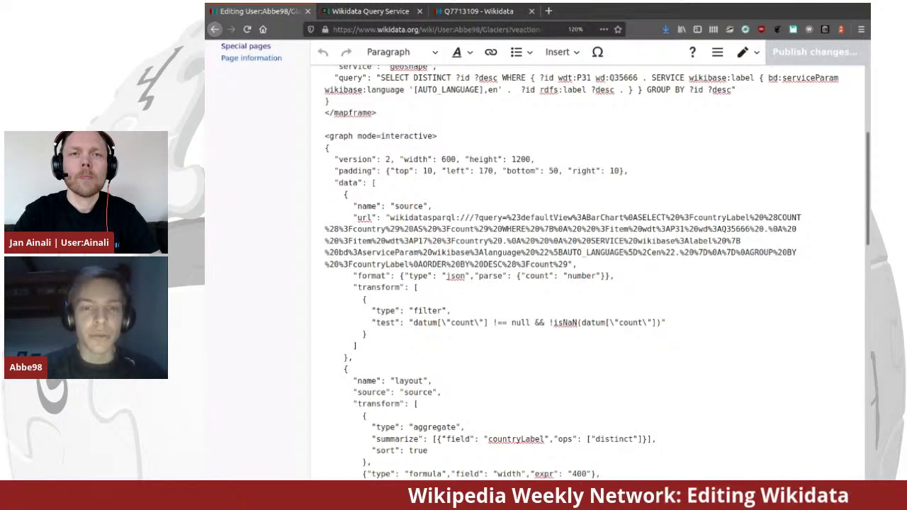
double_click(340, 136)
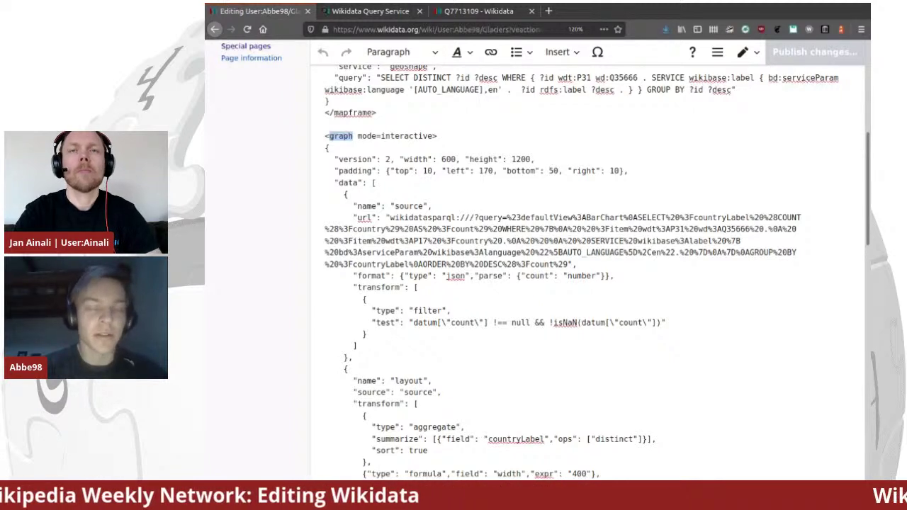
left_click(327, 147)
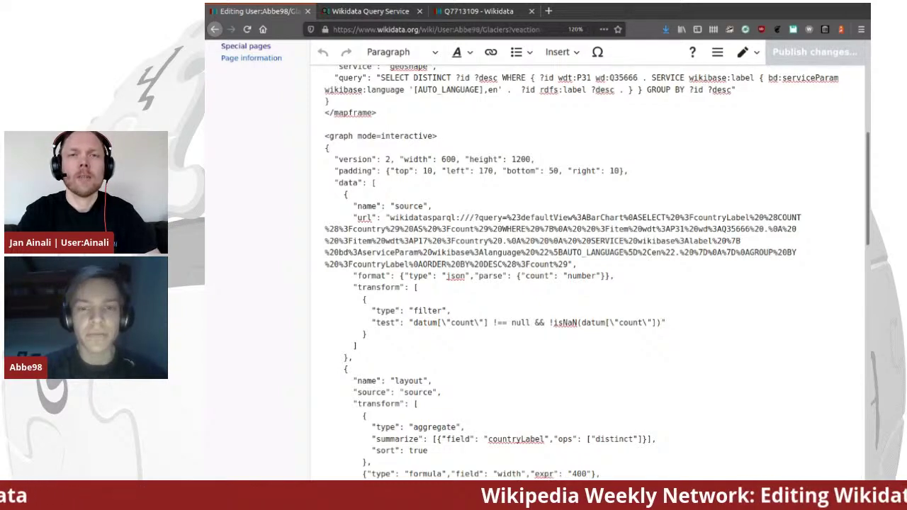
Step: Highlight the pasted Vega code from the data array down to the last bracket before the closing graph tag
left_click(374, 182)
left_click_drag(375, 182, 433, 252)
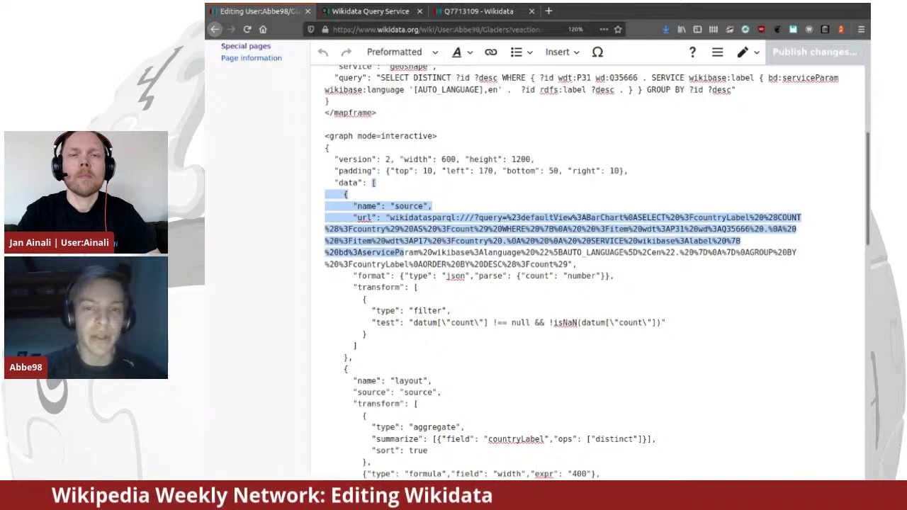
scroll(588, 269, "down", 15)
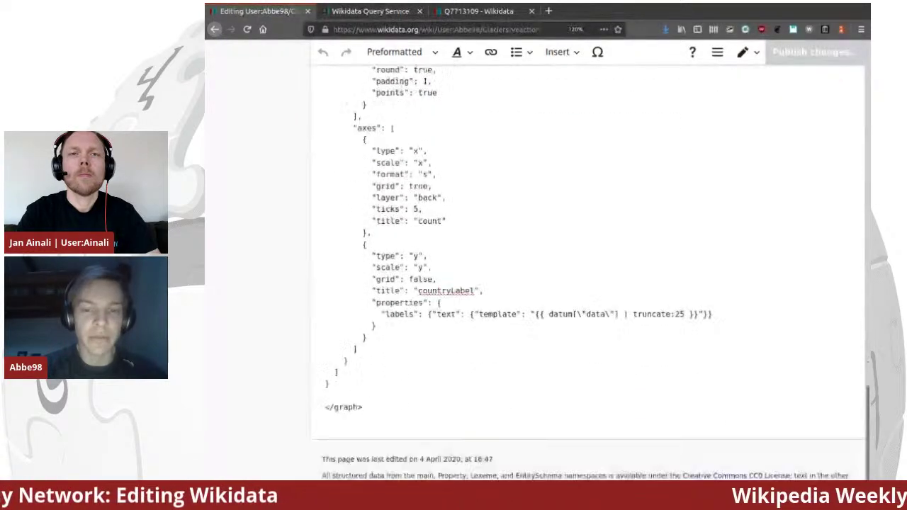
key("shift+Down")
key("shift+Down")
key("shift+Down")
key("shift+Down")
key("shift+Down")
key("shift+Down")
key("shift+Down")
key("shift+Down")
key("shift+Down")
key("shift+Down")
key("shift+Down")
key("shift+Down")
key("shift+Down")
key("shift+Down")
key("shift+Down")
key("shift+Down")
key("shift+Down")
key("shift+Down")
key("shift+Down")
key("shift+Down")
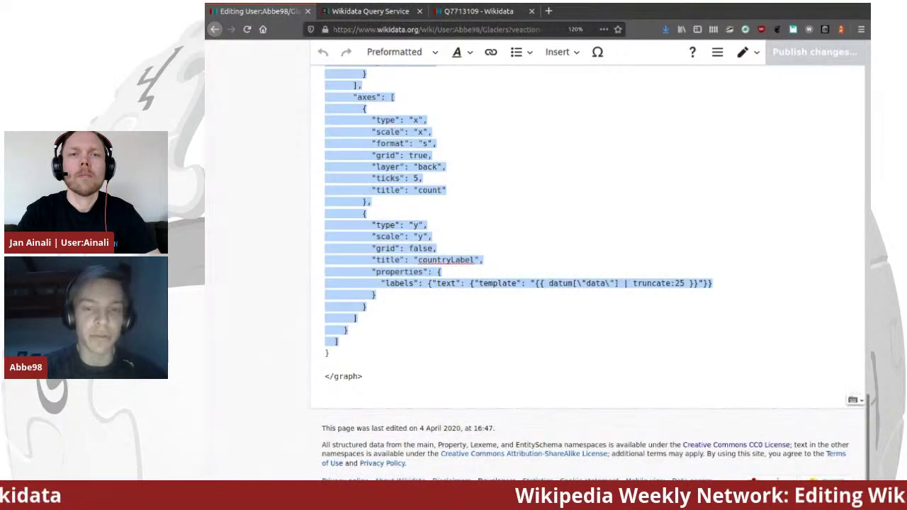
scroll(588, 269, "up", 15)
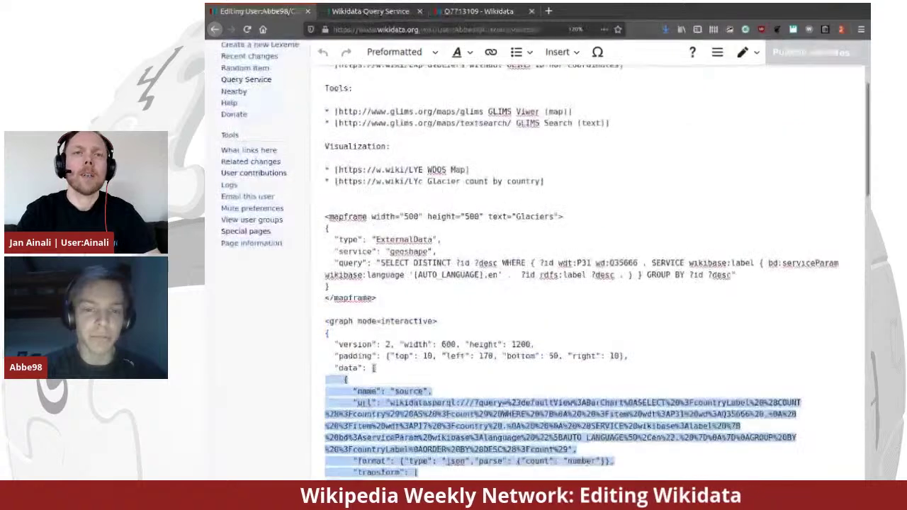
left_click(375, 368)
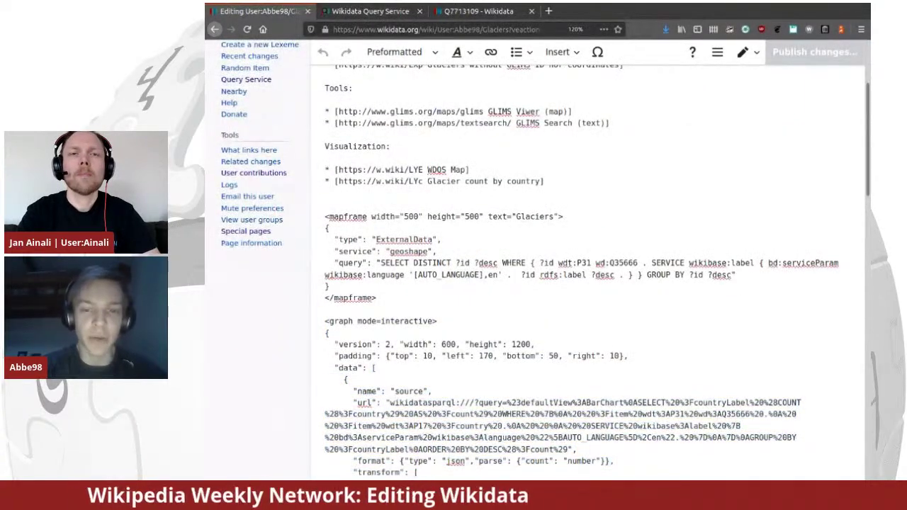
Step: Examine the graph's height and padding settings and its interactive mode in the page source
double_click(526, 345)
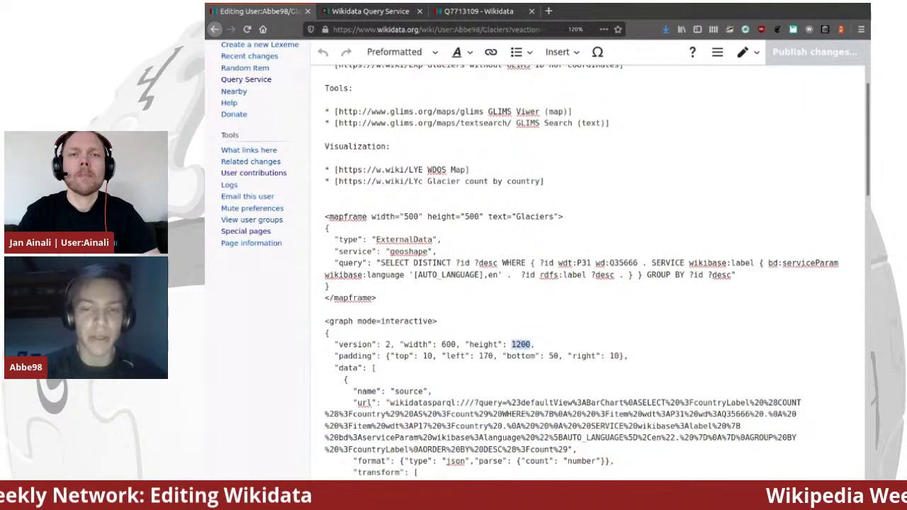
left_click_drag(358, 356, 324, 356)
left_click(605, 355)
scroll(545, 246, "down", 1)
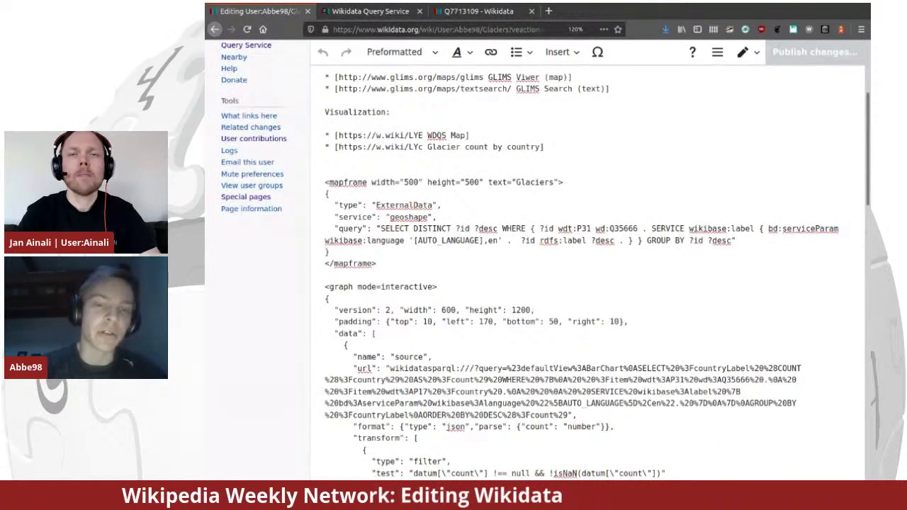
double_click(406, 286)
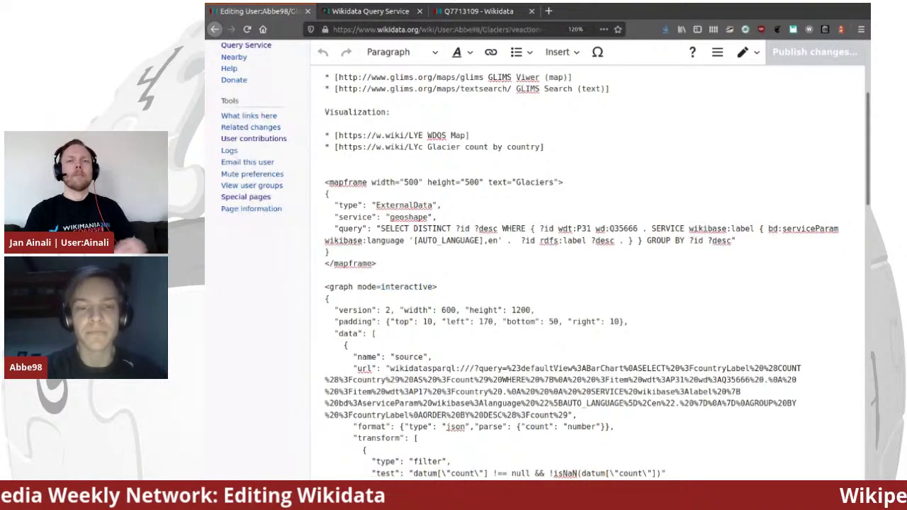
Step: Look over the graph's data code, then leave the source editor and view the glacier map on the rendered page
scroll(588, 269, "down", 6)
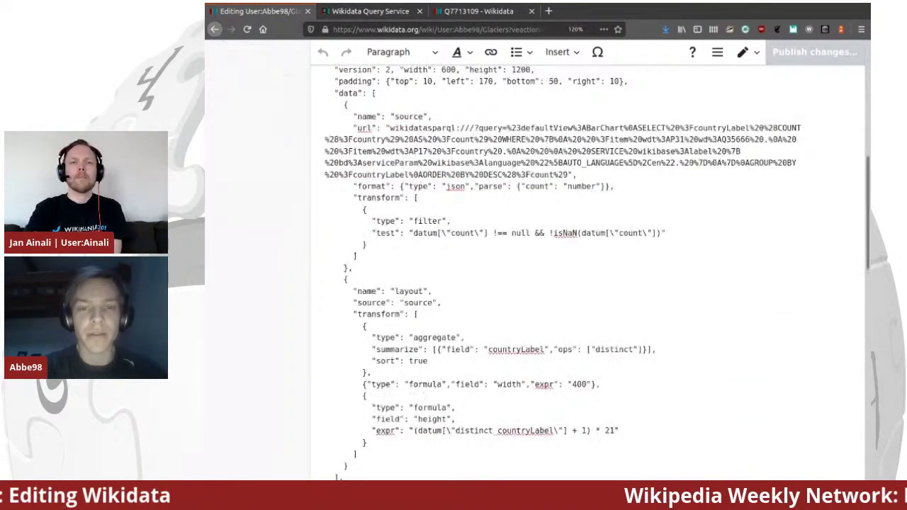
scroll(588, 269, "up", 15)
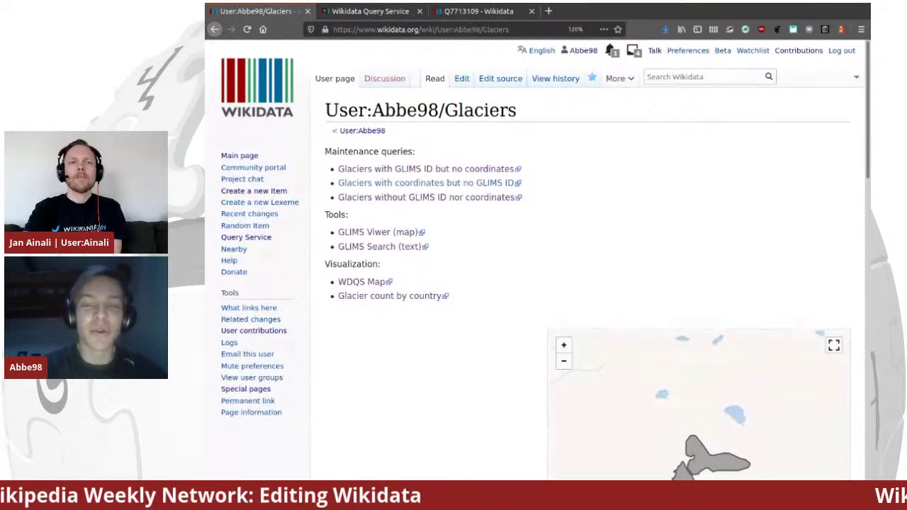
scroll(588, 270, "down", 4)
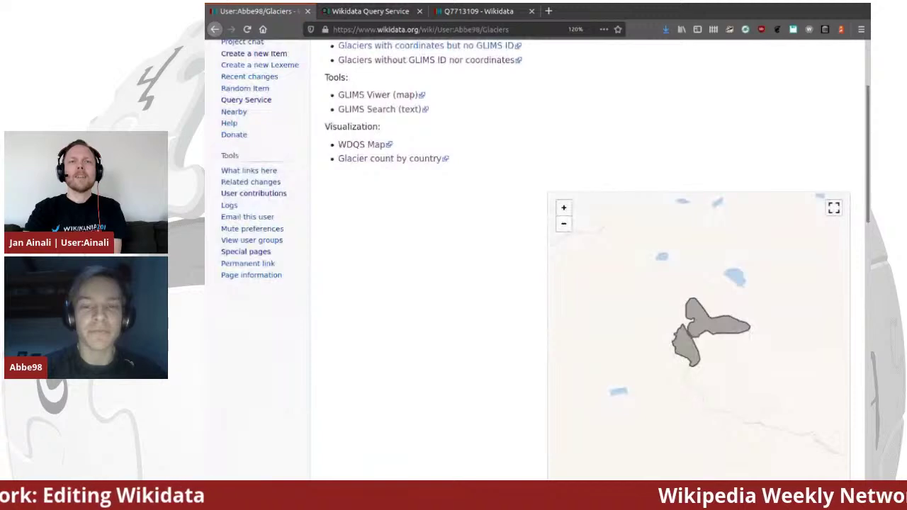
scroll(539, 255, "down", 1)
Step: Return to the glacier count query in the Wikidata Query Service and check when its data was last updated
key("ctrl+Tab")
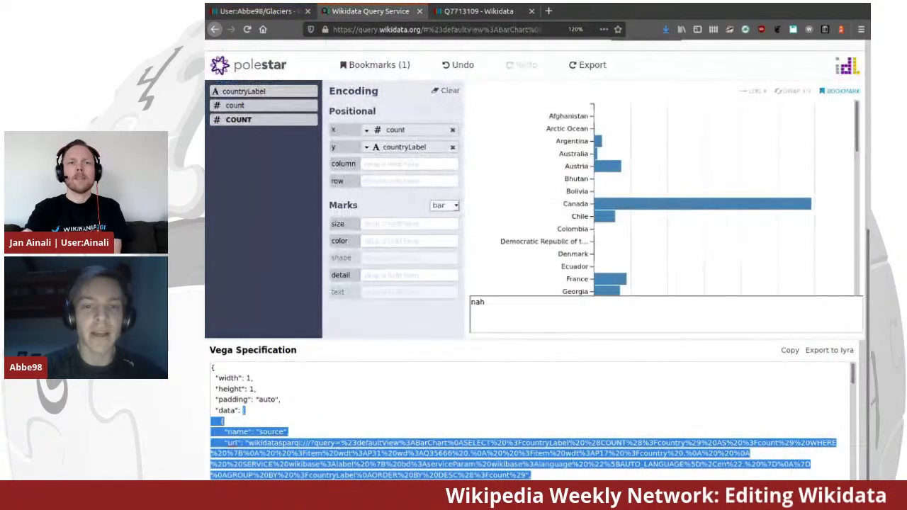
scroll(535, 284, "up", 3)
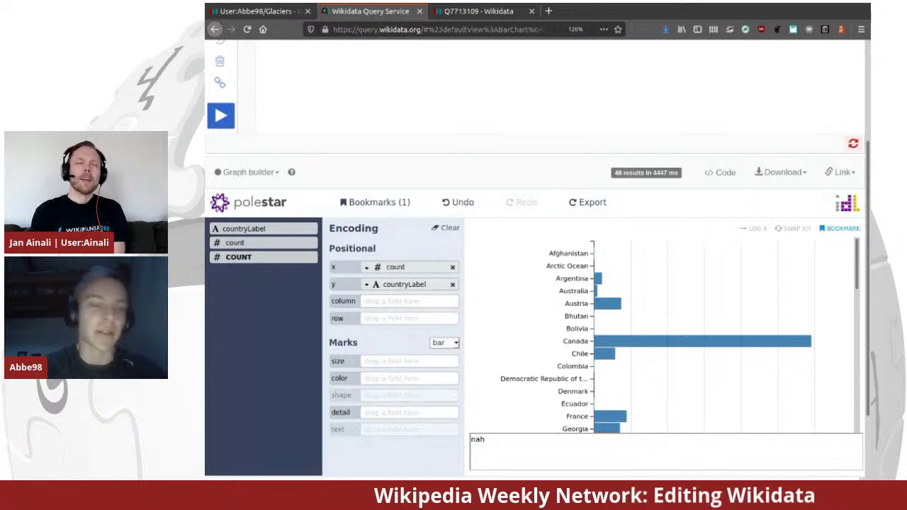
scroll(537, 255, "up", 4)
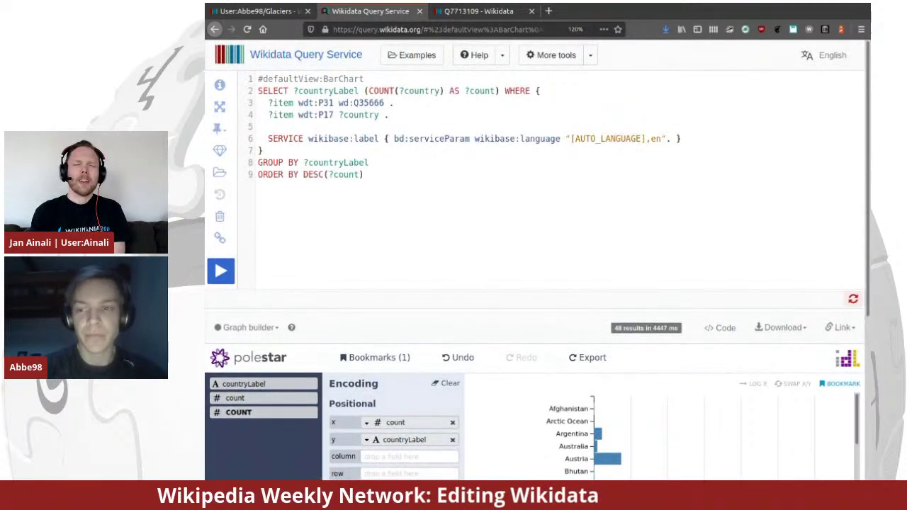
mouse_move(854, 299)
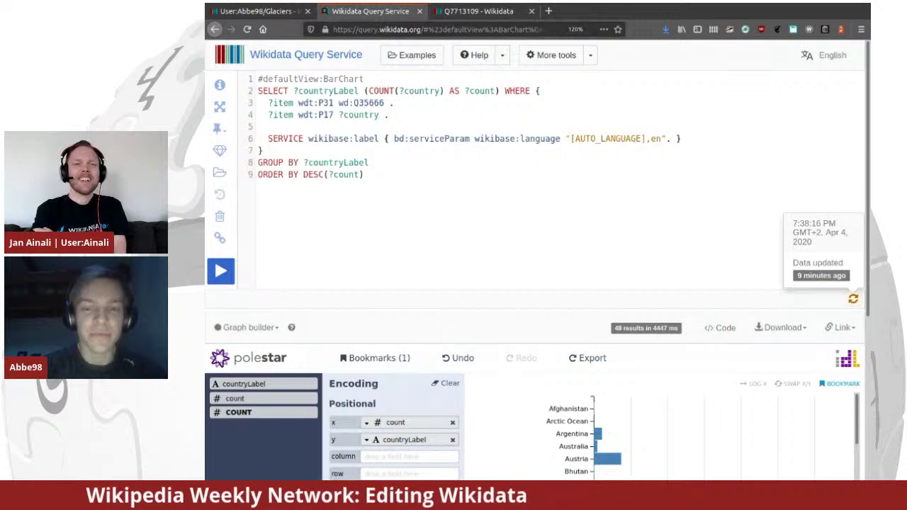
Step: Examine the filter transform and its count test in the Vega specification
scroll(537, 256, "down", 3)
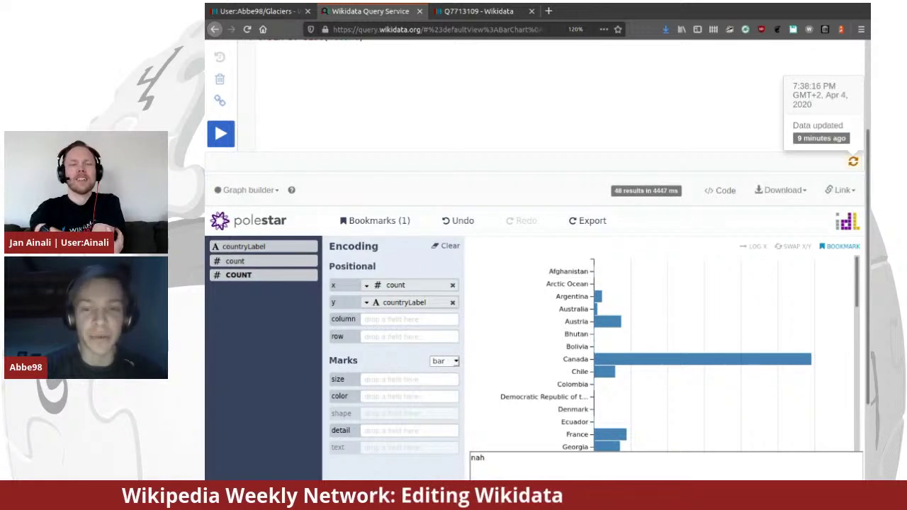
scroll(537, 283, "down", 3)
left_click_drag(218, 405, 316, 459)
left_click(316, 459)
scroll(315, 459, "down", 3)
left_click_drag(368, 417, 224, 460)
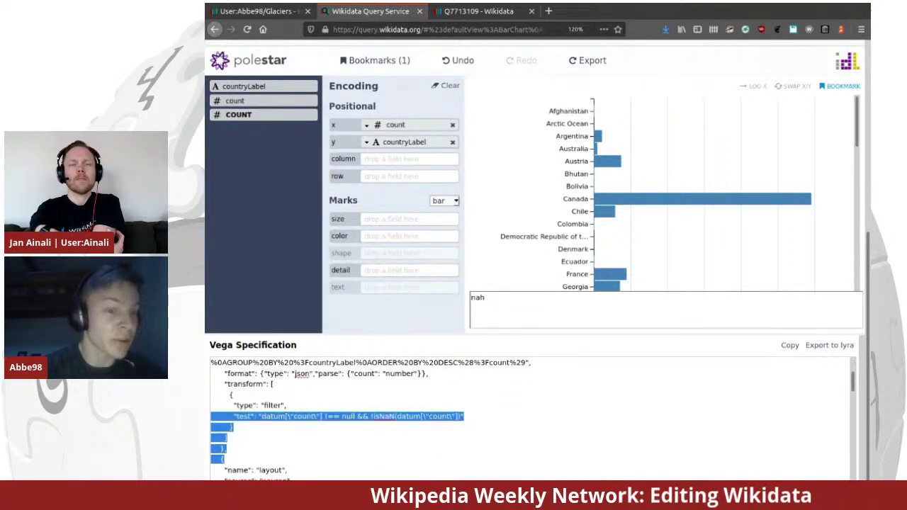
left_click(298, 425)
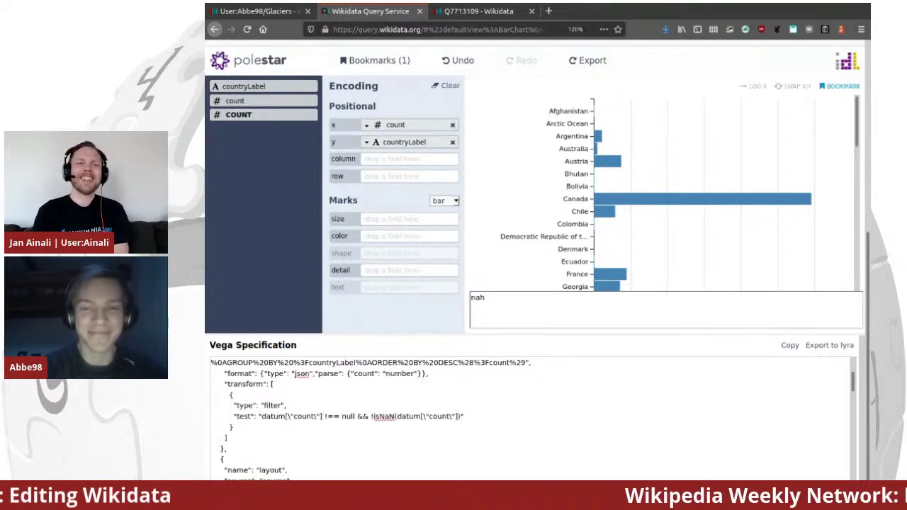
Step: Go to the Rabots glaciär item Q7713109 and look through its statements
scroll(532, 283, "up", 5)
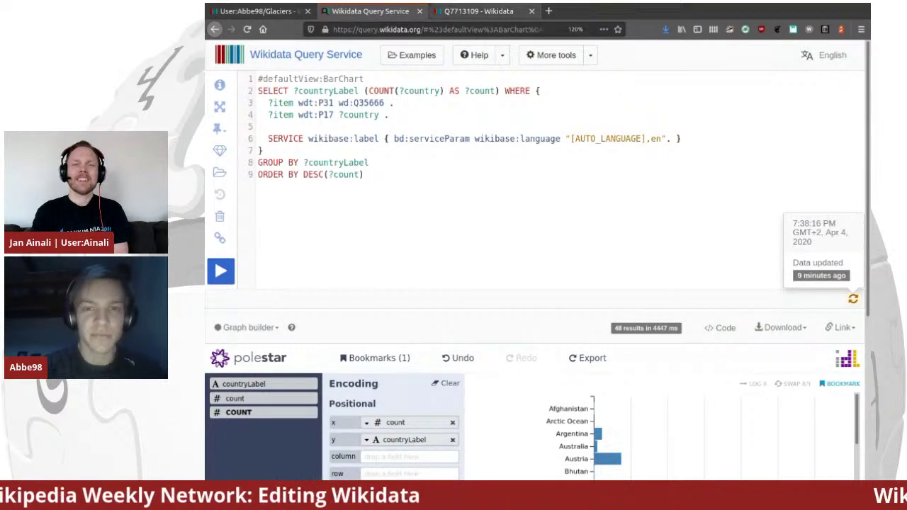
key("ctrl+Tab")
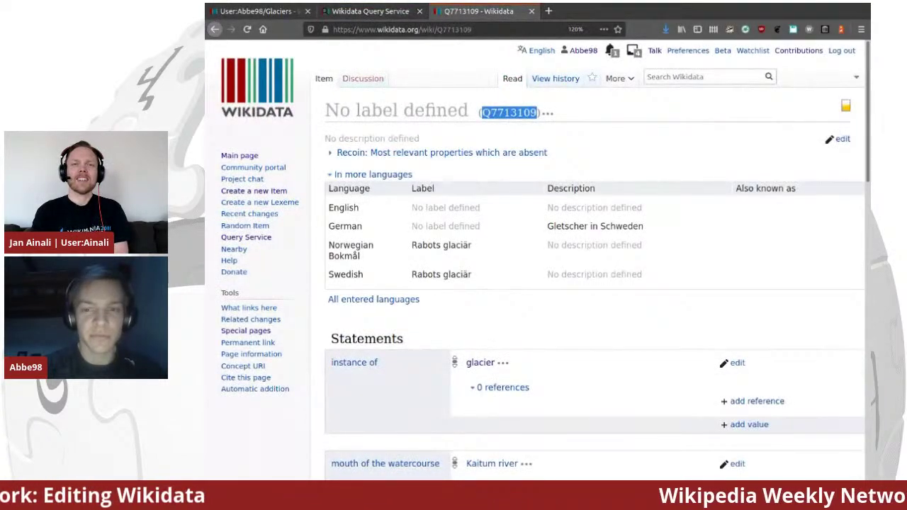
scroll(542, 246, "down", 5)
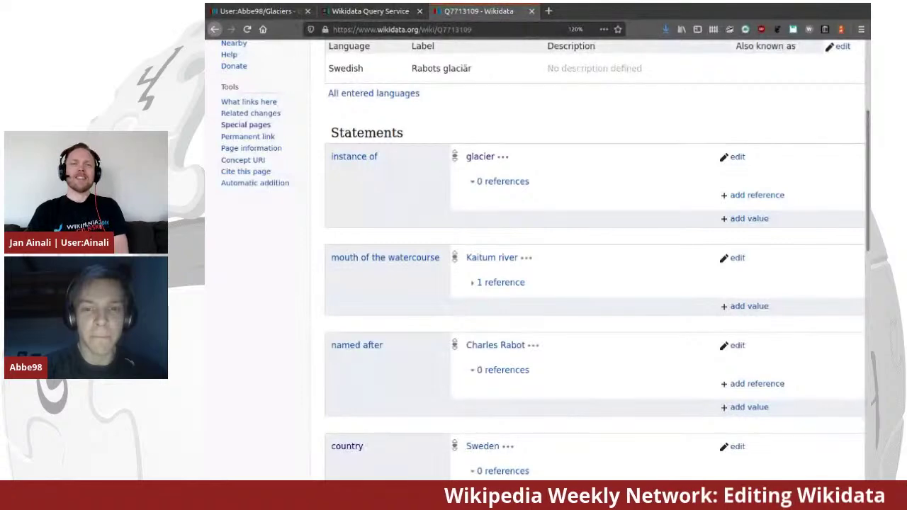
Step: Review the Rabots glaciär item's country, administrative territory and coordinate location statements, then leave the item
scroll(595, 255, "down", 8)
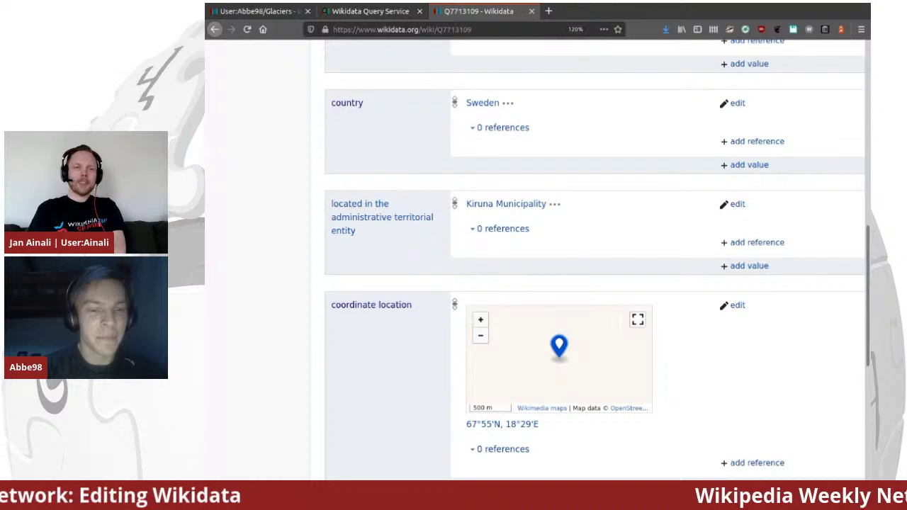
scroll(595, 255, "up", 6)
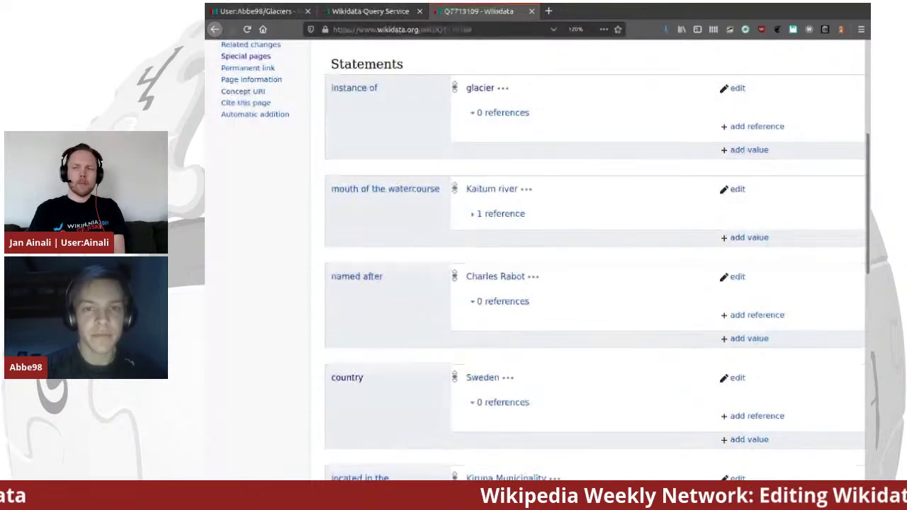
key("ctrl+Page_Up")
Step: Look through the copyright status, full work, cause and speaker statements of the prime minister's speech item Q89418086
scroll(531, 284, "down", 4)
scroll(532, 283, "down", 1)
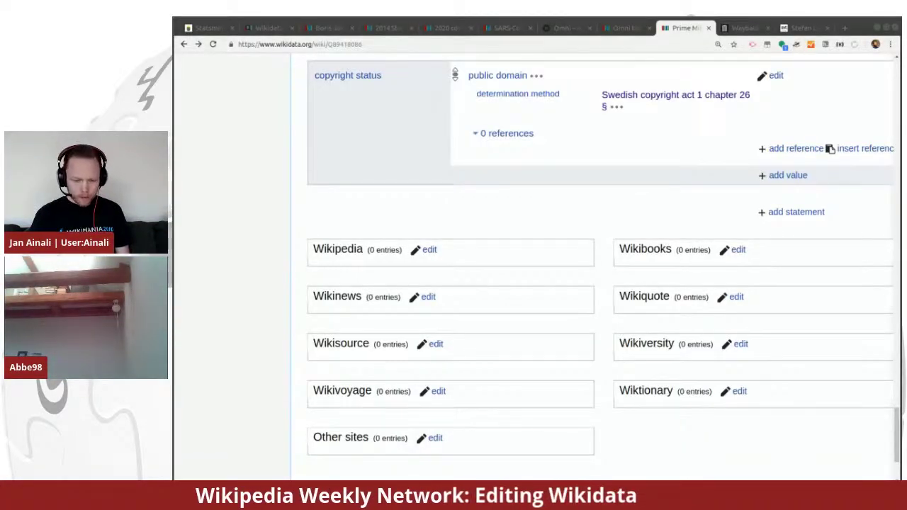
scroll(569, 225, "up", 6)
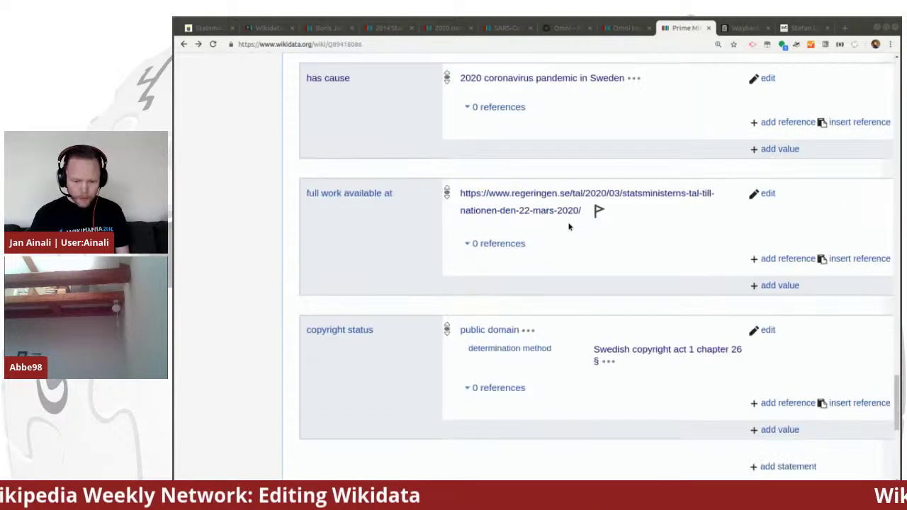
scroll(569, 225, "up", 2)
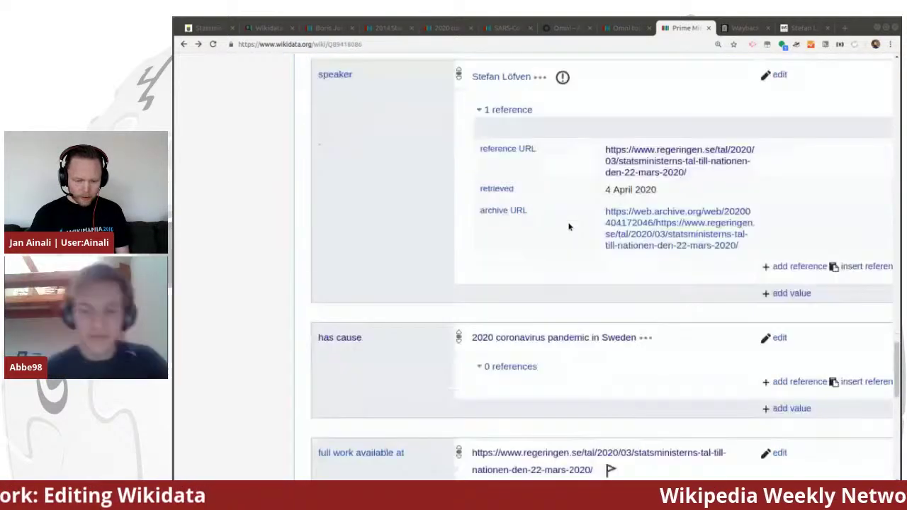
scroll(560, 302, "down", 1)
Step: Follow the speech's cause to the 2020 coronavirus pandemic in Sweden item and review its statements down to the number of deaths
left_click(557, 306)
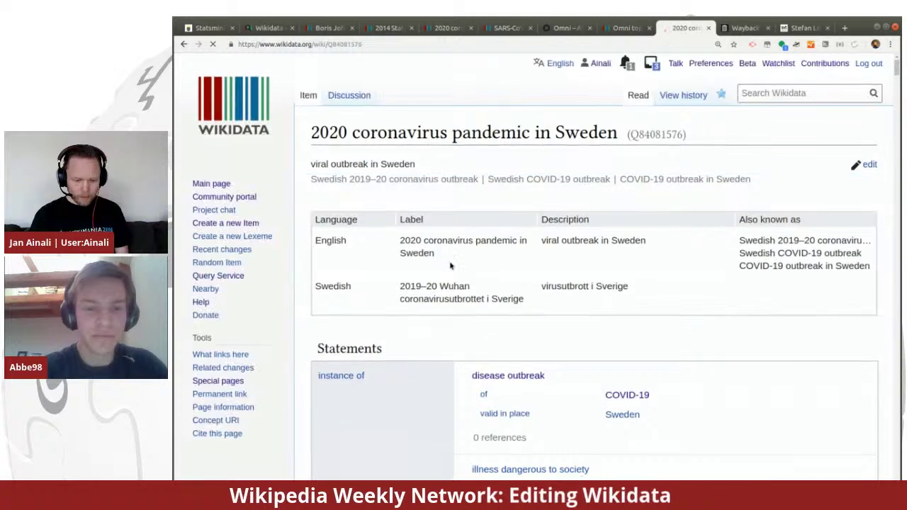
scroll(450, 266, "down", 2)
scroll(412, 306, "down", 5)
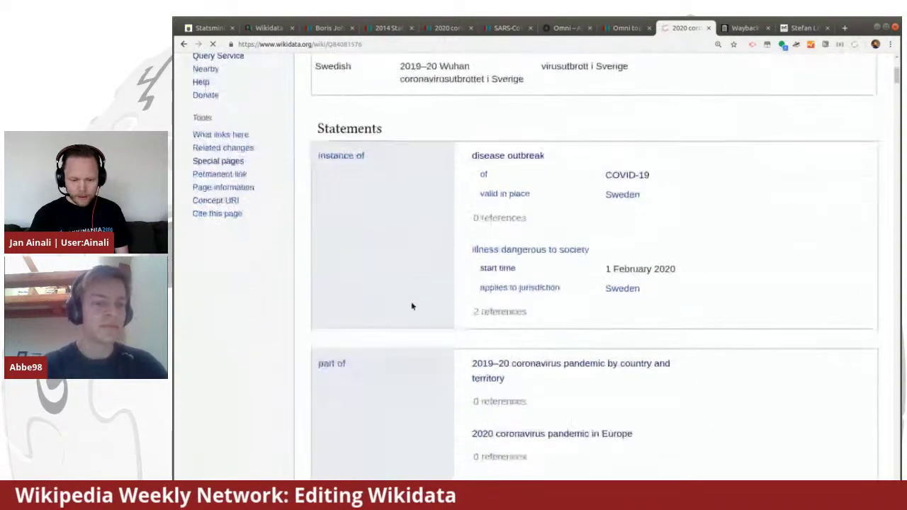
scroll(412, 306, "down", 6)
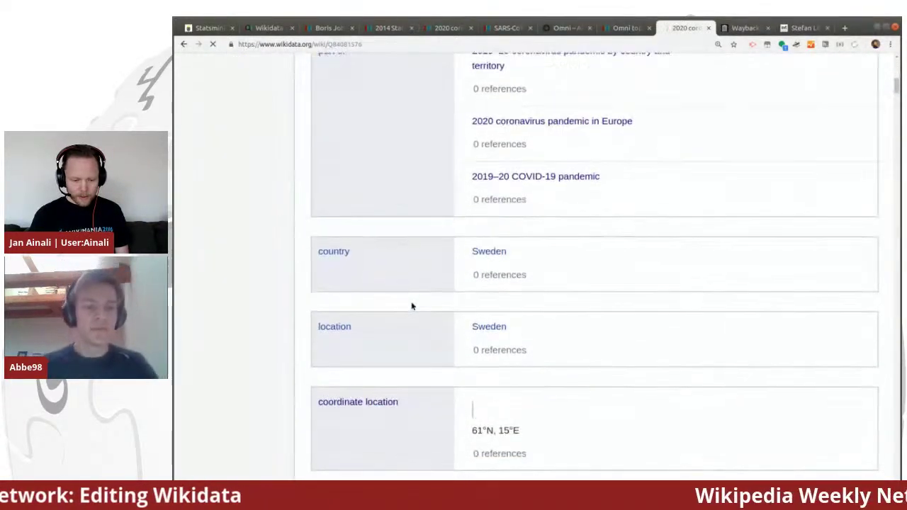
scroll(411, 302, "down", 2)
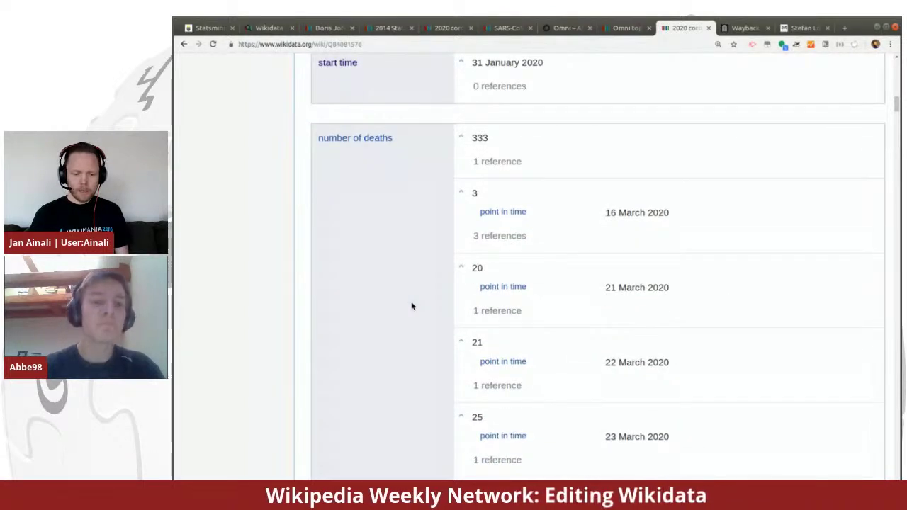
scroll(412, 306, "down", 2)
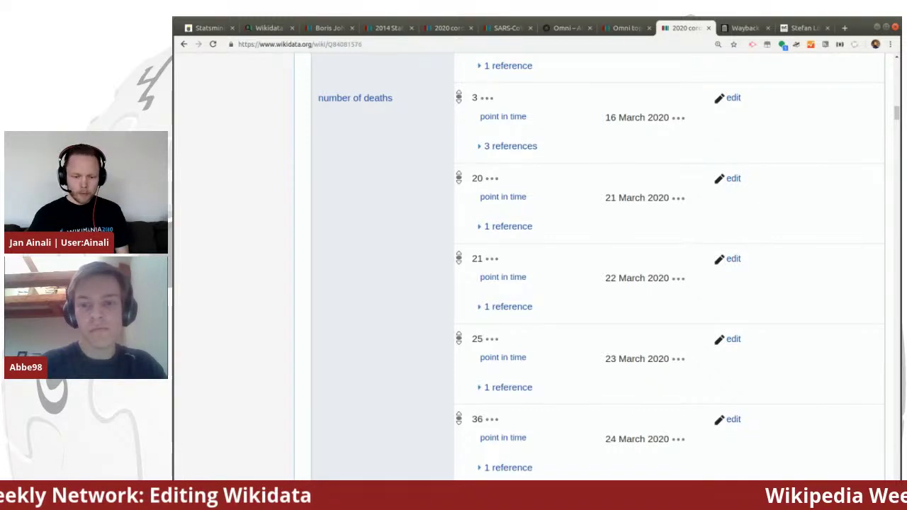
Step: Search Wikidata for the project page Wikidata:WikiProject COVID-19 and open it
key("F5")
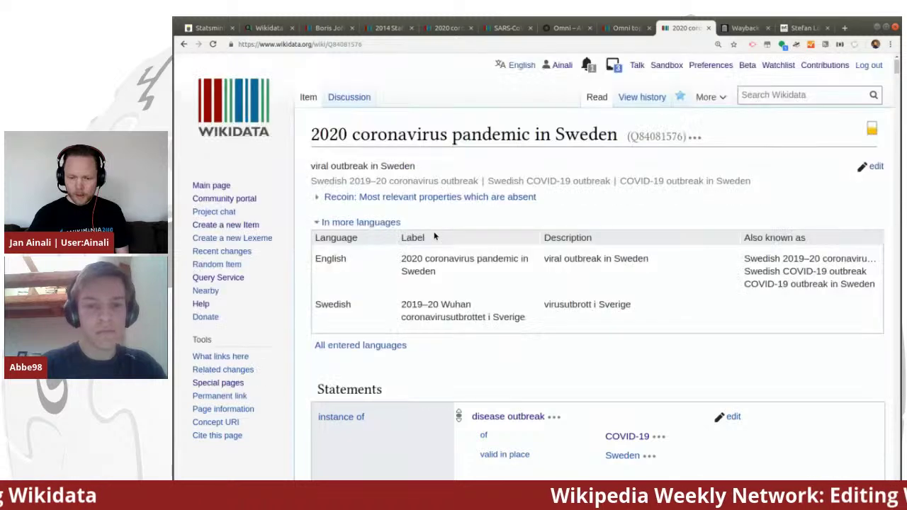
left_click(751, 94)
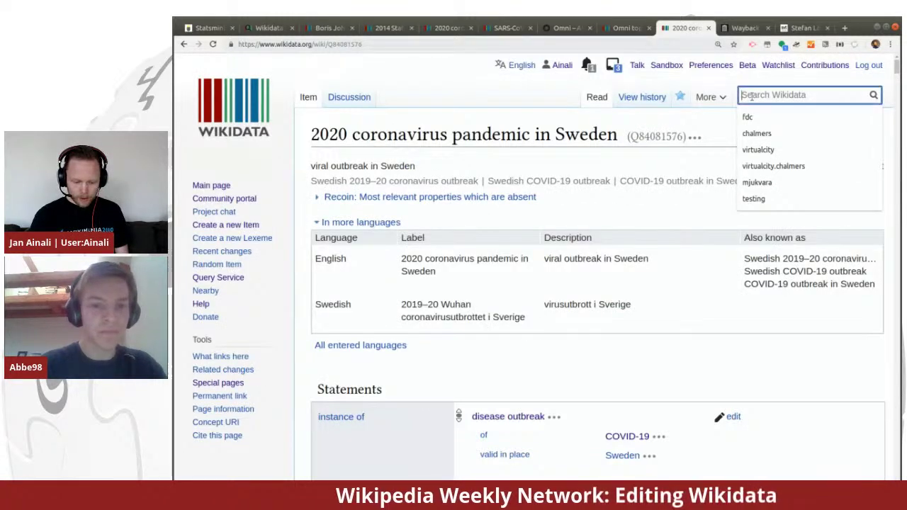
type("Wiki")
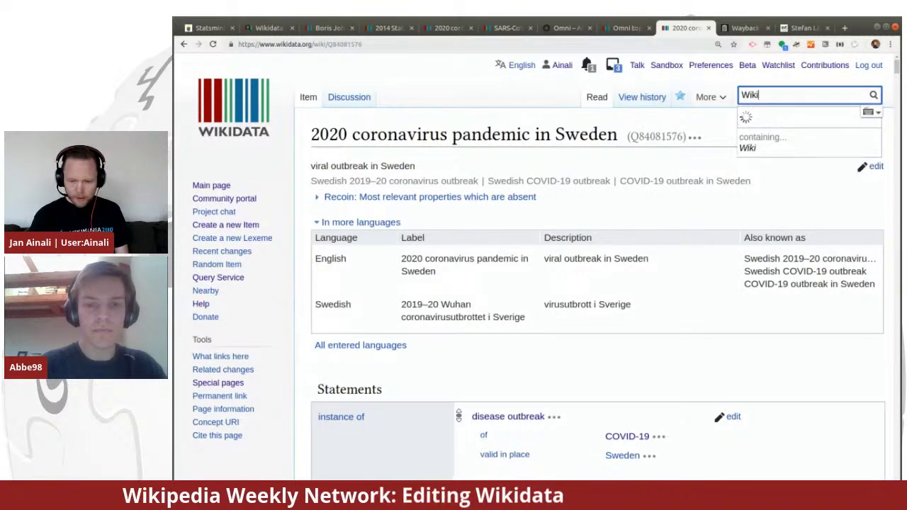
type("data:")
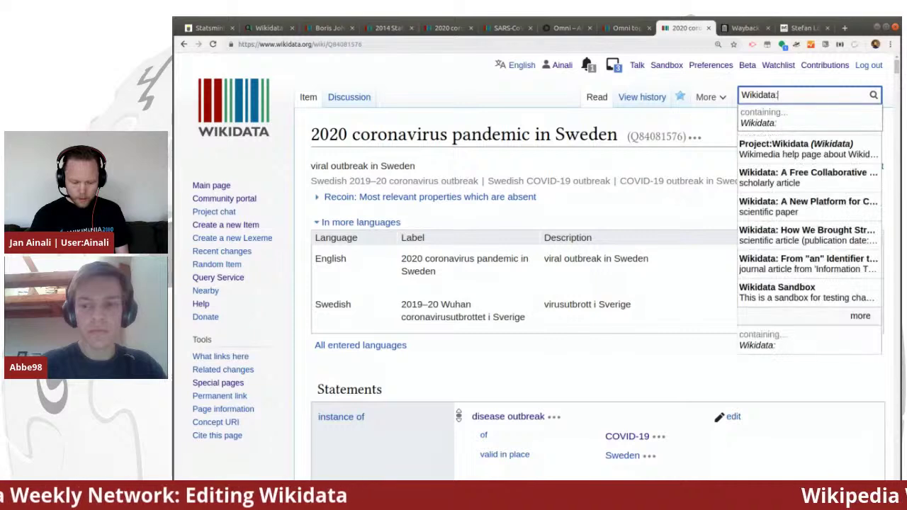
type("Proje")
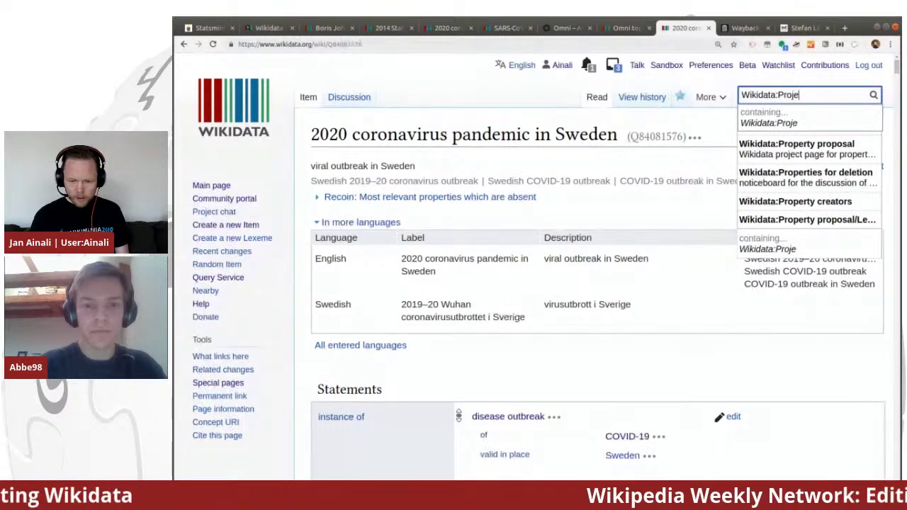
key("BackSpace")
key("BackSpace")
key("BackSpace")
key("BackSpace")
key("BackSpace")
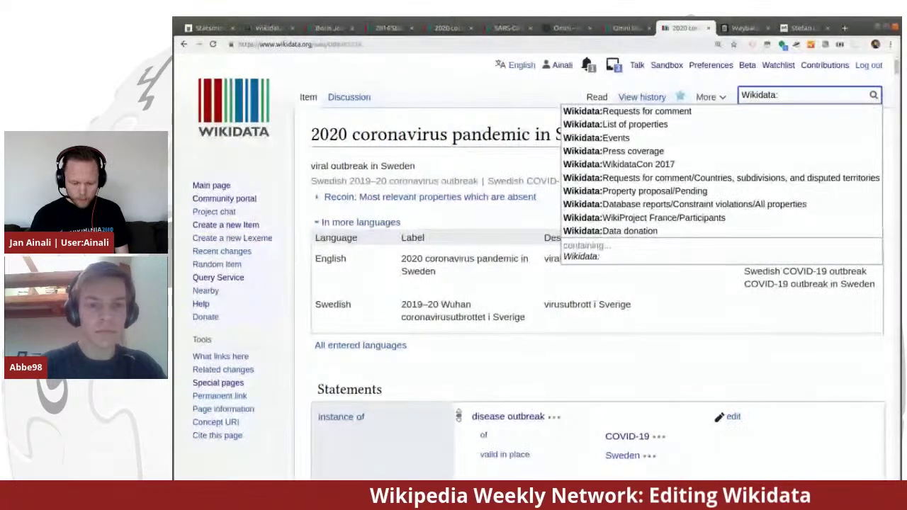
type("WikiP")
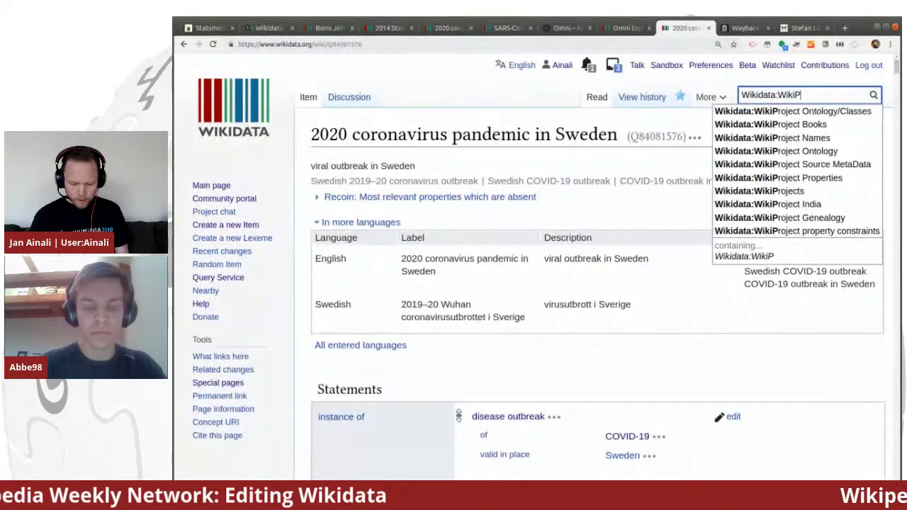
type("roject")
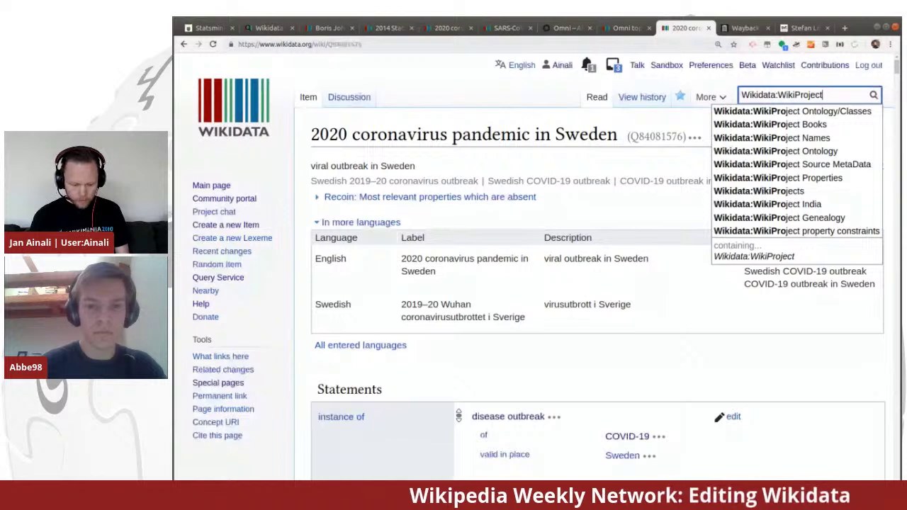
type(" COVID-19")
key("Return")
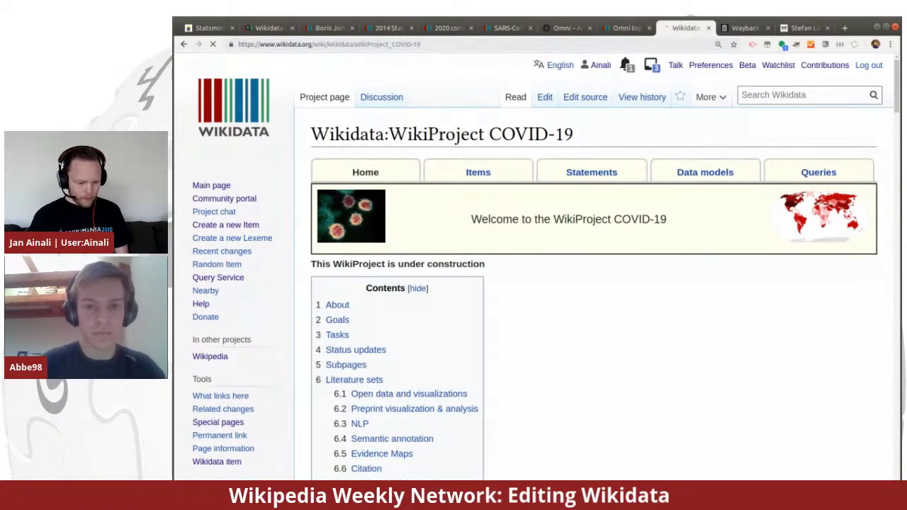
Step: Look over the WikiProject COVID-19 page, including its contents list, subpages, literature sets and open data resources
scroll(645, 300, "down", 2)
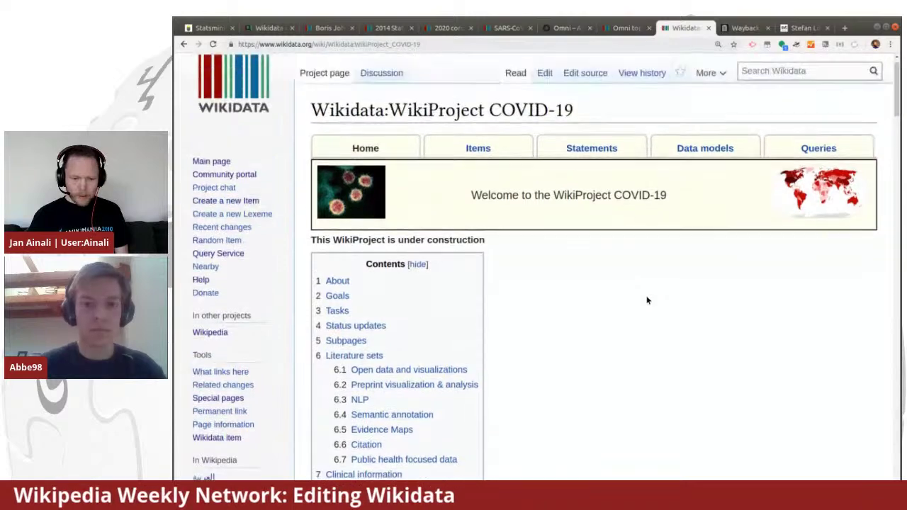
scroll(646, 301, "down", 1)
scroll(645, 303, "up", 1)
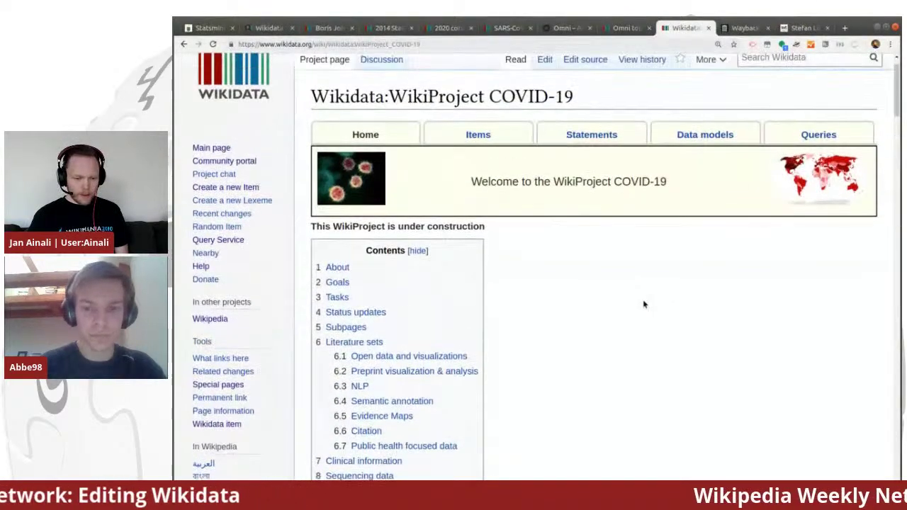
scroll(644, 305, "up", 1)
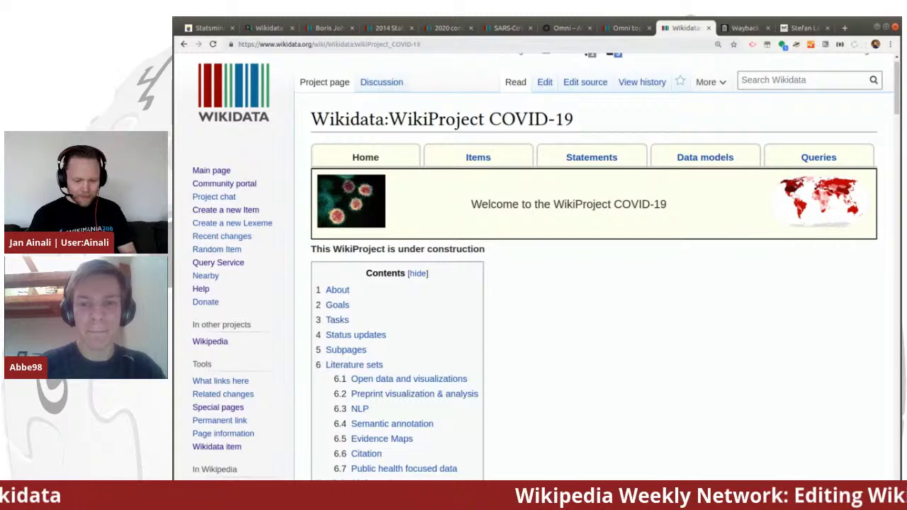
scroll(533, 253, "down", 1)
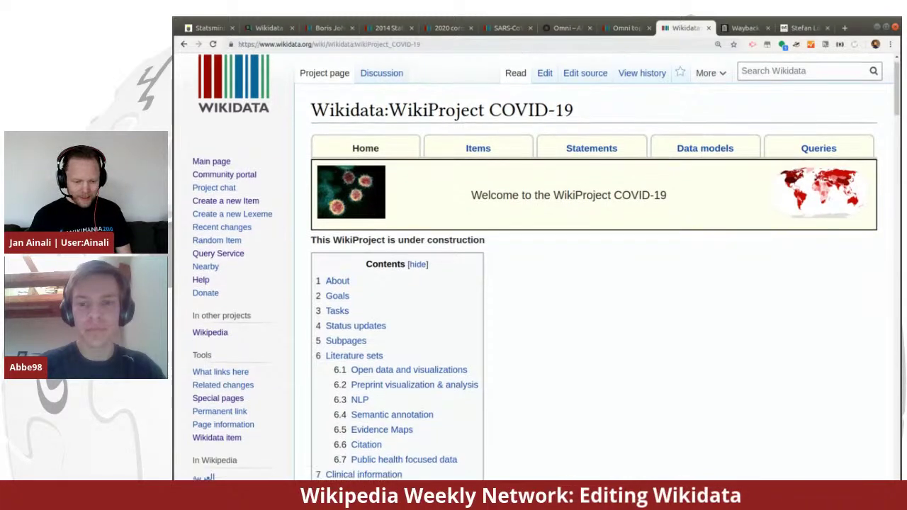
scroll(588, 301, "down", 10)
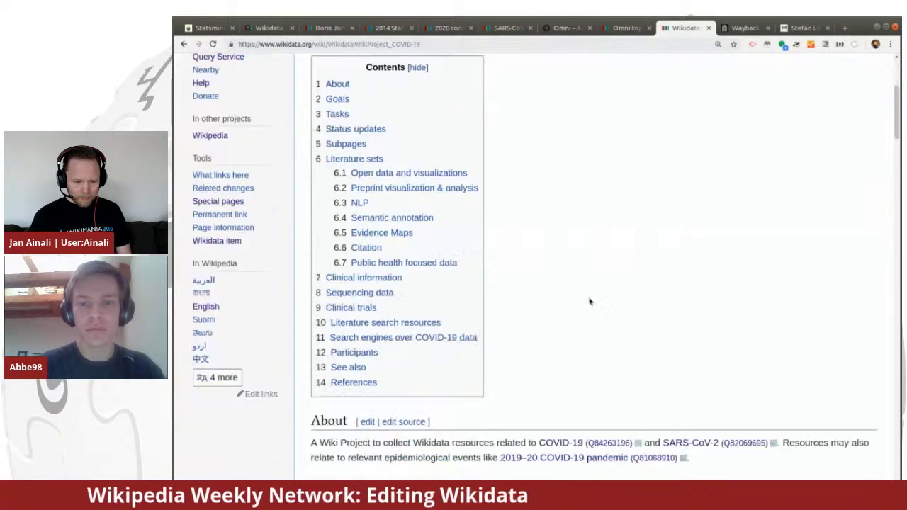
scroll(589, 302, "down", 10)
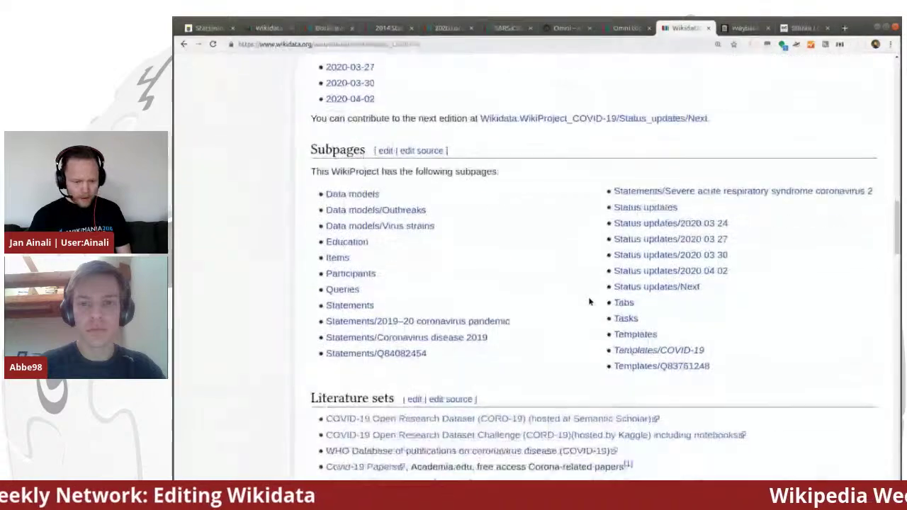
scroll(589, 301, "down", 5)
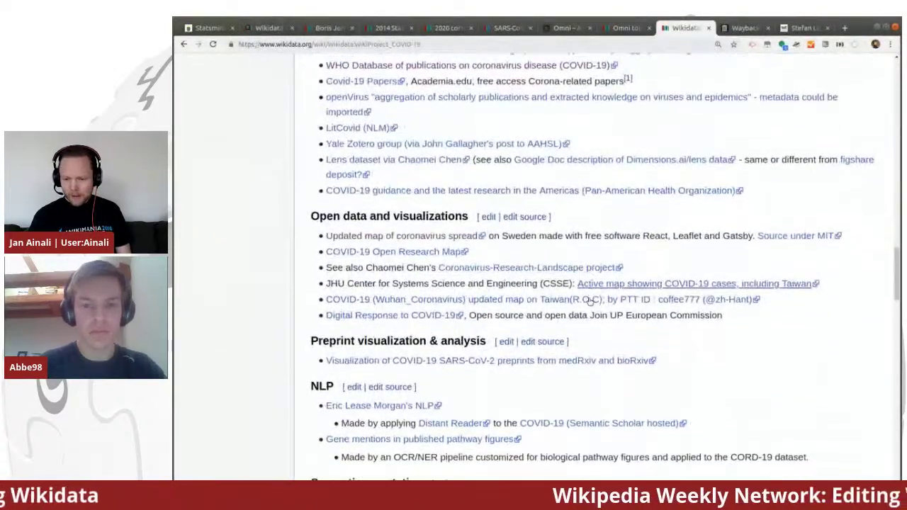
scroll(589, 301, "up", 8)
scroll(589, 301, "up", 15)
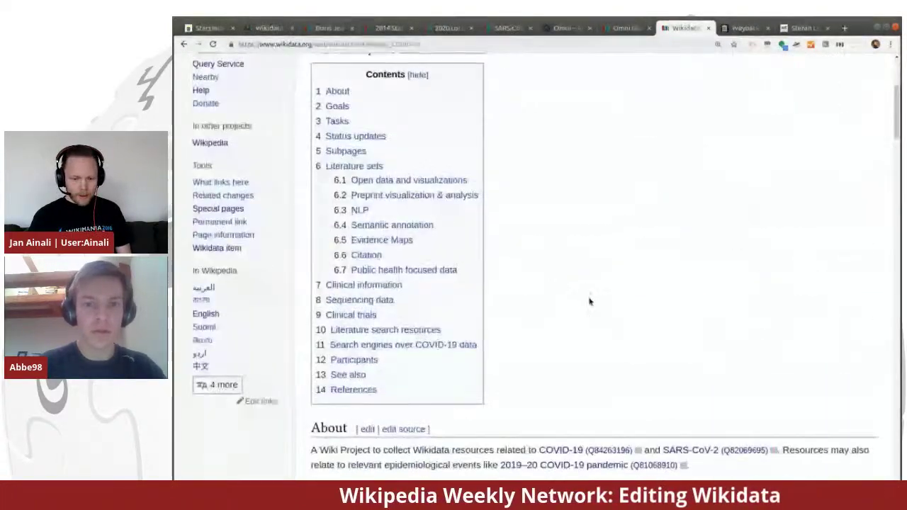